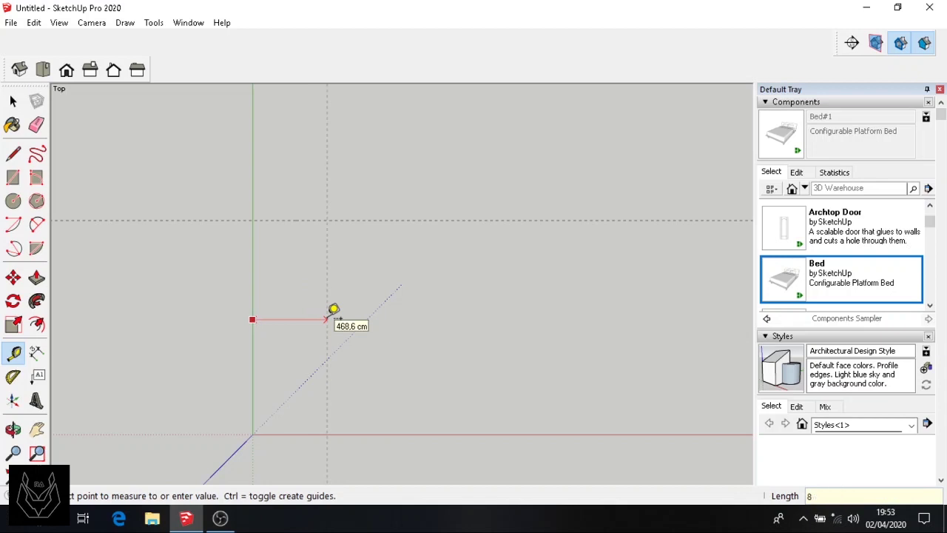
Step: Place a vertical guide 800 cm right of the green axis and a horizontal guide 15 cm above the red axis
text(00)
key(Return)
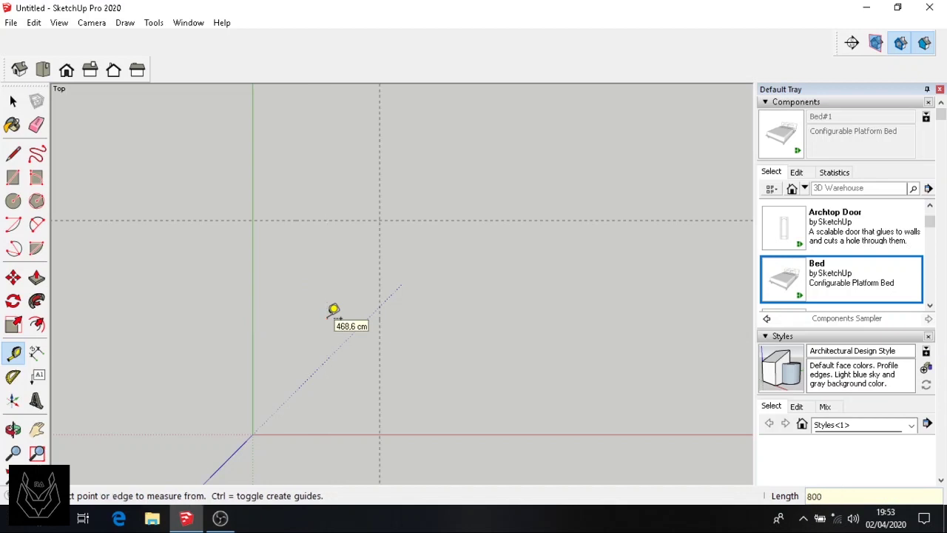
click(306, 434)
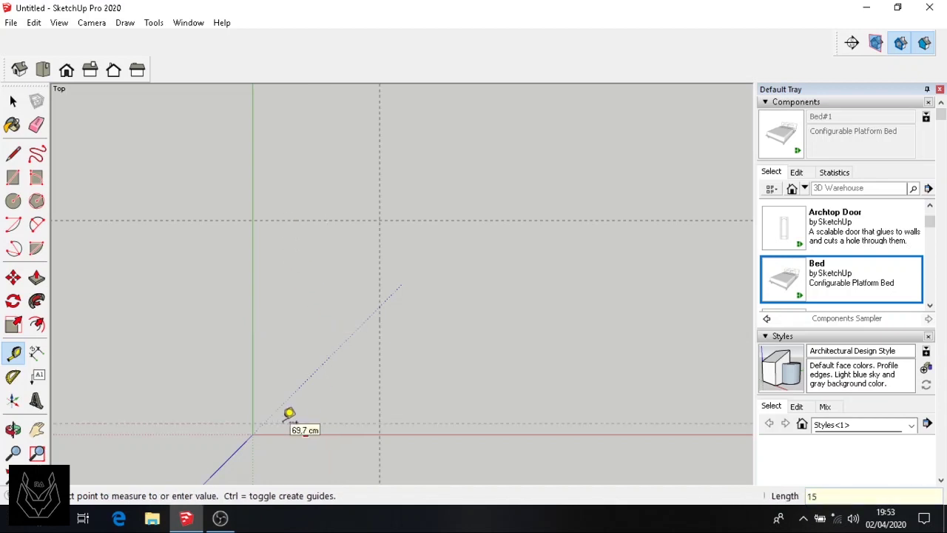
key(Return)
scroll(259, 380, up, 2)
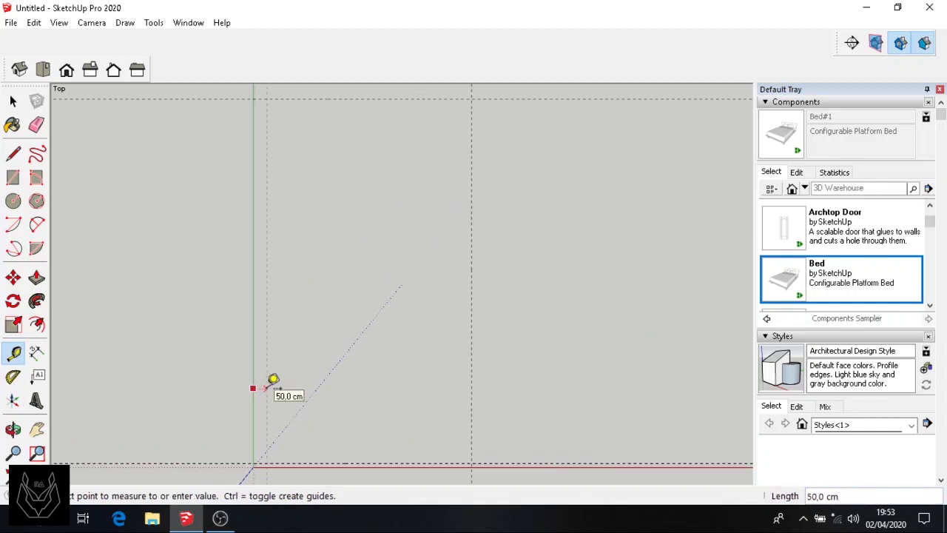
Step: Add guides offset 15 cm inward from the green axis, the 800 cm vertical guide and the uppermost horizontal guide
key(Escape)
click(471, 328)
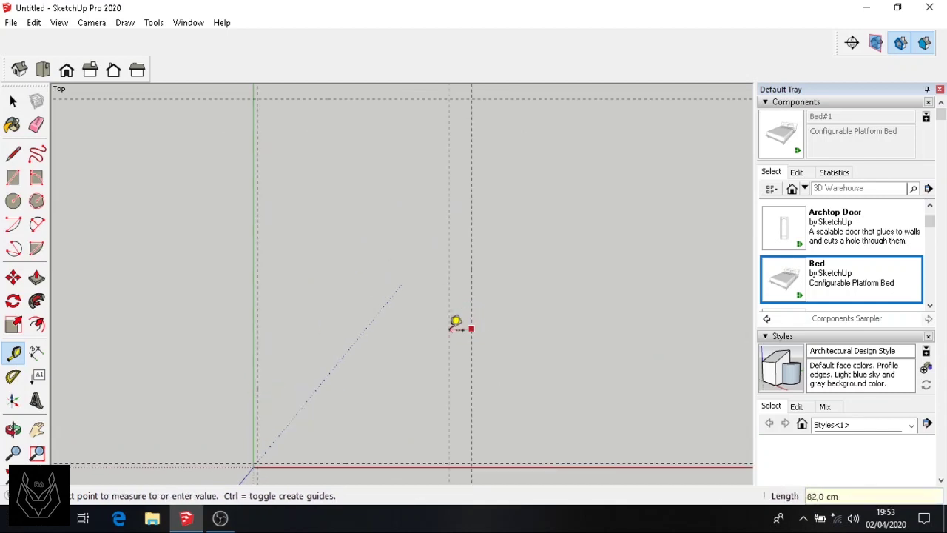
text(15)
key(Return)
click(380, 99)
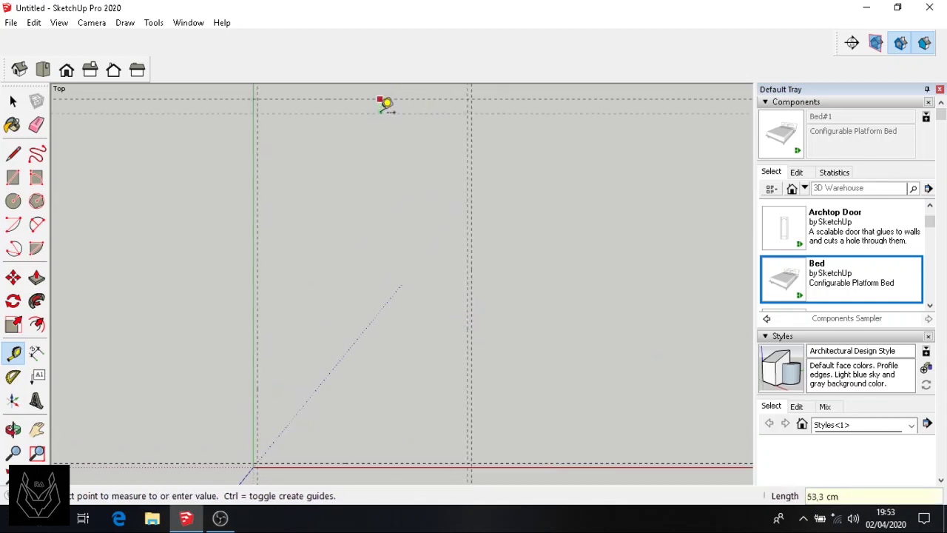
text(15)
key(Return)
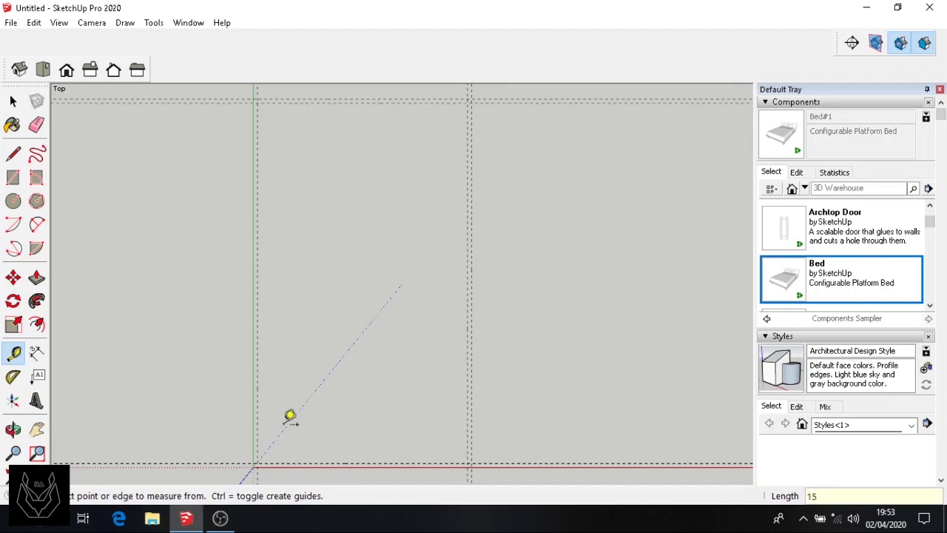
Step: Add horizontal guides 450 cm above the lowest guide and 300 cm further up, each paired with a guide 15 cm below
click(270, 462)
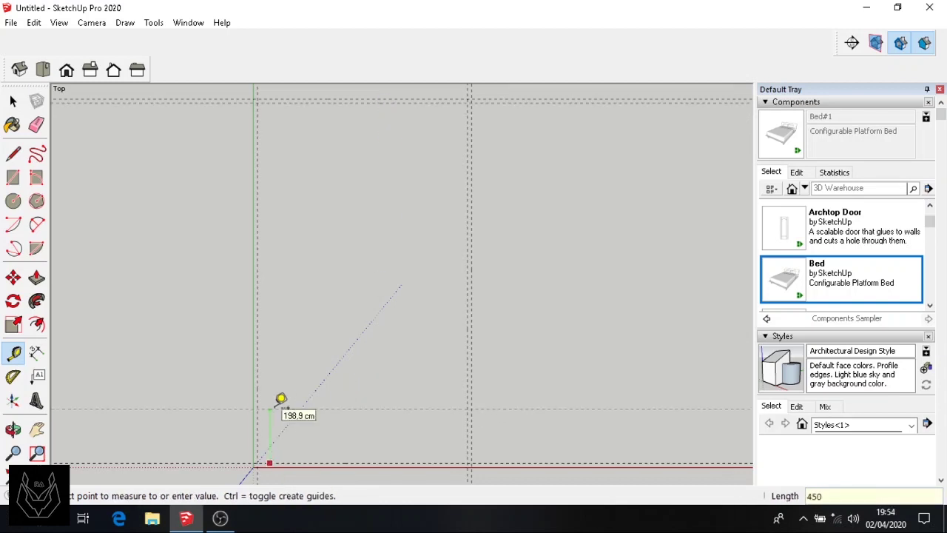
key(Return)
click(276, 341)
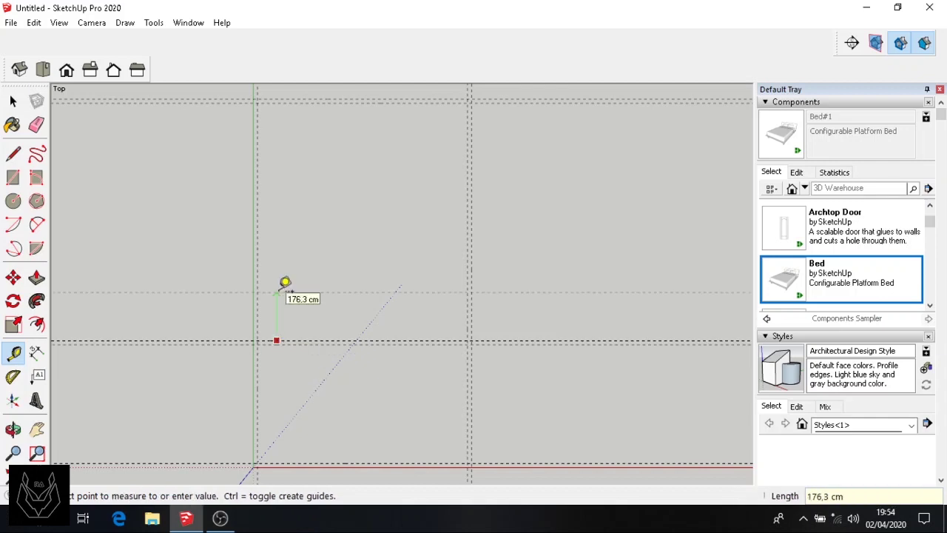
text(300)
key(Return)
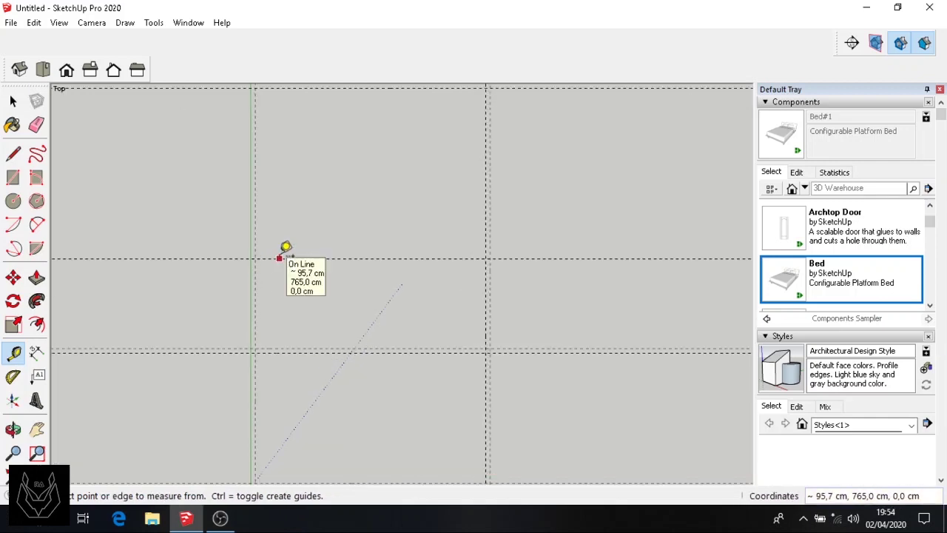
scroll(286, 247, up, 2)
click(284, 259)
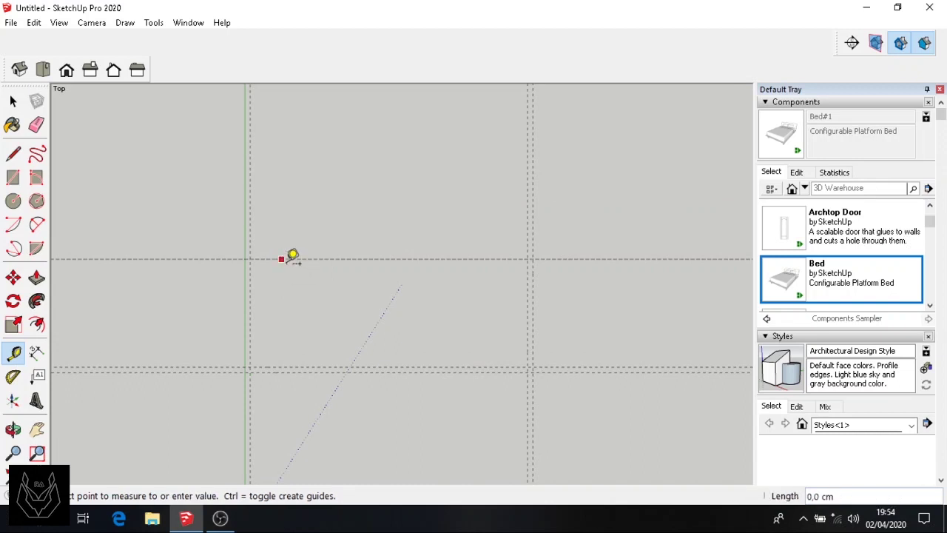
key(Return)
Step: Add a horizontal guide 150 cm above the 765 cm guide and a parallel one 15 cm below the new guide
click(283, 259)
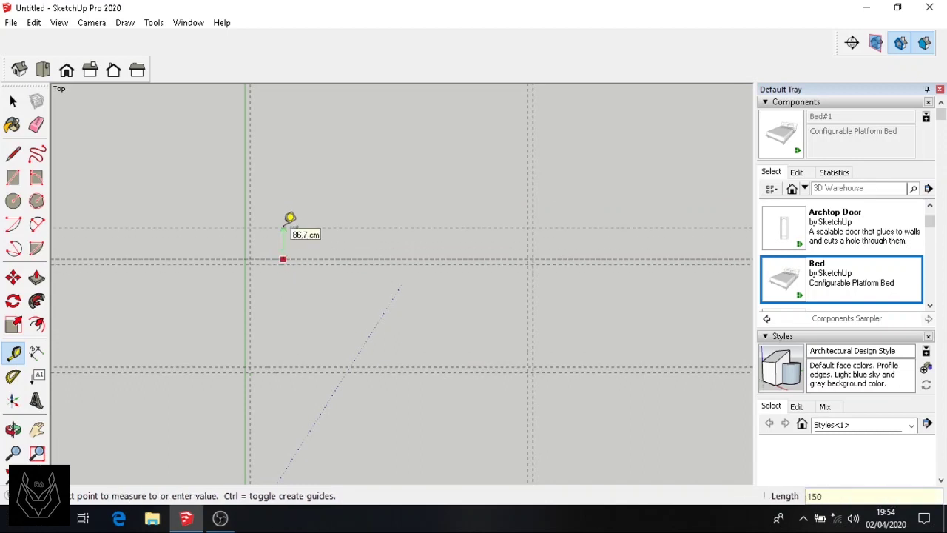
key(Return)
click(285, 206)
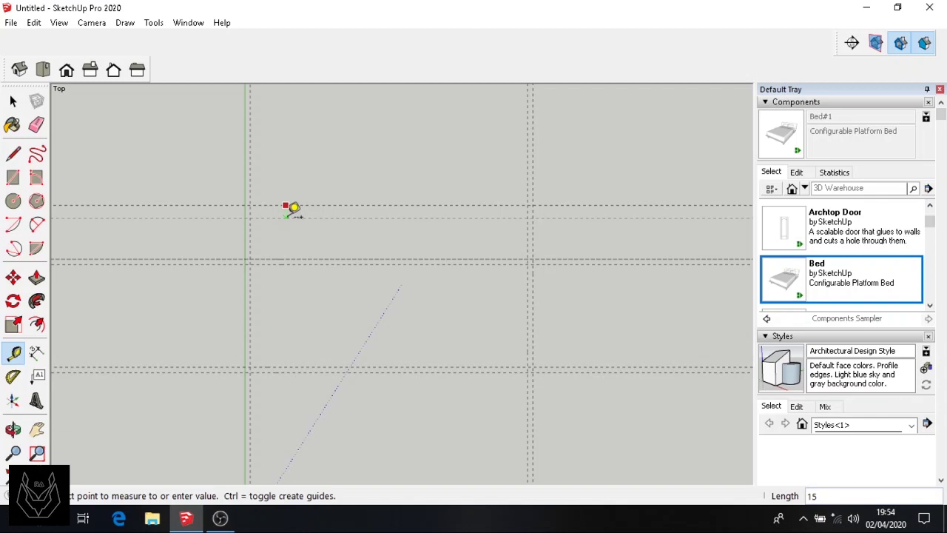
key(Return)
Step: Add a horizontal guide 300 cm above the 915 cm guide and a parallel one 15 cm below the new guide
click(284, 205)
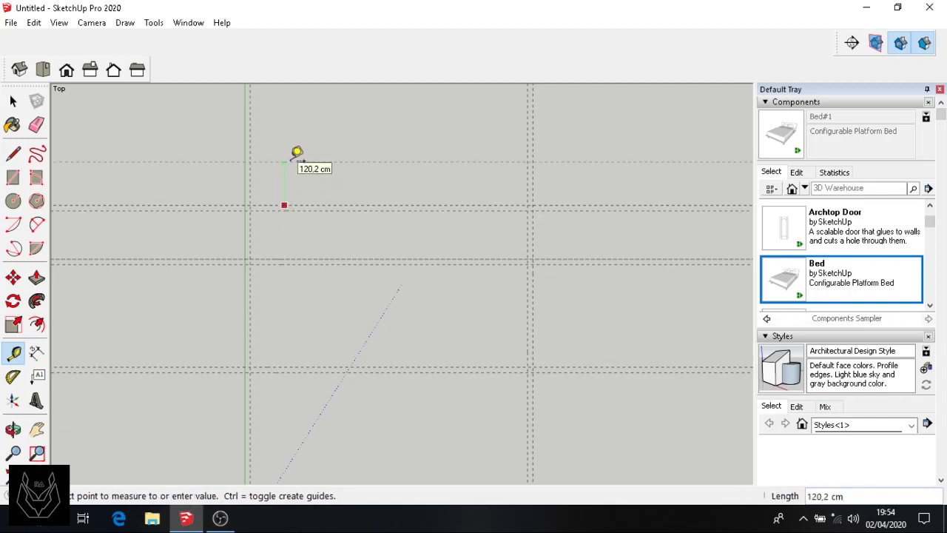
text(300)
key(Return)
scroll(296, 148, down, 2)
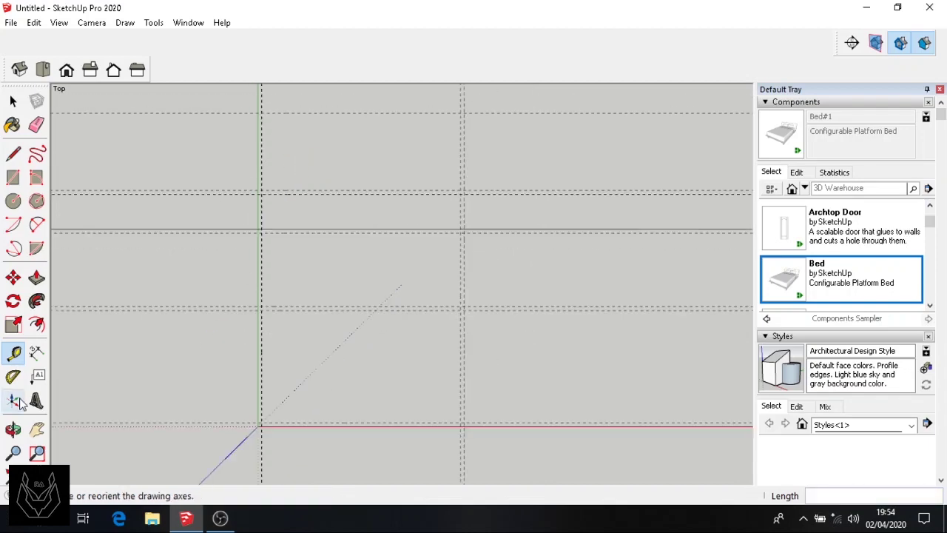
click(37, 429)
scroll(255, 222, up, 2)
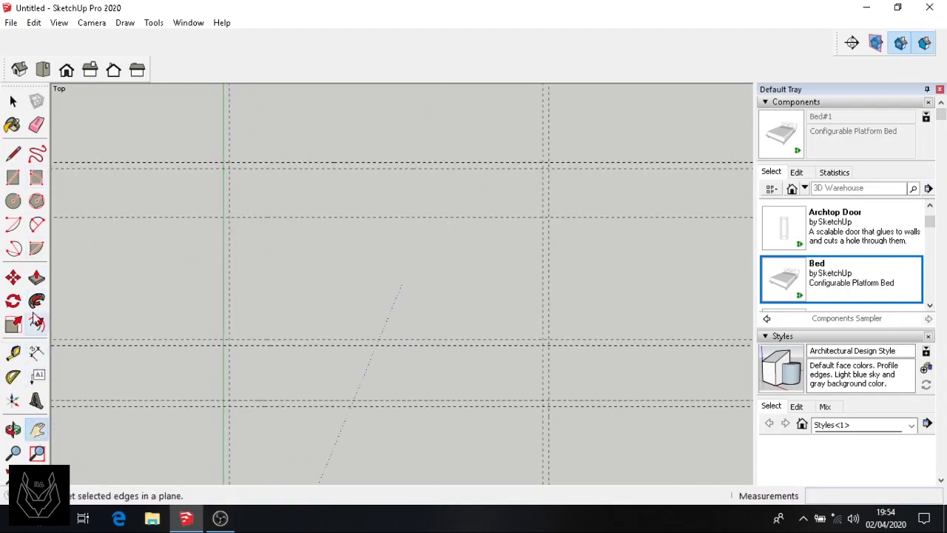
click(12, 353)
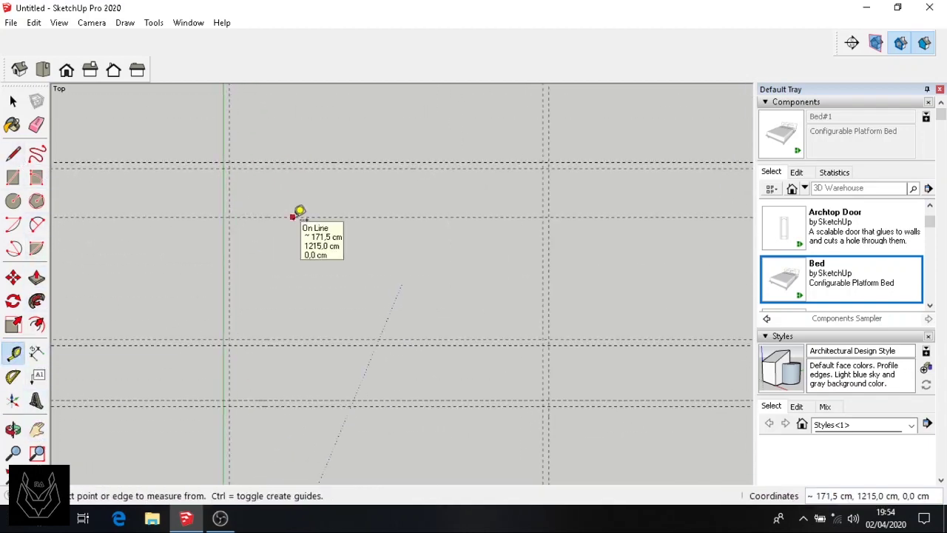
click(293, 218)
text(15)
key(Return)
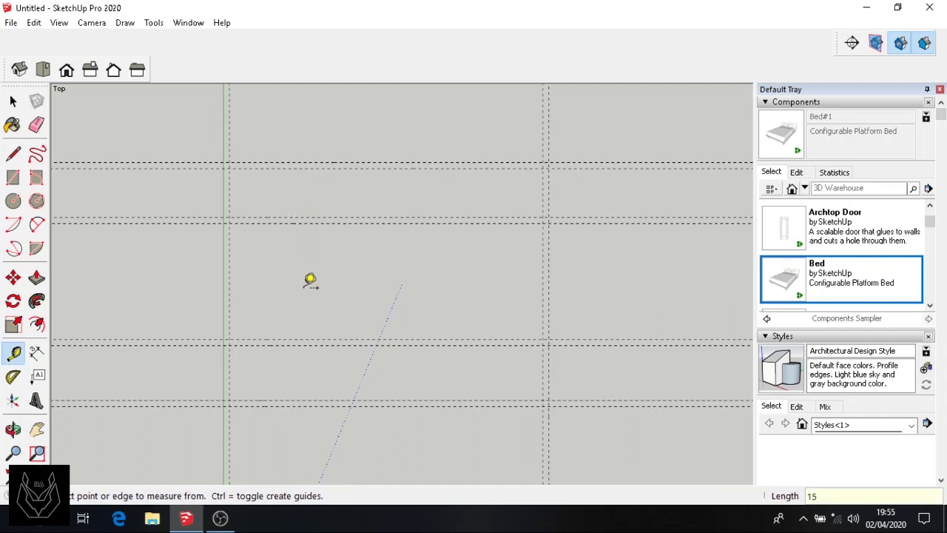
Step: Add a vertical guide 300 cm right of the inner left guide and another 15 cm further right
scroll(308, 292, down, 1)
click(240, 282)
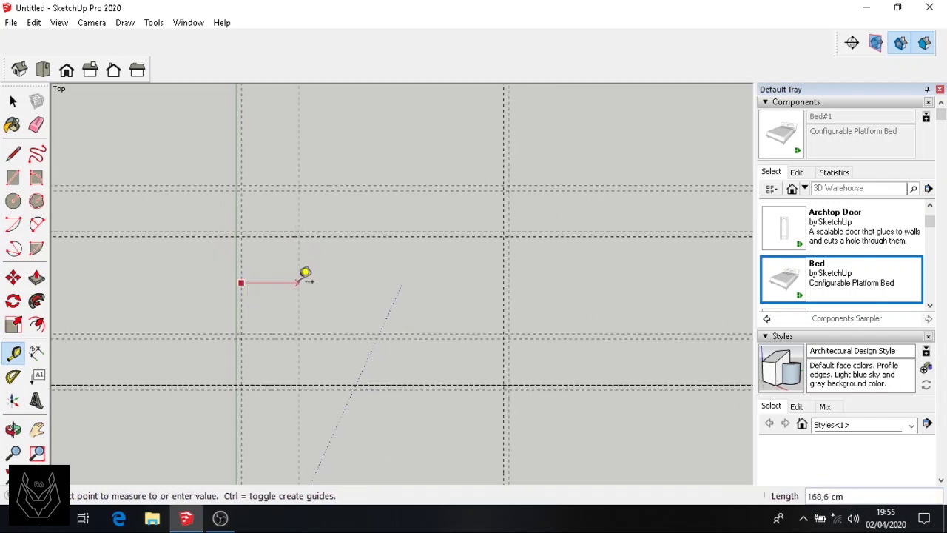
text(300)
key(Return)
click(343, 295)
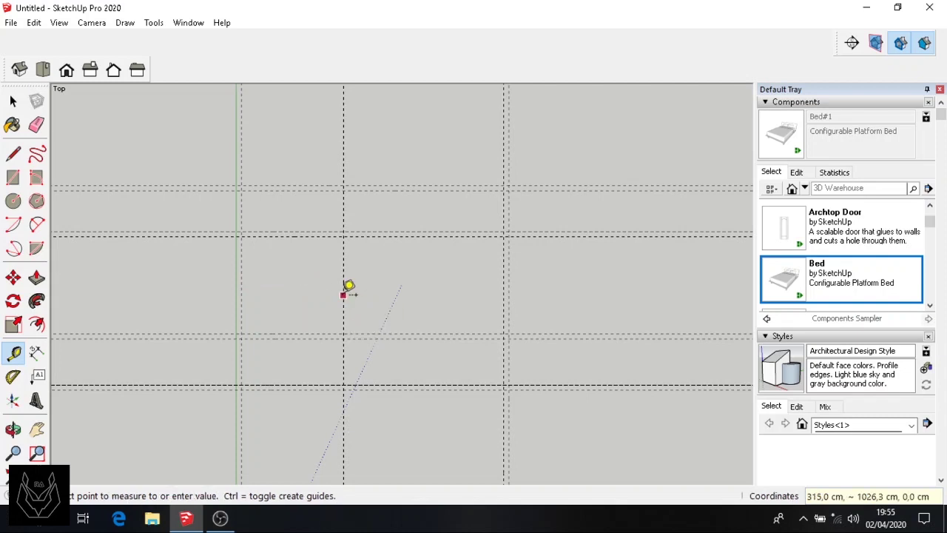
key(Return)
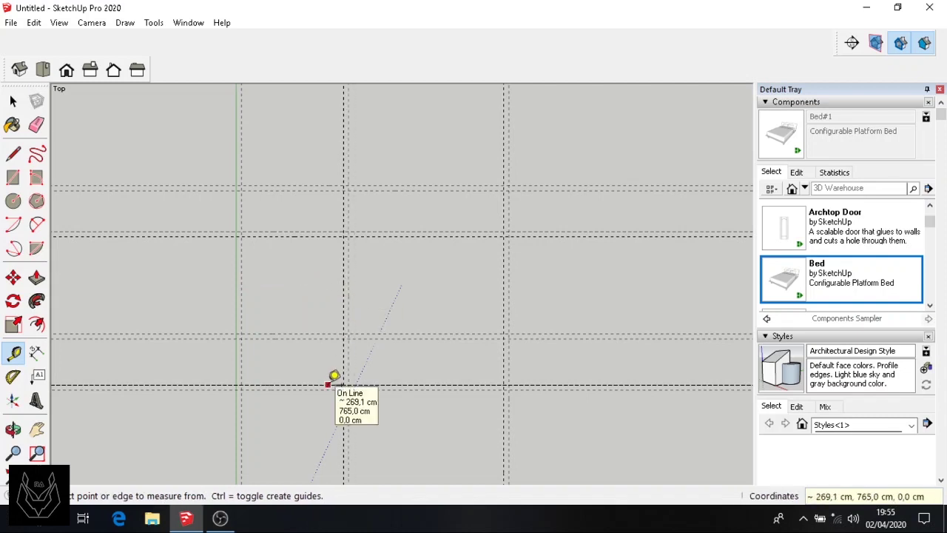
Step: Add a vertical guide 250 cm right of the inner left guide and another 15 cm further right
click(241, 366)
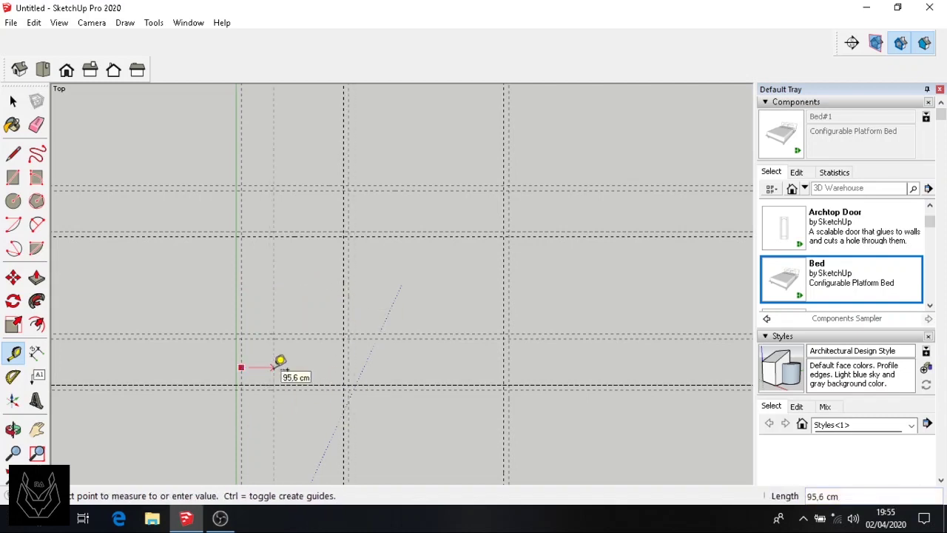
text(250)
key(Return)
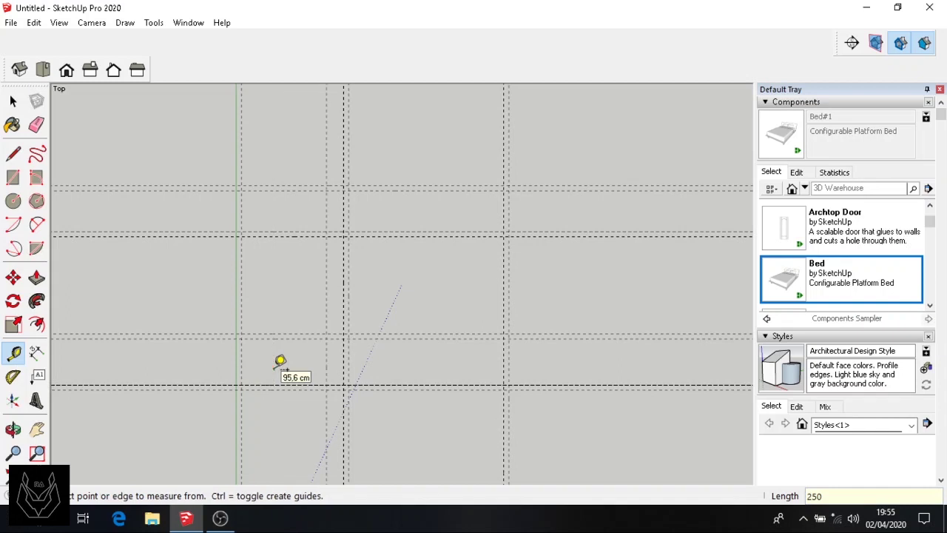
click(326, 370)
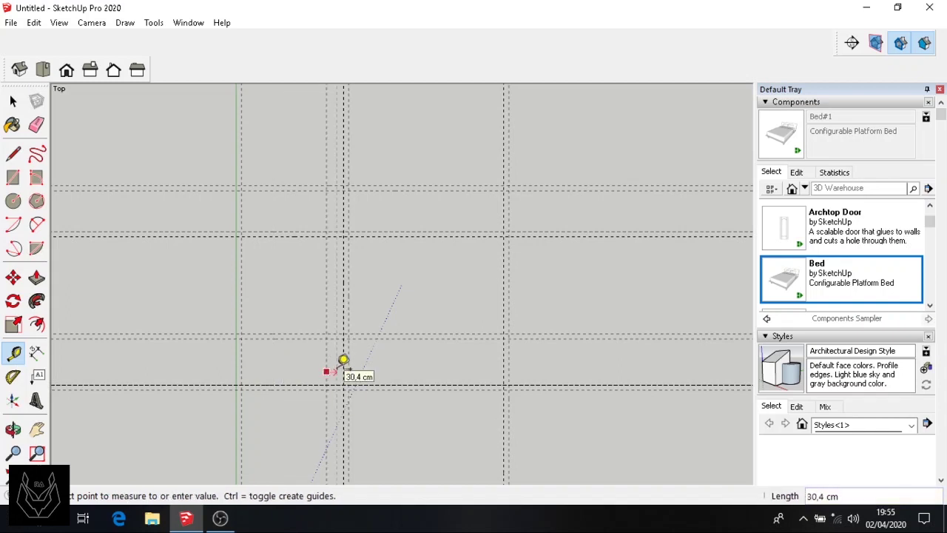
text(128)
key(Return)
Step: Add a vertical guide about 120 cm right of the 280 cm guide and another 15 cm further right
click(242, 423)
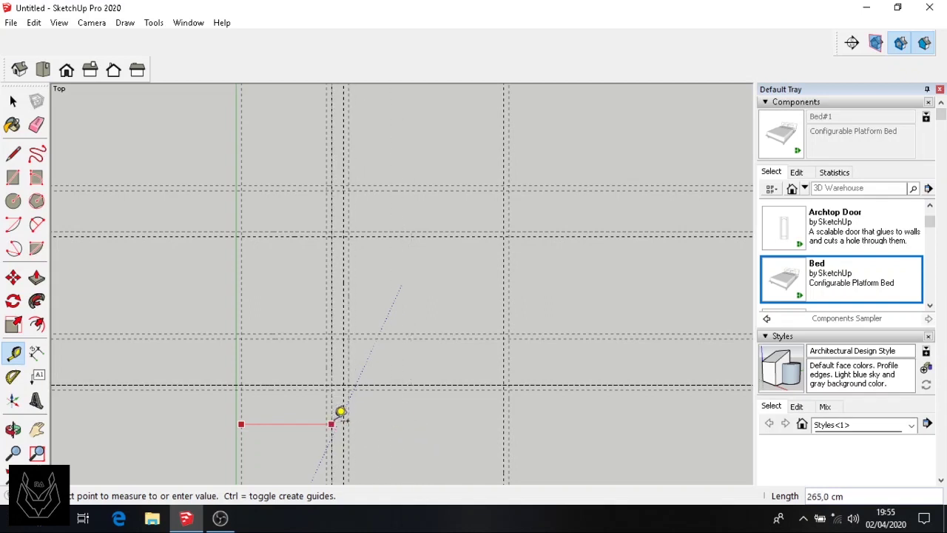
key(Return)
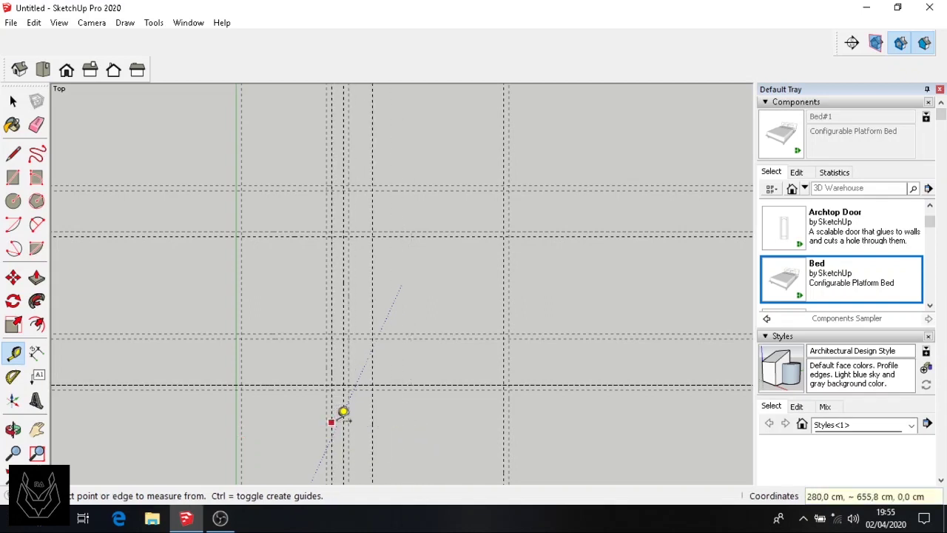
click(372, 423)
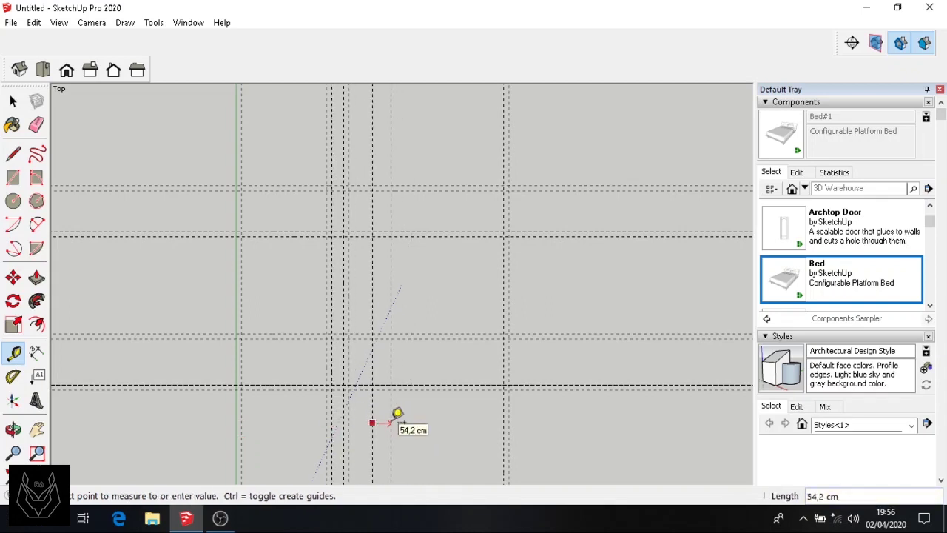
text(15)
key(Return)
Step: Add a horizontal guide about 100 cm below the 450 cm guide and another 15 cm further down
scroll(390, 416, down, 1)
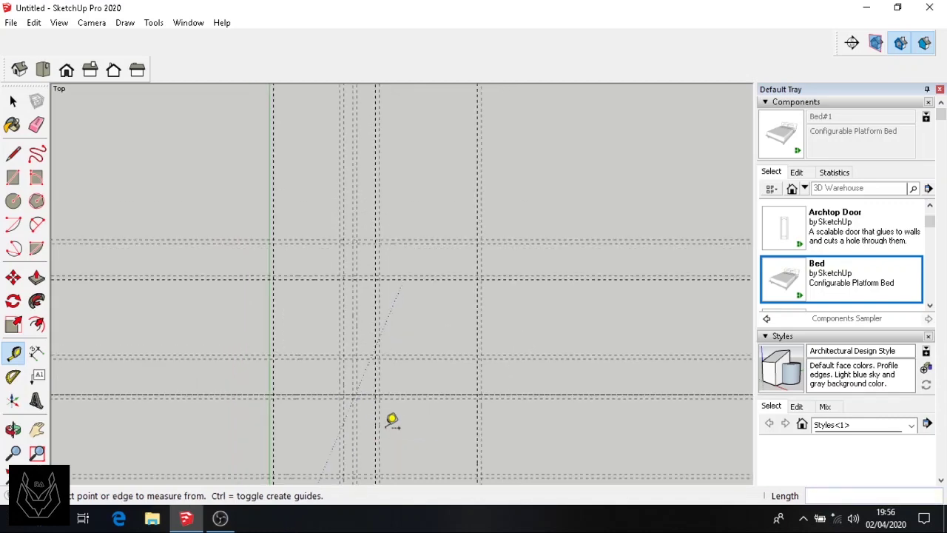
scroll(382, 412, down, 1)
click(37, 429)
drag(414, 341, 165, 370)
click(13, 353)
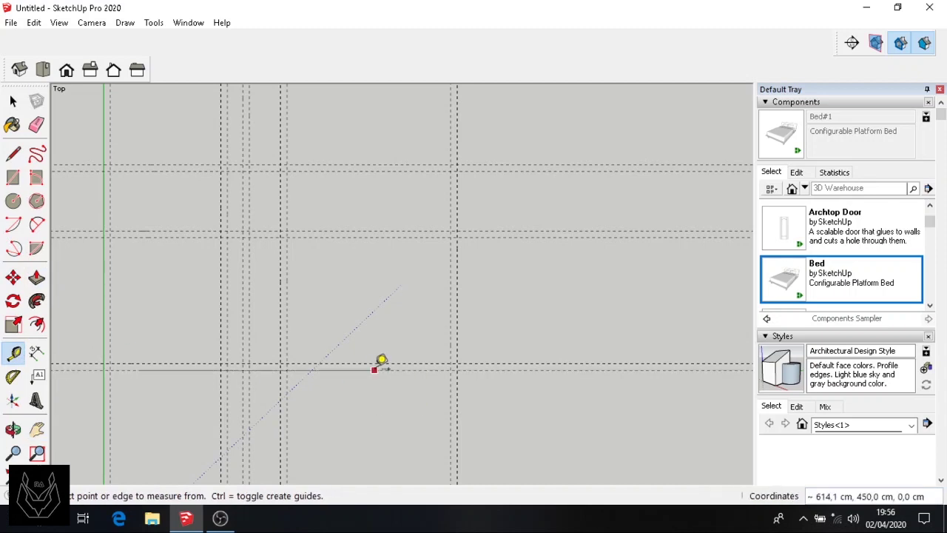
click(373, 369)
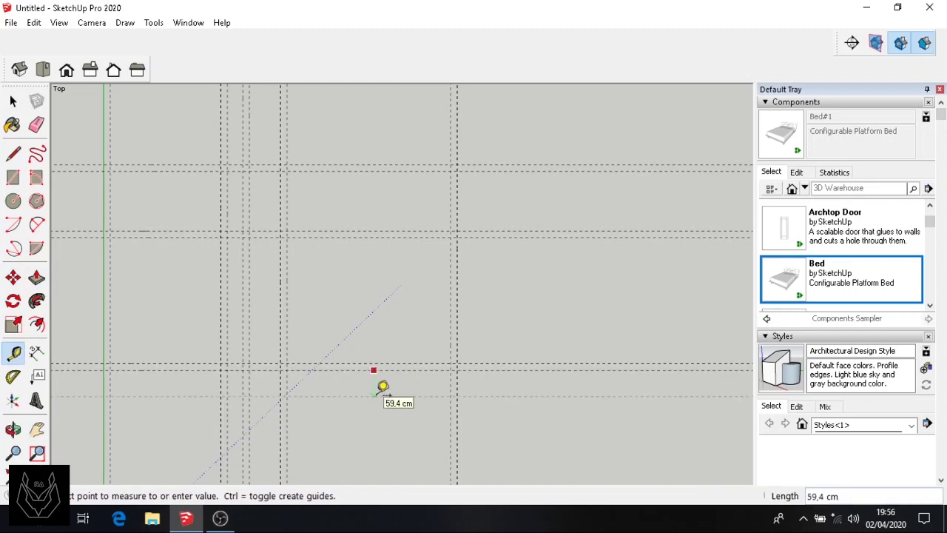
key(Return)
click(355, 415)
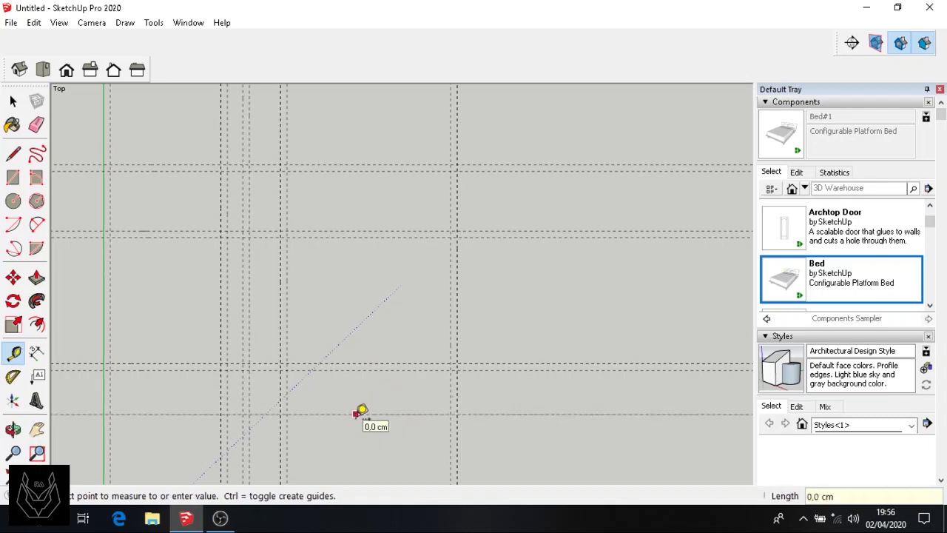
text(15)
key(Return)
Step: Add a horizontal guide 300 cm below the inner guide at the plan's upper edge
scroll(122, 408, down, 3)
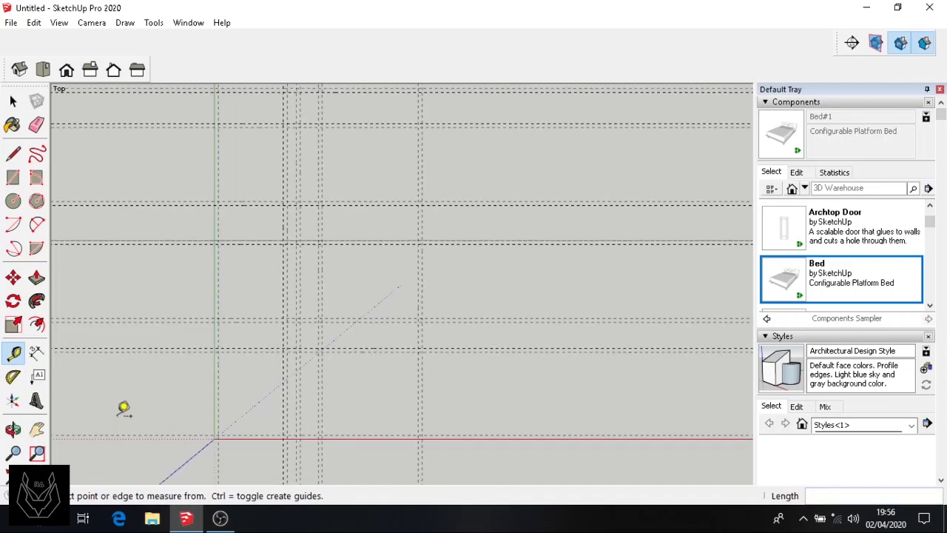
shift+middle_drag(123, 407, 346, 235)
scroll(340, 237, up, 3)
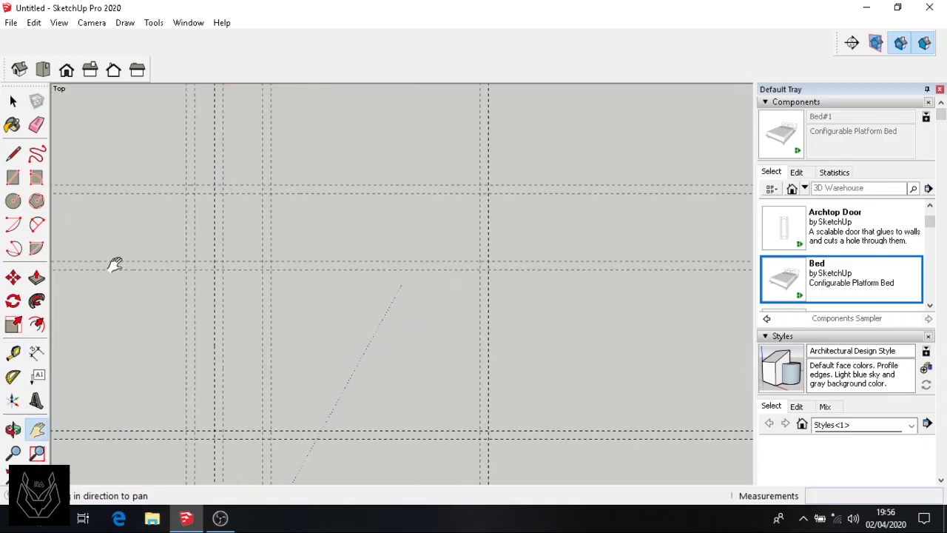
click(13, 153)
click(12, 352)
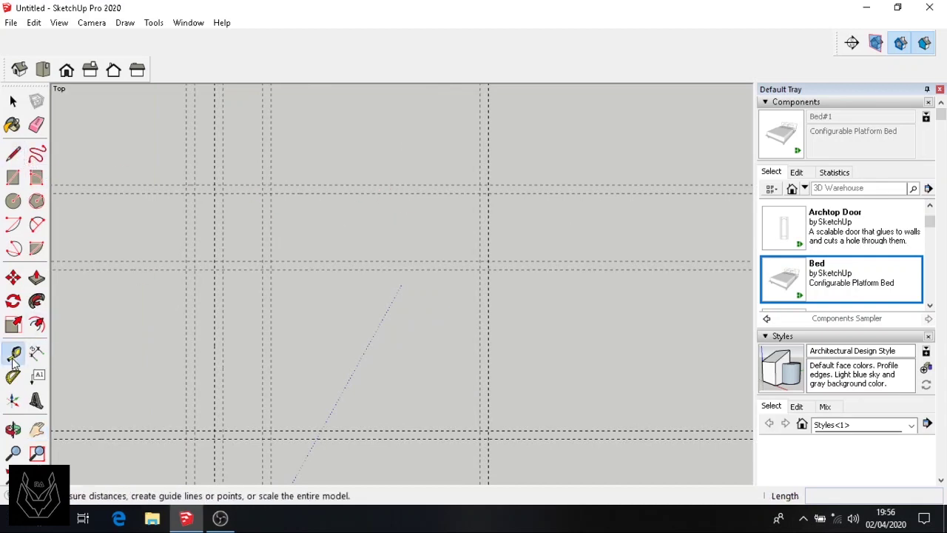
click(346, 192)
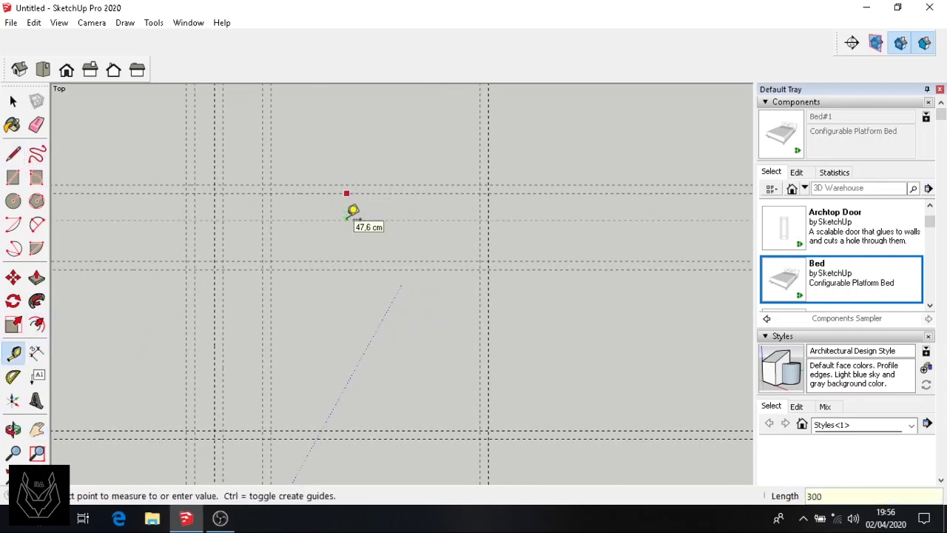
text(300)
key(Return)
Step: Add a vertical guide 300 cm left of the right wall's inner guide and another 15 cm to its right
click(479, 326)
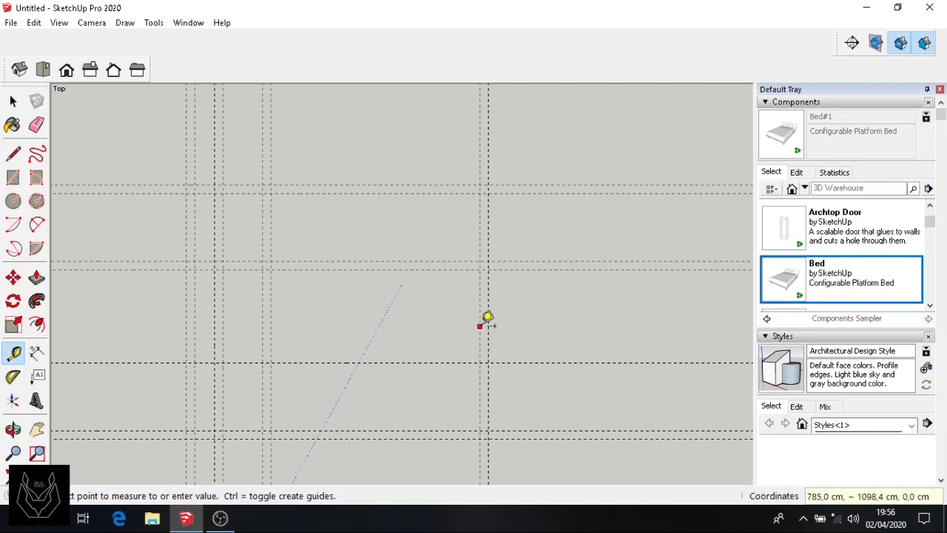
text(300)
key(Return)
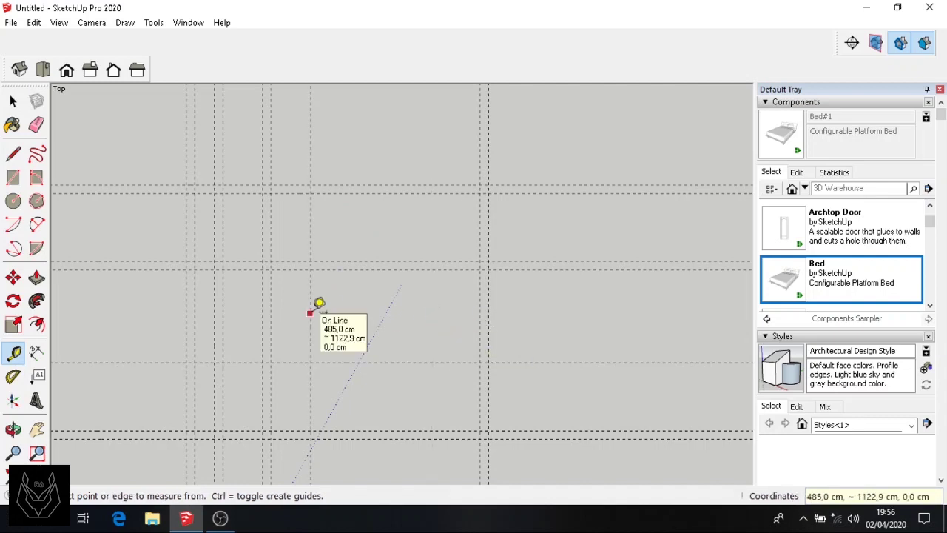
click(310, 313)
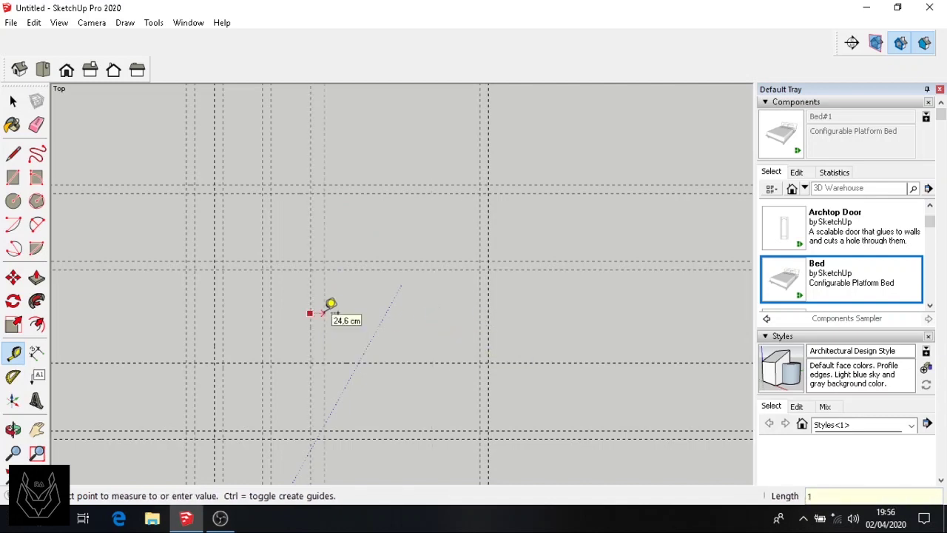
text(15)
key(Return)
scroll(254, 318, down, 3)
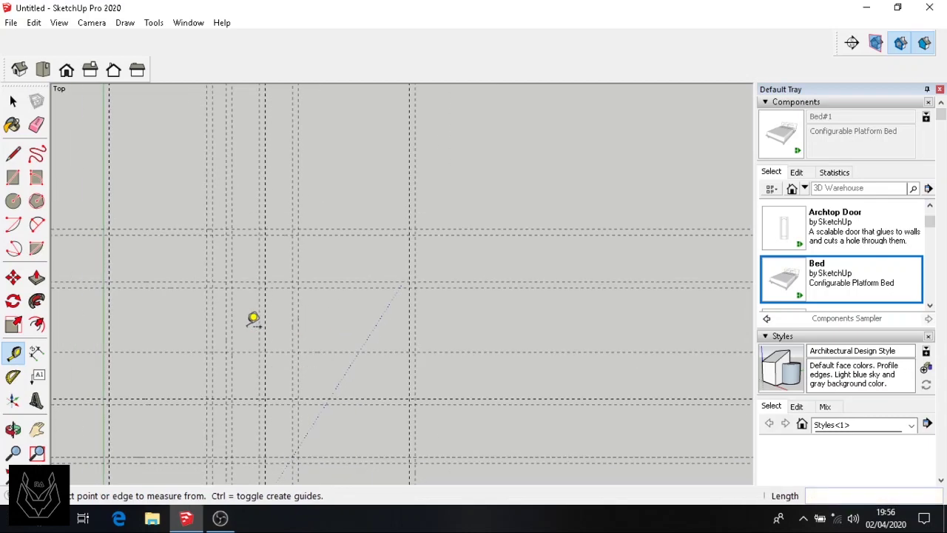
Step: Draw a 15 cm thick wall rectangle along the plan's upper edge, spanning the full width between the outer guides
click(19, 181)
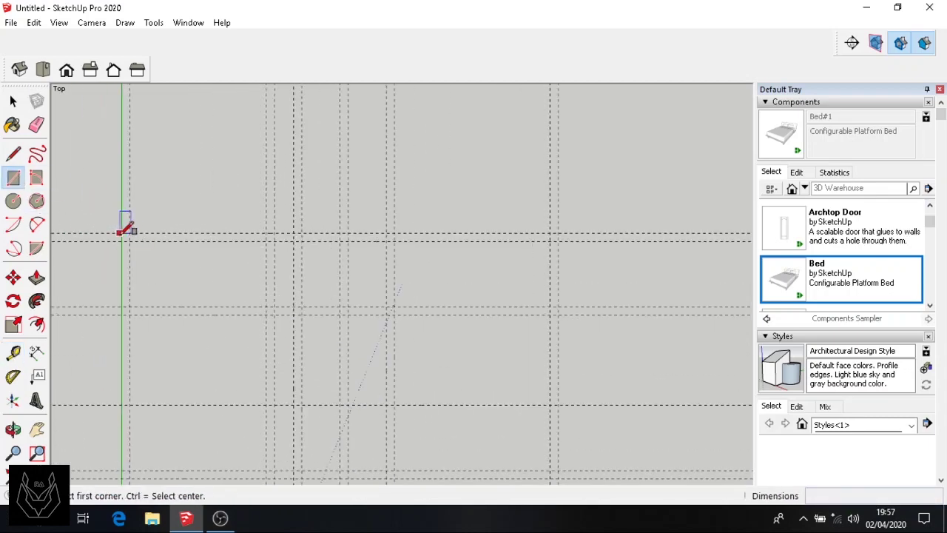
scroll(122, 231, up, 2)
click(120, 232)
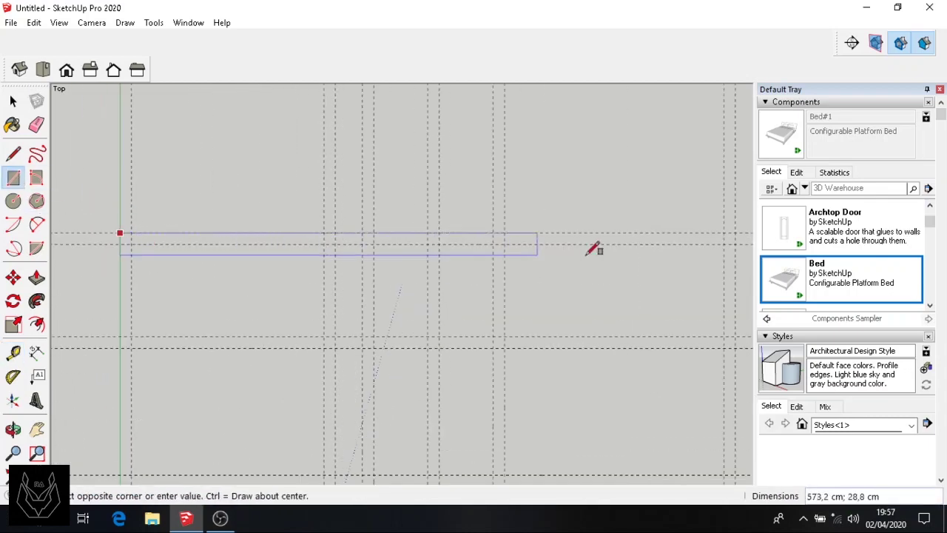
click(735, 244)
scroll(553, 397, down, 3)
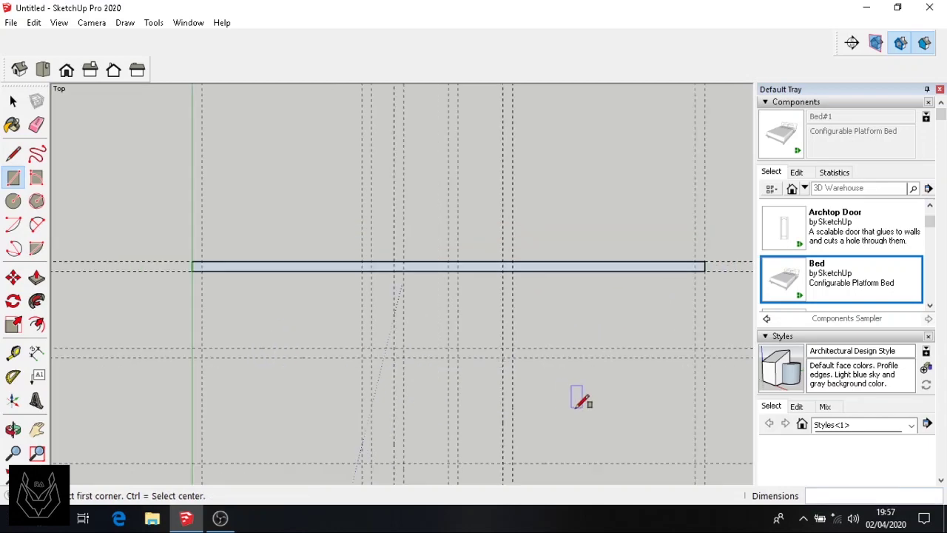
Step: Draw a 15 cm wide vertical partition rectangle from the upper wall down to the 300 cm horizontal guide, between the newest vertical guides
scroll(540, 398, up, 2)
click(501, 260)
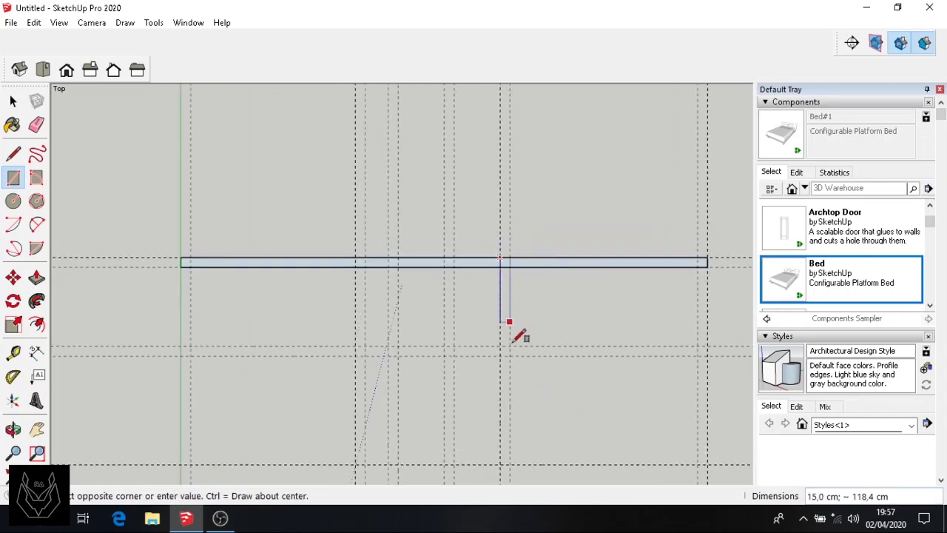
click(510, 464)
scroll(534, 460, down, 2)
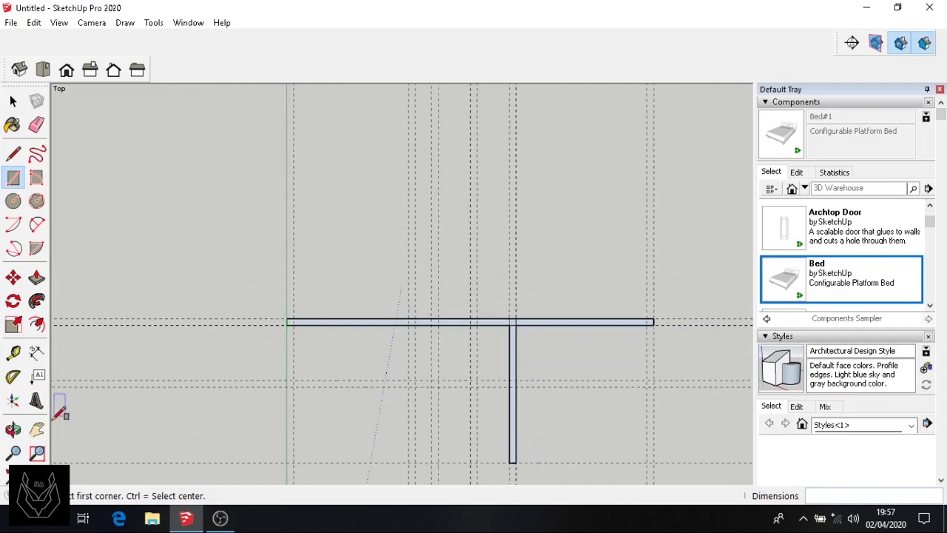
Step: Add a horizontal guide 15 cm below the guide at the partition's lower end
click(37, 429)
drag(469, 427, 329, 255)
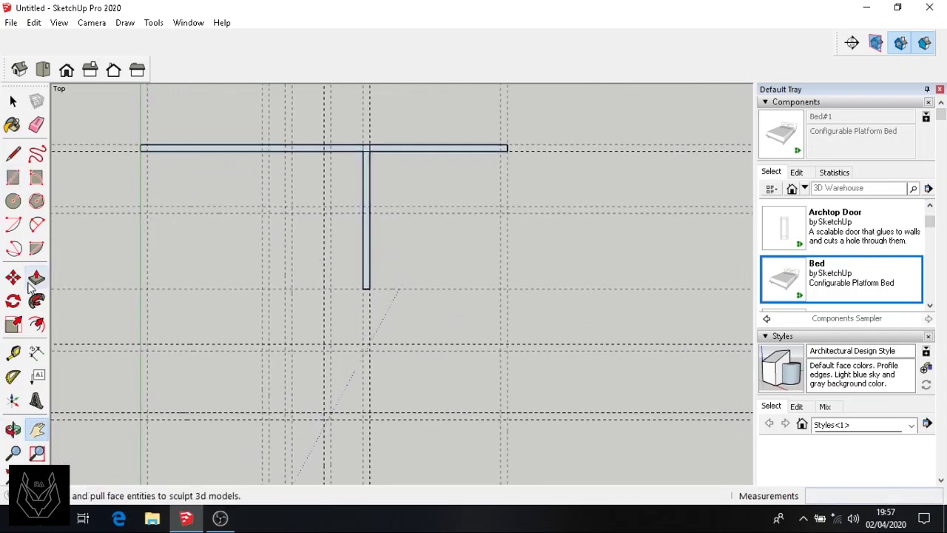
click(13, 353)
click(432, 282)
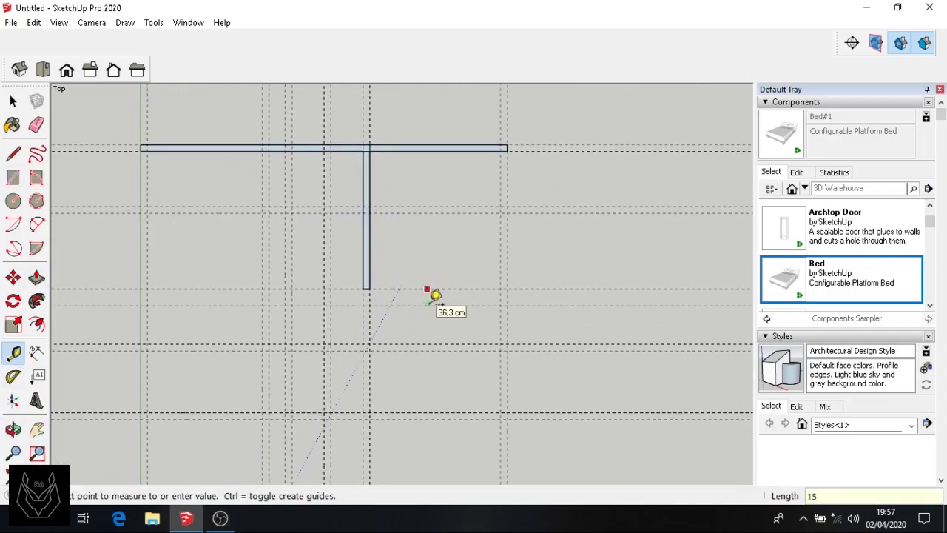
click(435, 294)
Step: Draw a 15 cm thick horizontal wall rectangle from the partition's lower end to the plan's right outer guide
click(12, 178)
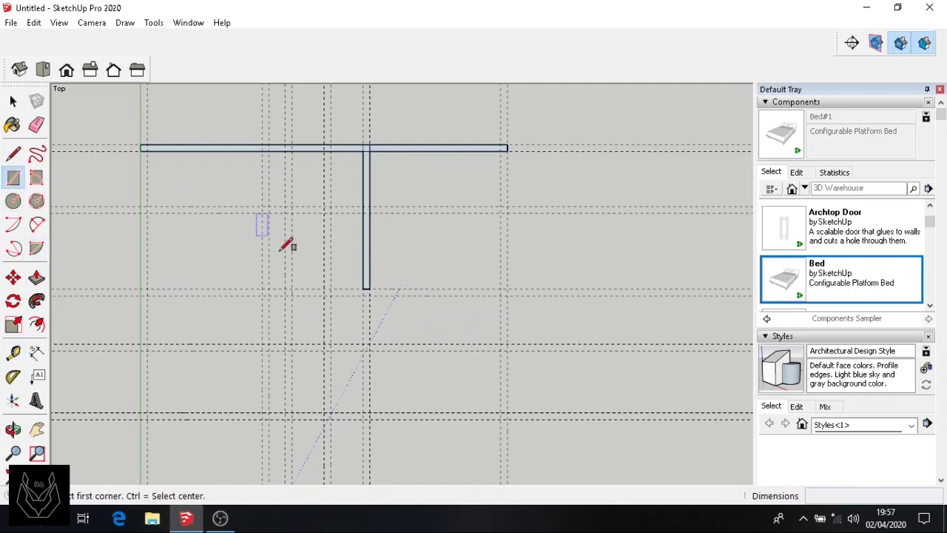
scroll(363, 287, up, 2)
click(363, 289)
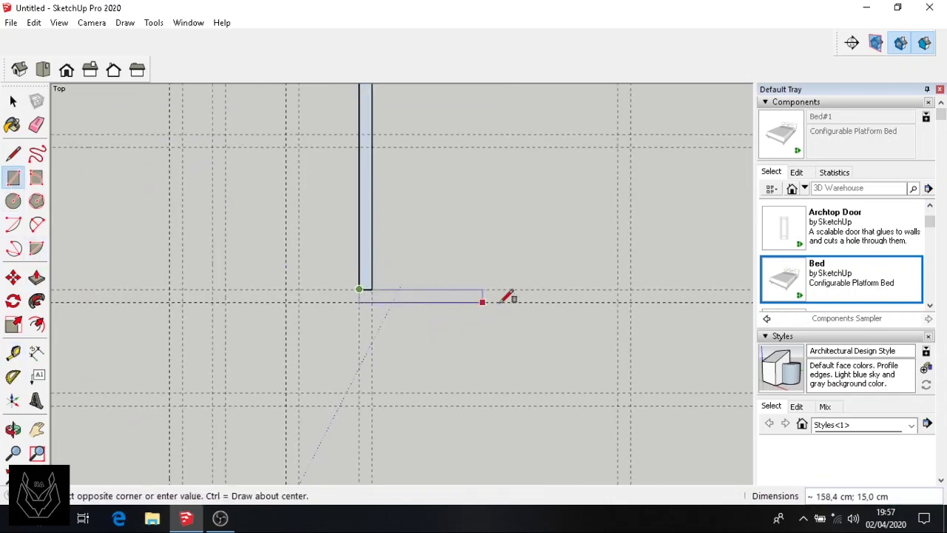
click(638, 296)
scroll(644, 236, down, 3)
scroll(637, 141, up, 1)
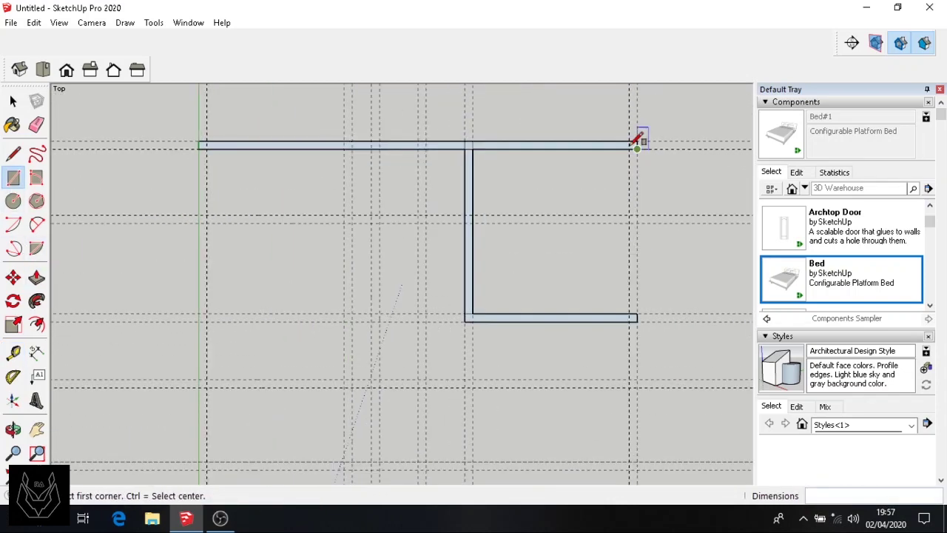
Step: Draw the 15 cm wide right outer wall rectangle from the plan's upper edge down to the red axis
click(630, 140)
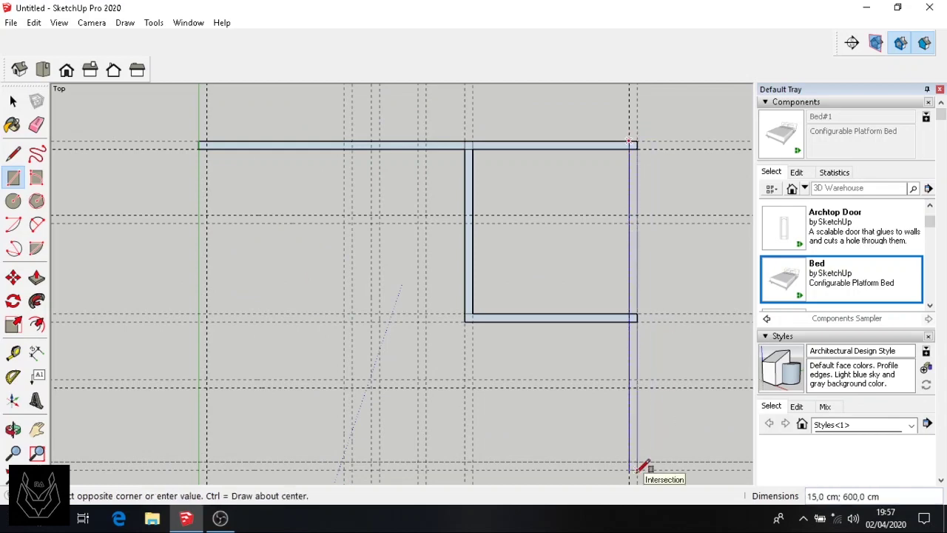
click(37, 429)
drag(604, 375, 404, 254)
click(13, 178)
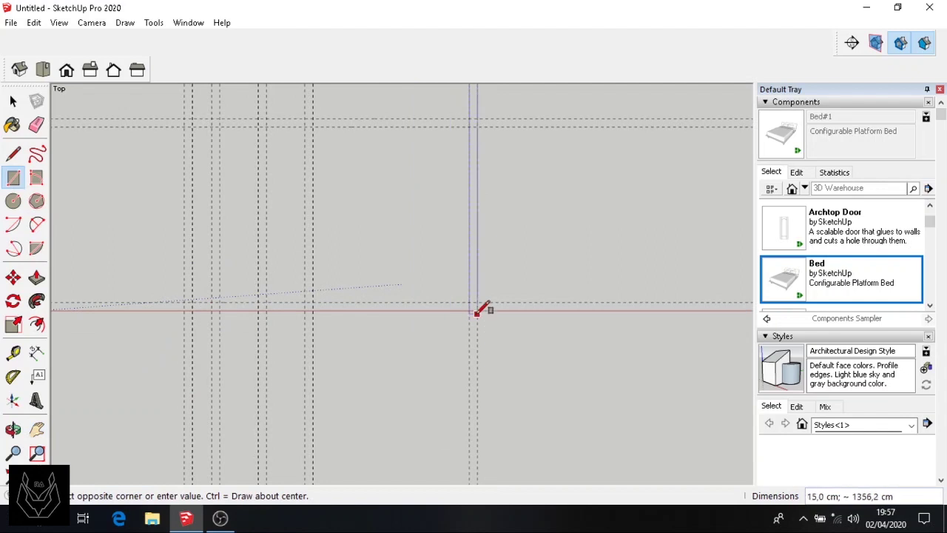
scroll(477, 309, up, 3)
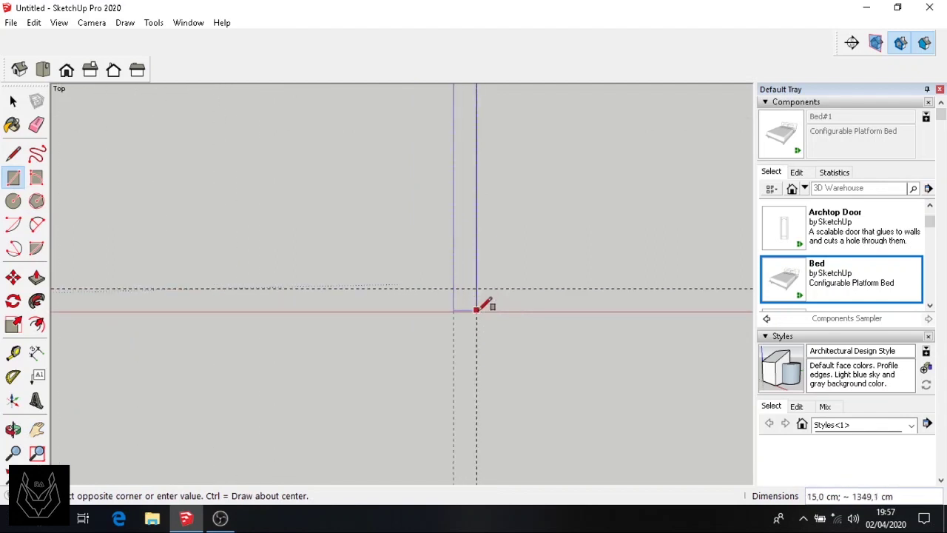
click(476, 312)
scroll(477, 315, down, 3)
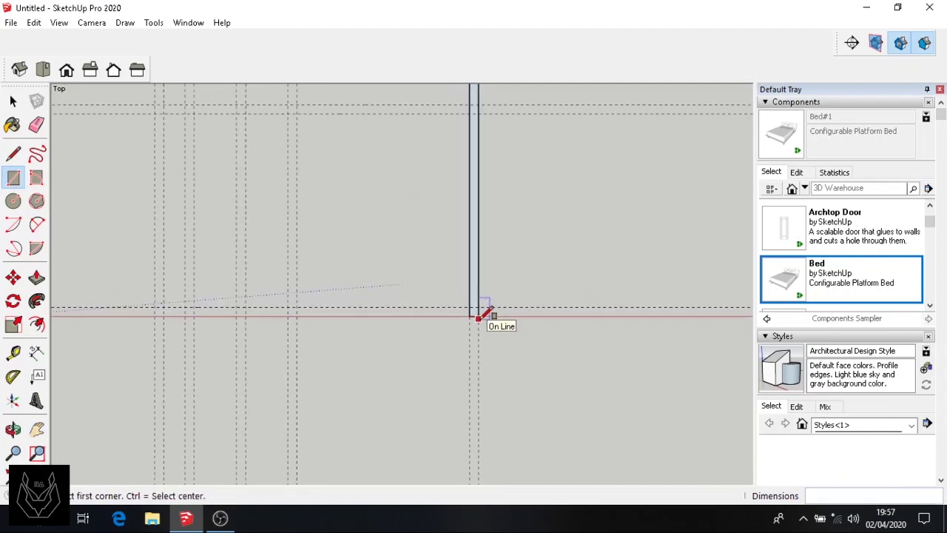
Step: Draw the lower outer wall rectangle, about 800 by 15 cm, along the red axis from the right wall to the green axis
click(477, 316)
scroll(144, 307, up, 3)
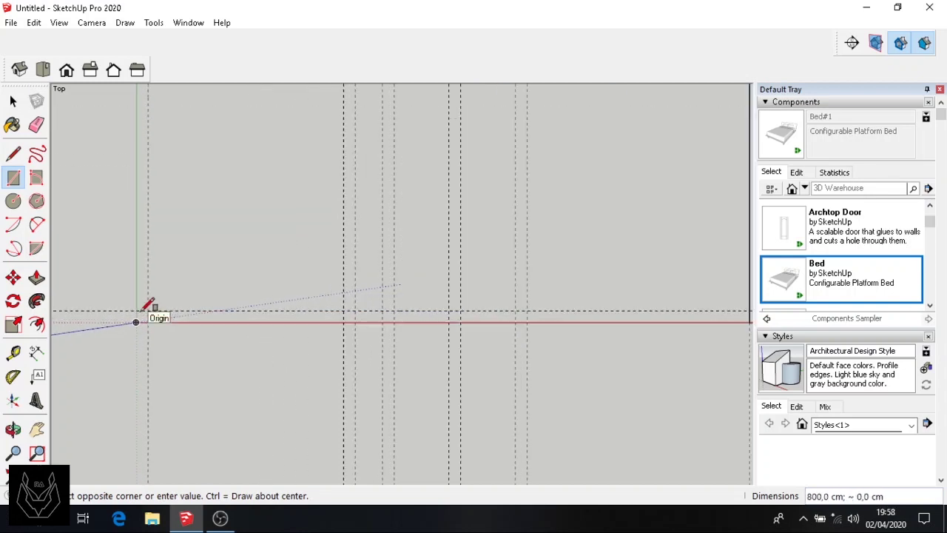
scroll(143, 308, up, 2)
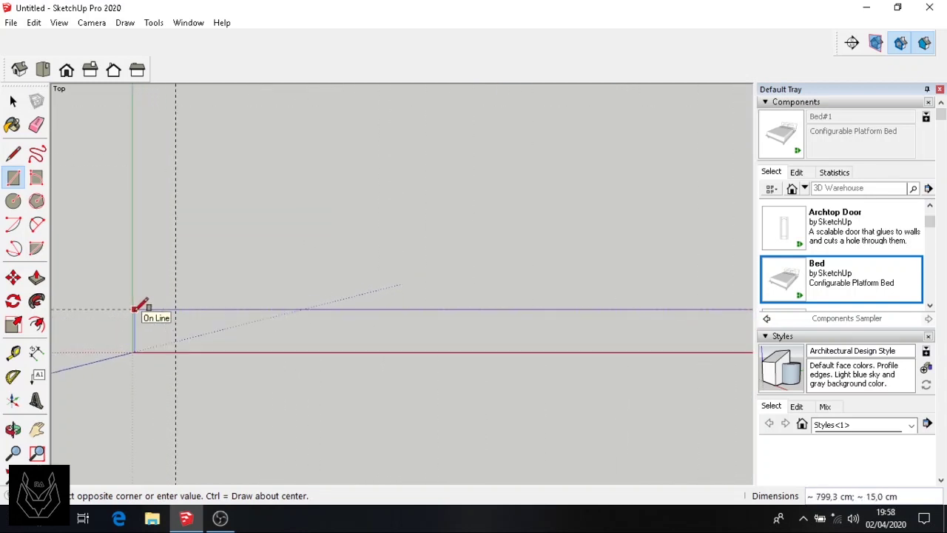
click(135, 308)
scroll(205, 317, down, 4)
scroll(244, 222, down, 3)
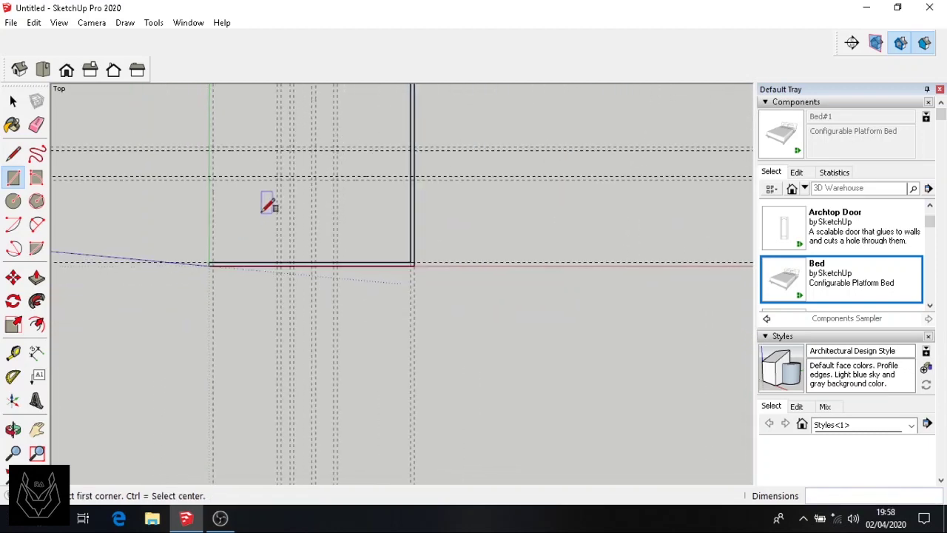
Step: Draw the left outer wall rectangle, 600 cm long and about 15 cm wide, downward from the plan's upper-left corner
click(37, 429)
drag(194, 195, 220, 346)
scroll(275, 199, up, 4)
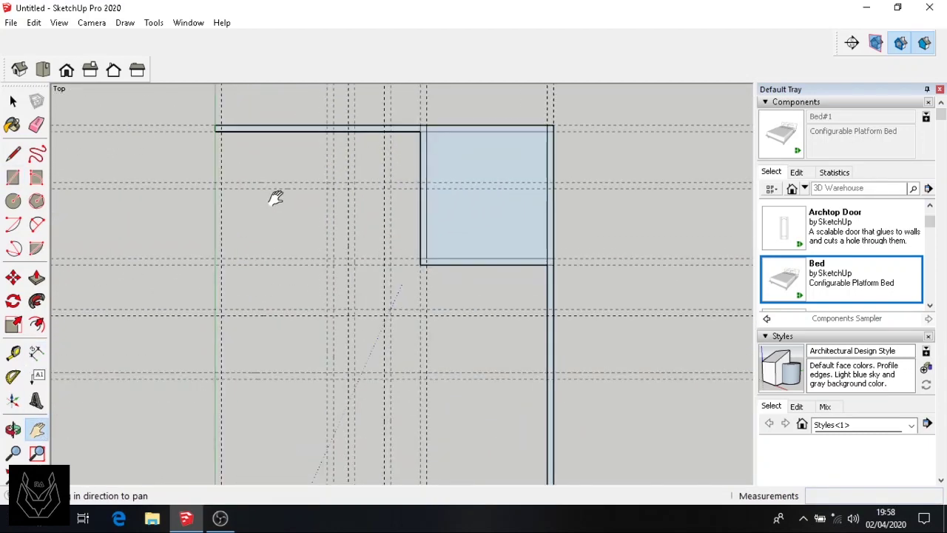
click(13, 178)
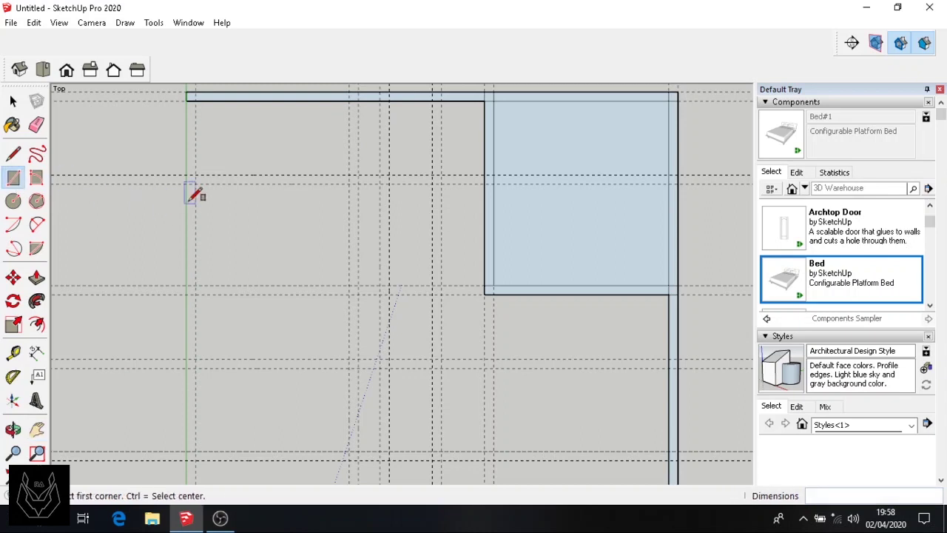
click(186, 91)
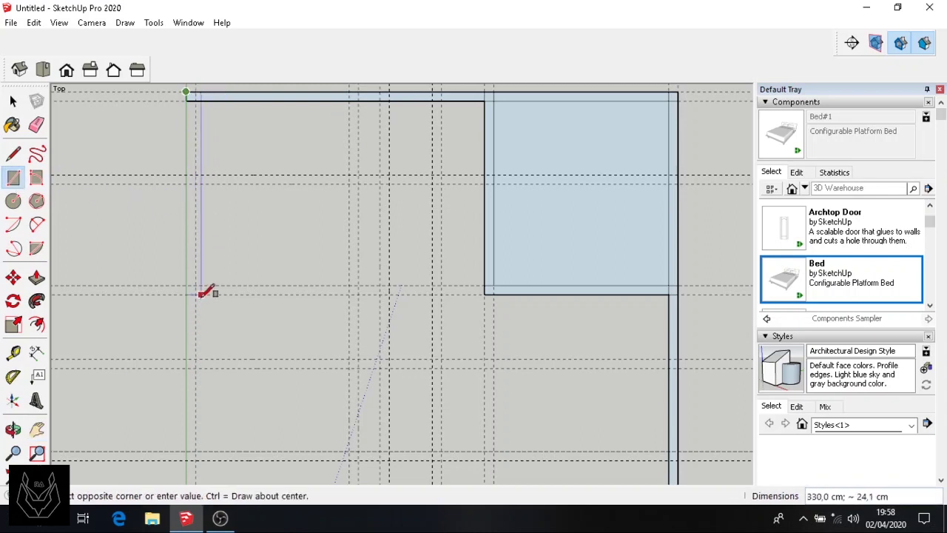
click(195, 459)
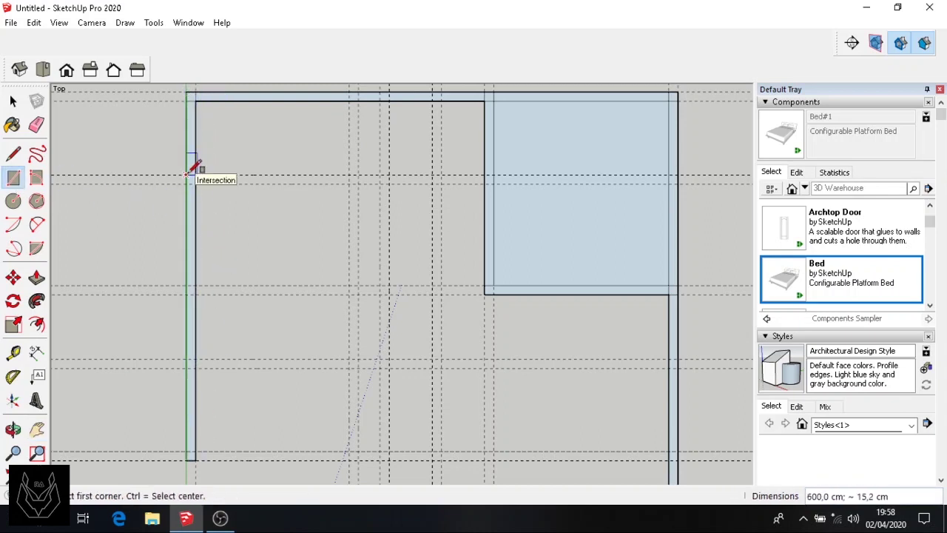
Step: Draw a horizontal interior wall about 485 cm long between the first guide pair below the upper wall, from left wall to partition
click(186, 175)
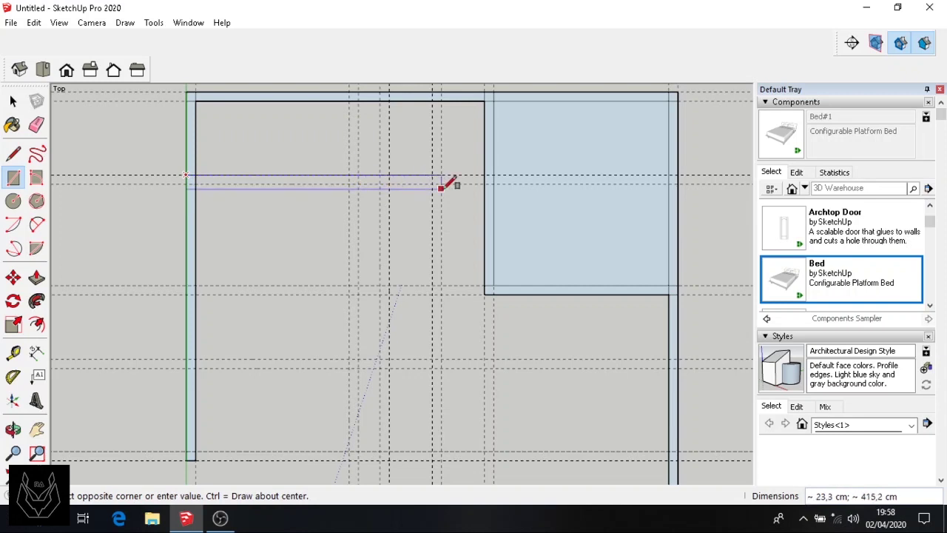
click(486, 182)
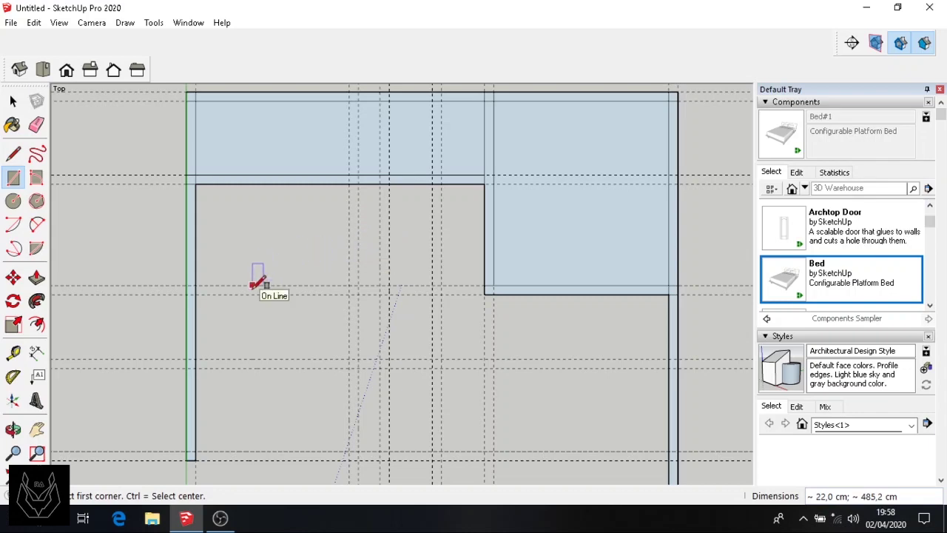
scroll(281, 279, down, 1)
scroll(290, 279, up, 2)
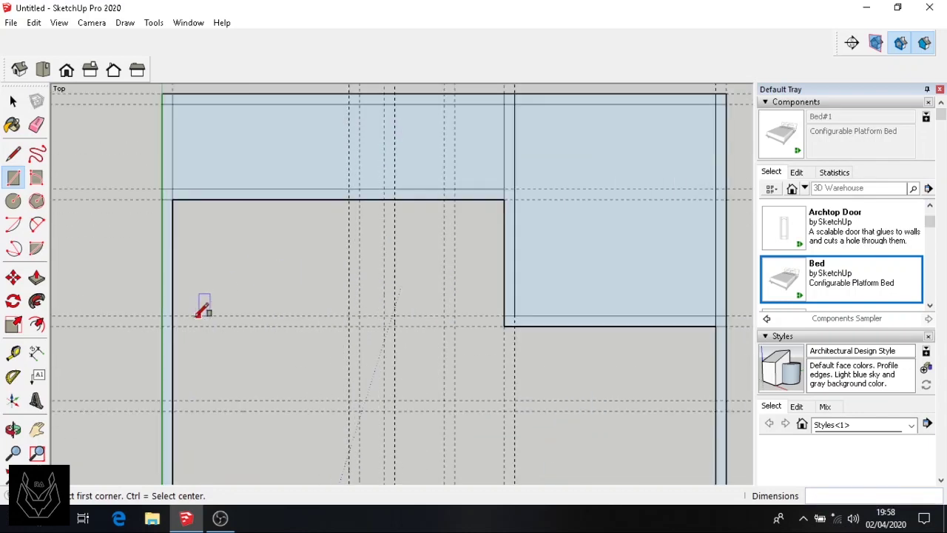
Step: Draw a 15 cm wide vertical wall from the horizontal interior wall down to the 450 cm guide pair, and a horizontal wall from its foot to the left wall
click(384, 188)
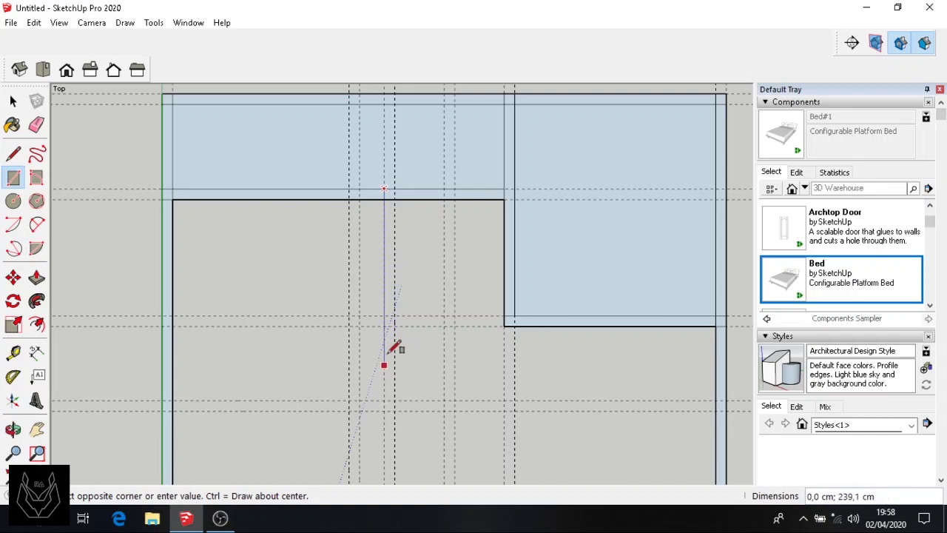
click(394, 411)
scroll(395, 407, down, 1)
click(394, 409)
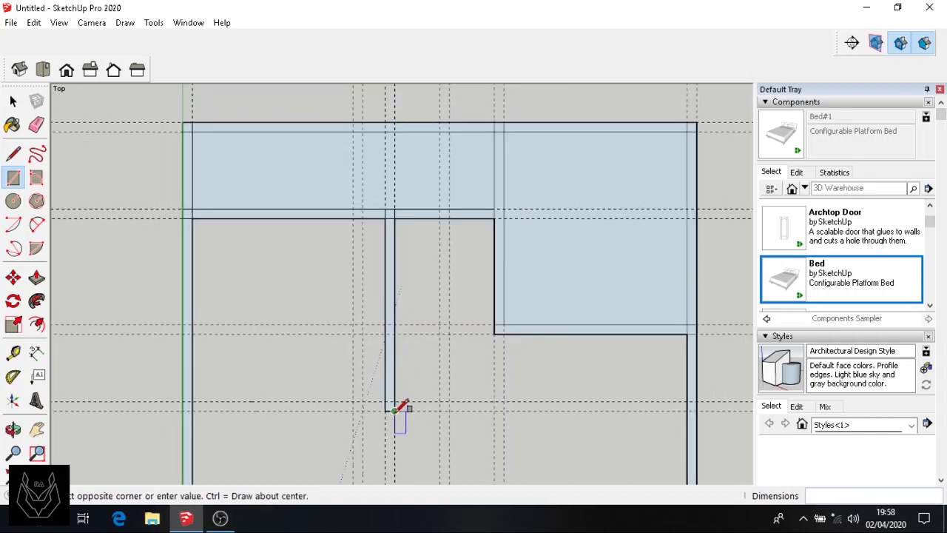
click(191, 409)
scroll(285, 423, down, 2)
Step: Draw a 15 by about 280 cm horizontal wall at the left wall's lower end and a 165 by 15 cm vertical wall up from its far end
click(38, 432)
drag(242, 401, 198, 226)
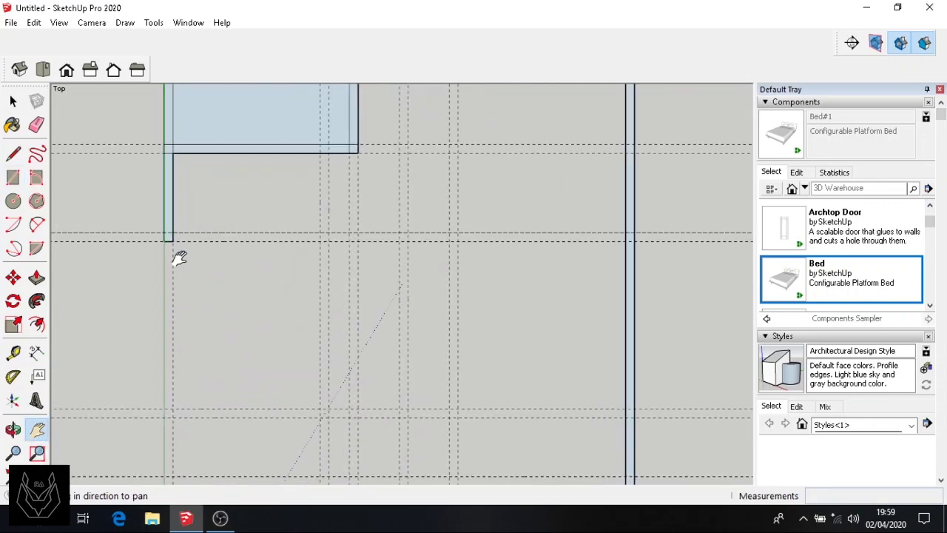
click(13, 177)
click(165, 237)
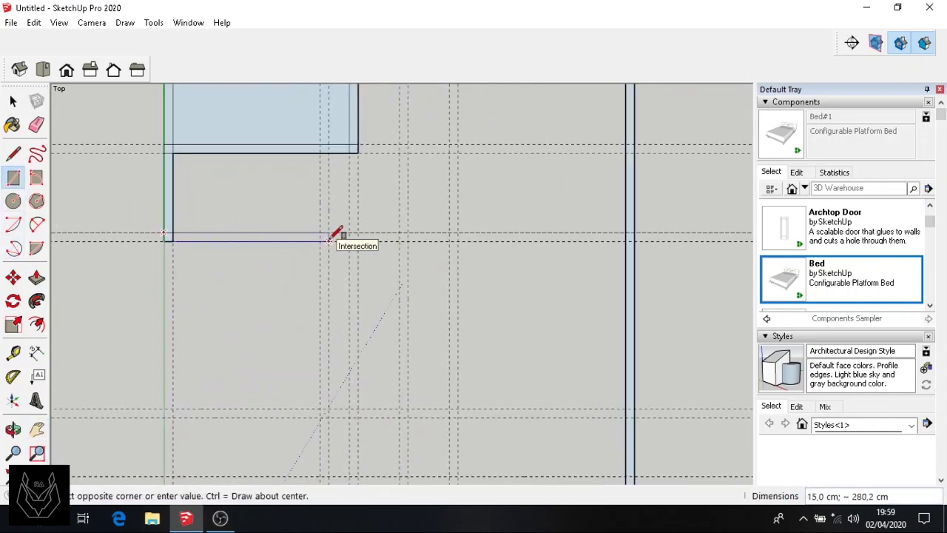
click(329, 240)
click(320, 240)
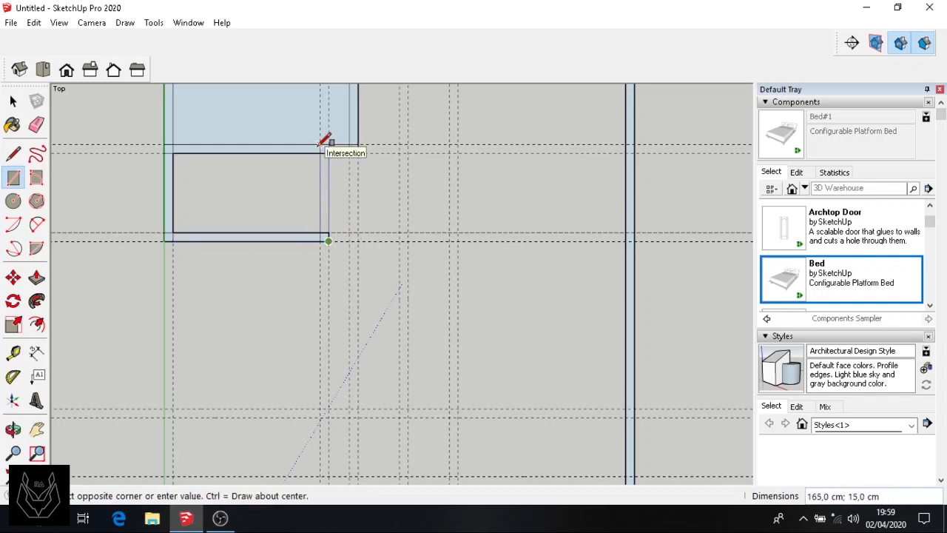
click(329, 145)
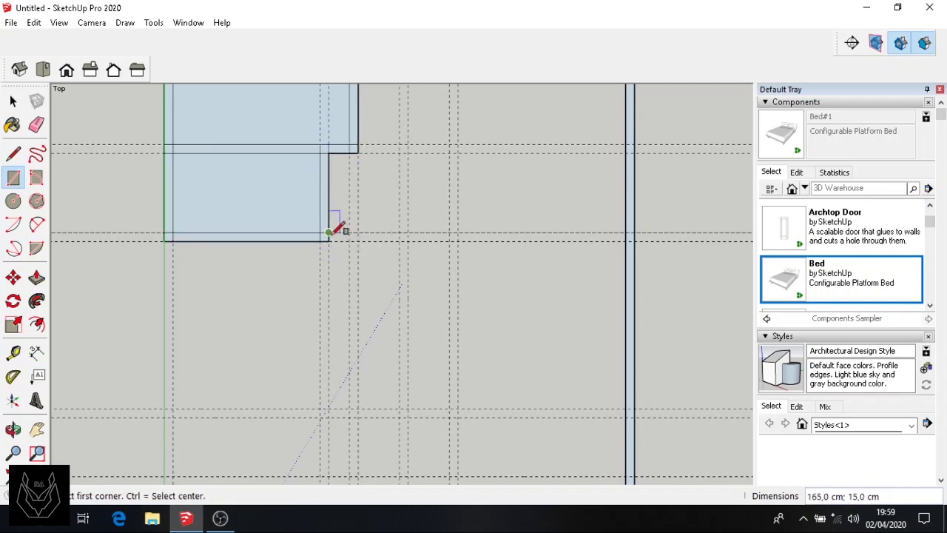
Step: Draw a 135 by 15 cm horizontal wall from the far end of the lowest wall and a 15 by 315 cm vertical wall down from its end
click(329, 232)
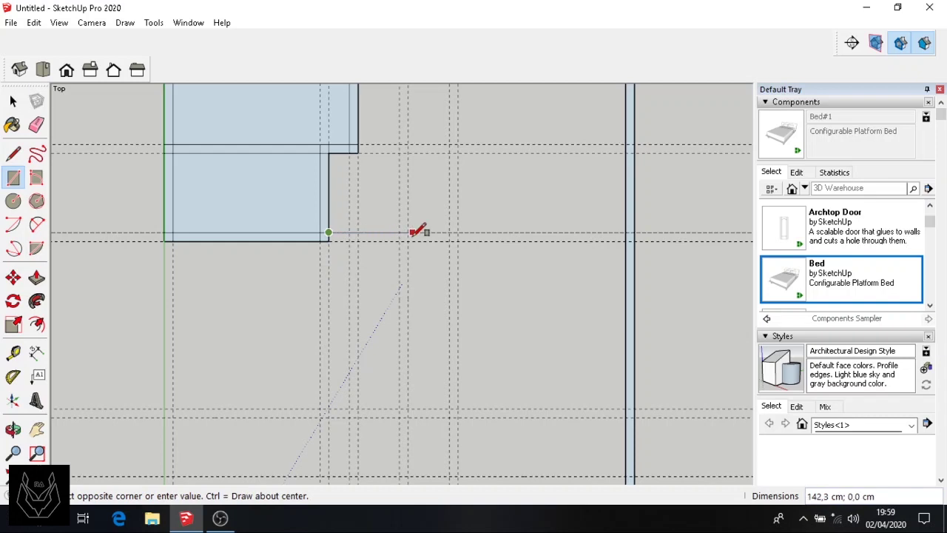
scroll(415, 240, up, 2)
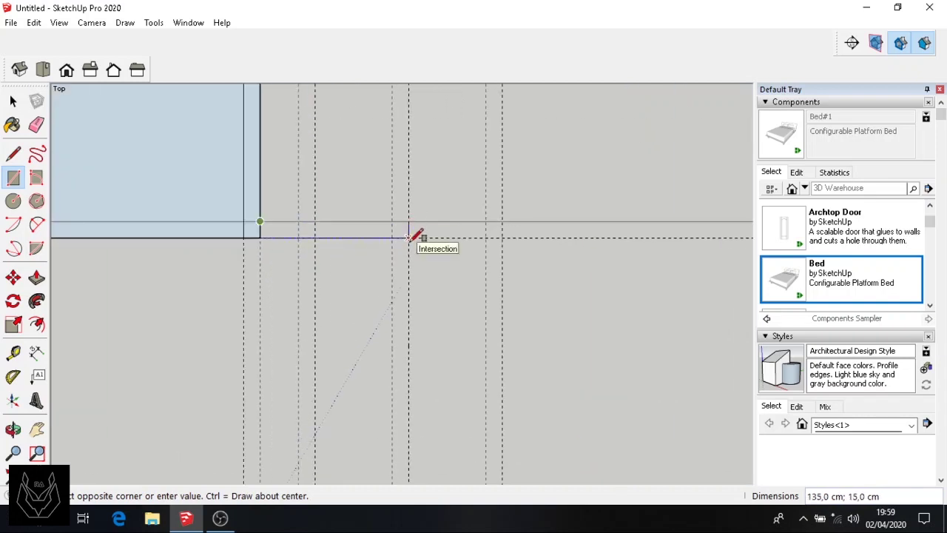
click(411, 240)
scroll(412, 238, down, 2)
click(400, 234)
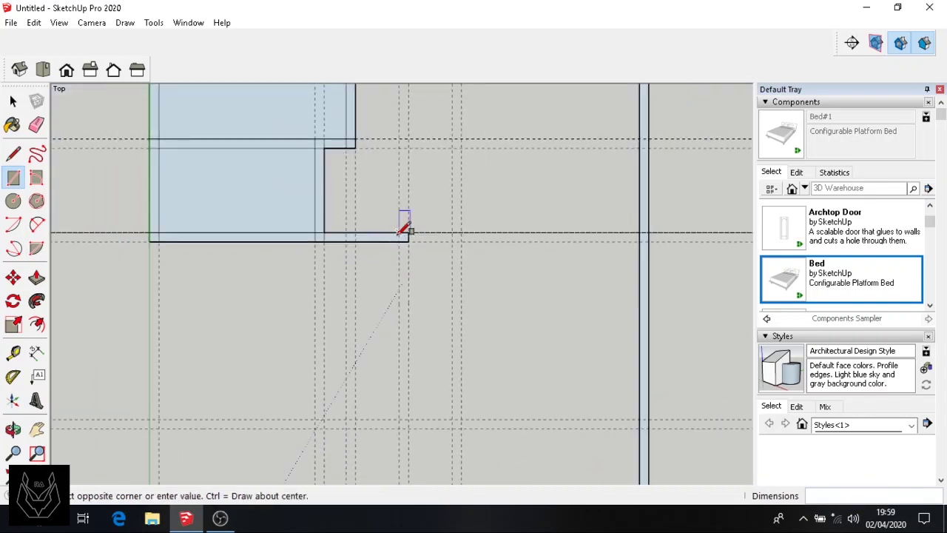
click(402, 427)
Step: Draw a 15 by about 415 cm horizontal wall from the vertical wall's foot to the plan's left edge, and a left wall joining it upward
click(407, 420)
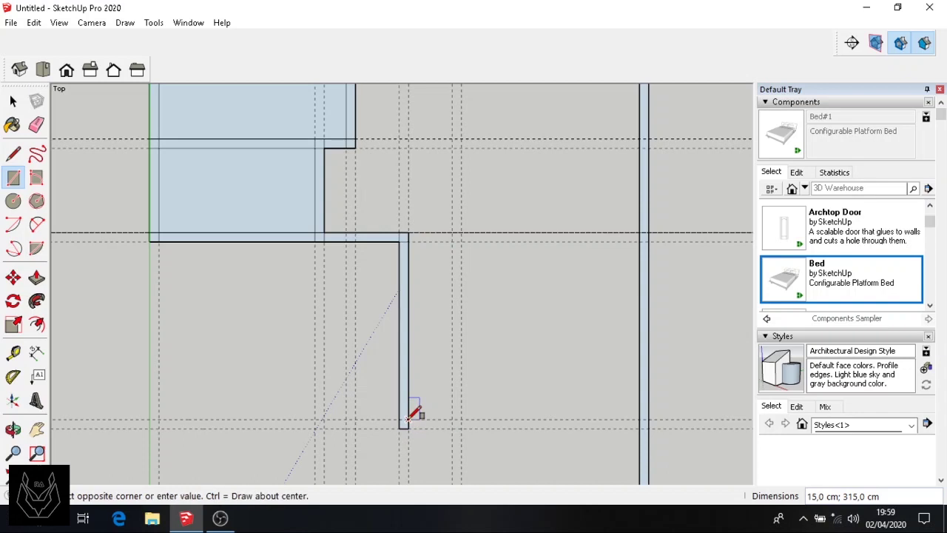
scroll(150, 426, up, 2)
click(150, 426)
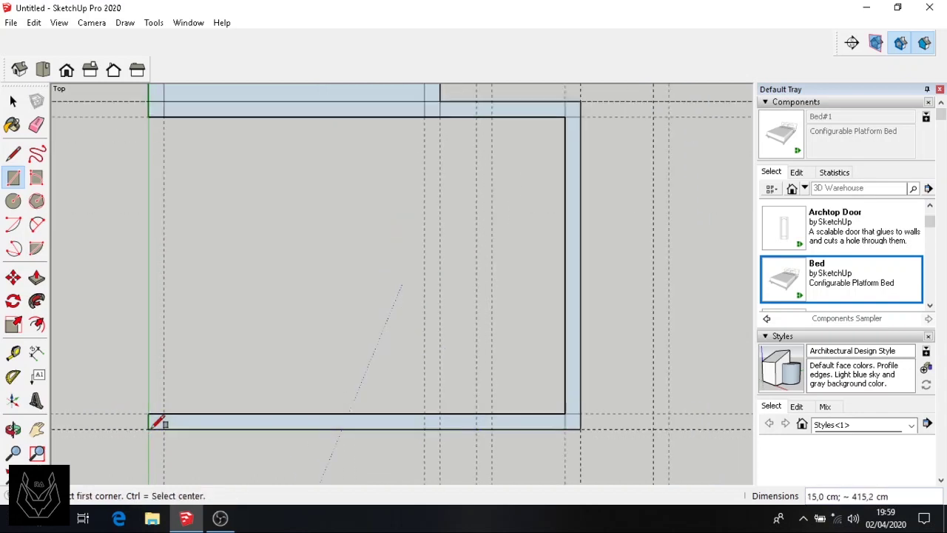
click(164, 426)
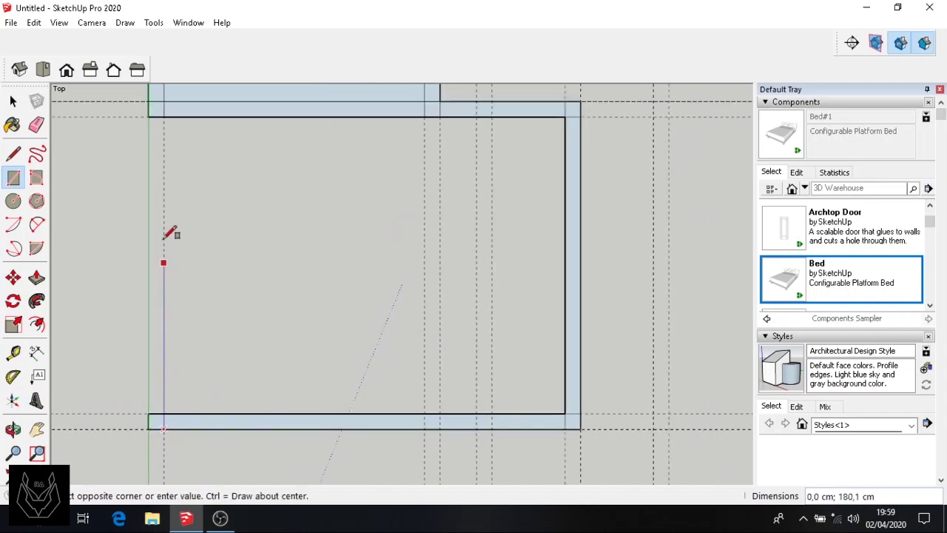
click(149, 101)
Step: Draw a 115 by 15 cm vertical wall down from the lower-left room's right corner to the lowest guide pair
scroll(449, 295, up, 5)
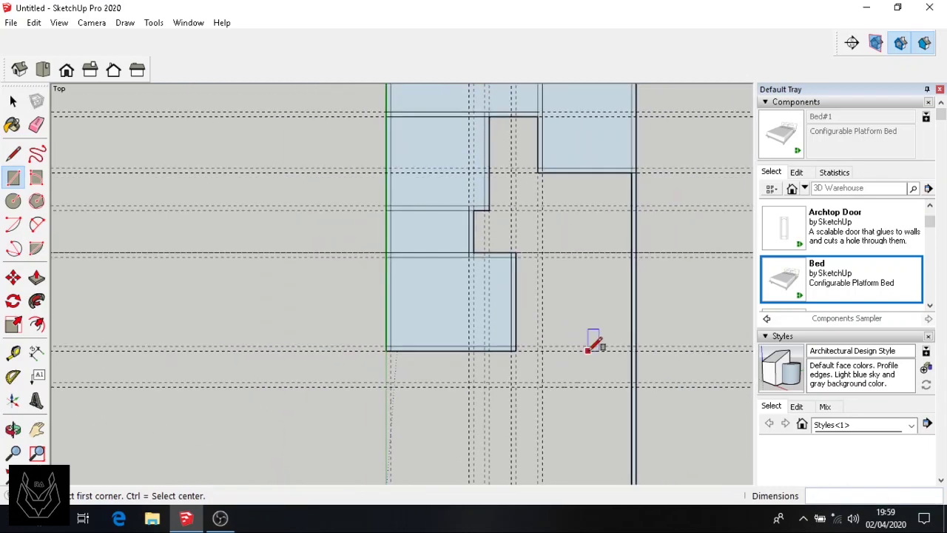
scroll(636, 399, down, 1)
scroll(445, 361, up, 2)
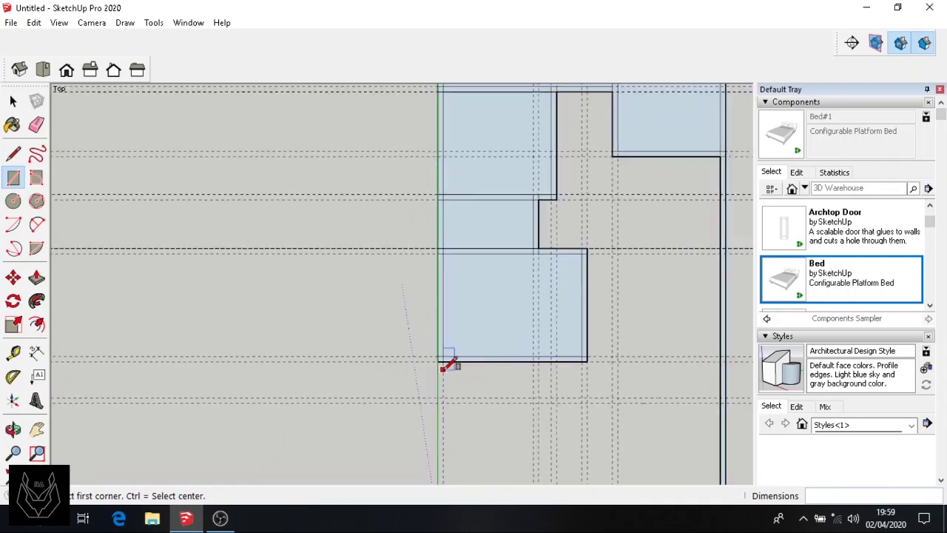
scroll(447, 362, down, 1)
click(571, 363)
click(572, 398)
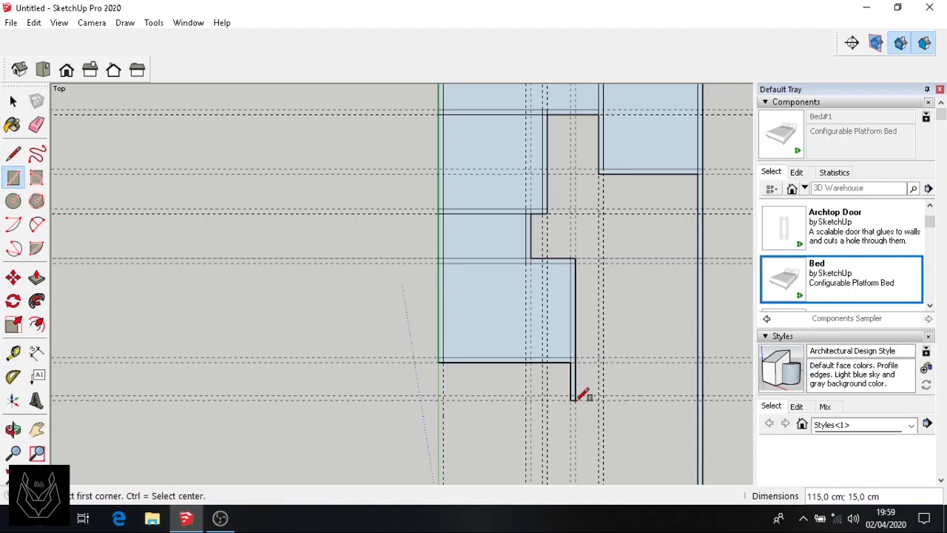
Step: Draw a 400 by 15 cm horizontal wall from the foot of the short vertical wall to the right outer wall
scroll(571, 399, up, 2)
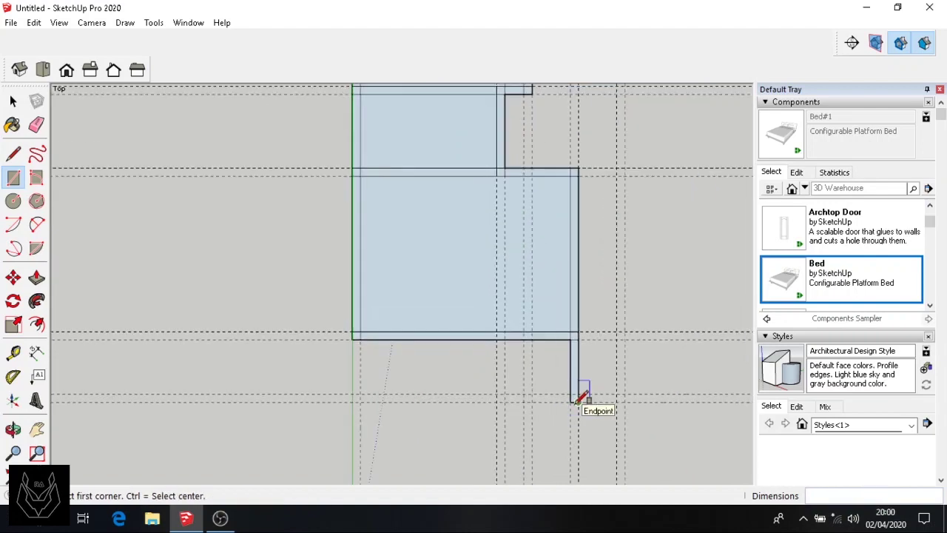
click(573, 400)
scroll(685, 407, down, 2)
scroll(736, 403, up, 2)
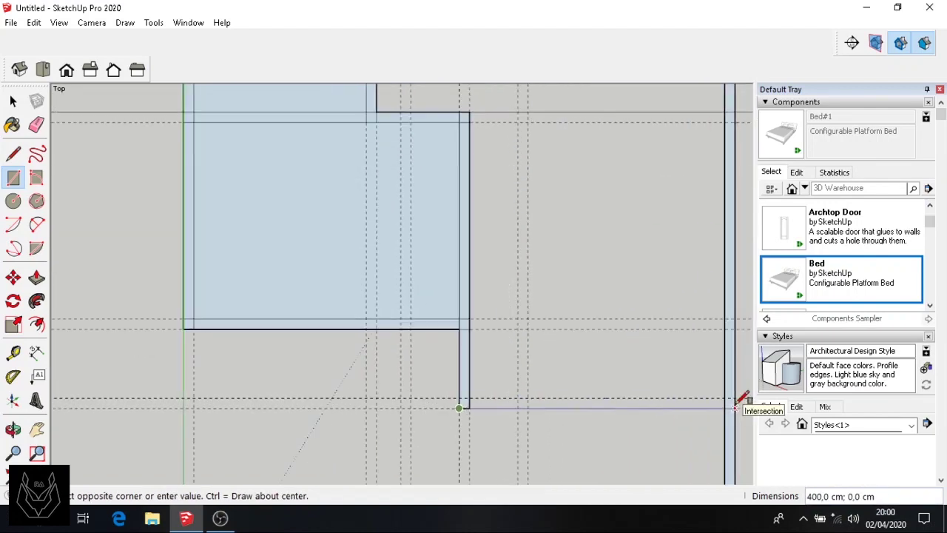
click(737, 401)
Step: Extend the left outer wall down to the lowest guide pair and draw a 15 cm horizontal wall from its foot to the short vertical wall
scroll(651, 403, down, 3)
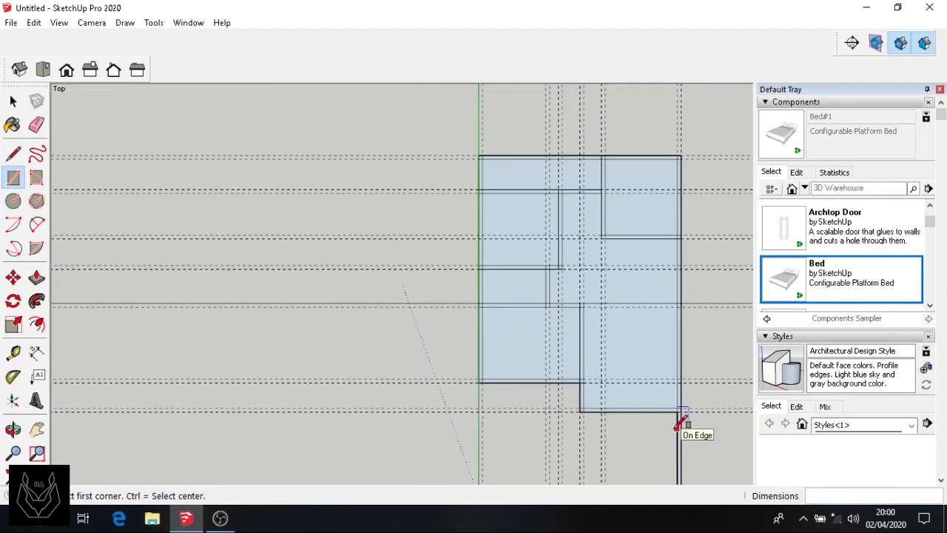
scroll(680, 427, down, 2)
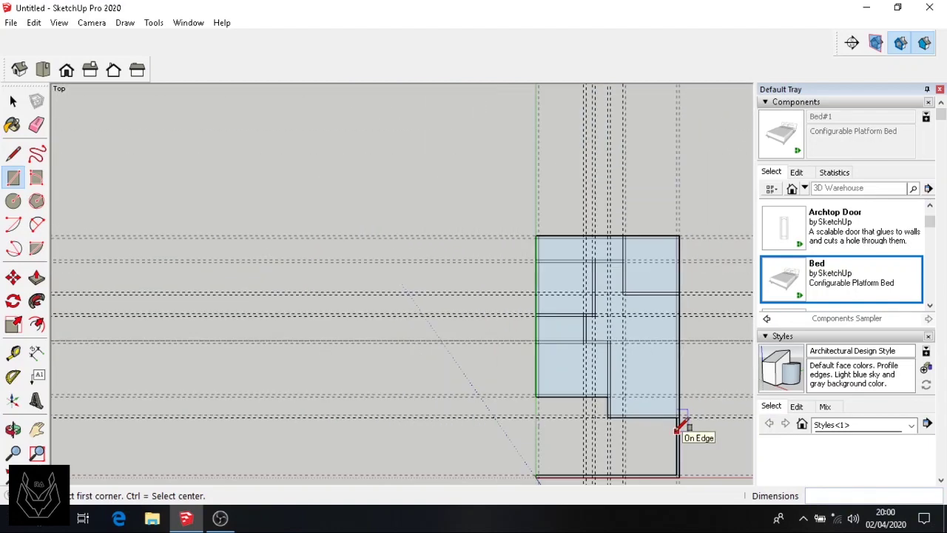
scroll(675, 426, down, 1)
scroll(571, 442, up, 2)
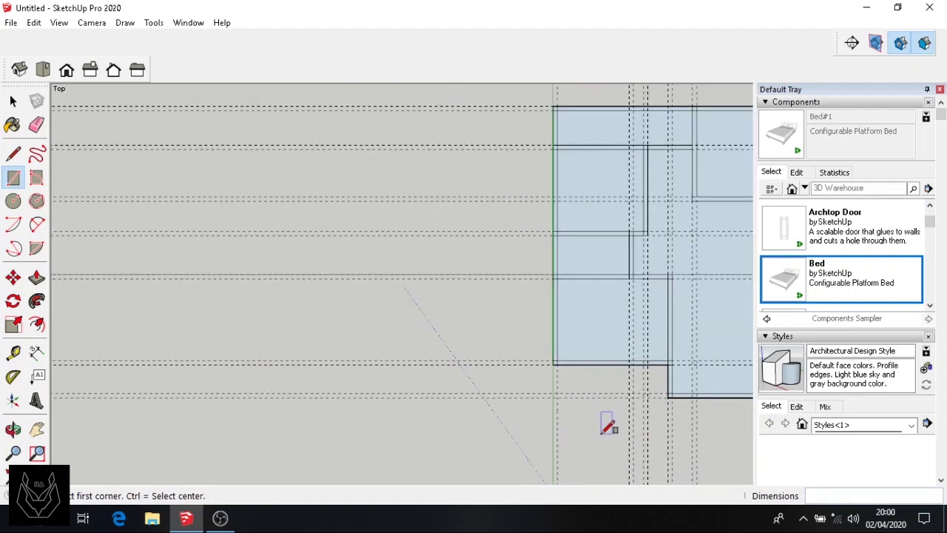
scroll(645, 428, up, 1)
click(526, 339)
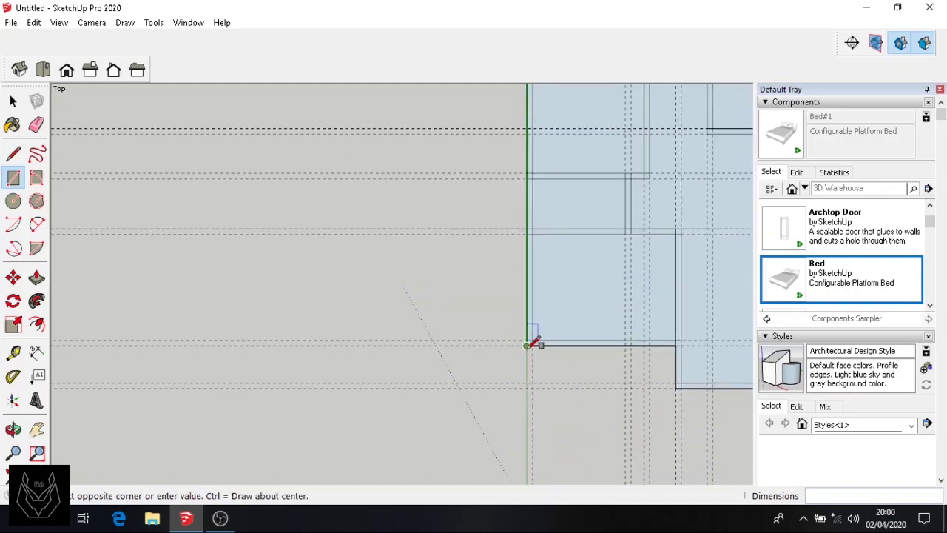
click(526, 386)
click(526, 386)
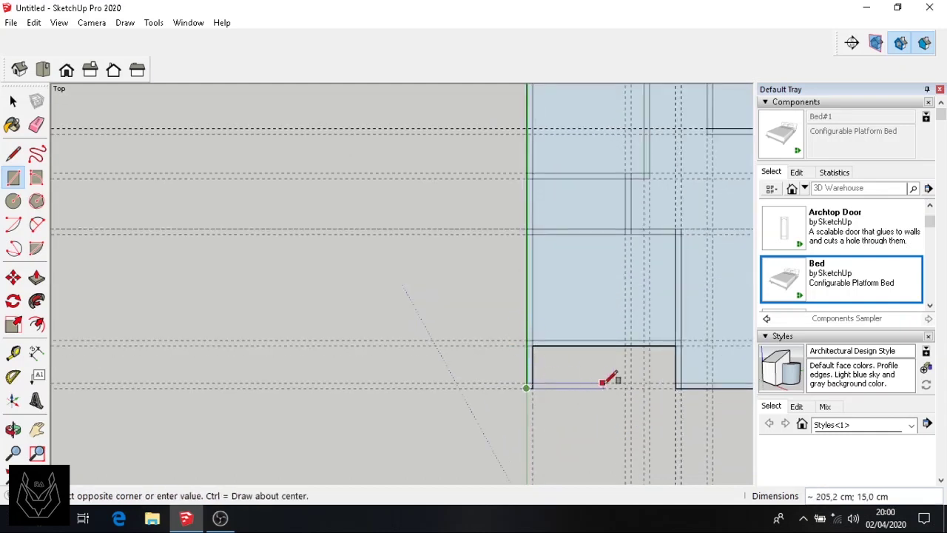
key(Escape)
scroll(688, 378, down, 1)
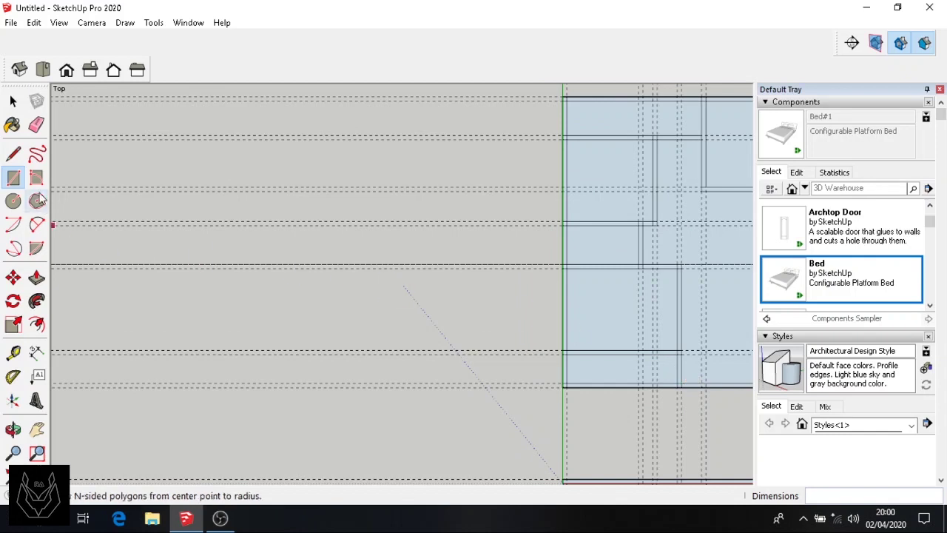
Step: Erase the horizontal and vertical guides crossing the plan, keeping the pair along the right outer wall
click(36, 125)
drag(301, 156, 393, 285)
drag(414, 143, 402, 99)
drag(427, 325, 434, 257)
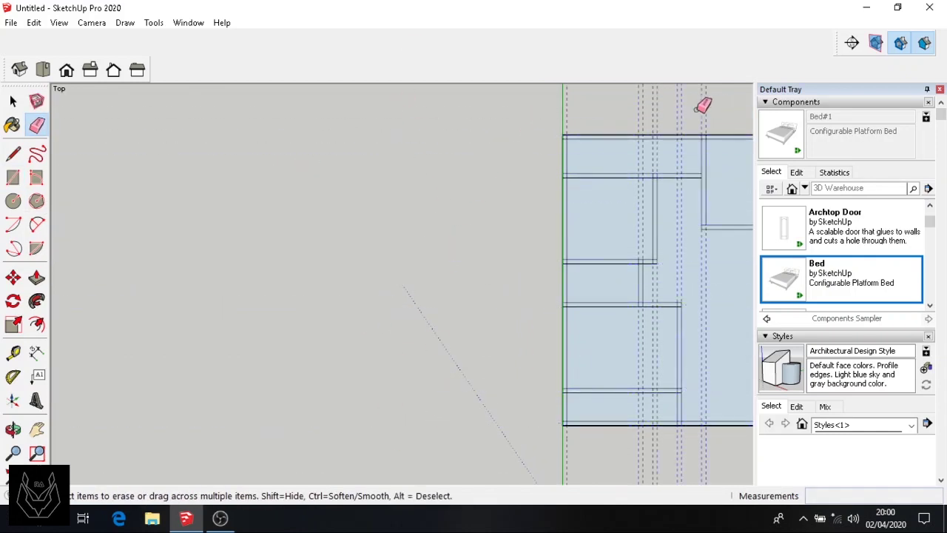
drag(657, 109, 657, 111)
mouse_move(642, 389)
mouse_down()
mouse_move(638, 376)
mouse_move(541, 391)
mouse_up()
Step: Examine the open area between the lower rooms and the plan's bottom outer wall
scroll(487, 435, down, 2)
scroll(694, 427, up, 1)
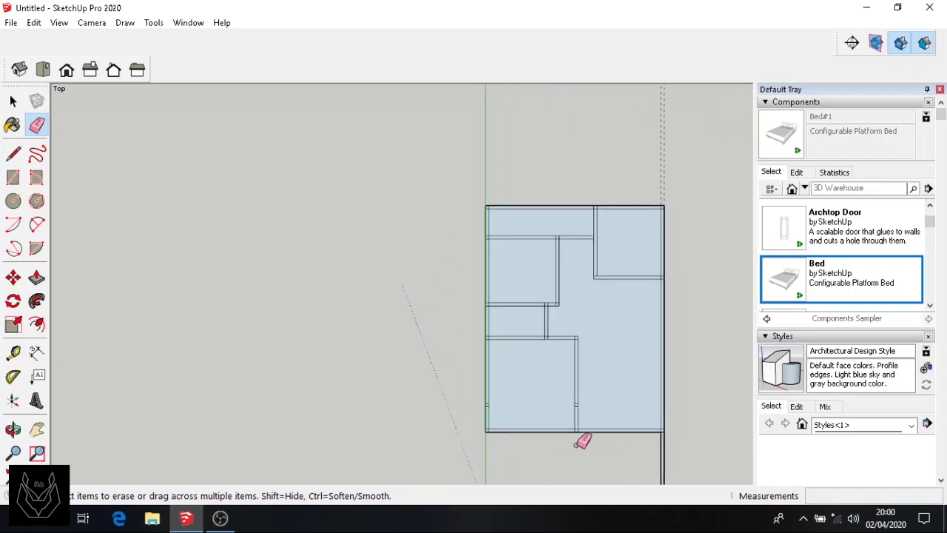
scroll(649, 439, up, 2)
scroll(655, 437, down, 4)
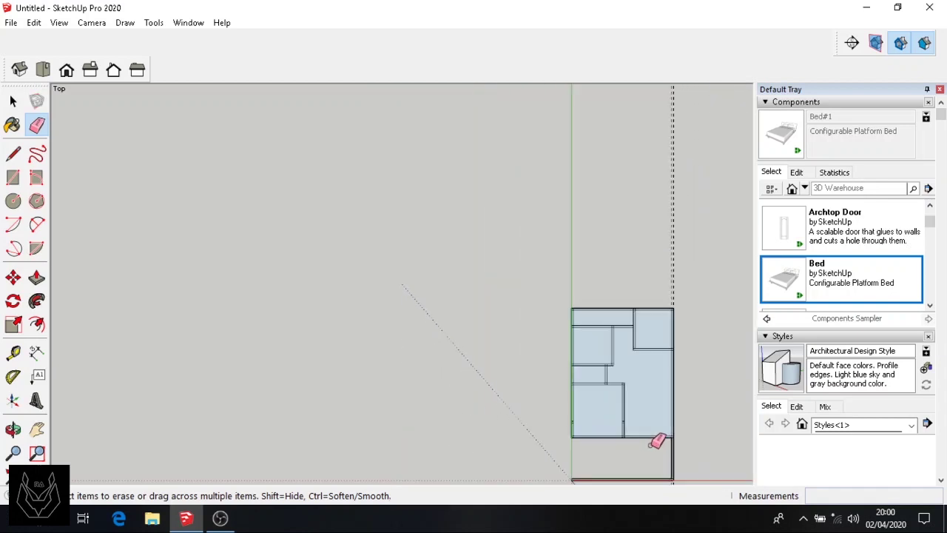
scroll(625, 453, down, 1)
click(37, 429)
drag(498, 485, 348, 376)
scroll(455, 311, up, 4)
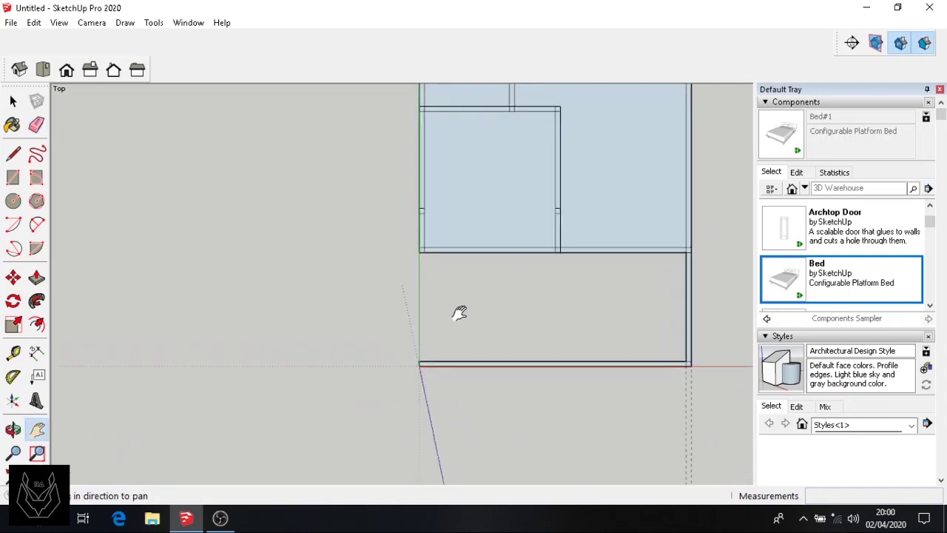
scroll(460, 312, up, 2)
key(r)
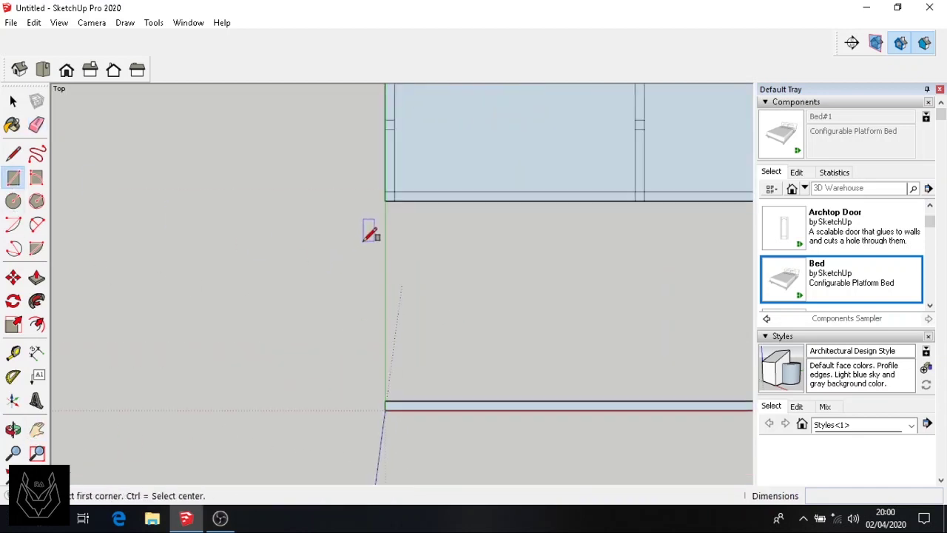
scroll(448, 384, down, 3)
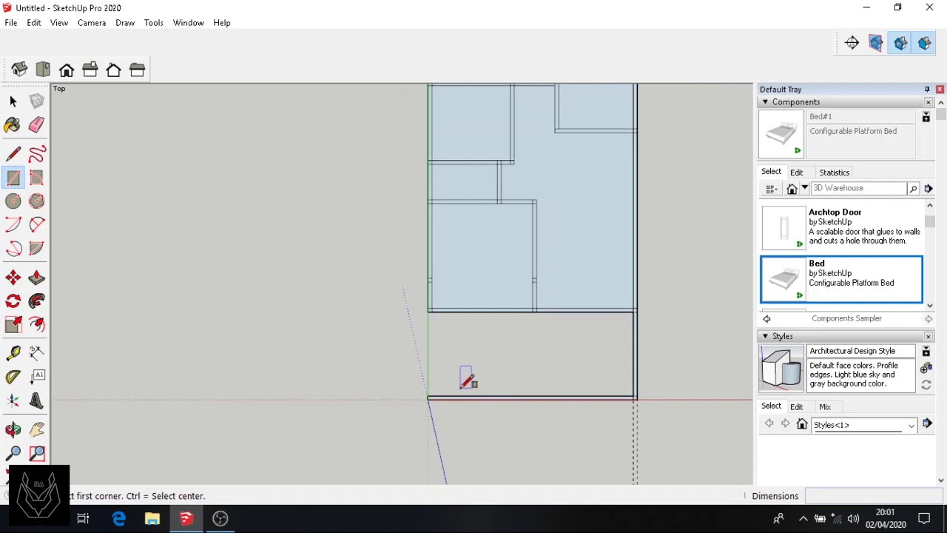
scroll(490, 321, down, 1)
scroll(491, 346, up, 2)
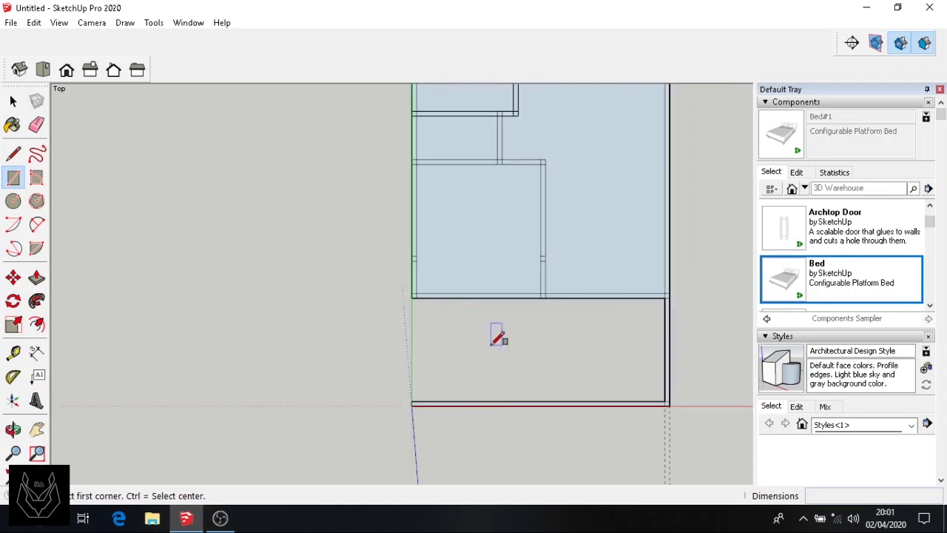
Step: Measure the lower-left room's inner height from its upper wall to its lower wall
key(t)
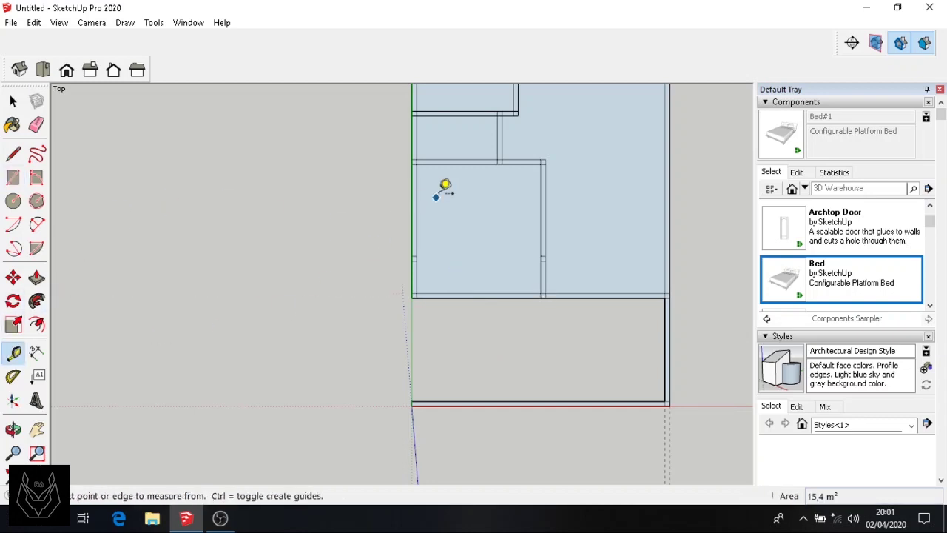
click(456, 164)
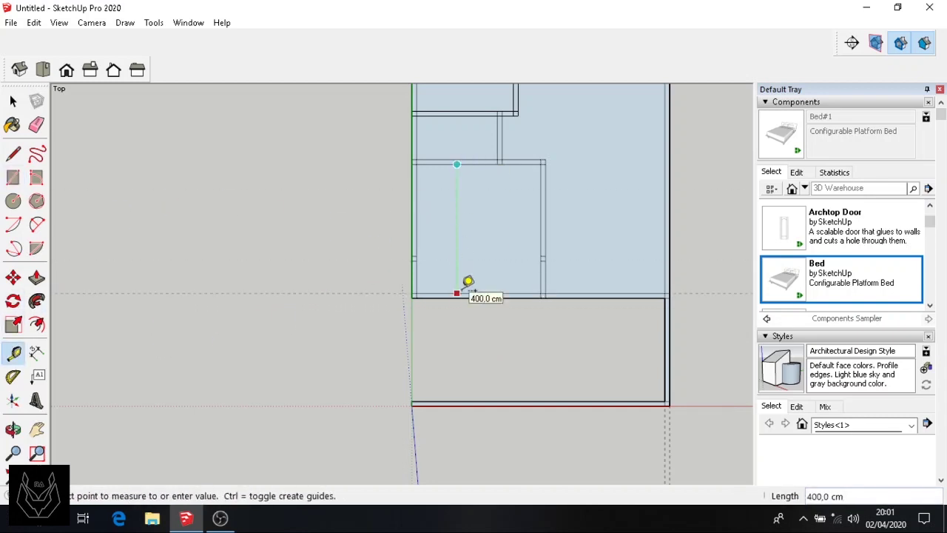
key(Escape)
Step: Erase the lowest horizontal wall segment between the left outer wall and the short vertical wall
click(36, 124)
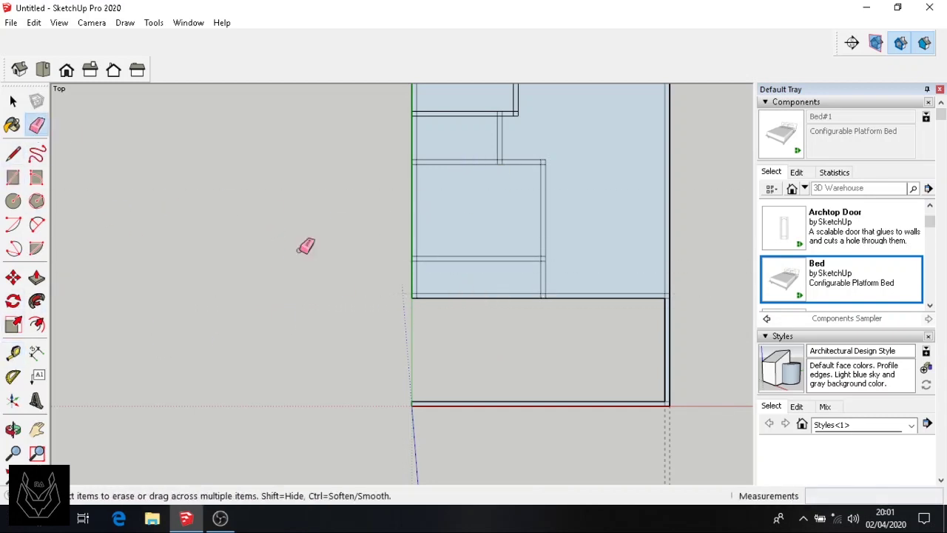
click(465, 299)
scroll(306, 321, up, 2)
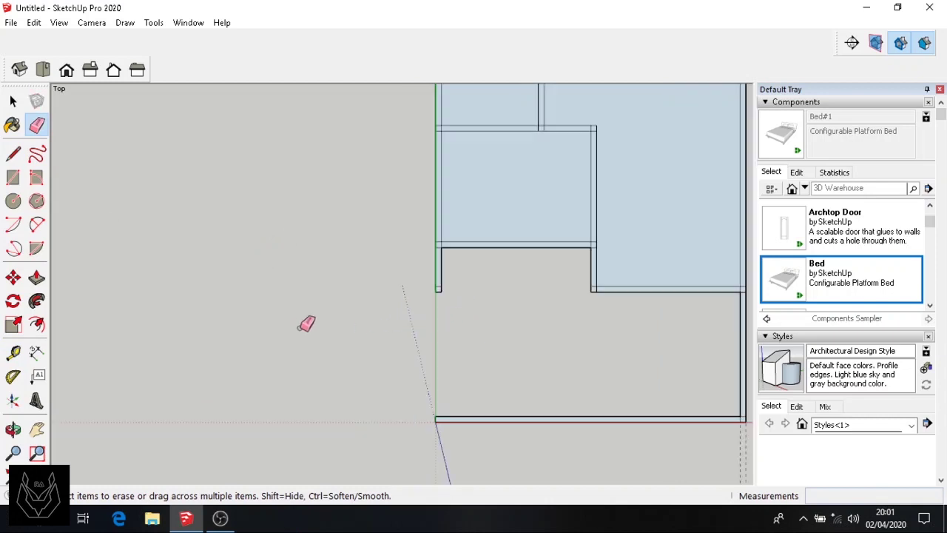
Step: Draw the remaining left outer wall as a rectangle from the existing wall's lower end to the bottom outer wall at the origin
click(12, 177)
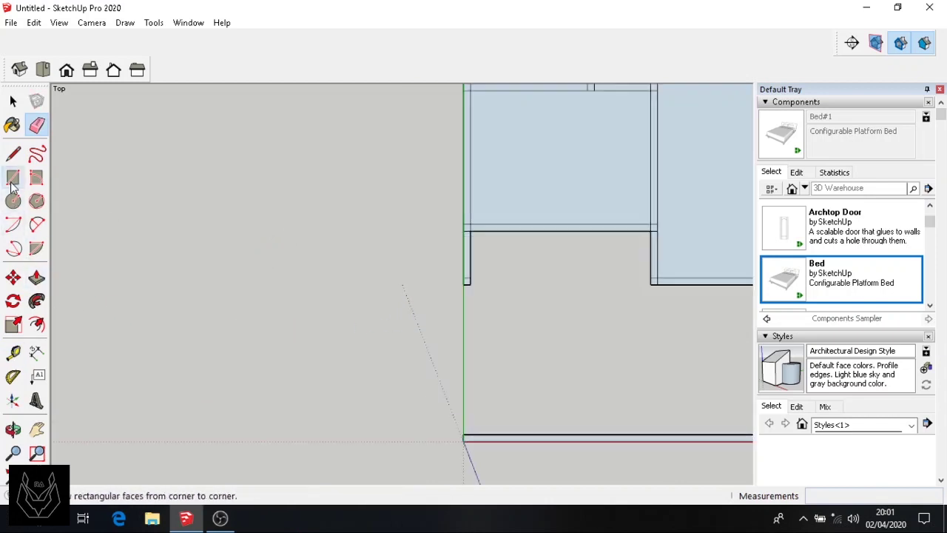
click(465, 284)
click(469, 441)
scroll(565, 427, down, 4)
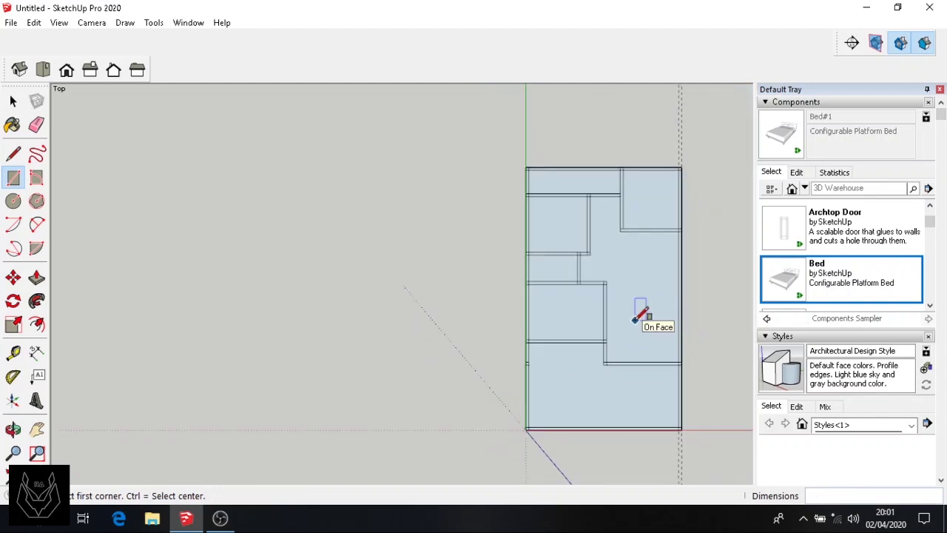
Step: Erase the overlapping wall edges at the plan's bottom-right outer corner
click(36, 124)
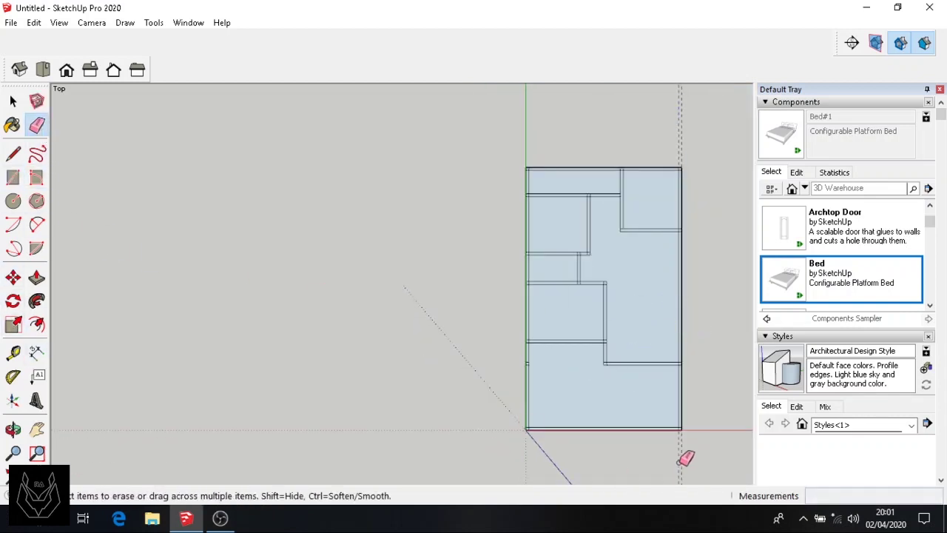
scroll(689, 454, up, 5)
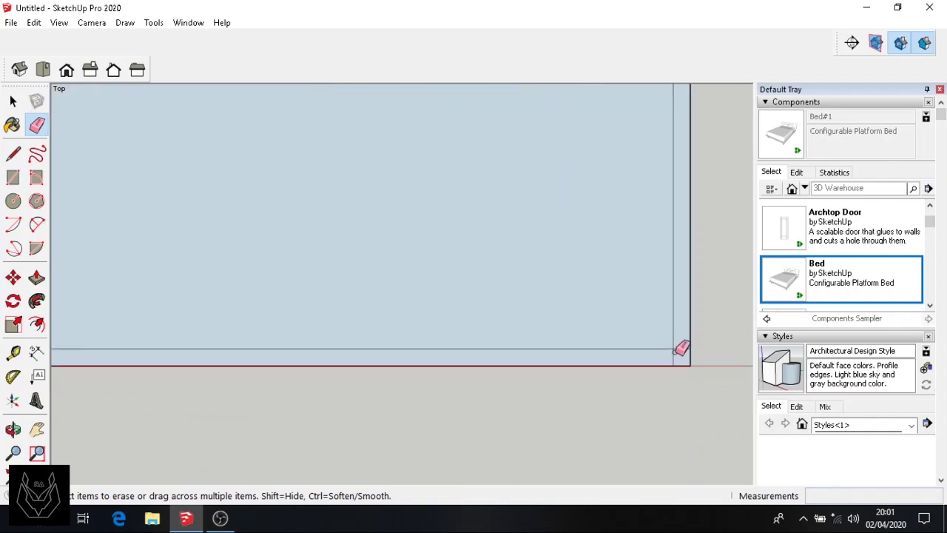
scroll(691, 150, down, 3)
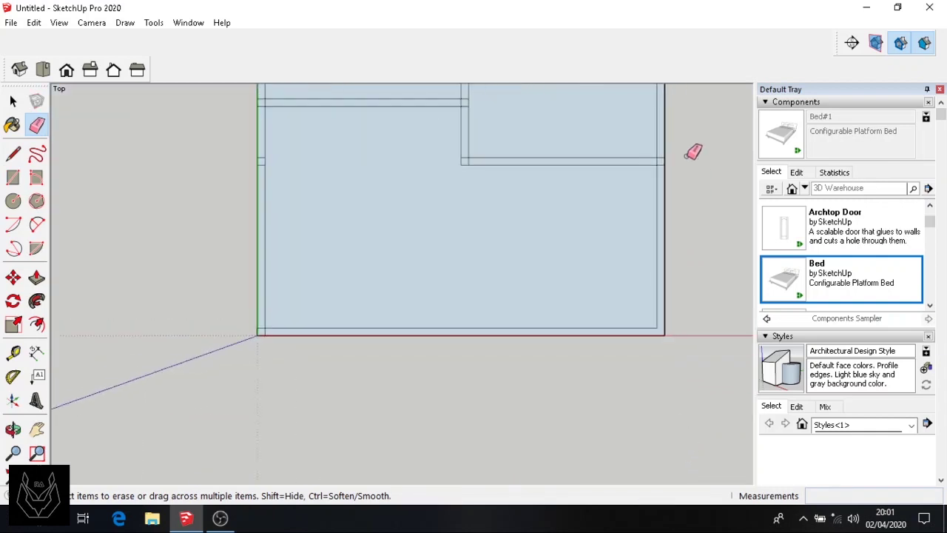
scroll(655, 146, up, 4)
scroll(646, 219, down, 4)
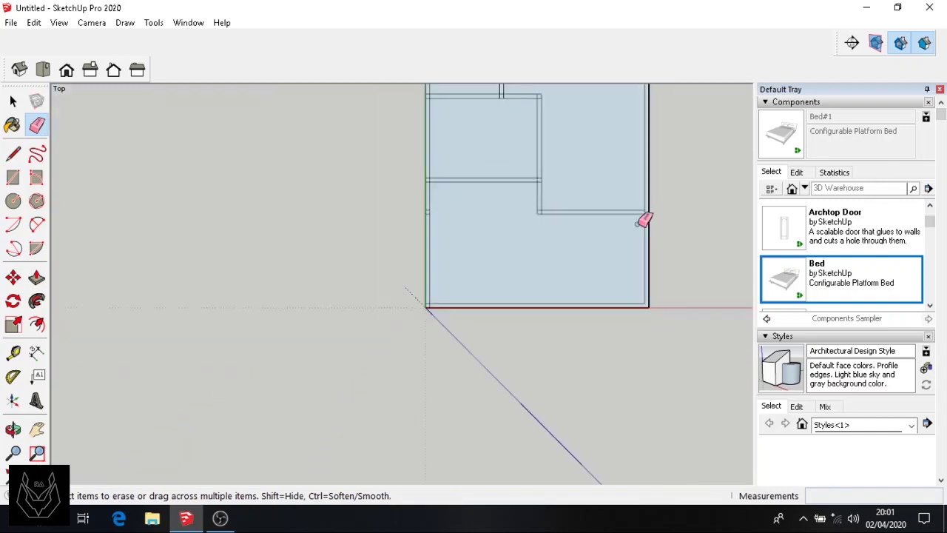
Step: Erase the overlapping edges at both ends of the lowest left-hand room wall and the leftover stub on the left outer wall
scroll(530, 194, up, 4)
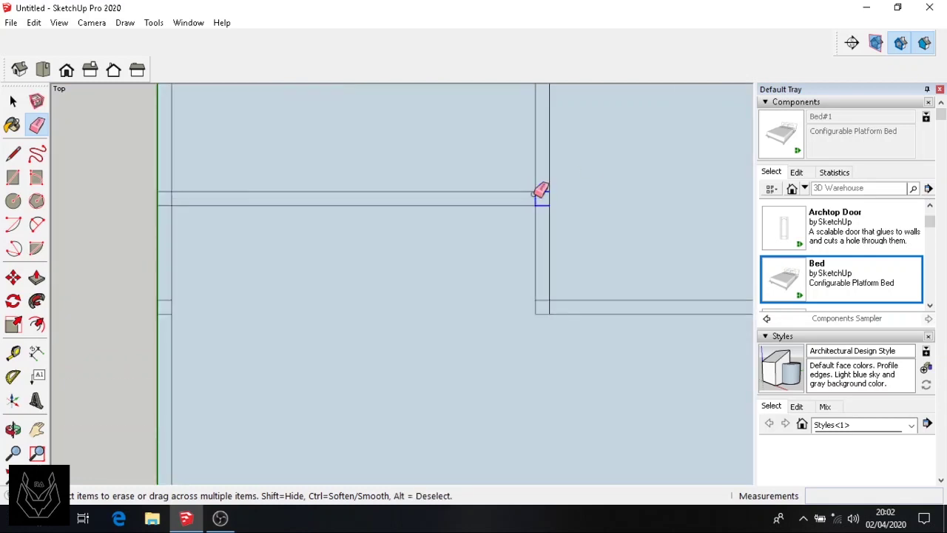
click(534, 195)
mouse_move(164, 320)
mouse_down()
mouse_move(167, 206)
mouse_move(178, 196)
mouse_up()
scroll(370, 258, down, 4)
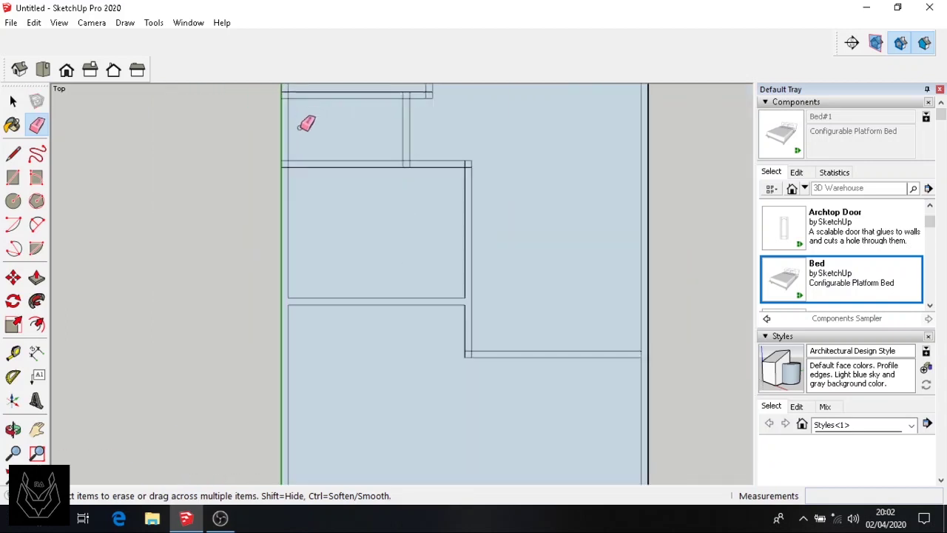
Step: Erase the overlapping edges where the two middle horizontal room walls meet the left outer wall
scroll(284, 174, up, 3)
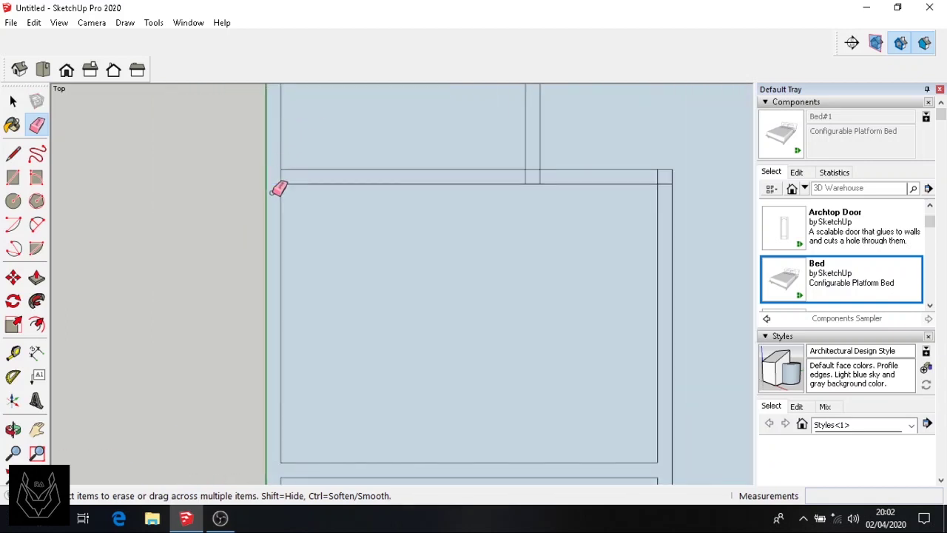
scroll(285, 185, up, 2)
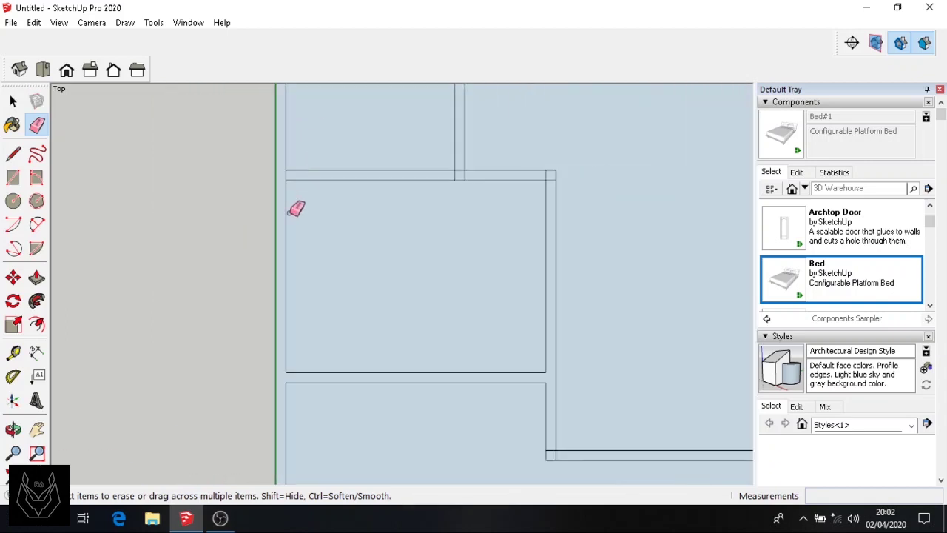
click(36, 429)
drag(270, 340, 274, 469)
click(37, 124)
drag(258, 321, 256, 297)
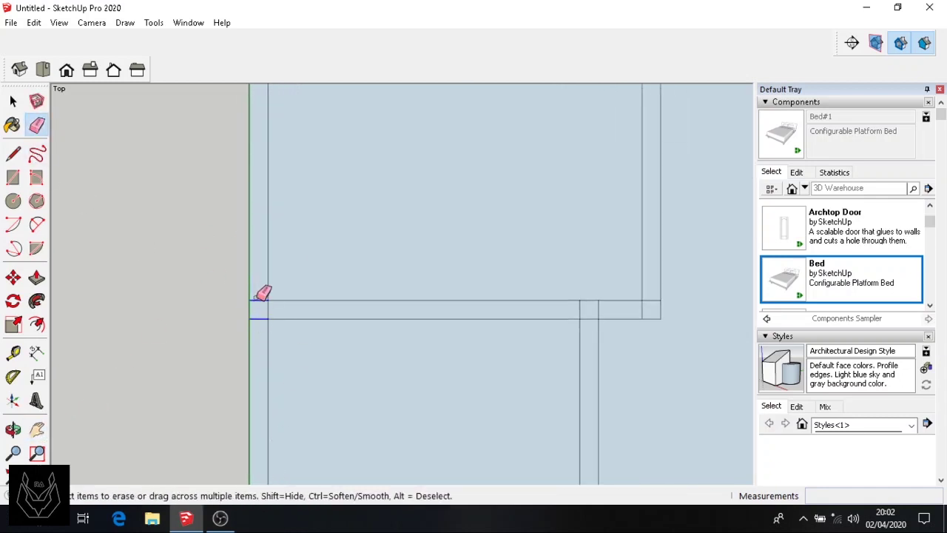
Step: Erase the overlapping edges where the uppermost interior wall meets the left outer wall and at the top-left outer corner
click(36, 429)
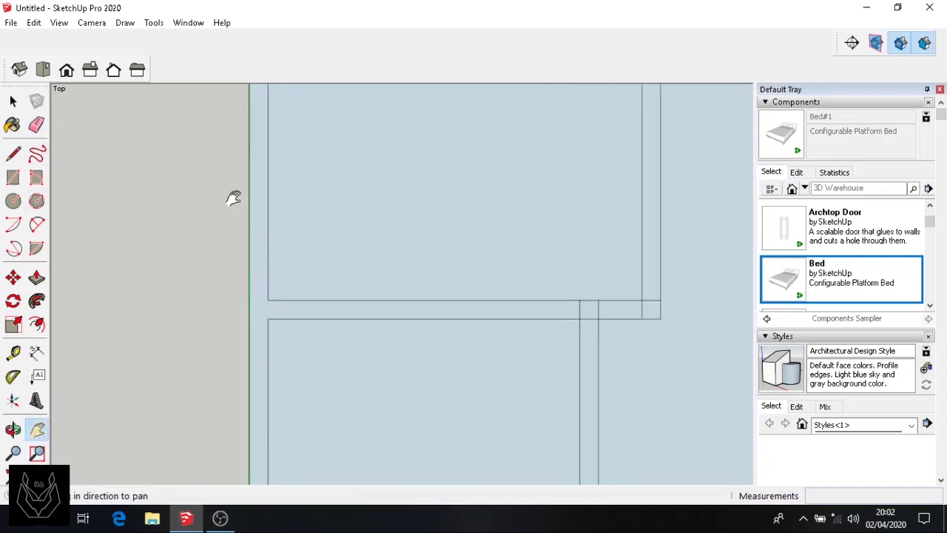
drag(255, 389, 253, 280)
click(36, 125)
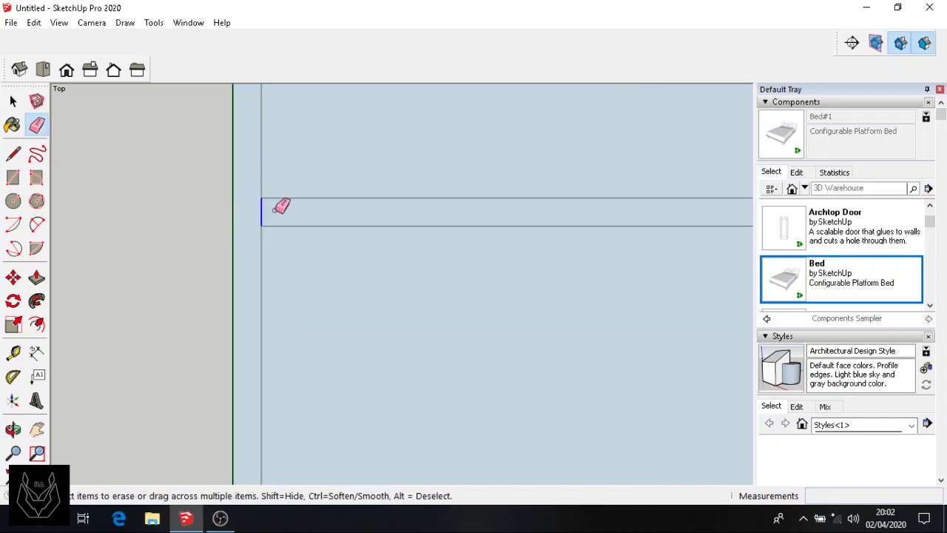
scroll(378, 197, down, 1)
scroll(325, 106, down, 2)
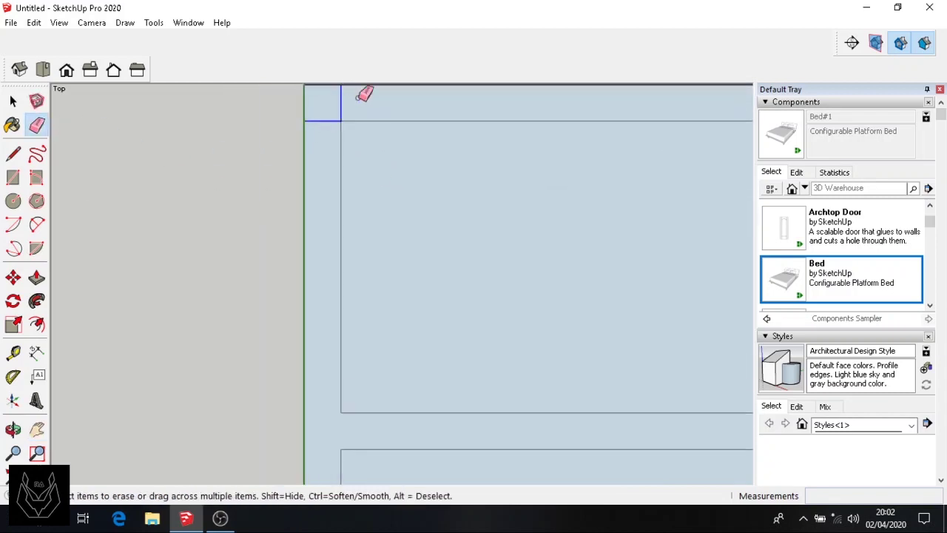
scroll(279, 296, down, 1)
Step: Erase the overlapping wall edges at the plan's top-right outer corner
click(36, 429)
mouse_move(554, 338)
mouse_down()
mouse_move(332, 338)
mouse_move(310, 296)
mouse_move(221, 245)
mouse_up()
click(37, 124)
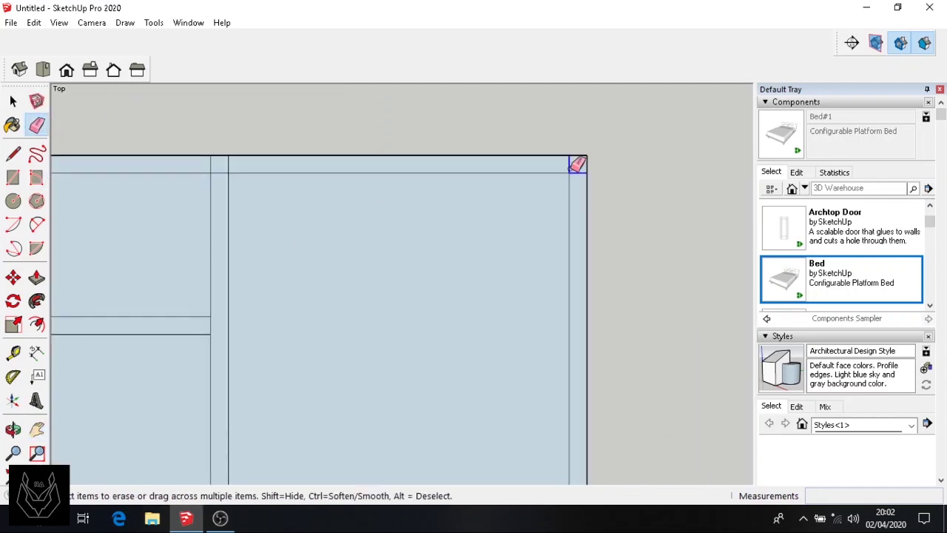
scroll(691, 383, down, 2)
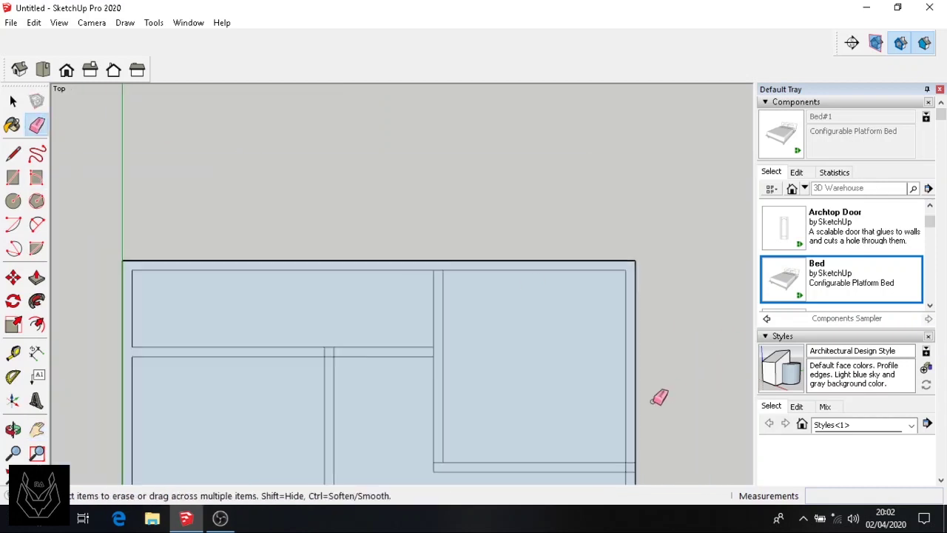
Step: Erase the overlapping edges where the upper-right room's bottom wall meets its vertical wall and the right outer wall
shift+middle_drag(367, 402, 349, 261)
scroll(376, 279, up, 3)
scroll(296, 326, down, 3)
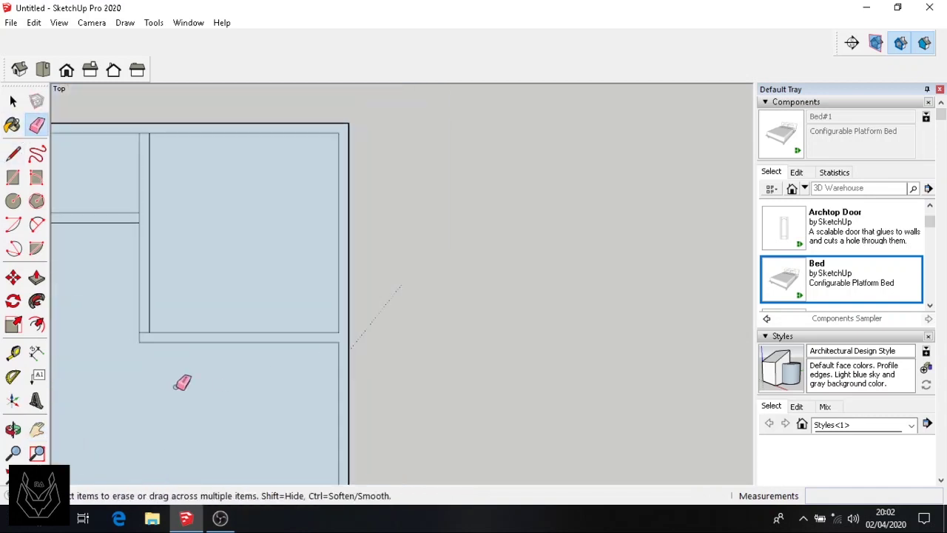
shift+middle_drag(182, 383, 264, 256)
scroll(264, 174, down, 3)
shift+middle_drag(264, 174, 273, 182)
scroll(273, 182, up, 2)
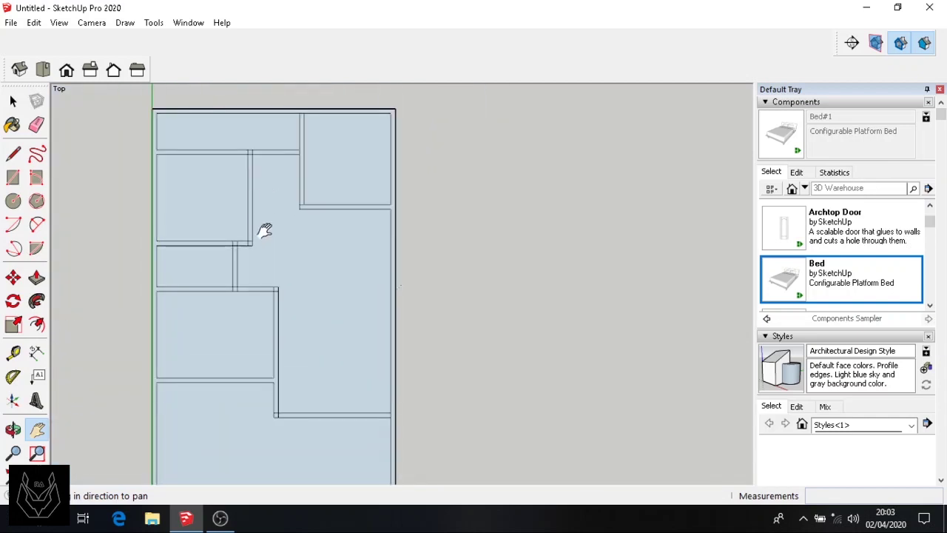
Step: Draw a 15 by 5 cm door jamb rectangle inside the wall between the small middle-left room and the room below, beside its right corner
scroll(259, 319, up, 2)
scroll(271, 254, up, 1)
scroll(273, 237, up, 2)
scroll(292, 235, up, 3)
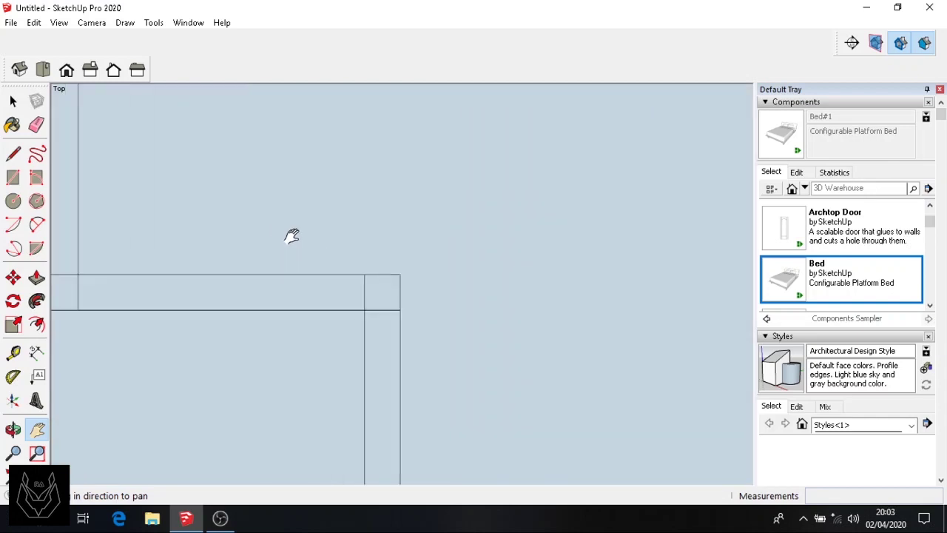
click(12, 178)
click(380, 326)
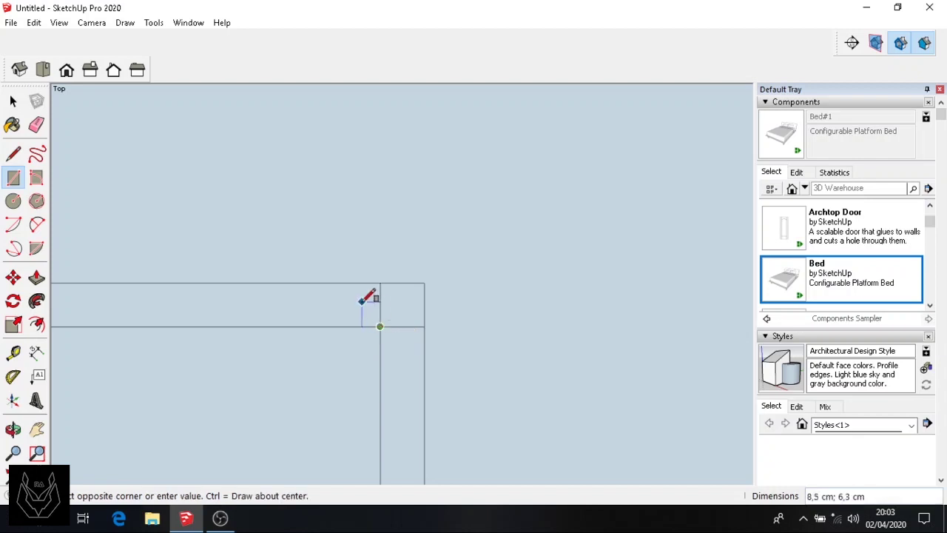
text(15;)
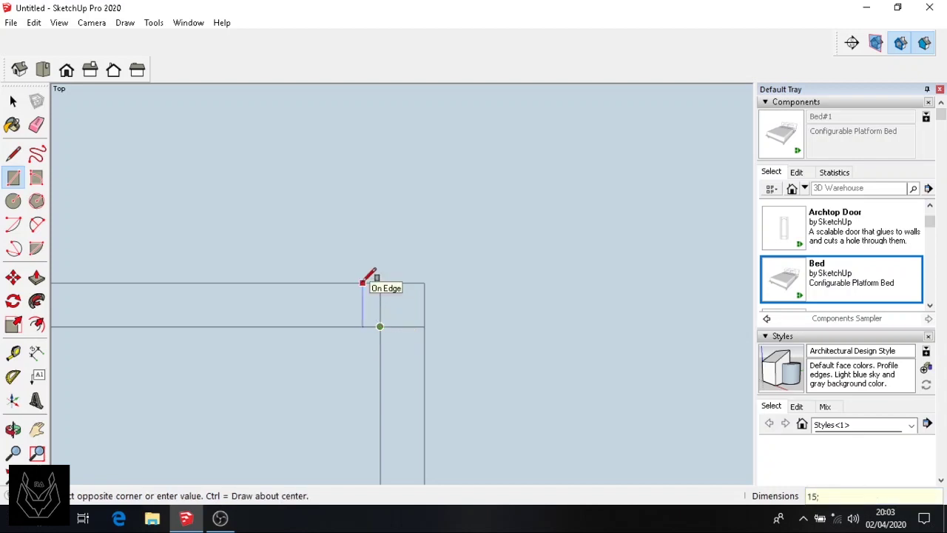
text(5)
key(Return)
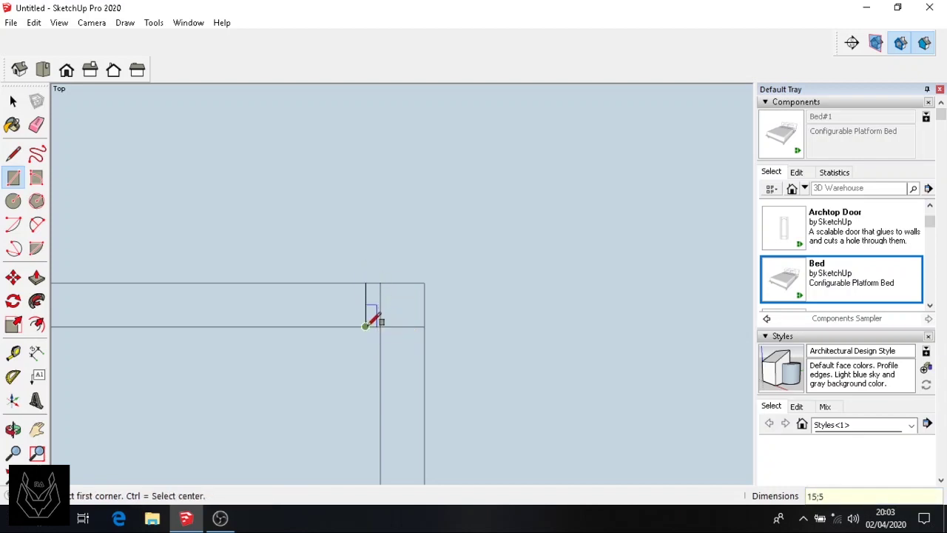
Step: Draw a 75 by 15 cm door opening next to the jamb and a second 15 by 5 cm jamb at its other end
click(366, 325)
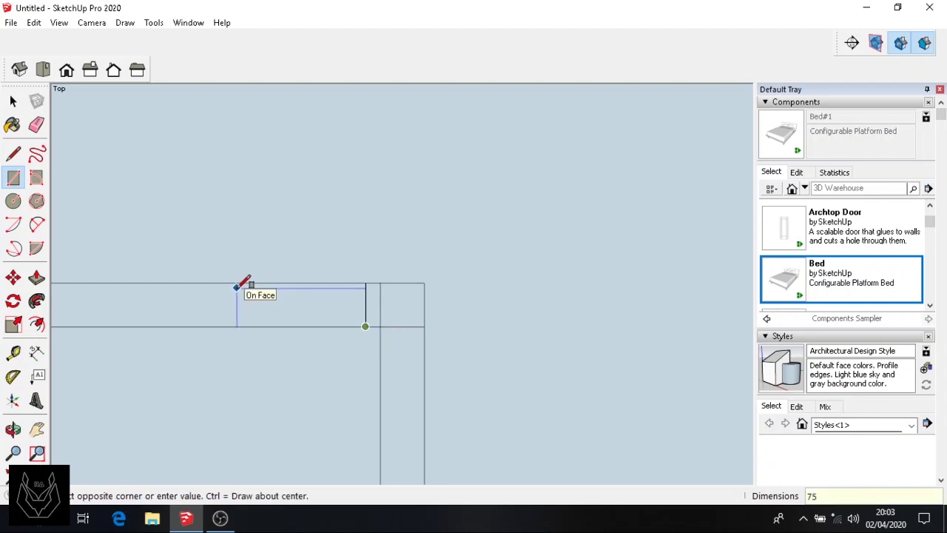
key(Return)
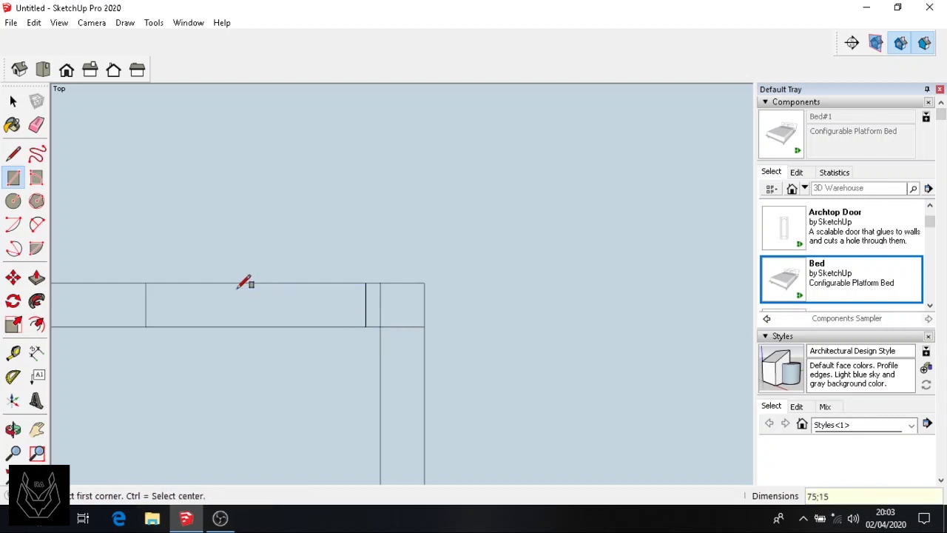
scroll(151, 319, up, 2)
click(145, 327)
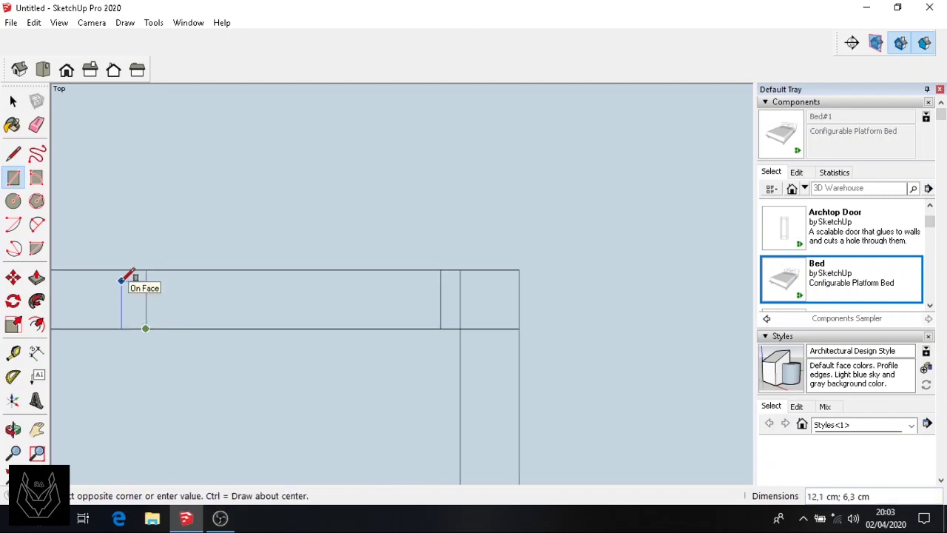
click(126, 270)
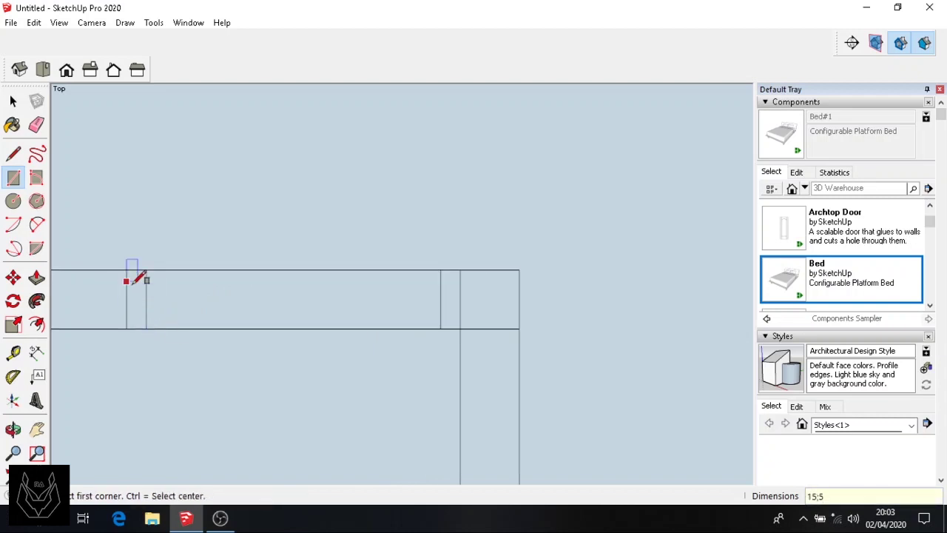
Step: Draw the open door leaf with lines as a narrow strip from the right jamb down into the room, as long as the opening
key(l)
key(h)
drag(266, 406, 240, 211)
click(14, 153)
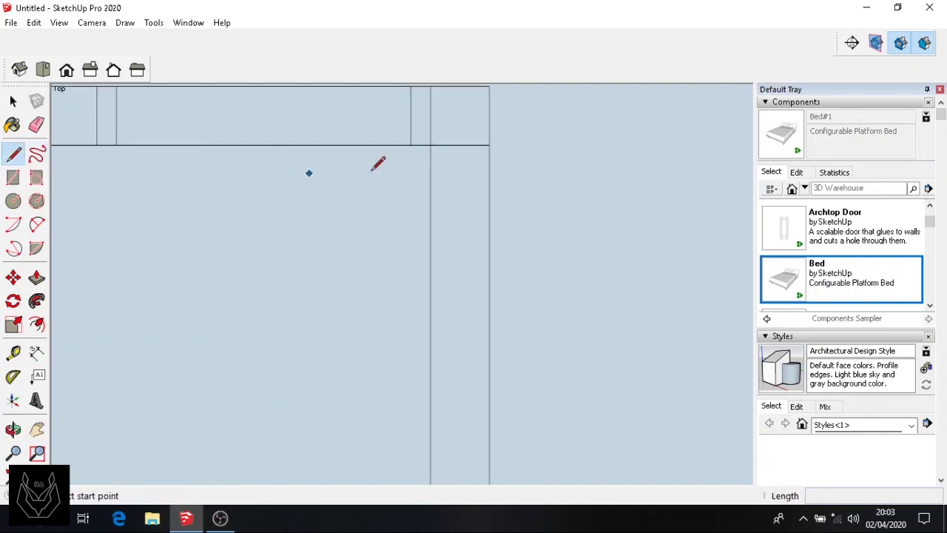
click(411, 144)
key(Return)
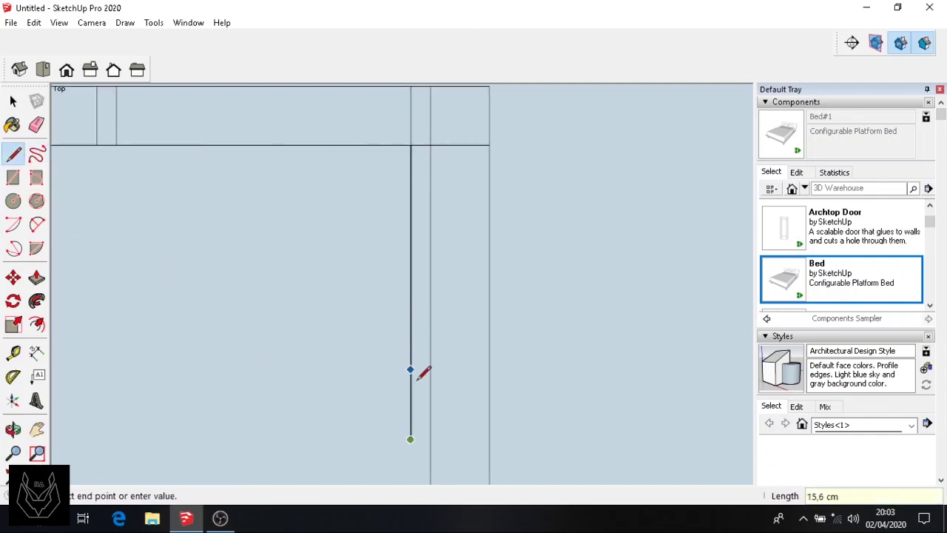
click(37, 224)
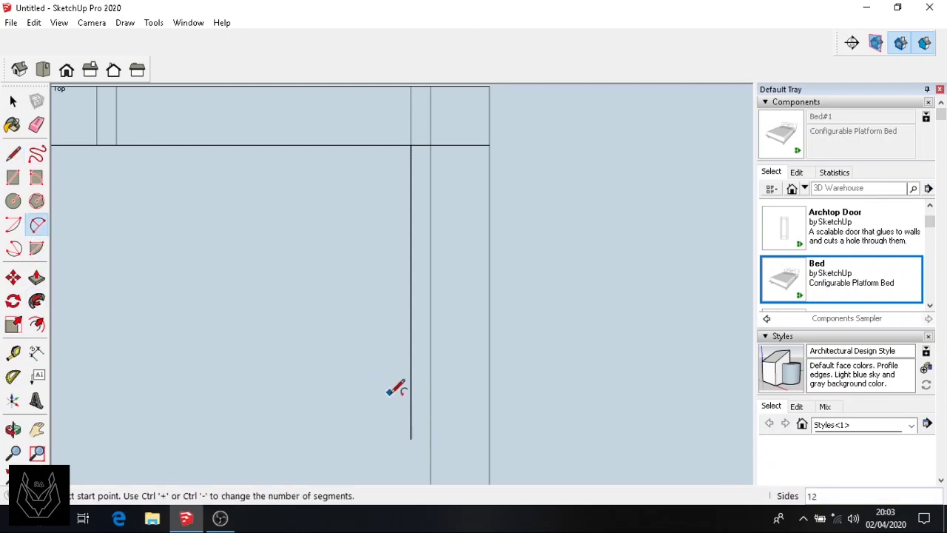
click(13, 157)
click(410, 438)
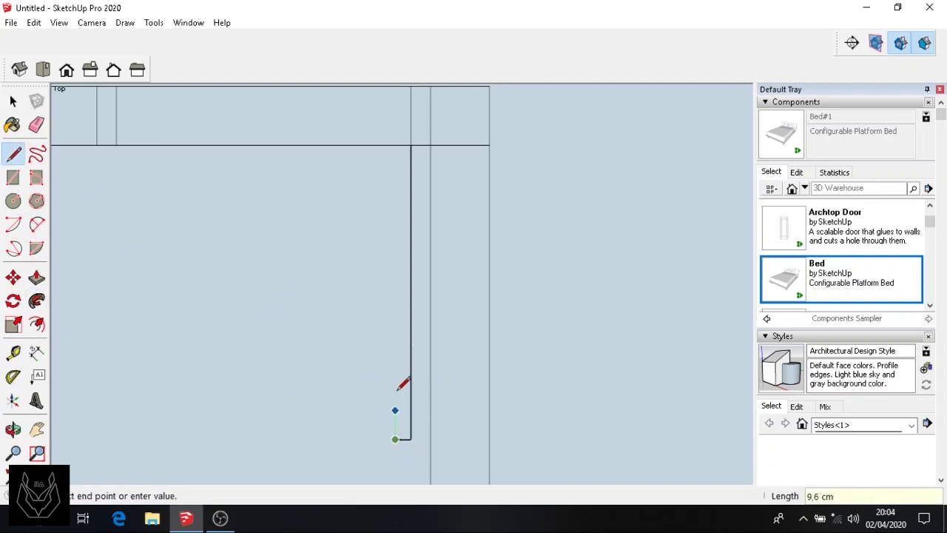
click(396, 150)
Step: Draw the door's swing as a 2 Point Arc from the leaf's free end to the left jamb's lower inner corner
click(37, 224)
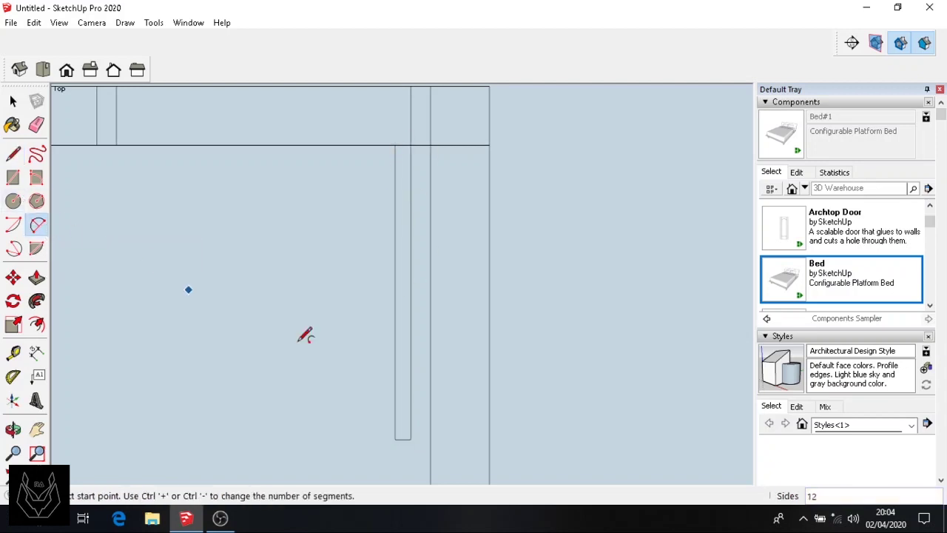
click(395, 439)
click(118, 146)
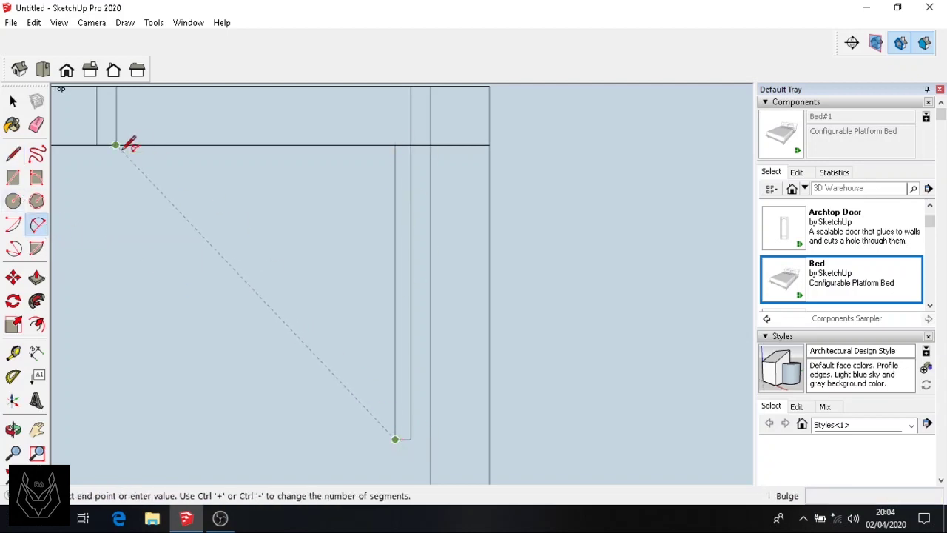
click(126, 175)
scroll(313, 298, down, 3)
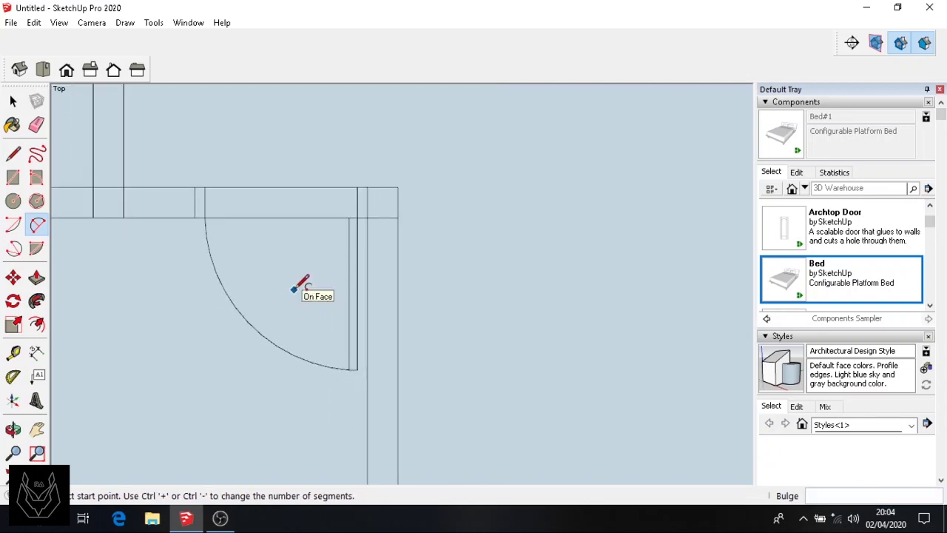
Step: Erase the wall edge between the door opening and the swing area
scroll(307, 288, down, 1)
scroll(315, 217, down, 1)
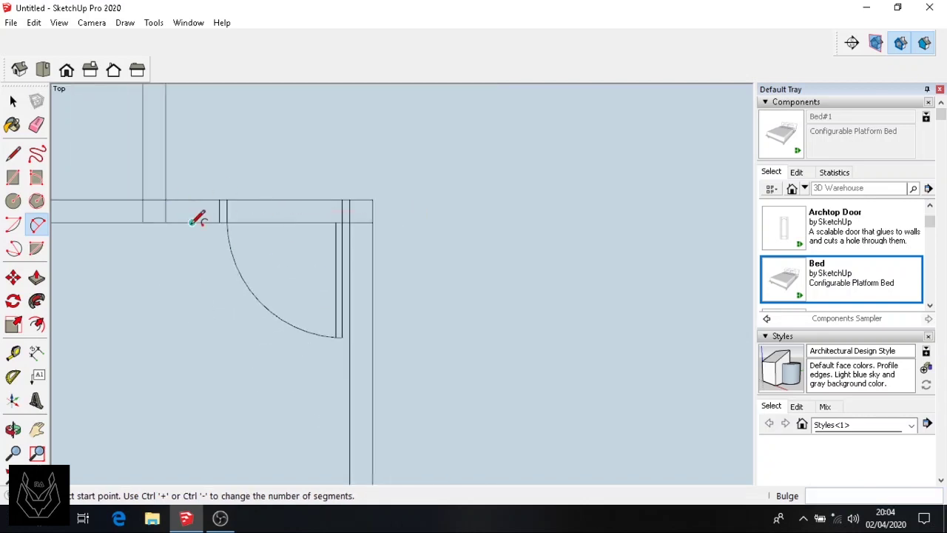
scroll(227, 177, up, 1)
click(37, 125)
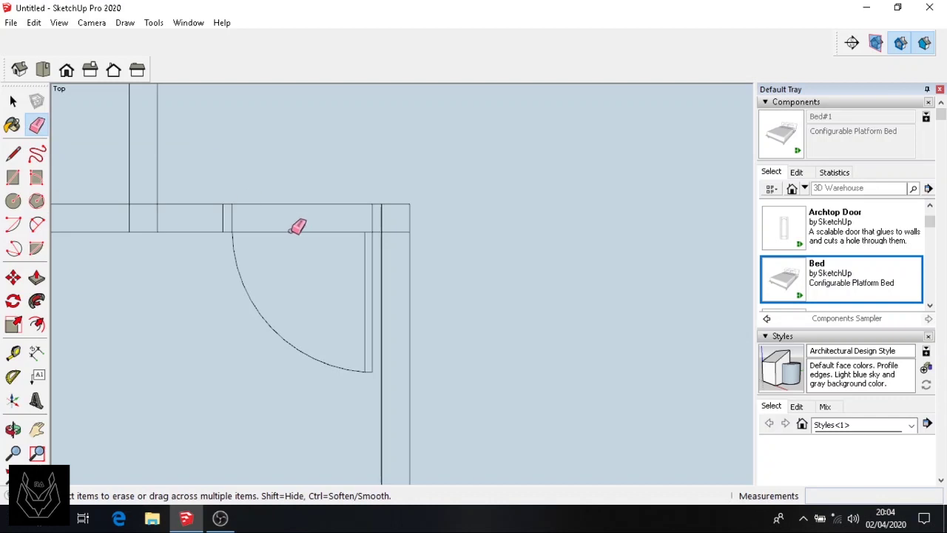
scroll(305, 234, down, 1)
Step: Select the whole door symbol, including both jambs, leaf and swing arc, and make it a group
click(13, 100)
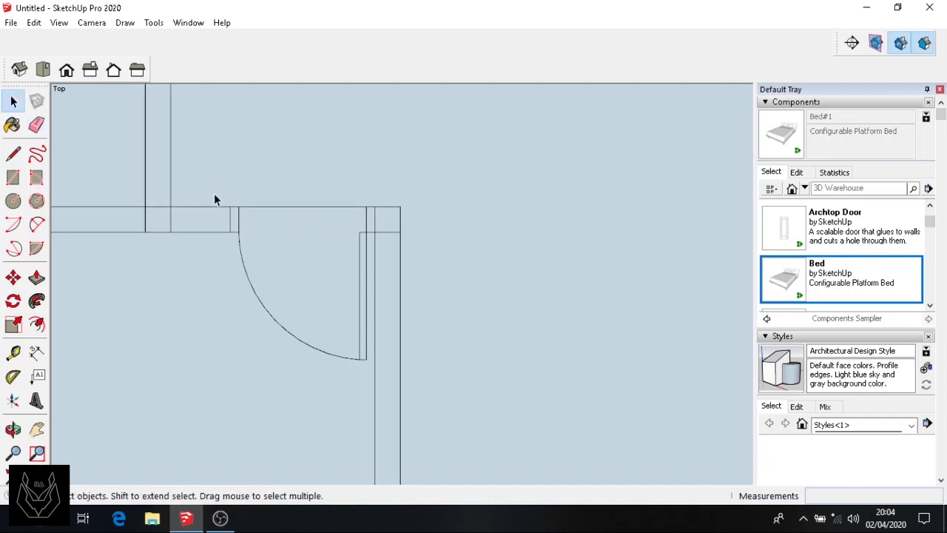
drag(358, 337, 384, 366)
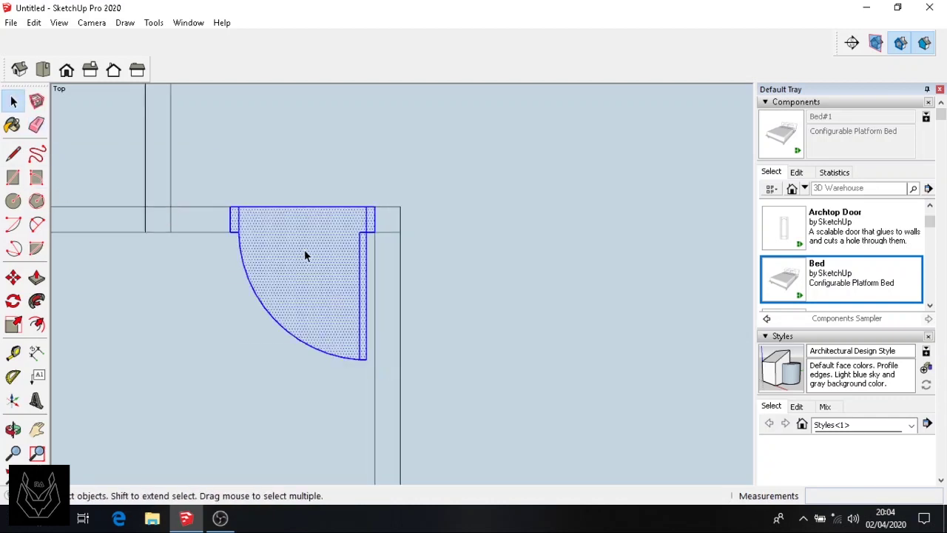
right_click(304, 256)
click(363, 368)
scroll(332, 287, up, 2)
scroll(331, 290, down, 3)
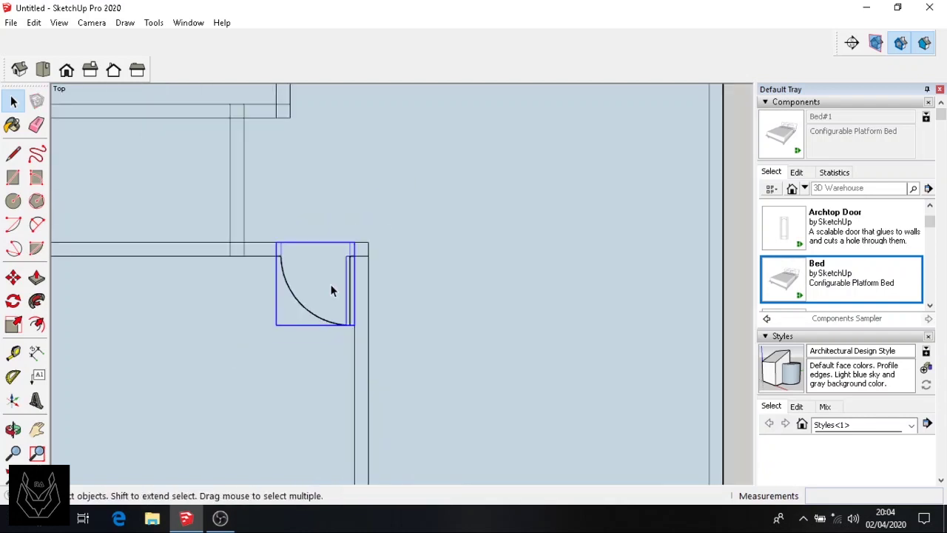
scroll(362, 246, down, 3)
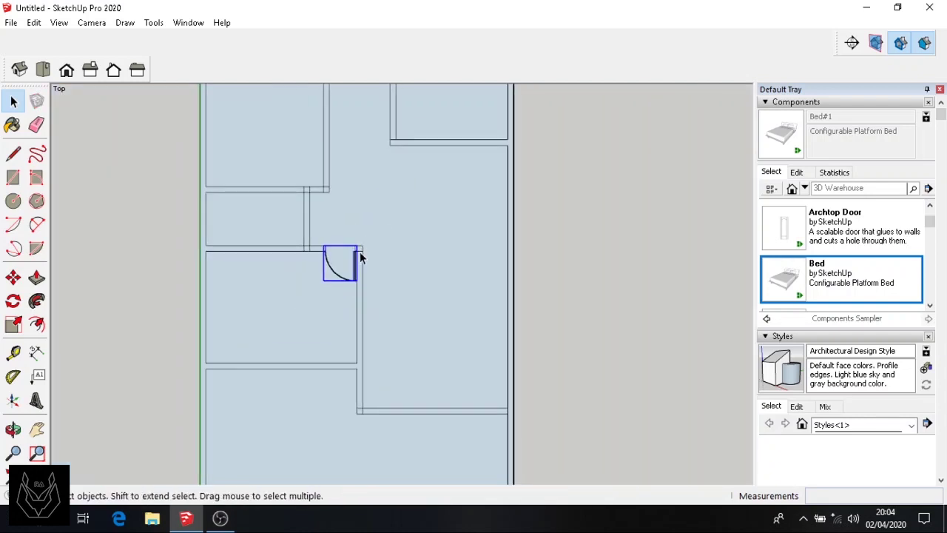
drag(290, 226, 146, 220)
click(146, 220)
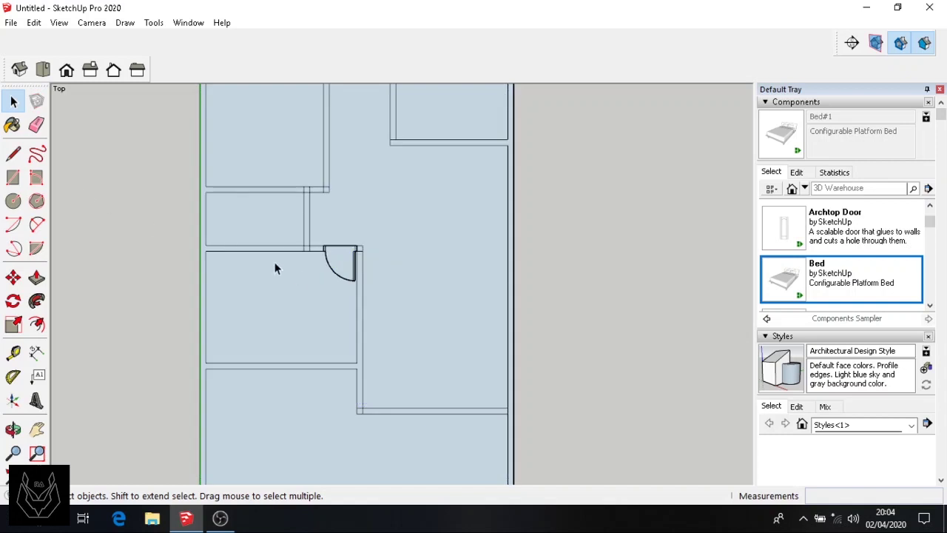
Step: Copy the door group into the small room just above with the Move tool
click(13, 277)
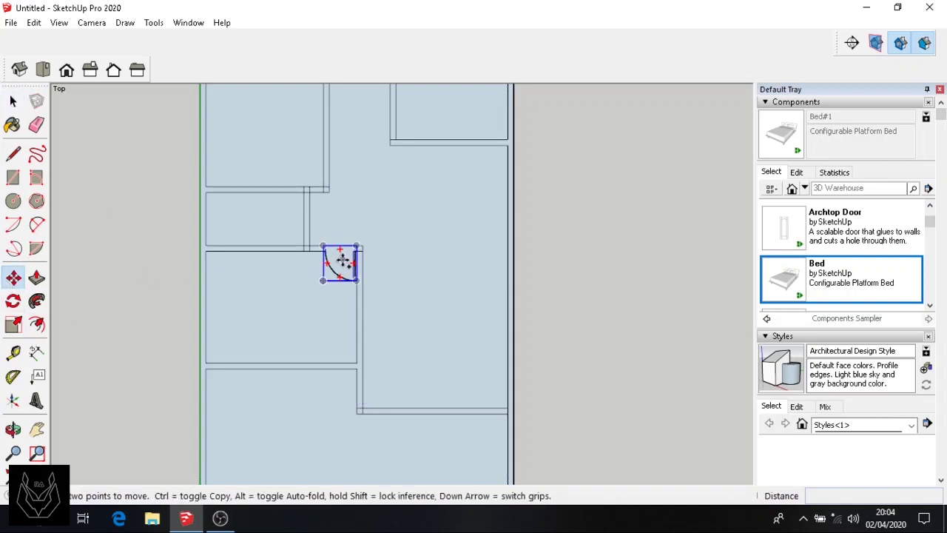
click(342, 260)
key(ctrl)
click(283, 216)
scroll(295, 210, up, 5)
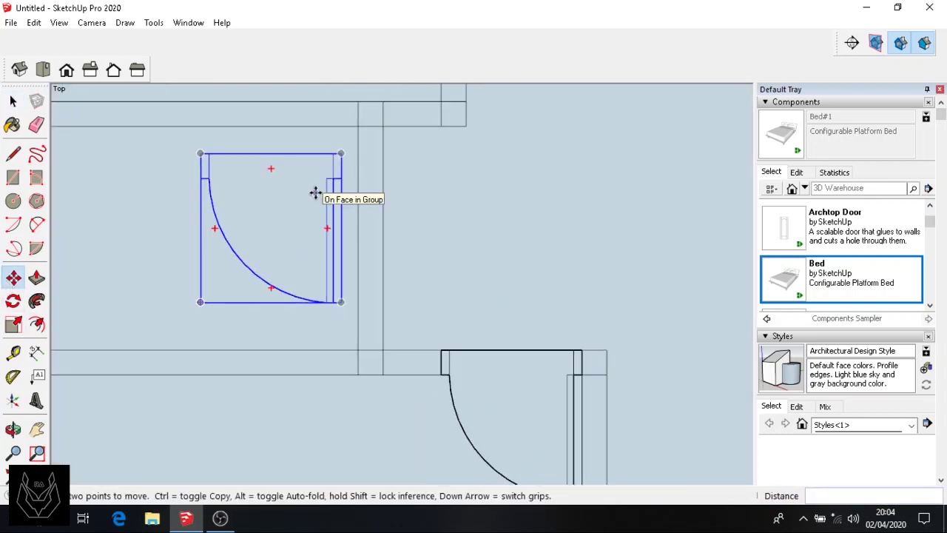
Step: Rotate the copied door 90 degrees clockwise about its lower right corner
click(13, 300)
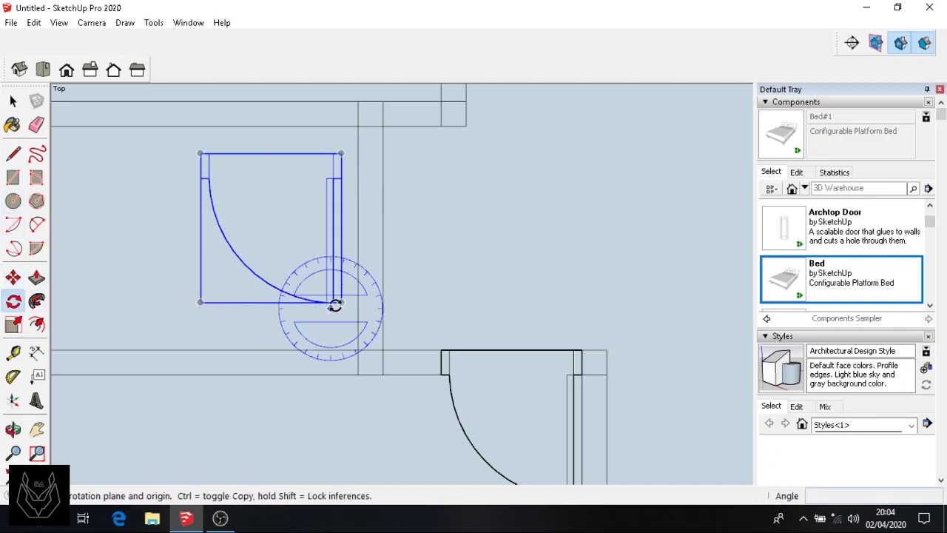
click(341, 302)
click(340, 153)
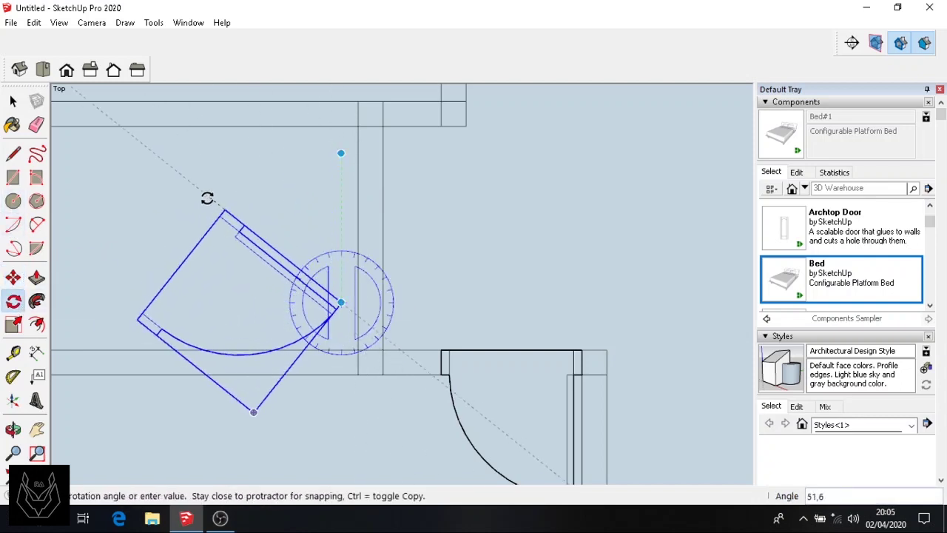
click(530, 304)
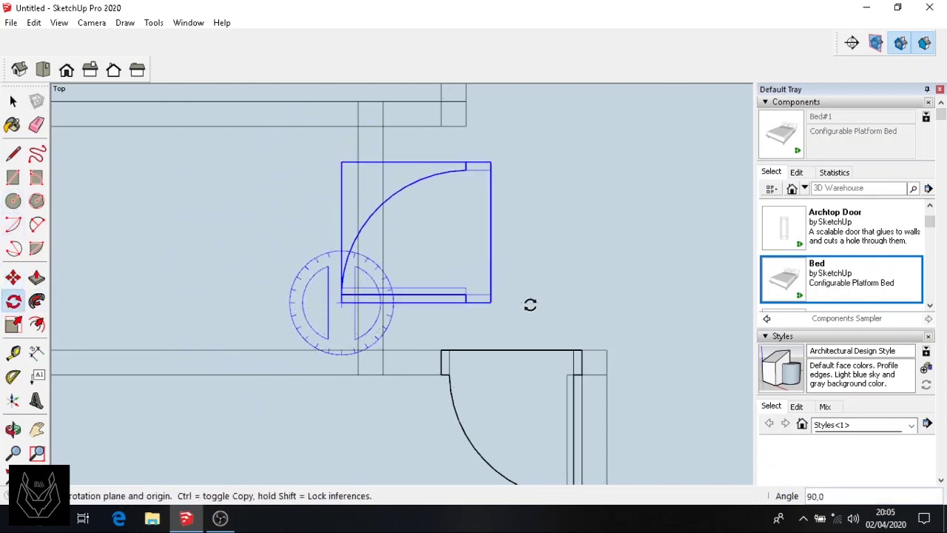
Step: Flip the rotated door copy along the group's red axis
click(12, 101)
right_click(444, 235)
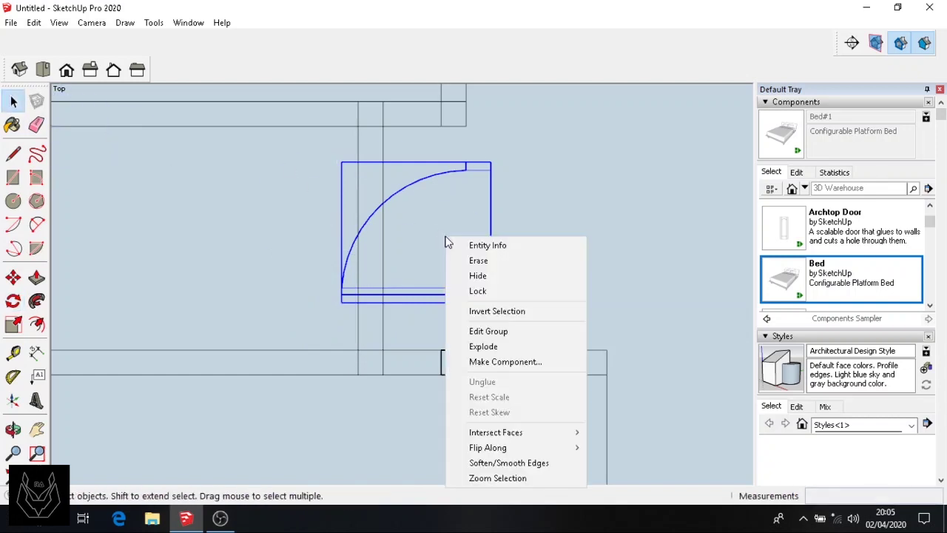
mouse_move(518, 447)
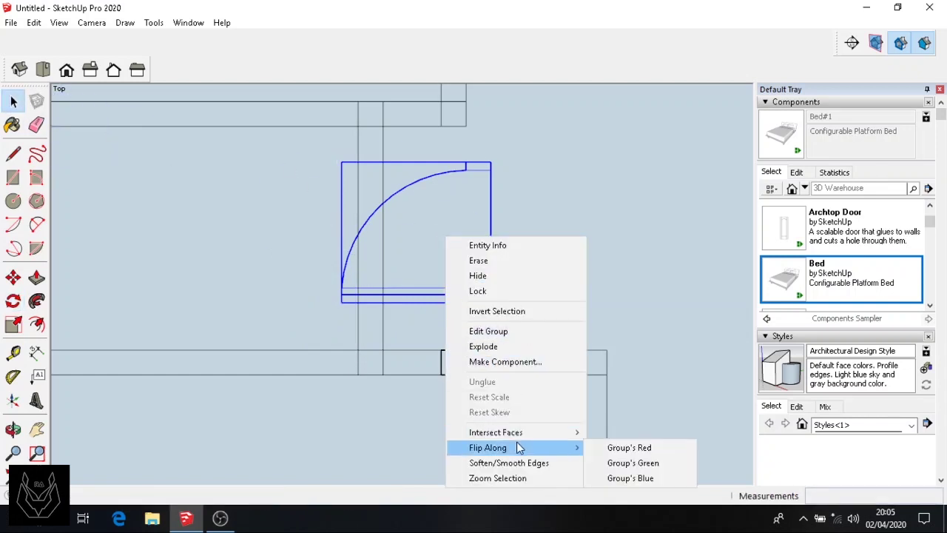
click(608, 449)
Step: Move the door copy by its upper right corner into the small room's right wall, directly below the upper wall
click(13, 277)
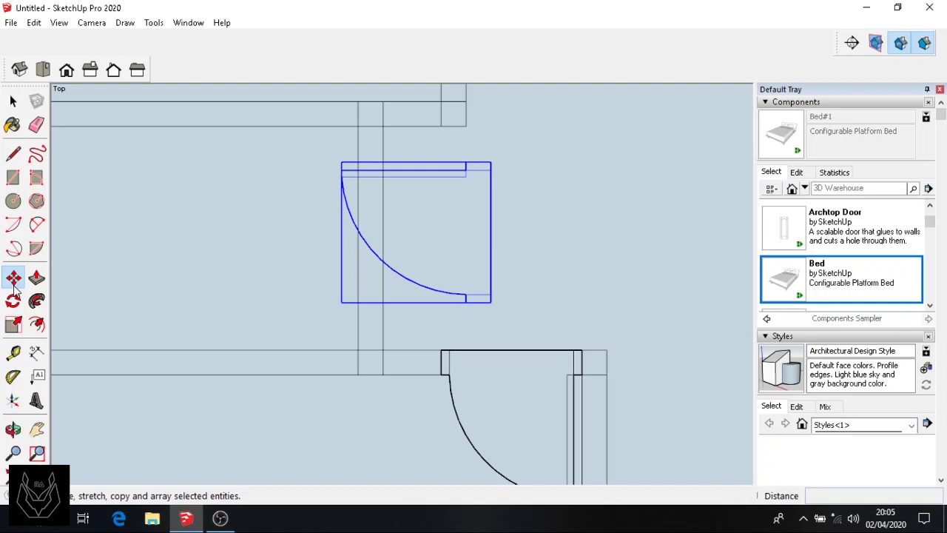
click(490, 162)
click(558, 183)
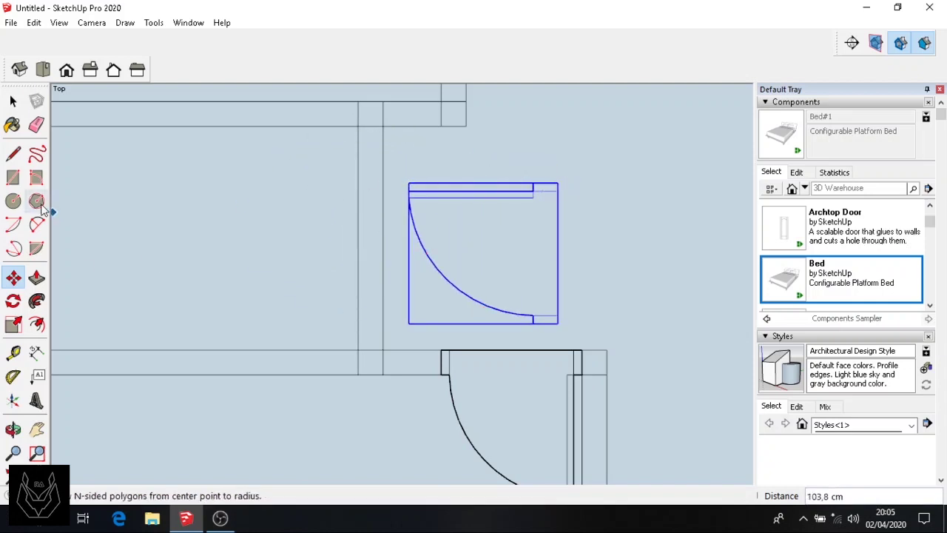
click(558, 184)
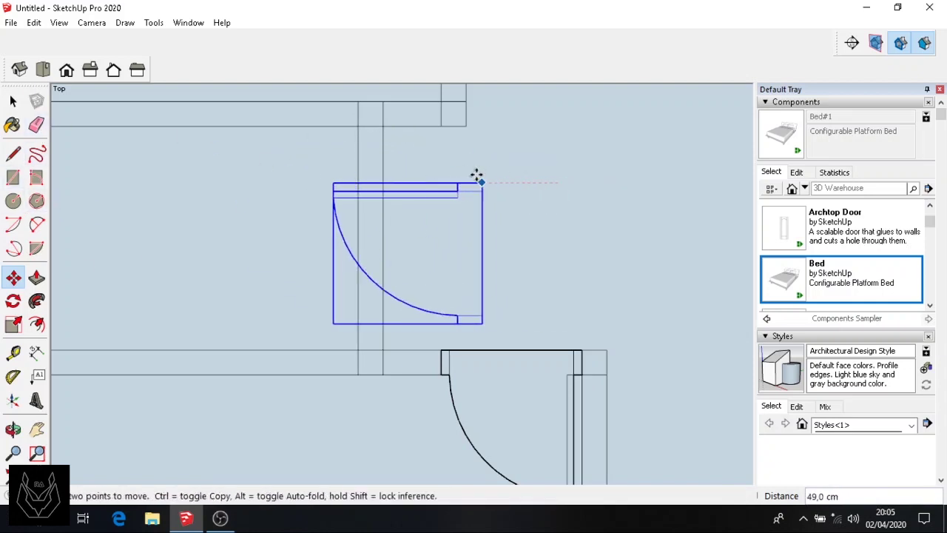
click(383, 126)
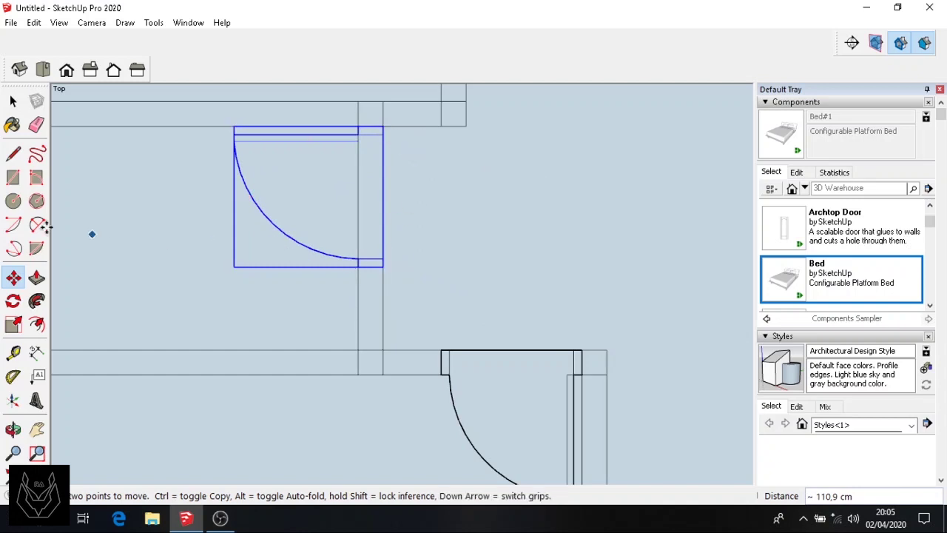
scroll(344, 158, up, 3)
scroll(345, 158, down, 3)
Step: Try to erase the wall edge crossing the small room's door opening
click(36, 125)
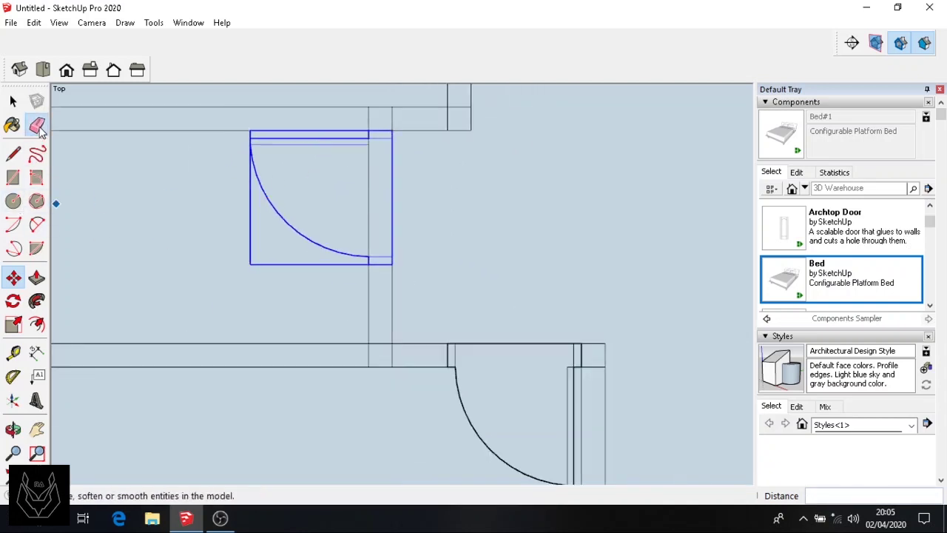
click(368, 219)
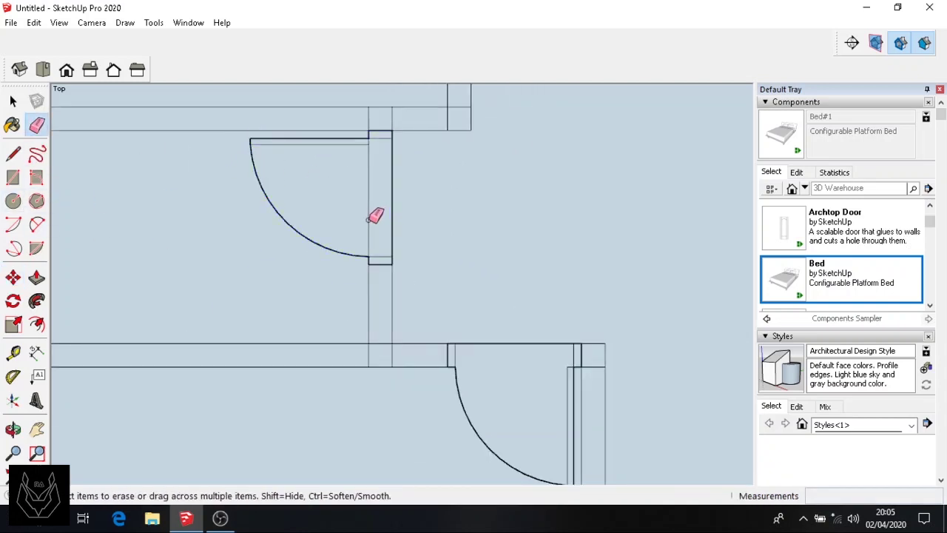
scroll(547, 264, down, 3)
scroll(555, 155, up, 3)
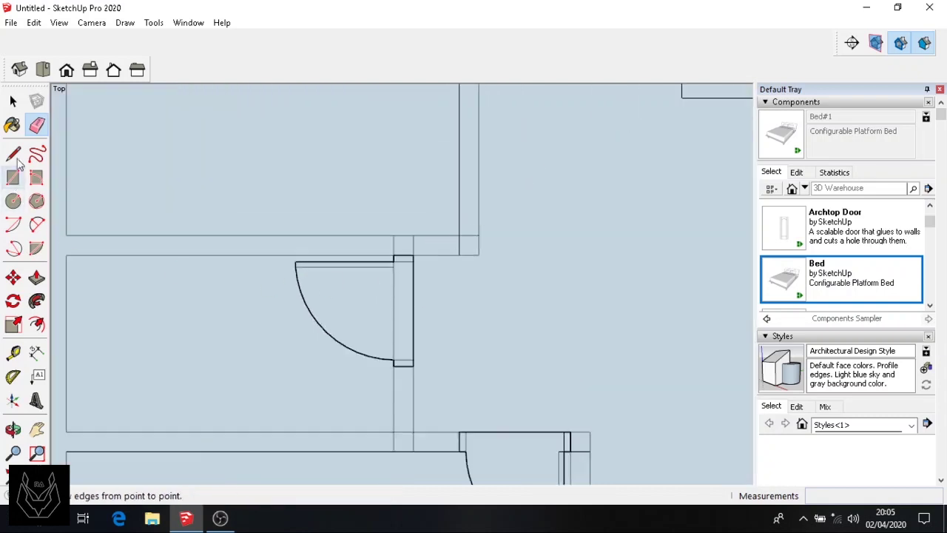
Step: Copy the small room's door group into the lower right corner of the room above
click(13, 101)
click(313, 322)
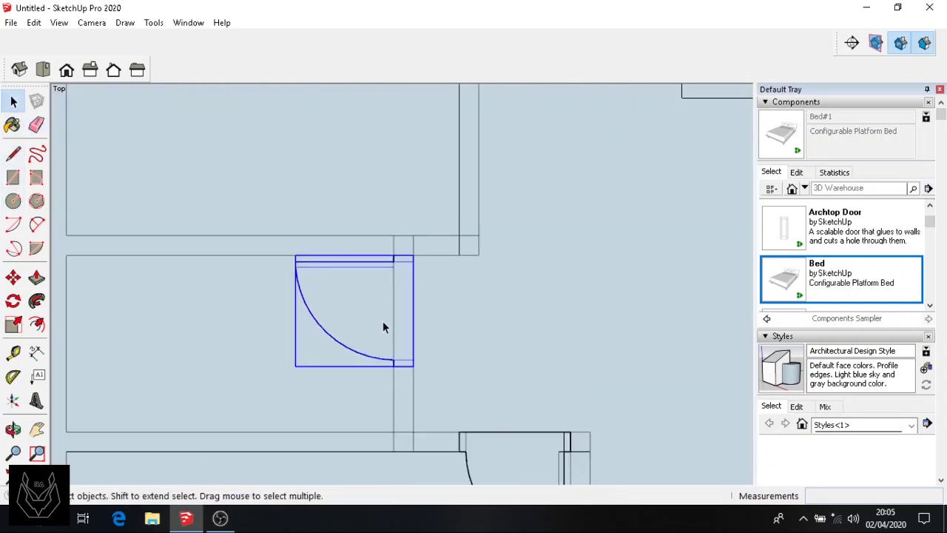
click(13, 276)
click(351, 308)
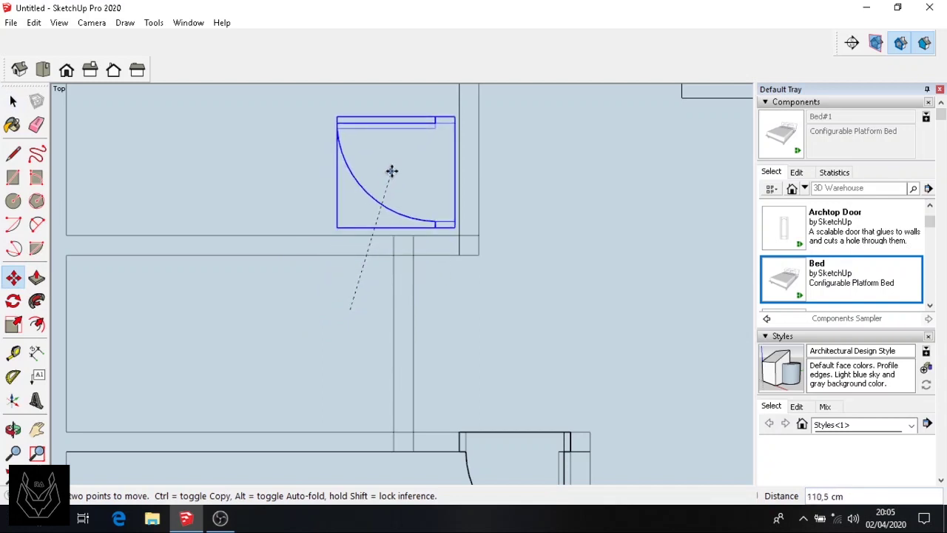
key(Escape)
key(ctrl)
click(360, 295)
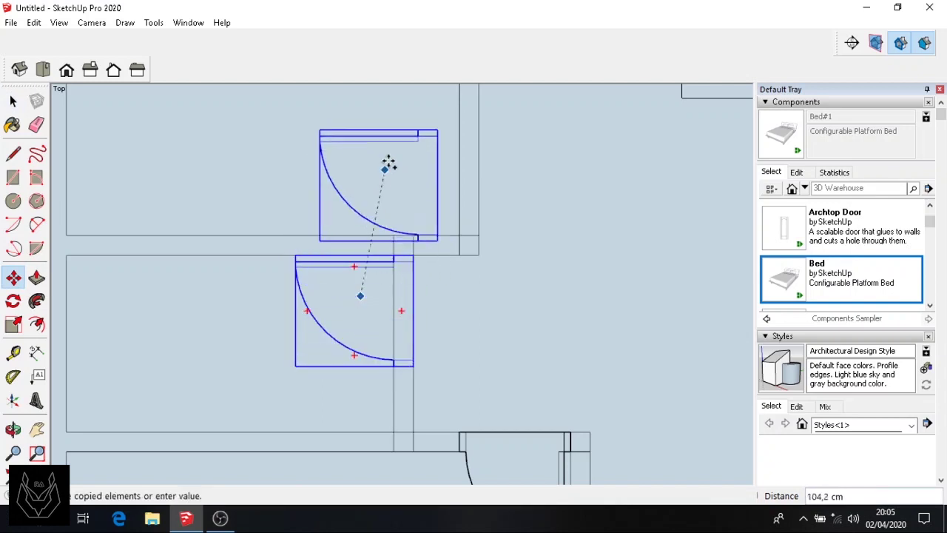
click(408, 165)
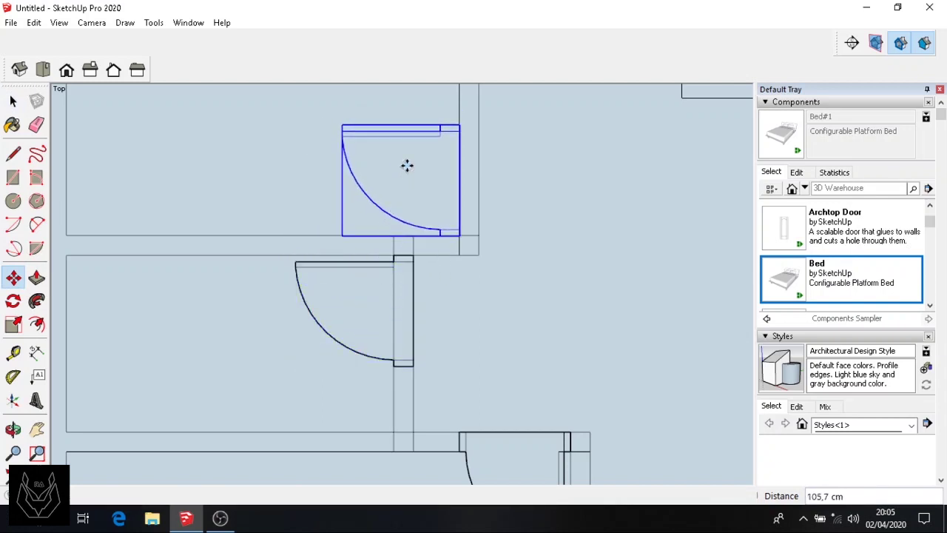
key(space)
scroll(415, 170, up, 1)
right_click(415, 171)
mouse_move(444, 381)
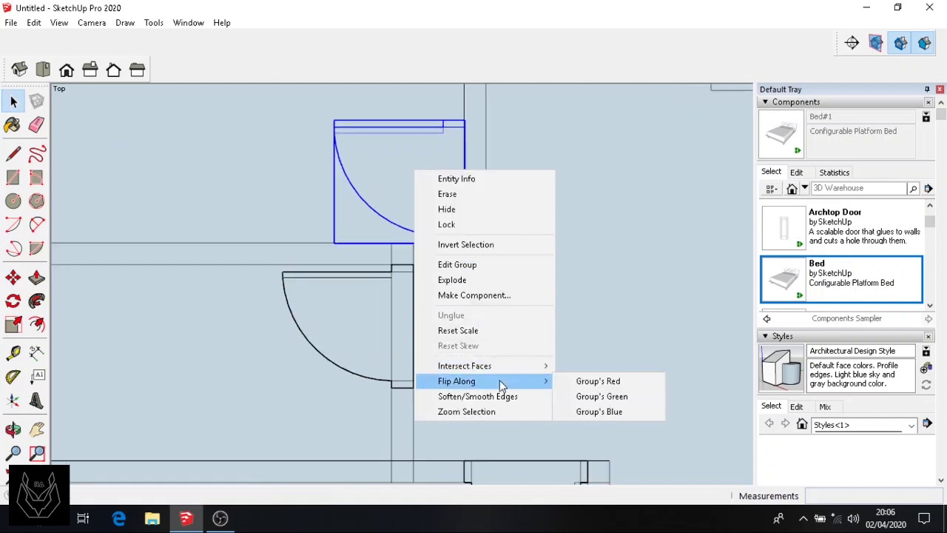
click(602, 397)
right_click(410, 180)
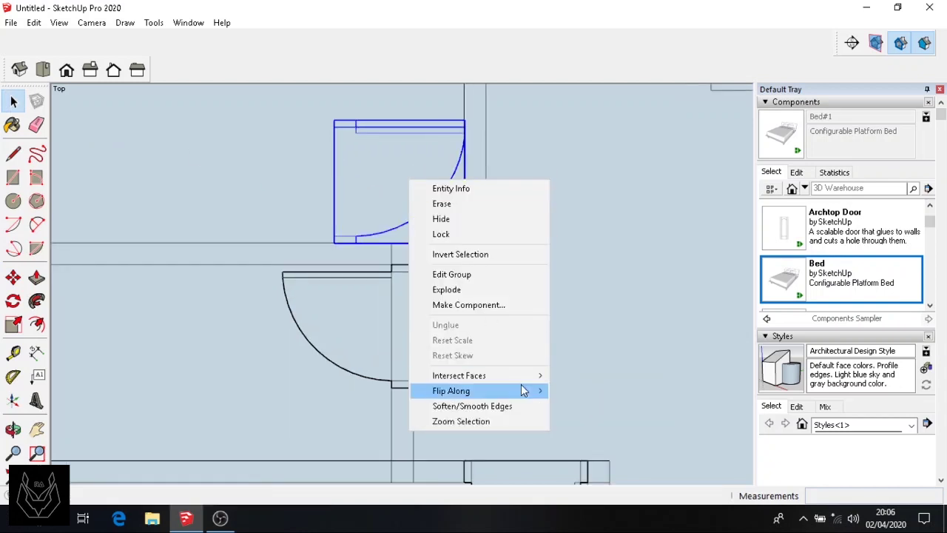
mouse_move(520, 386)
click(575, 407)
Step: Flip the upper room's door along the group's red axis and snap its lower right corner to the room's inner corner
right_click(390, 171)
click(547, 386)
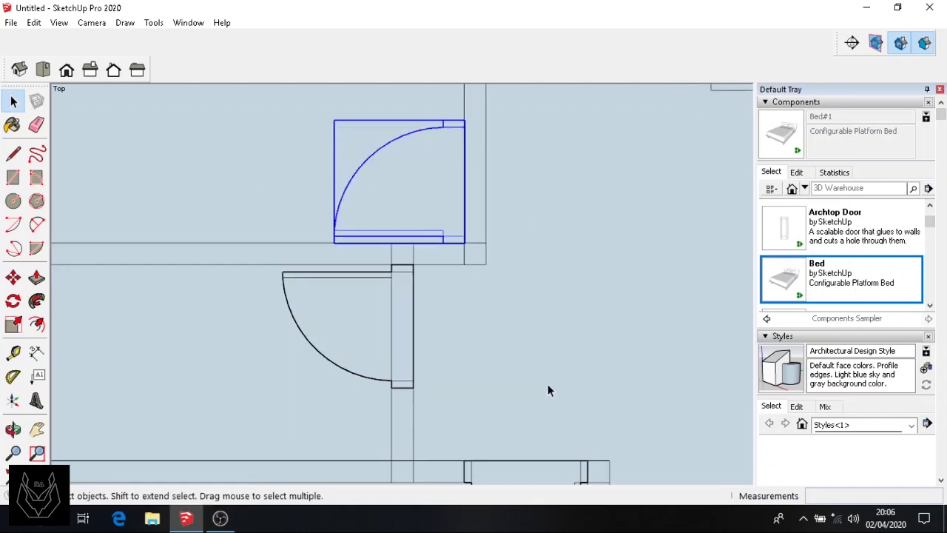
scroll(438, 237, up, 6)
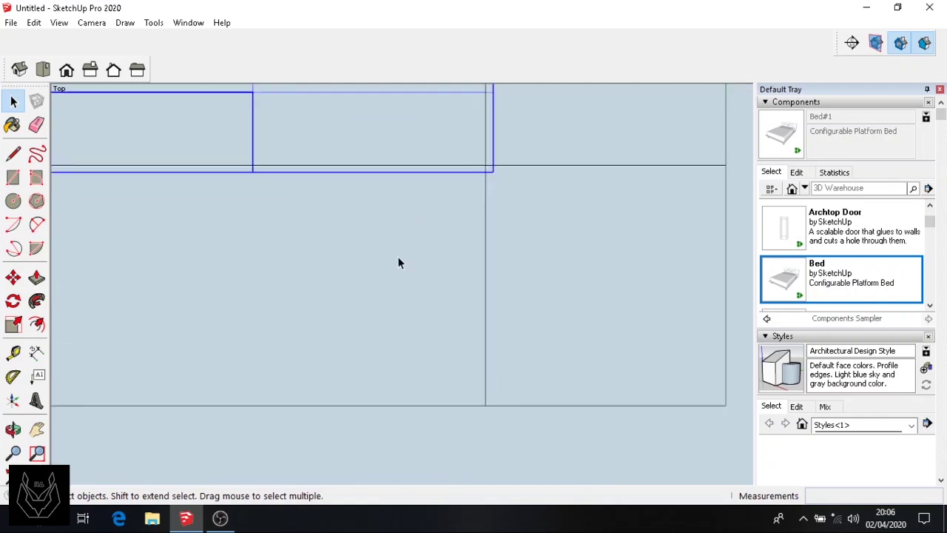
key(m)
click(489, 173)
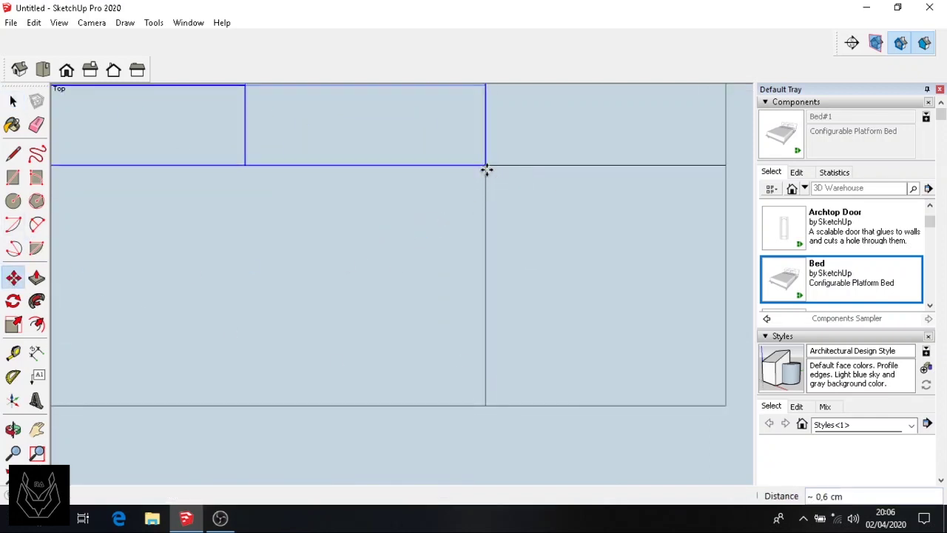
Step: Move the upper room's door to the right wall's outer face so its jambs span the wall thickness
scroll(519, 225, down, 5)
scroll(532, 236, down, 3)
scroll(518, 229, up, 2)
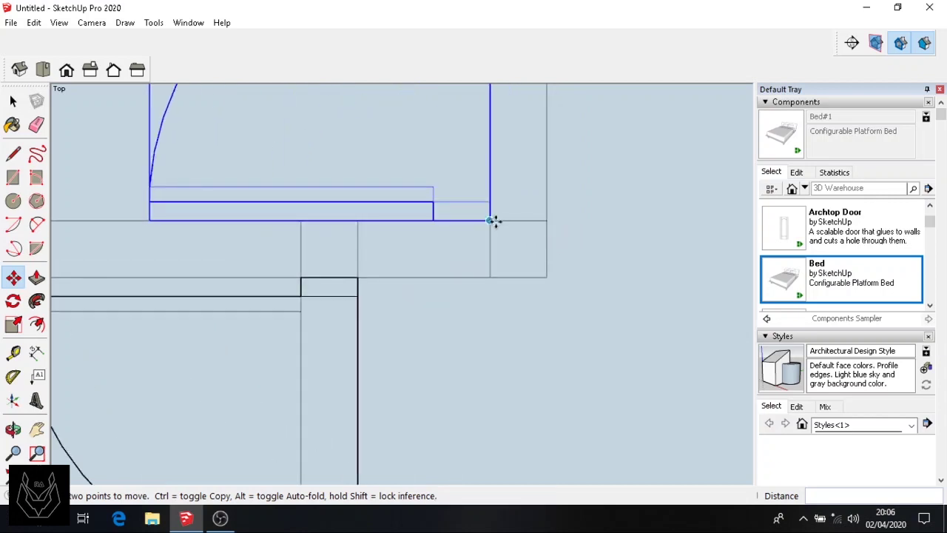
click(548, 217)
scroll(571, 230, down, 4)
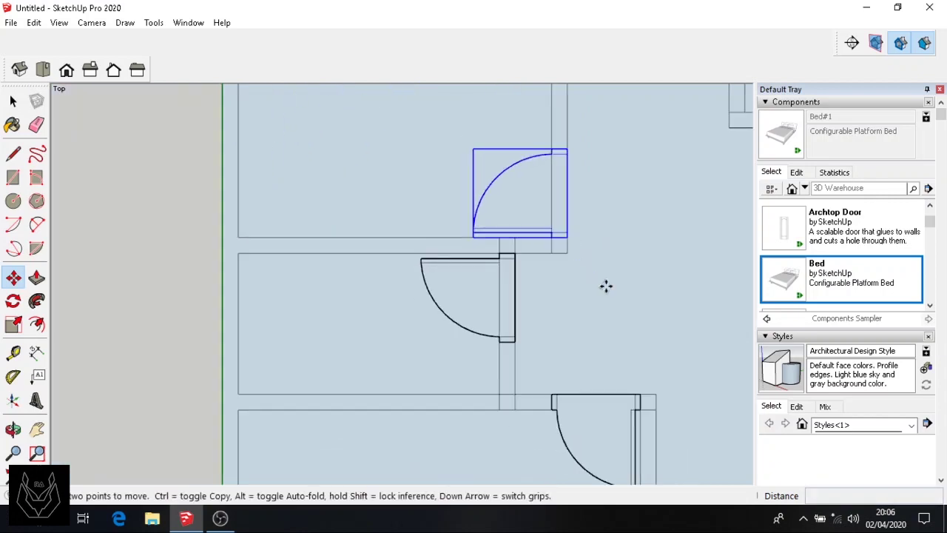
Step: Copy the upper room's door group across the hallway into the lower left corner of the opposite room
key(space)
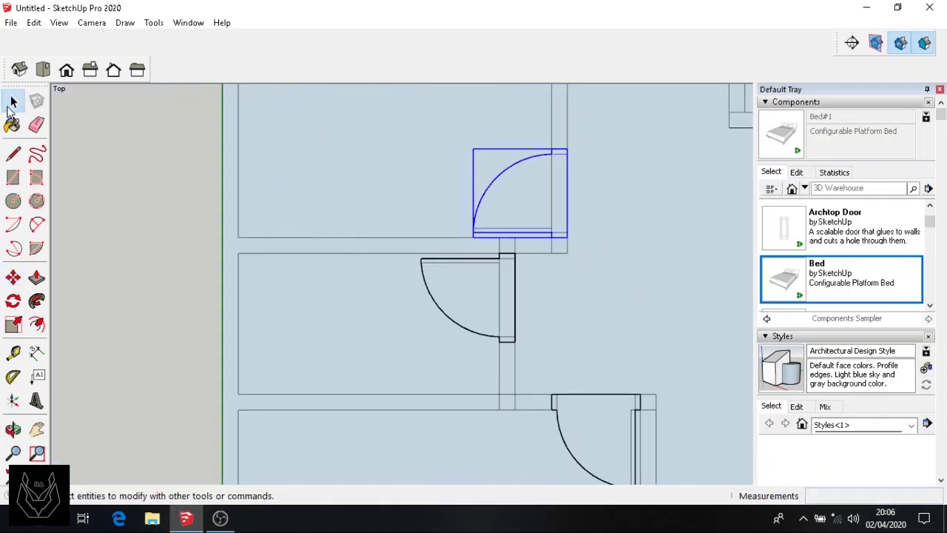
scroll(586, 329, down, 3)
click(37, 426)
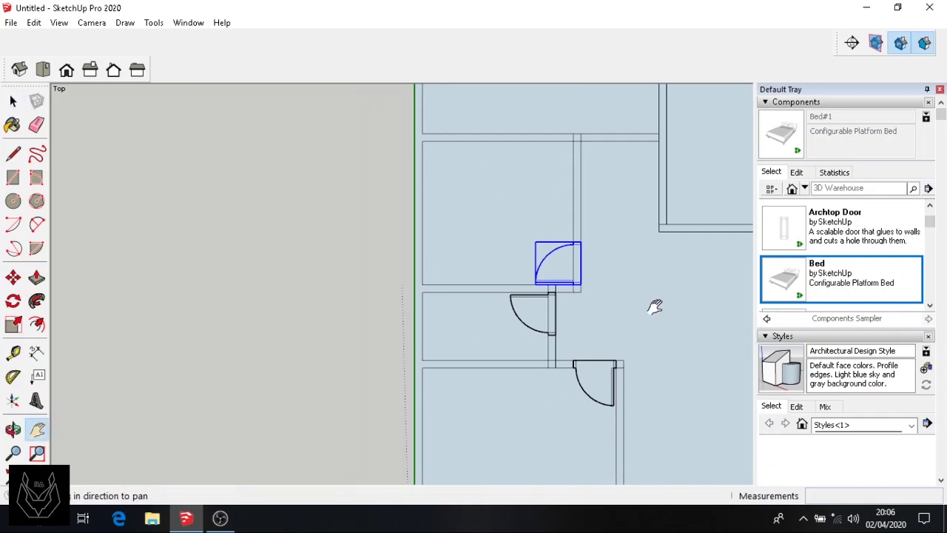
scroll(416, 318, up, 5)
drag(653, 306, 359, 361)
click(13, 277)
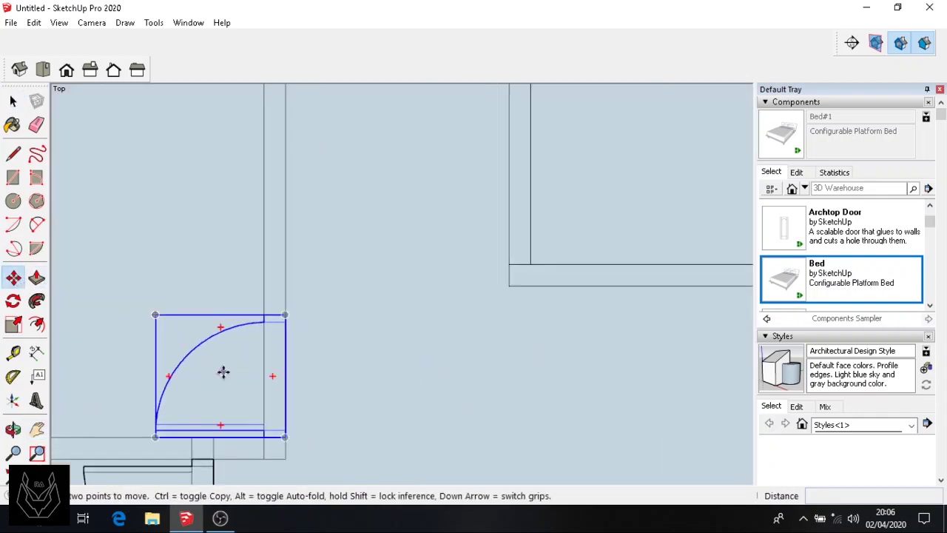
click(223, 371)
key(ctrl)
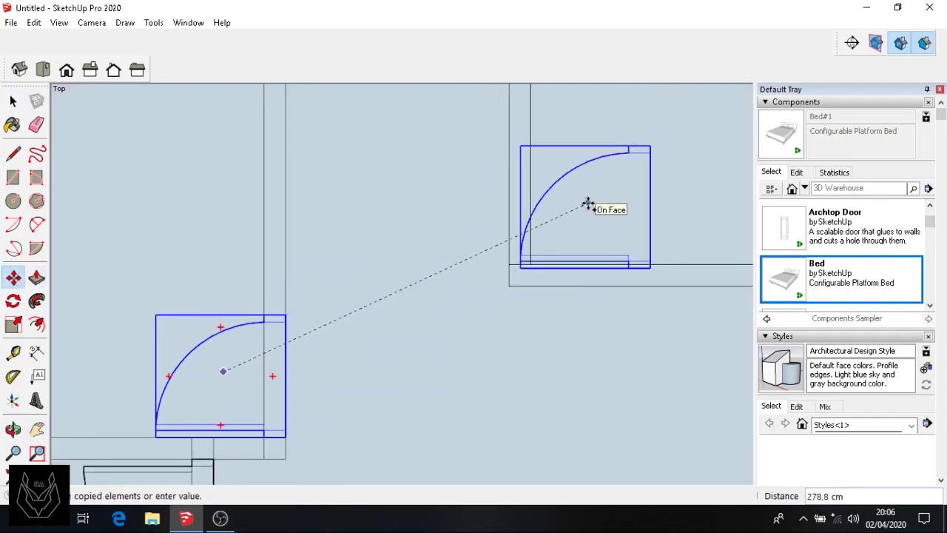
click(581, 197)
key(space)
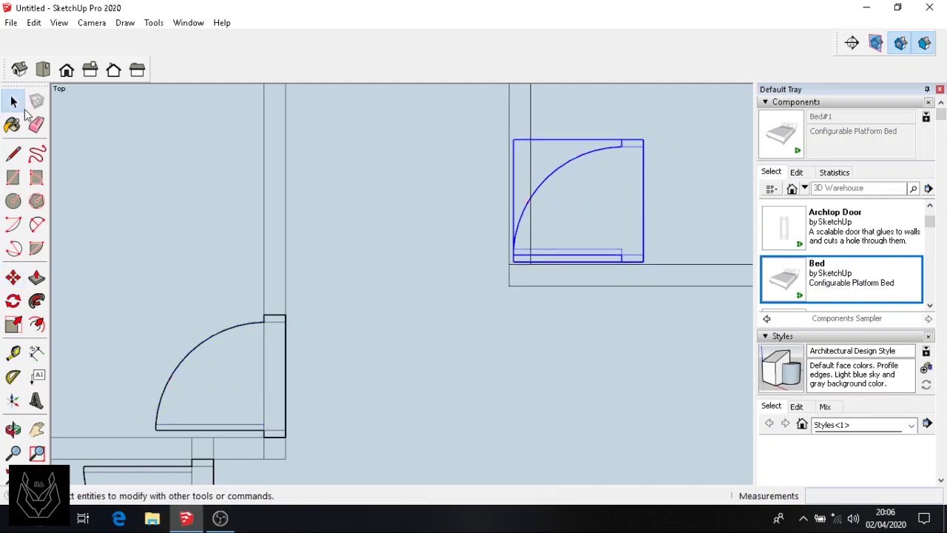
Step: Flip the copied door group along its red, green and again red axis so it swings into the upper right room
right_click(627, 215)
mouse_move(704, 435)
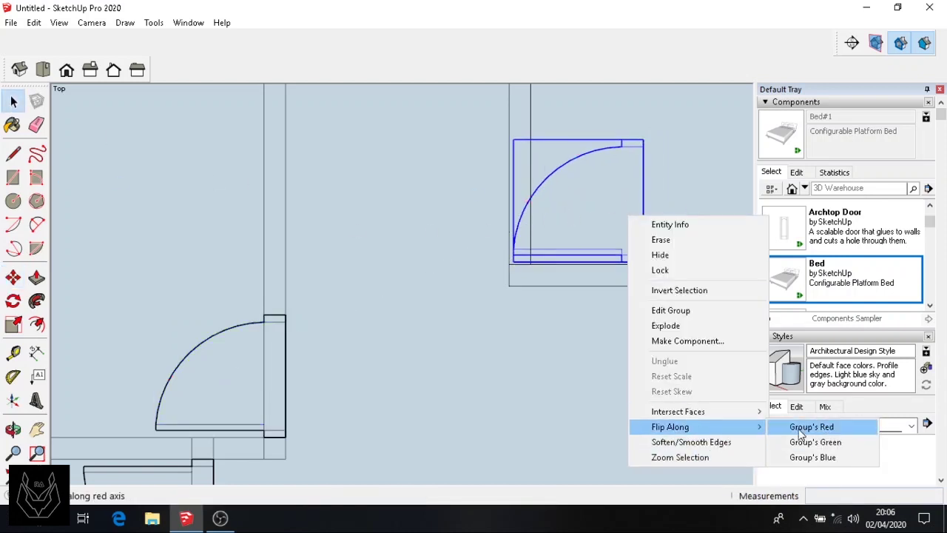
click(809, 427)
right_click(603, 195)
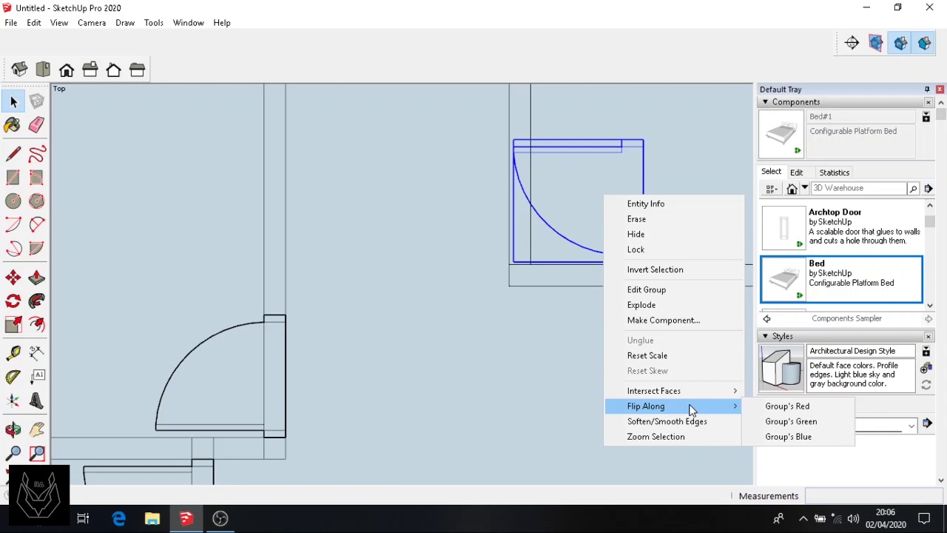
click(782, 420)
right_click(588, 222)
mouse_move(712, 427)
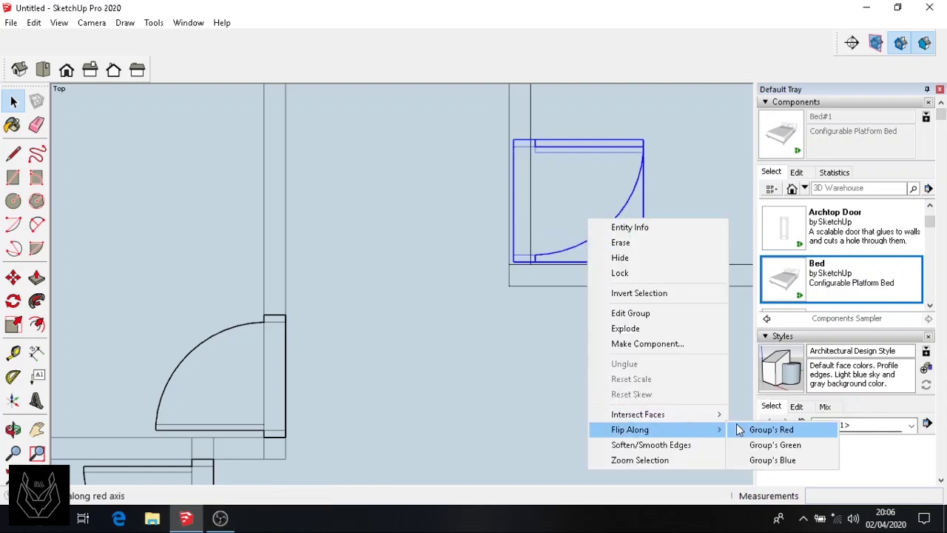
click(752, 428)
Step: Move the upper right room's door to the side wall's outer face so its jambs span the wall, with its base on the inner corner
scroll(554, 270, up, 5)
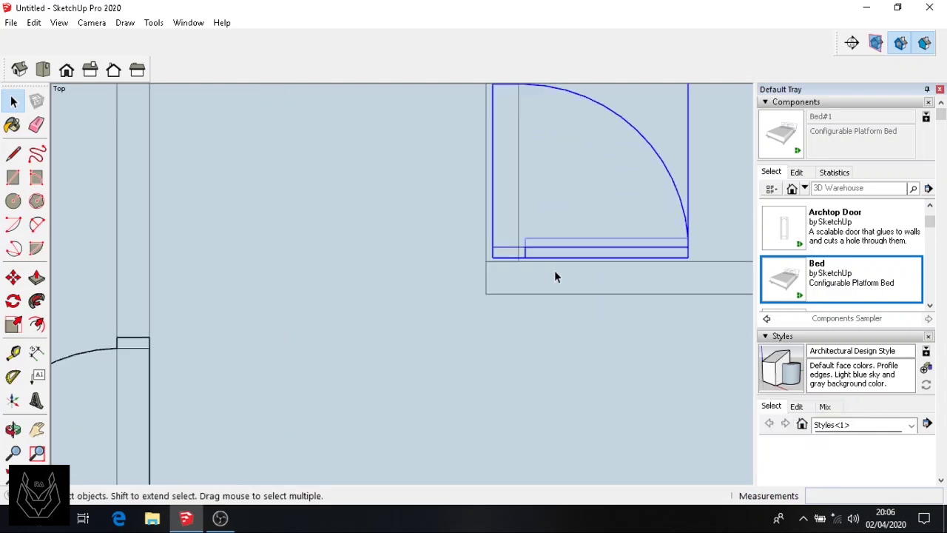
click(13, 277)
click(467, 250)
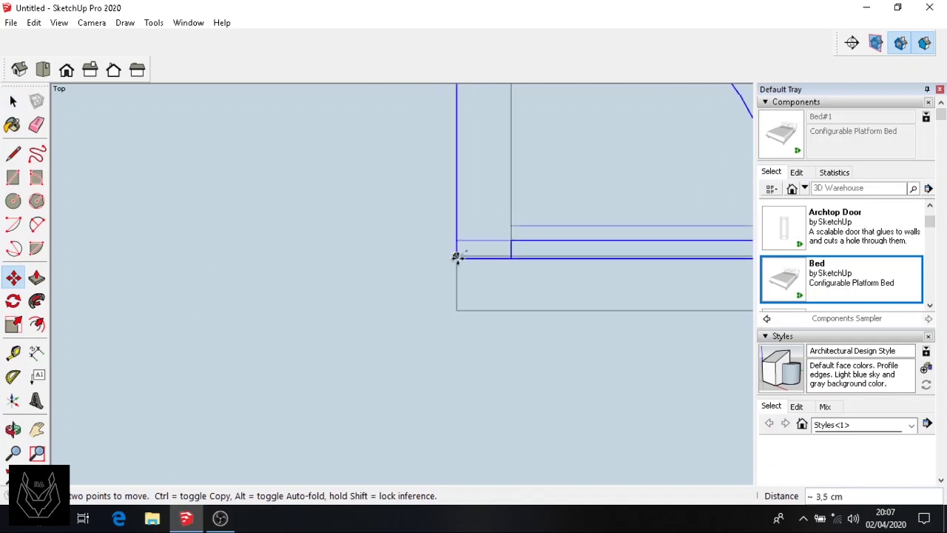
click(462, 257)
Step: Copy the upper right room's door group into the upper end of the hallway, beside the hallway's left wall
scroll(461, 258, down, 5)
scroll(477, 289, up, 5)
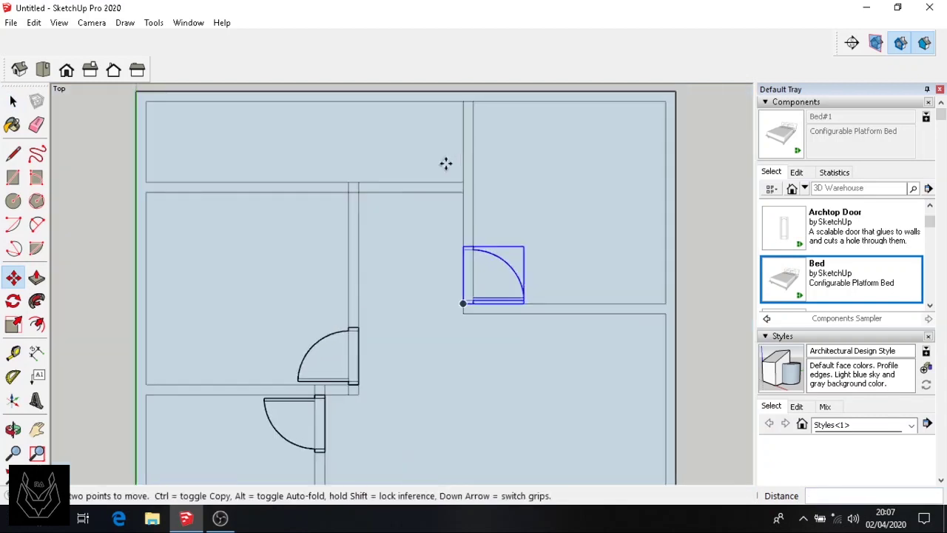
drag(514, 365, 510, 365)
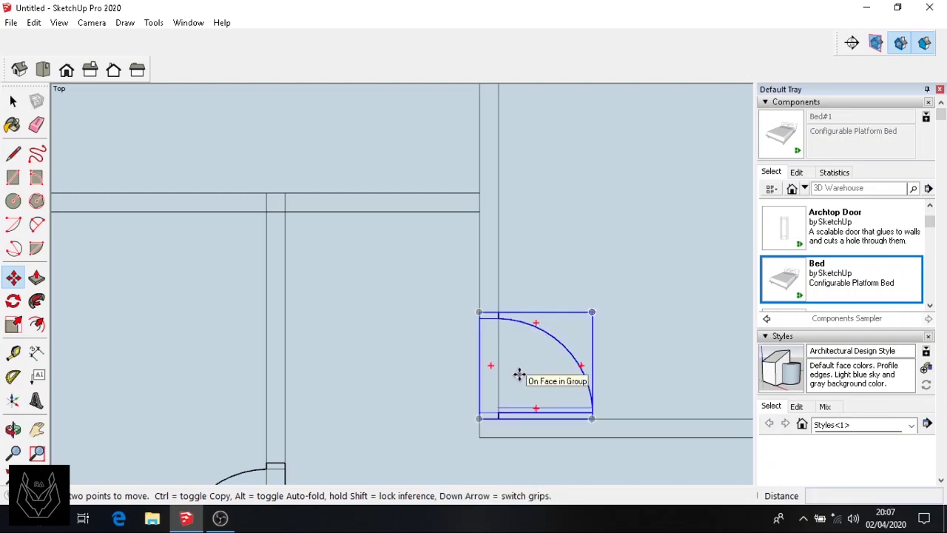
click(13, 102)
click(534, 398)
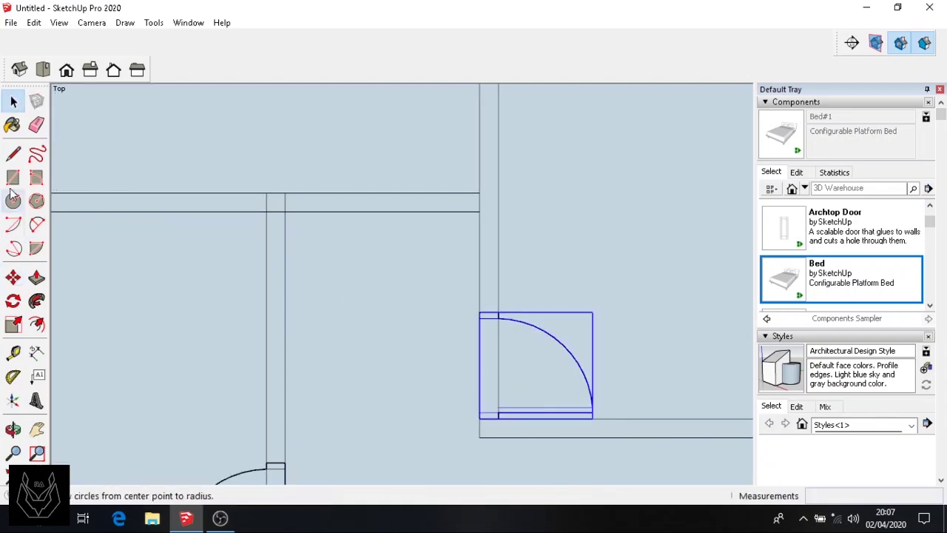
click(13, 278)
key(ctrl)
click(505, 367)
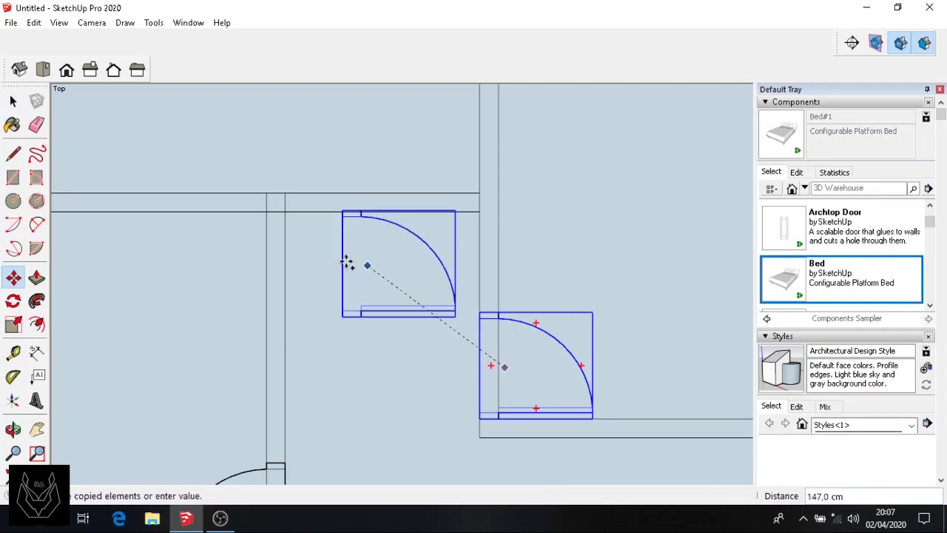
click(315, 266)
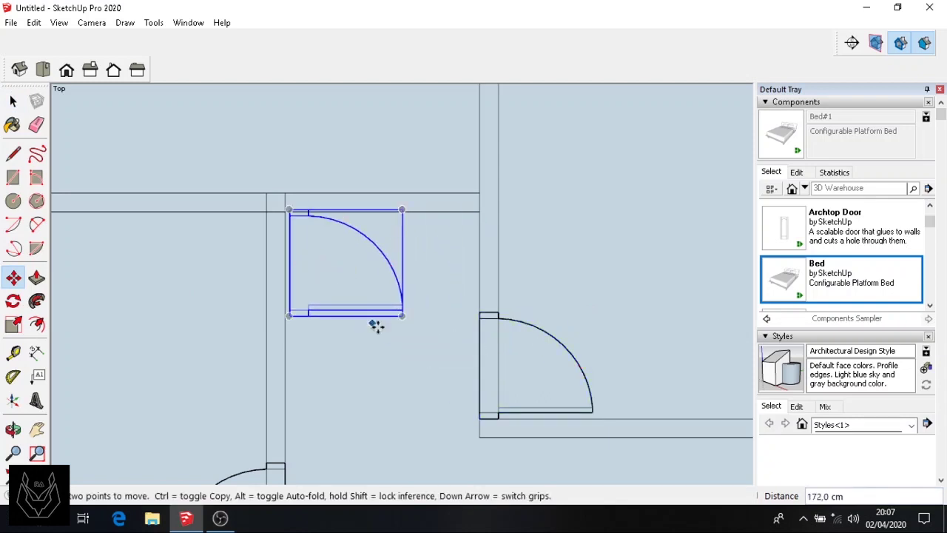
Step: Rotate the hallway door copy 90 degrees clockwise about its lower right corner
click(13, 301)
click(402, 315)
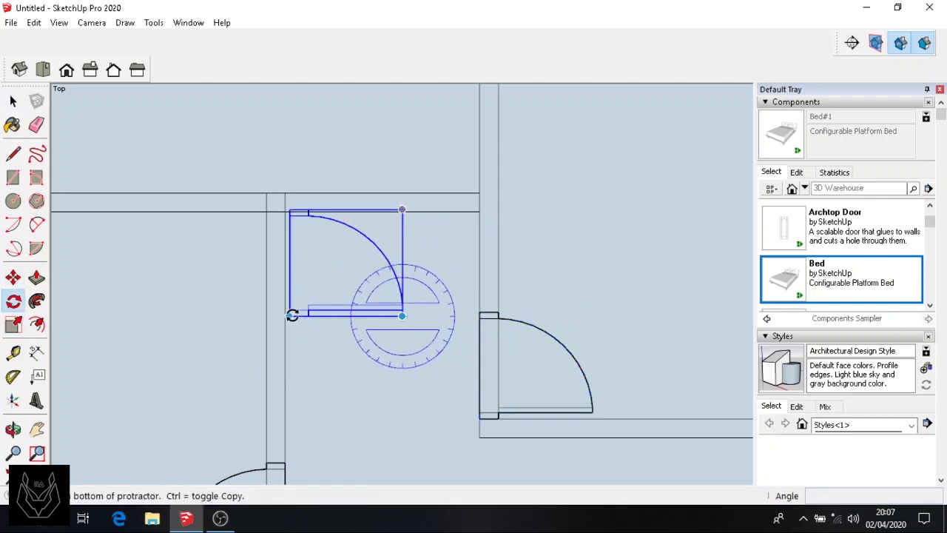
click(288, 316)
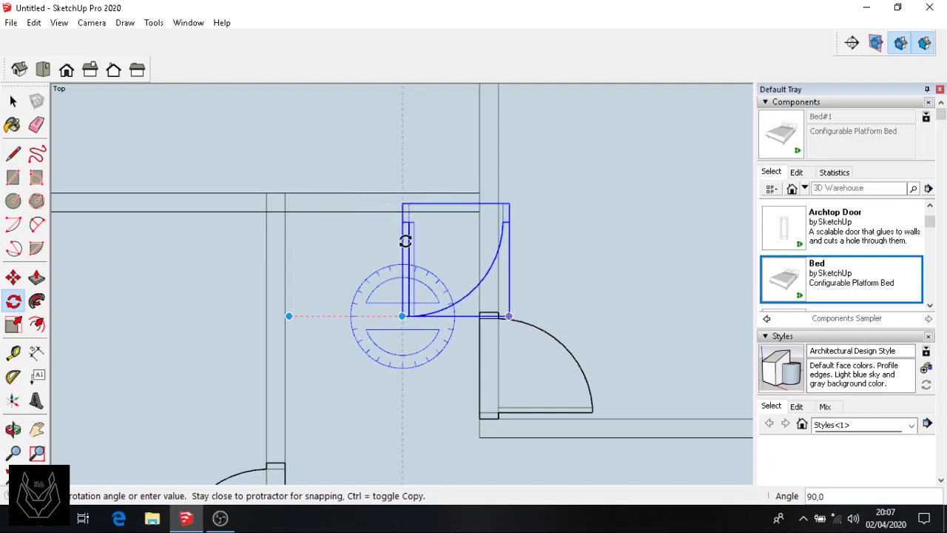
click(405, 241)
Step: Move the rotated door into the hallway's upper left corner, with its upper edge on the far face of the end wall
click(14, 278)
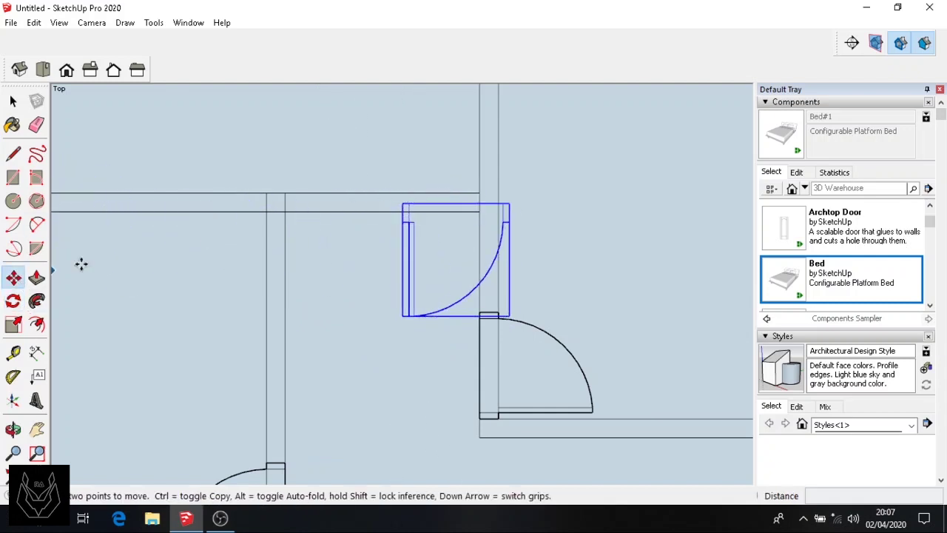
click(407, 204)
scroll(406, 203, up, 3)
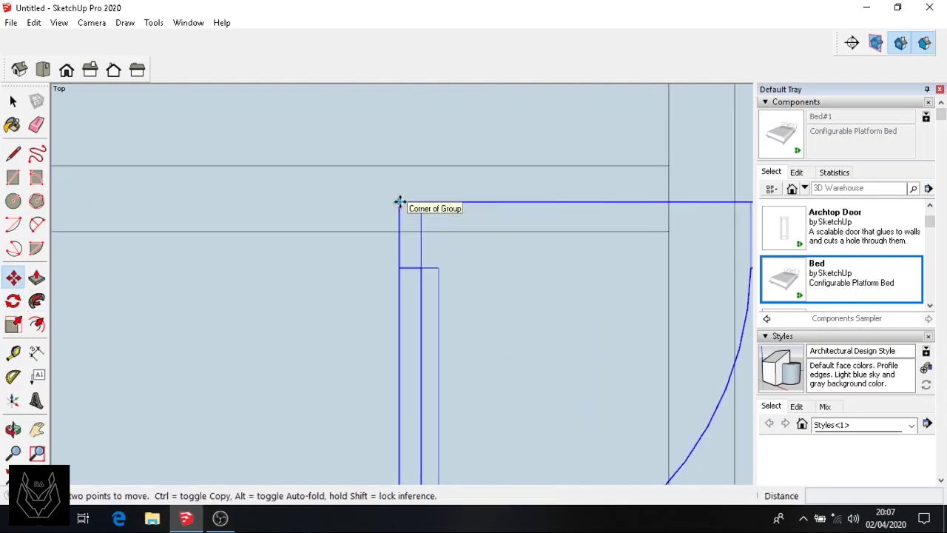
scroll(399, 203, up, 3)
click(134, 187)
scroll(126, 296, down, 3)
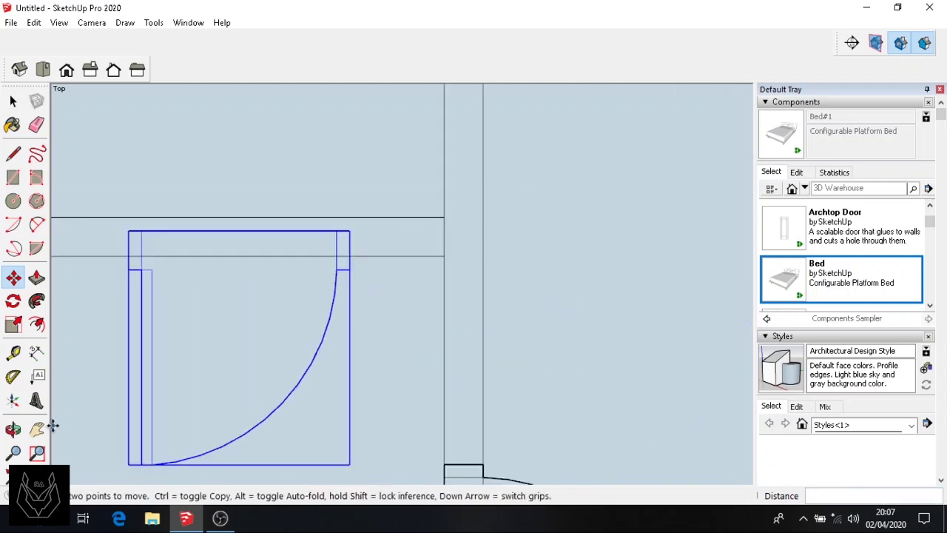
click(37, 429)
drag(71, 357, 286, 405)
click(13, 276)
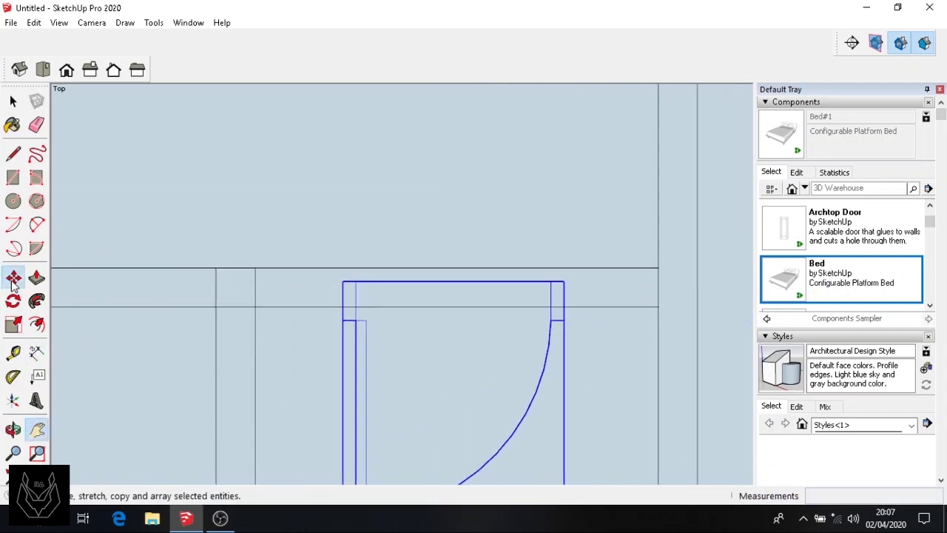
click(343, 281)
click(235, 268)
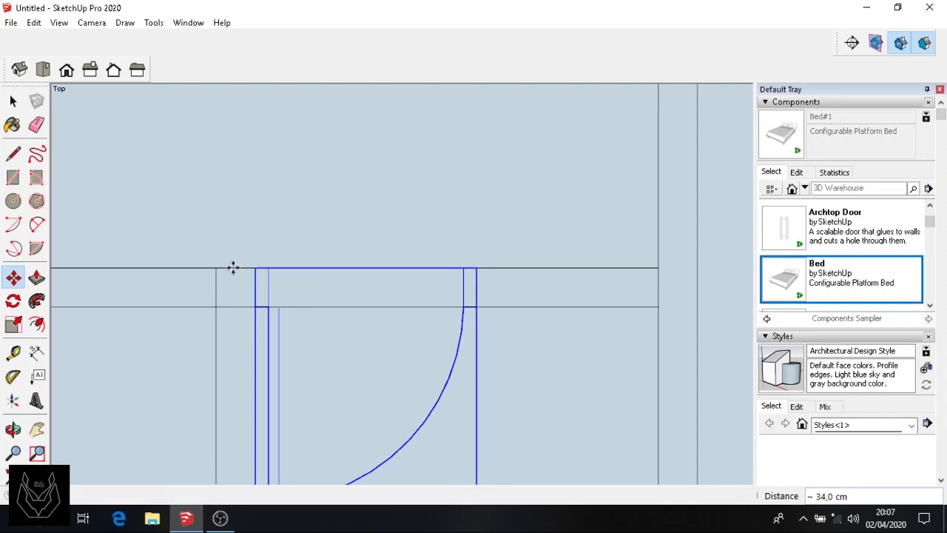
click(15, 151)
key(space)
Step: Copy the door group of the room below the small room into the lower left corner of the large right room
scroll(412, 345, down, 8)
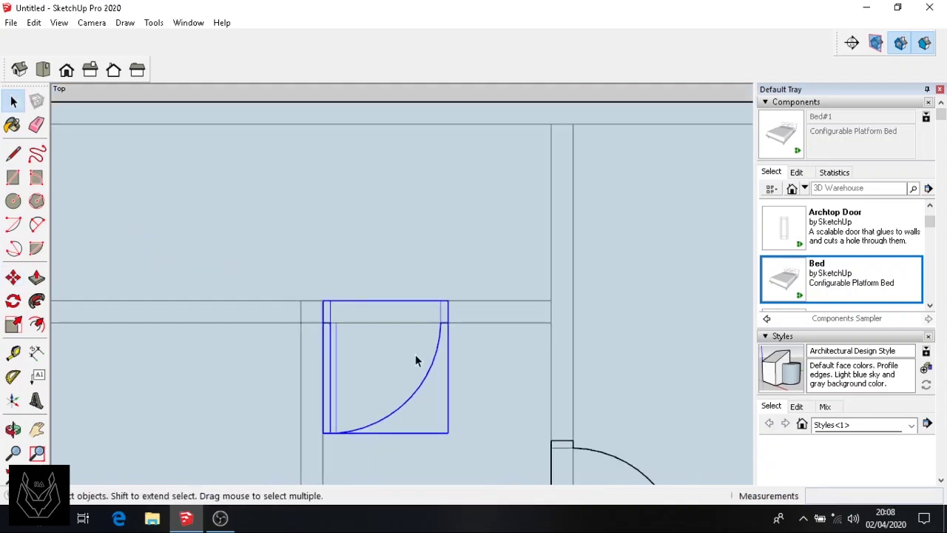
scroll(455, 358, down, 3)
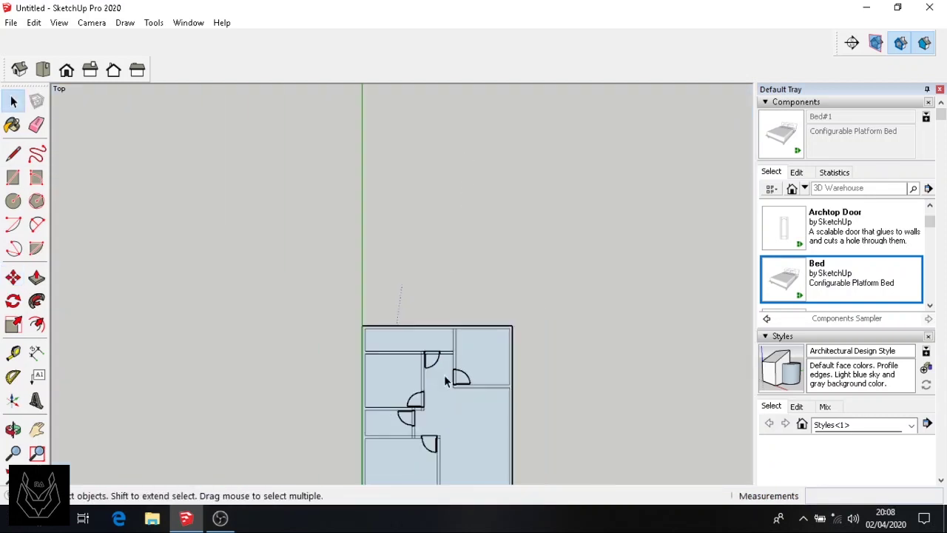
key(h)
drag(283, 396, 244, 243)
scroll(398, 315, up, 2)
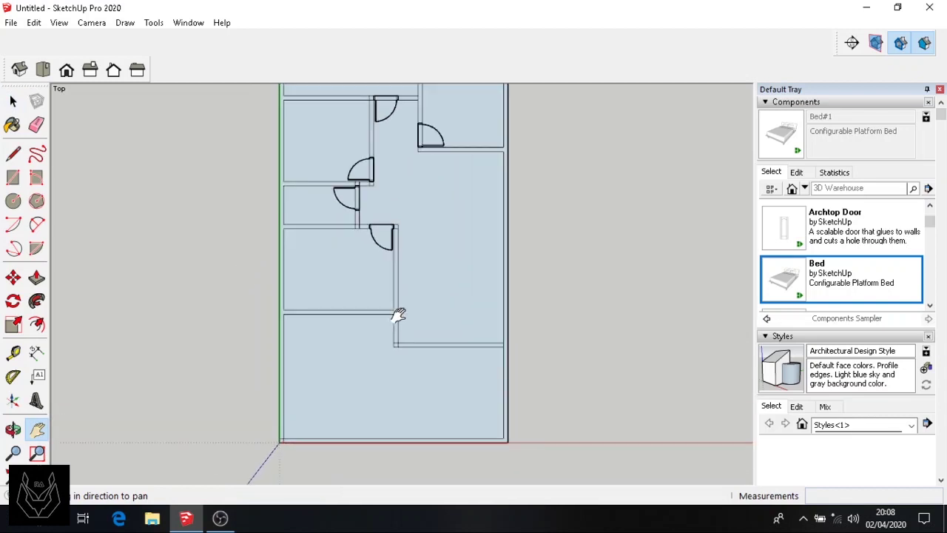
scroll(398, 318, up, 3)
key(space)
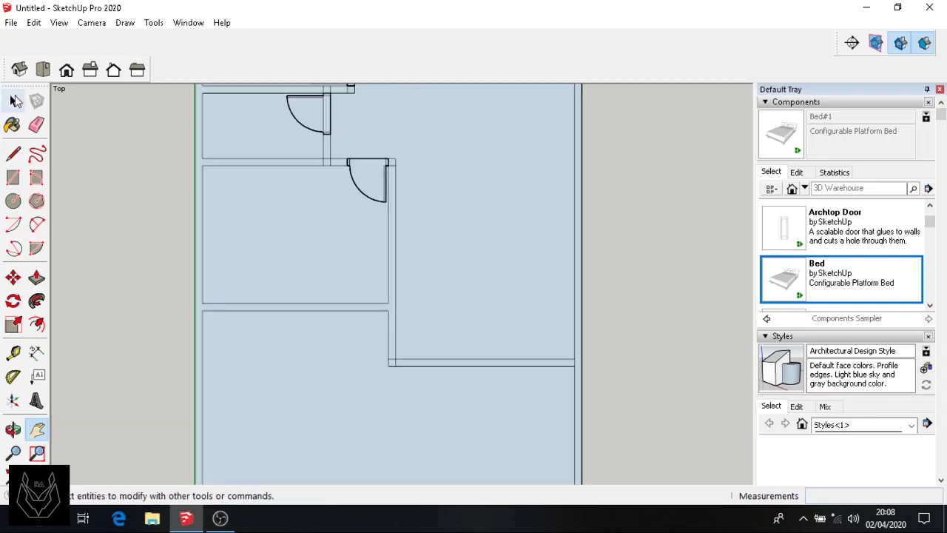
click(364, 182)
key(m)
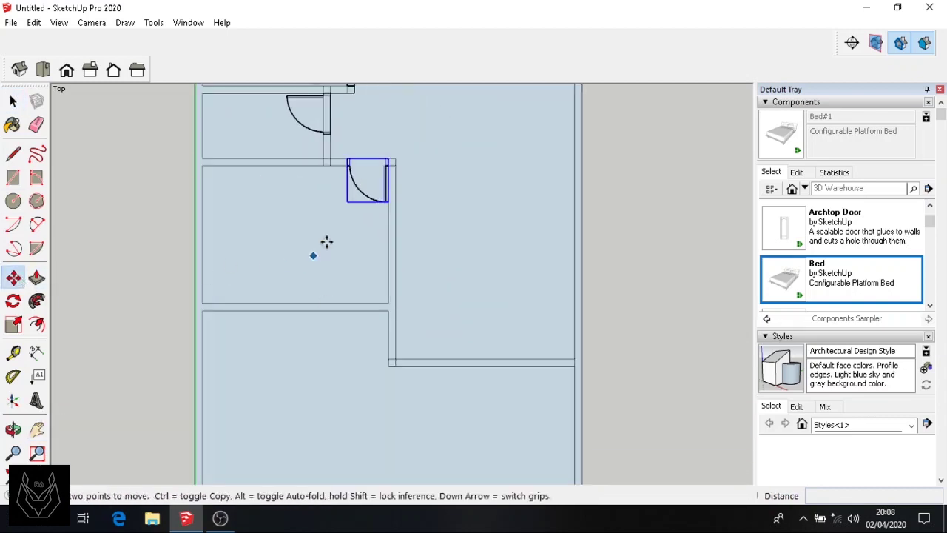
scroll(372, 196, down, 2)
scroll(365, 188, up, 3)
click(379, 199)
key(ctrl)
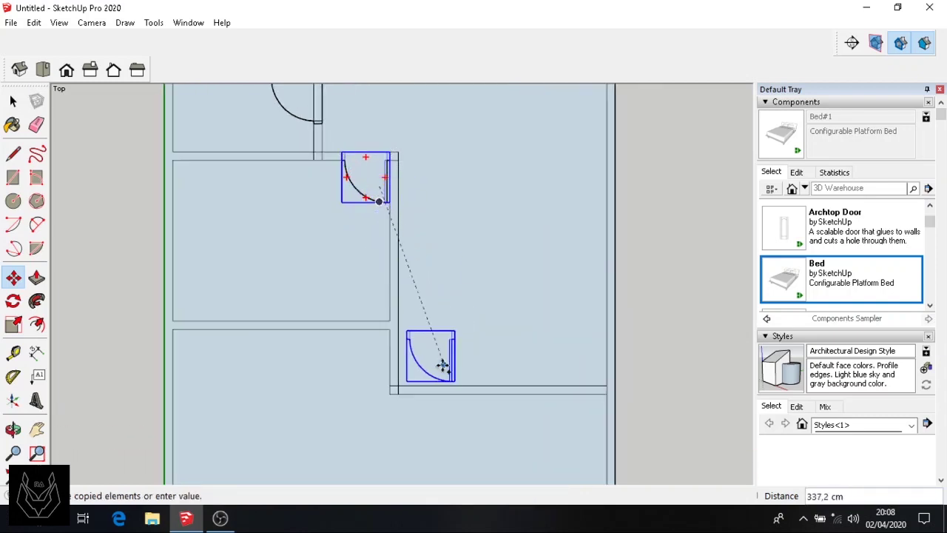
click(443, 367)
Step: Flip the large room's door copy along the group's red axis and the group's green axis
scroll(563, 366, up, 3)
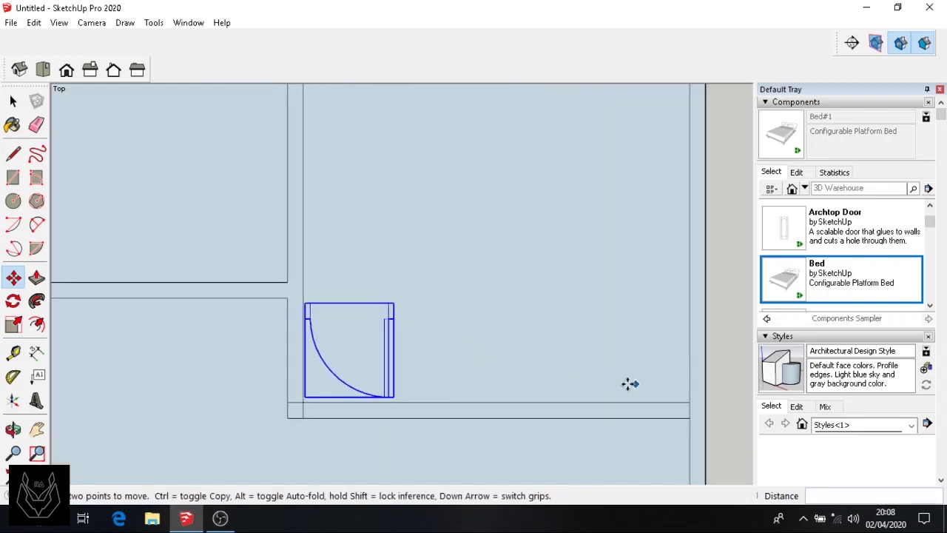
key(space)
right_click(339, 330)
mouse_move(403, 289)
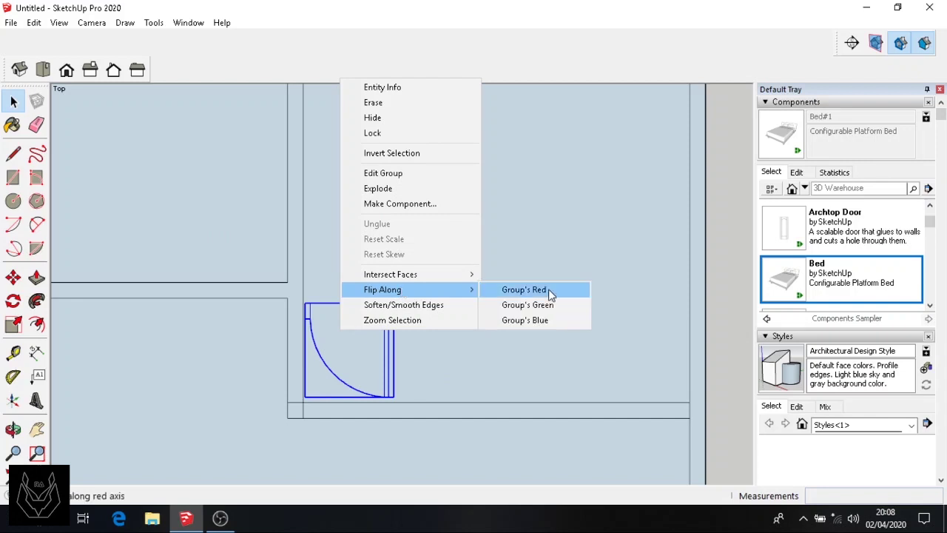
click(550, 291)
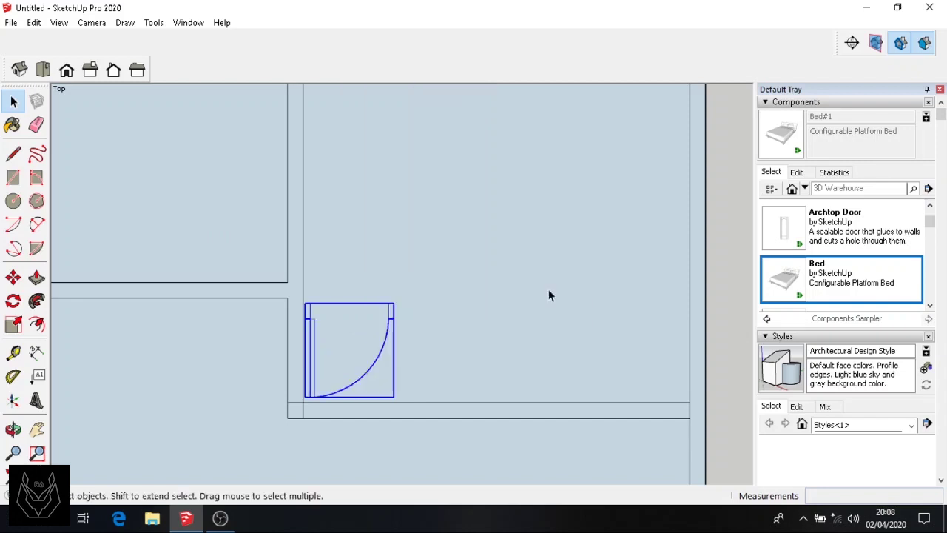
right_click(333, 322)
mouse_move(409, 289)
click(501, 298)
Step: Move the large room's door into the lower wall, aligning its lower left corner with the wall's outer face and the side wall's inner face
scroll(388, 371, up, 3)
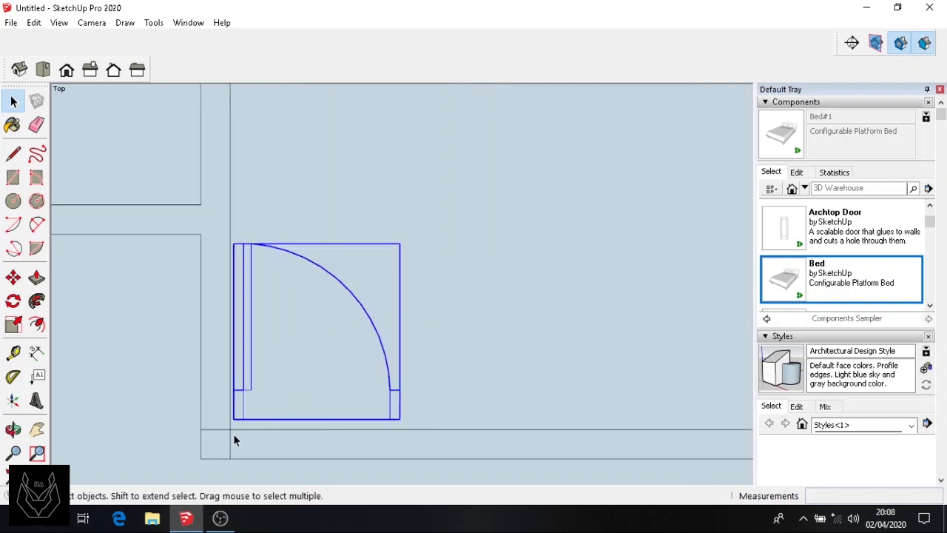
click(13, 277)
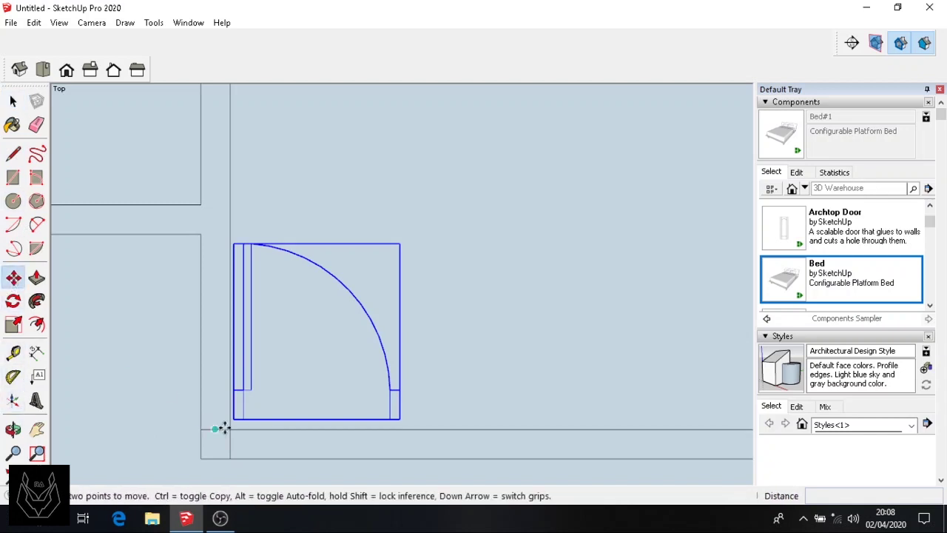
click(233, 419)
click(234, 456)
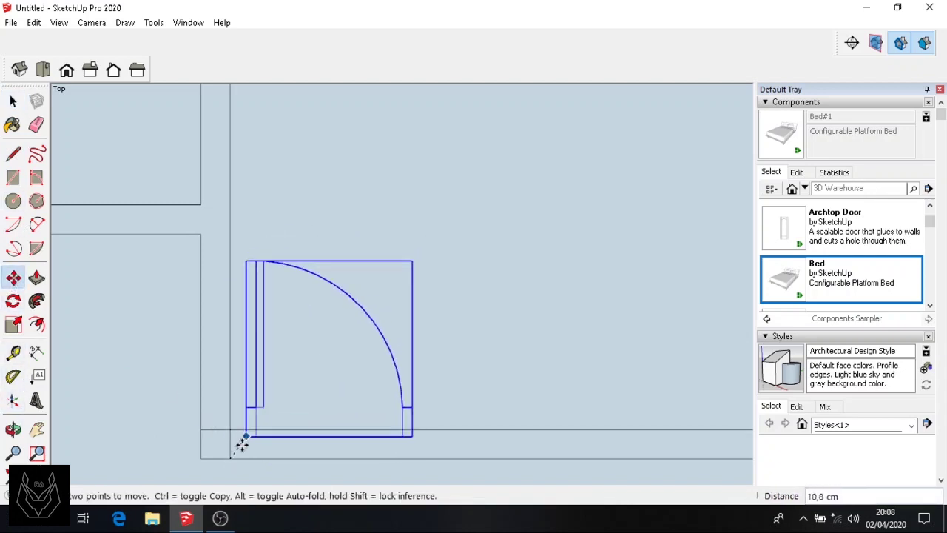
click(232, 448)
scroll(204, 337, down, 3)
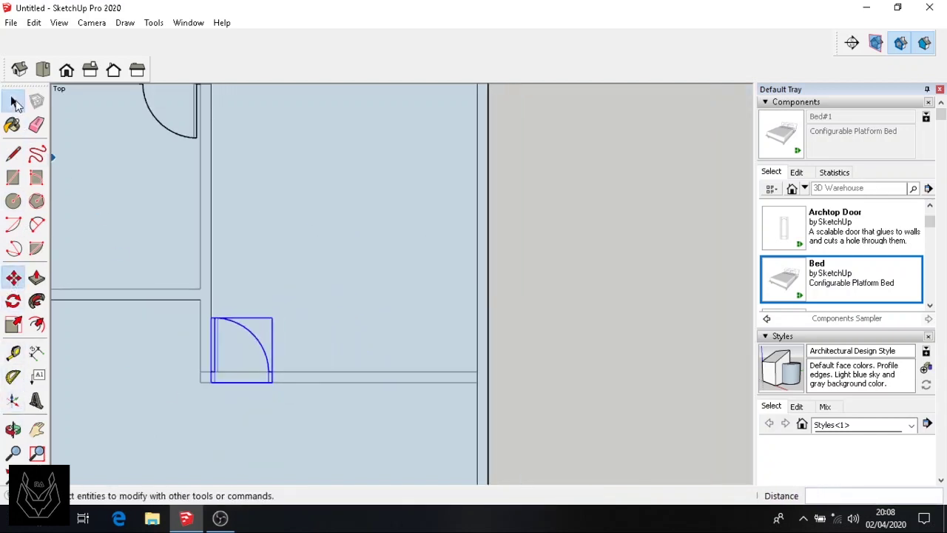
click(13, 101)
click(328, 295)
scroll(321, 289, down, 5)
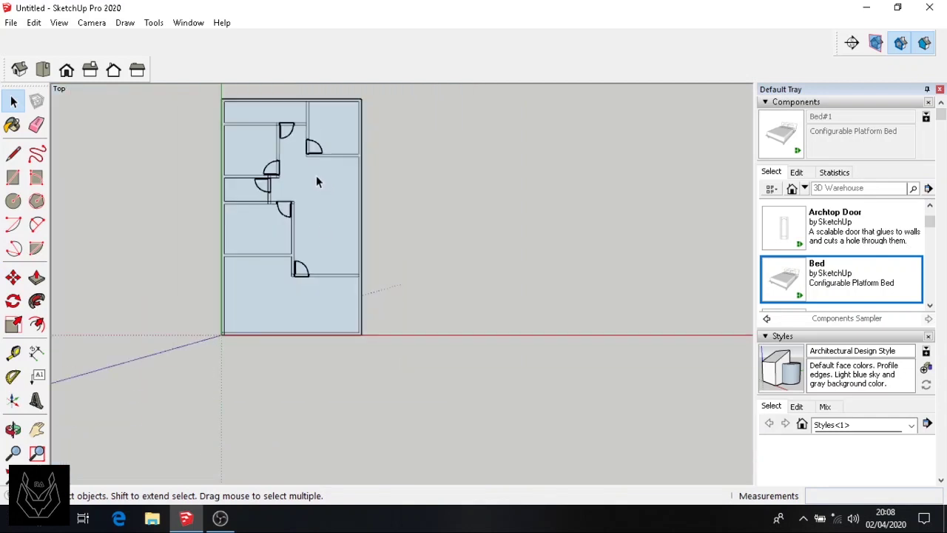
scroll(291, 194, up, 3)
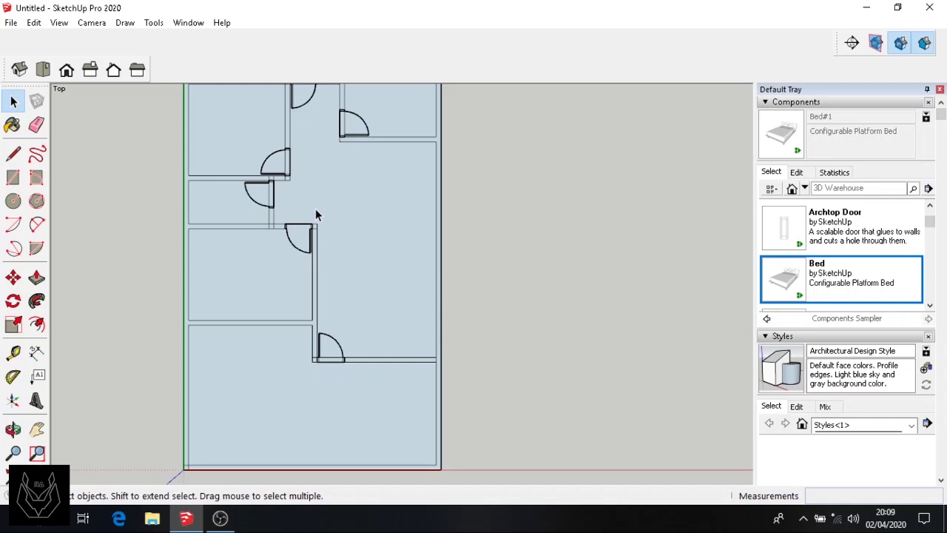
scroll(248, 325, up, 3)
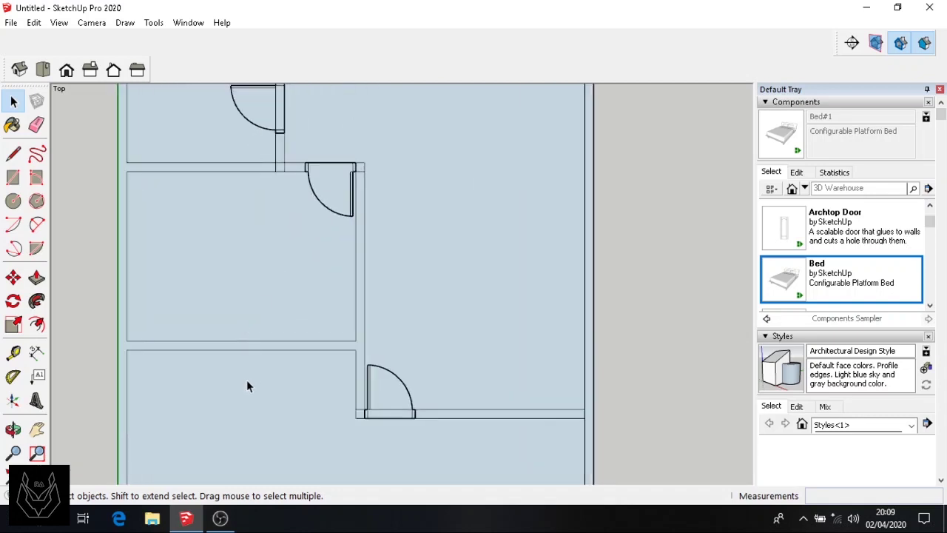
scroll(248, 385, up, 1)
scroll(247, 385, up, 2)
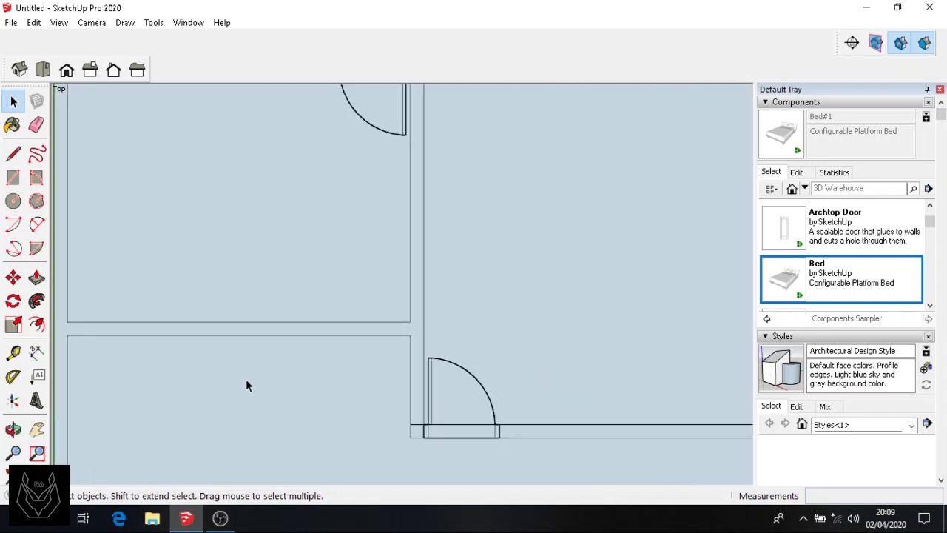
scroll(247, 384, down, 1)
scroll(148, 381, up, 1)
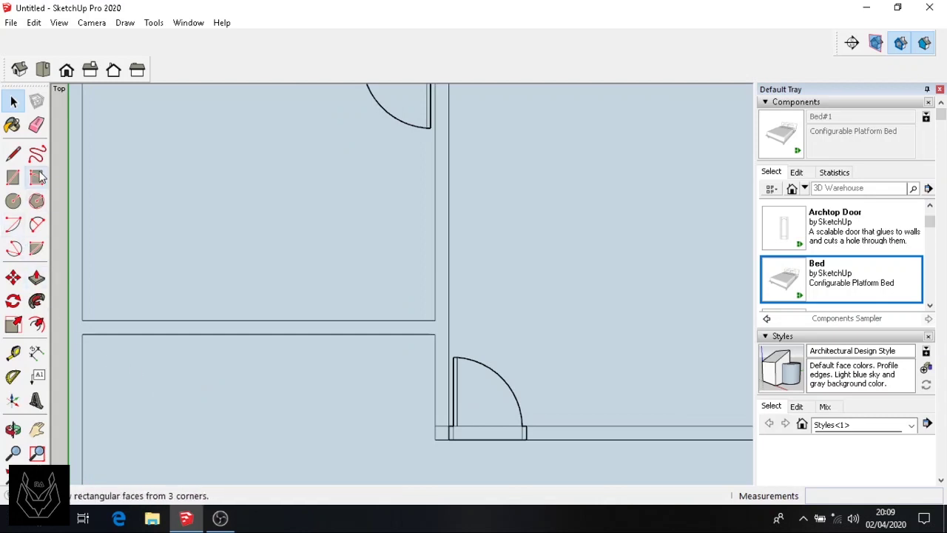
click(36, 353)
click(219, 319)
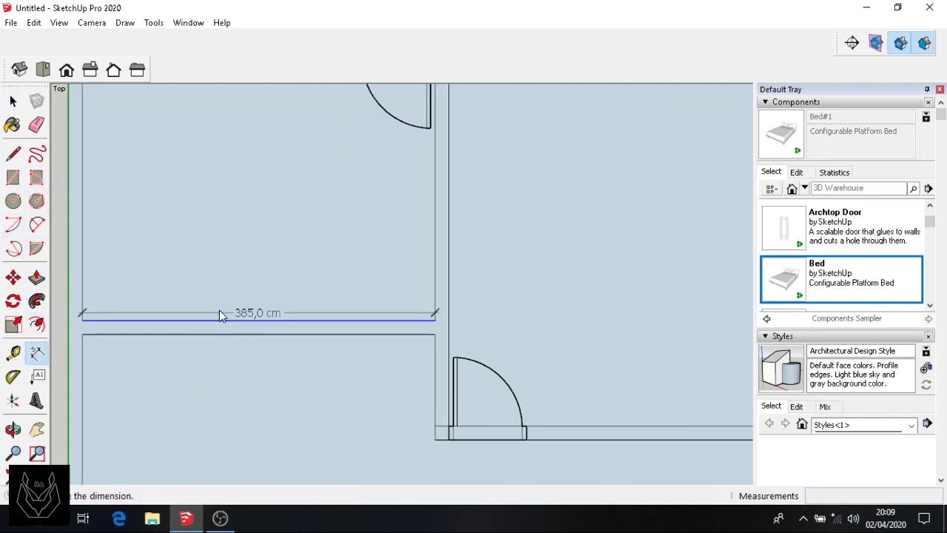
key(space)
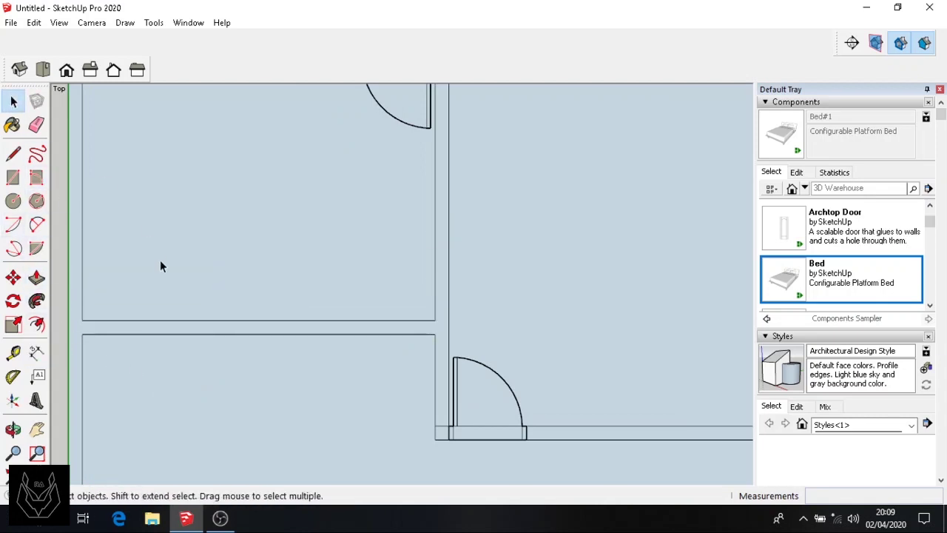
Step: Draw a 15 cm line across the wall between the two left rooms, starting from the midpoint of its upper edge
scroll(170, 279, down, 1)
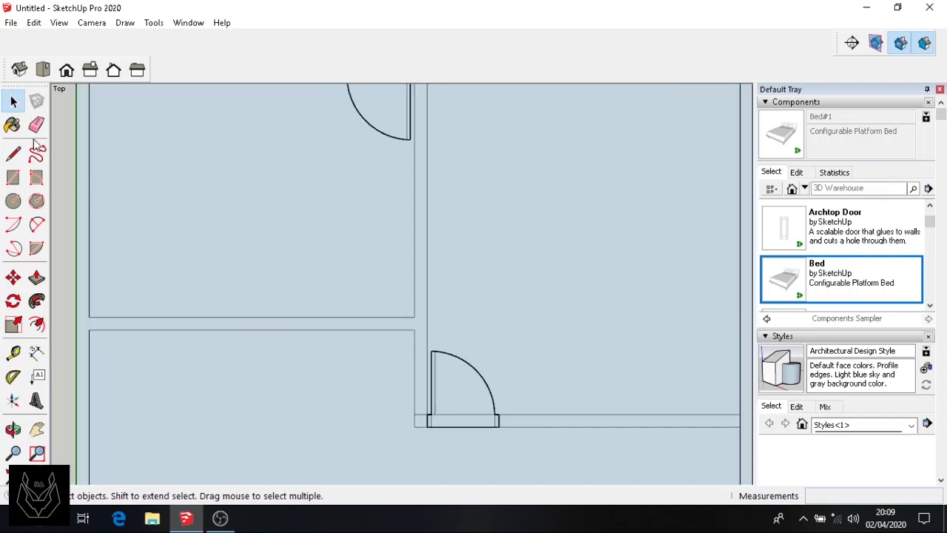
click(13, 153)
click(248, 317)
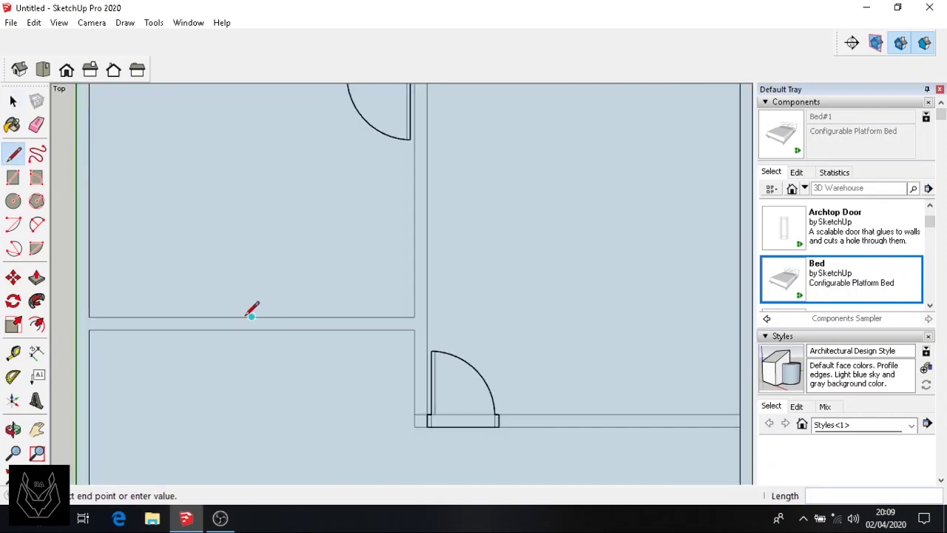
scroll(251, 333, up, 3)
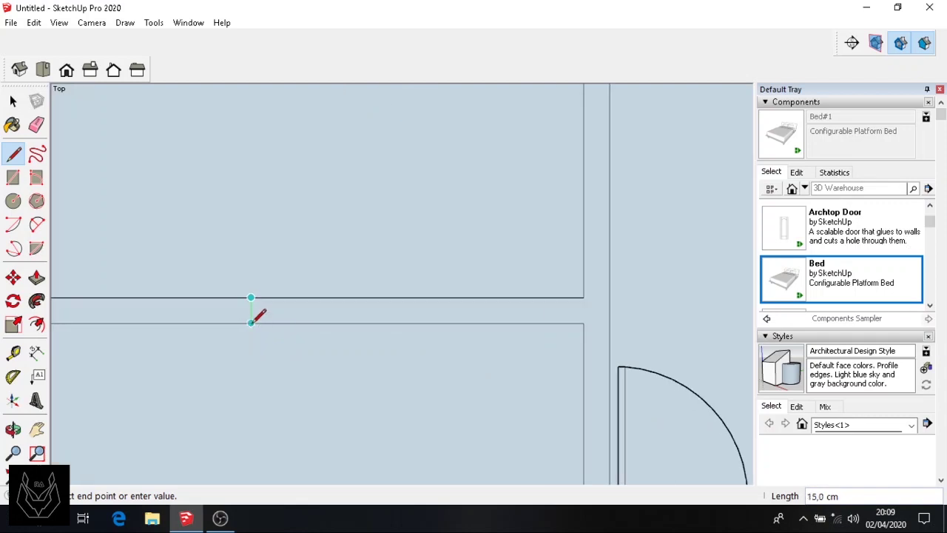
scroll(255, 318, down, 2)
scroll(256, 319, up, 4)
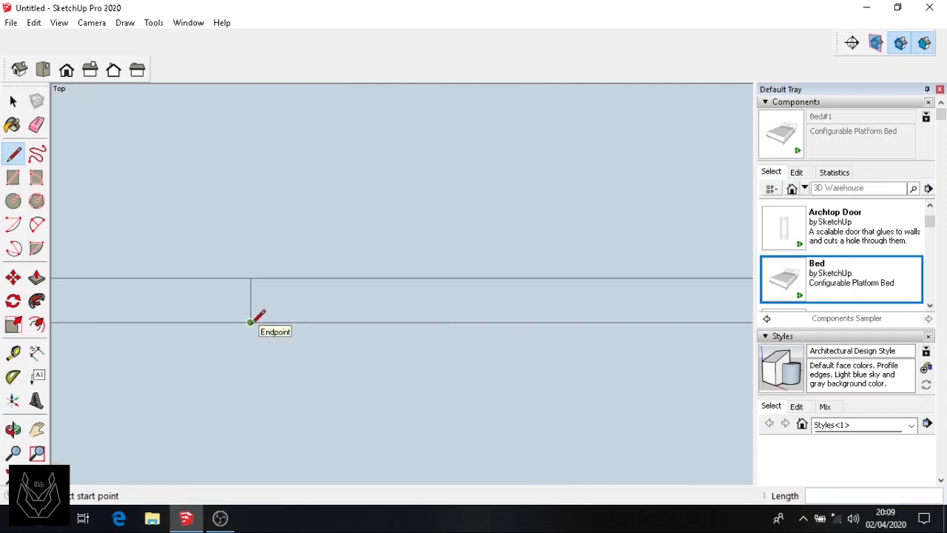
Step: Draw a 15 by 2.5 cm rectangle on each side of the line crossing the wall
click(13, 177)
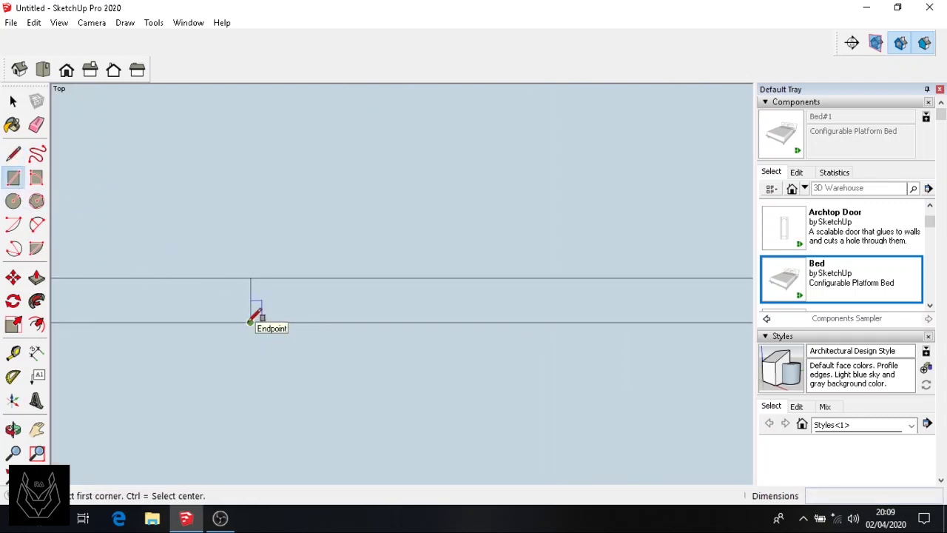
click(250, 321)
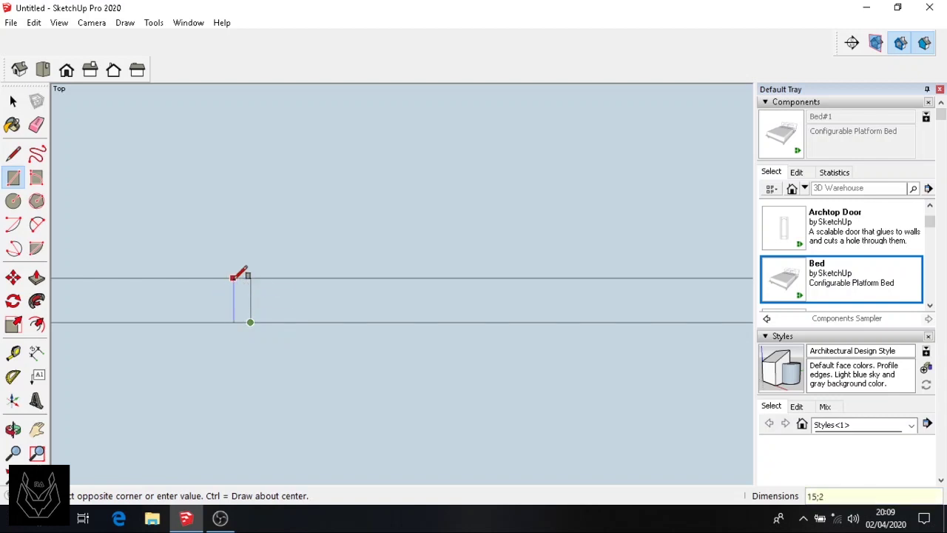
key(Return)
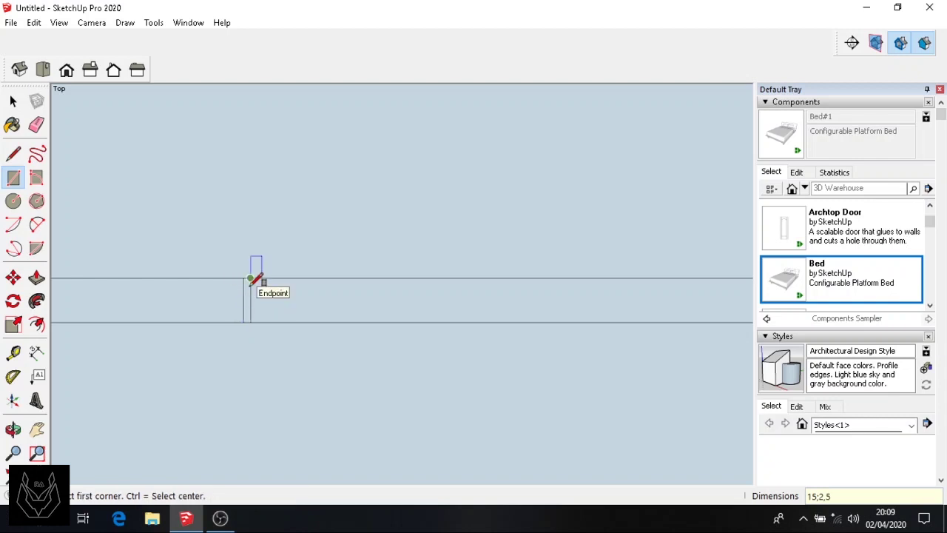
click(250, 278)
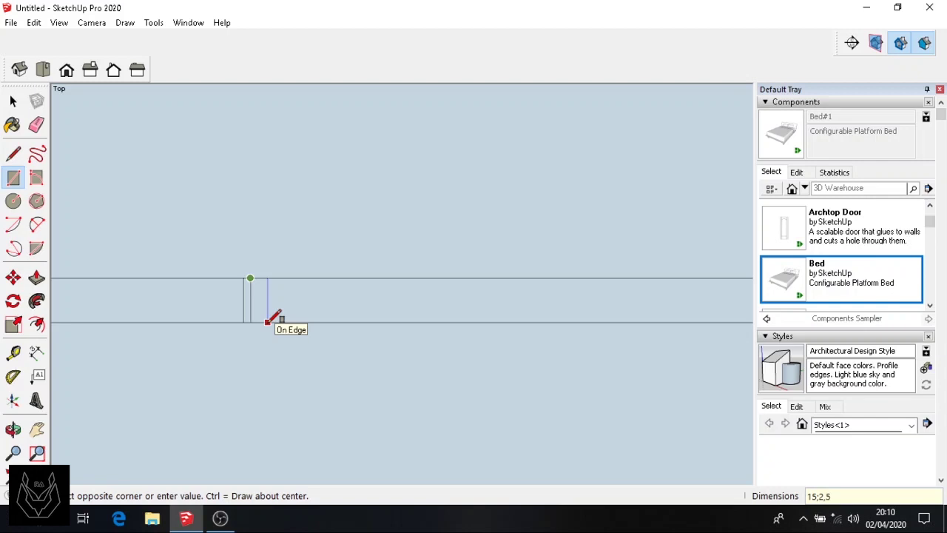
click(259, 322)
Step: Erase the centre line between the two narrow rectangles to leave a single window post
key(e)
scroll(237, 289, up, 2)
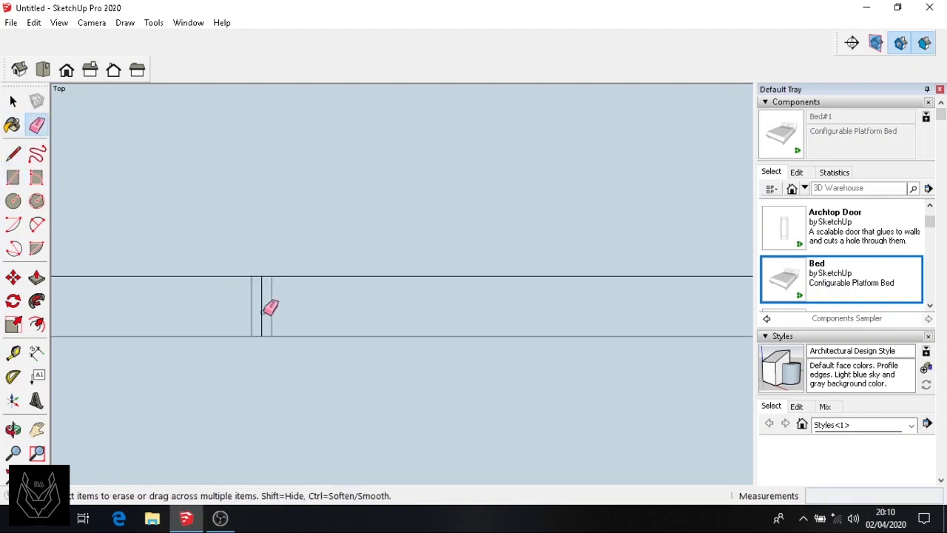
scroll(265, 303, down, 3)
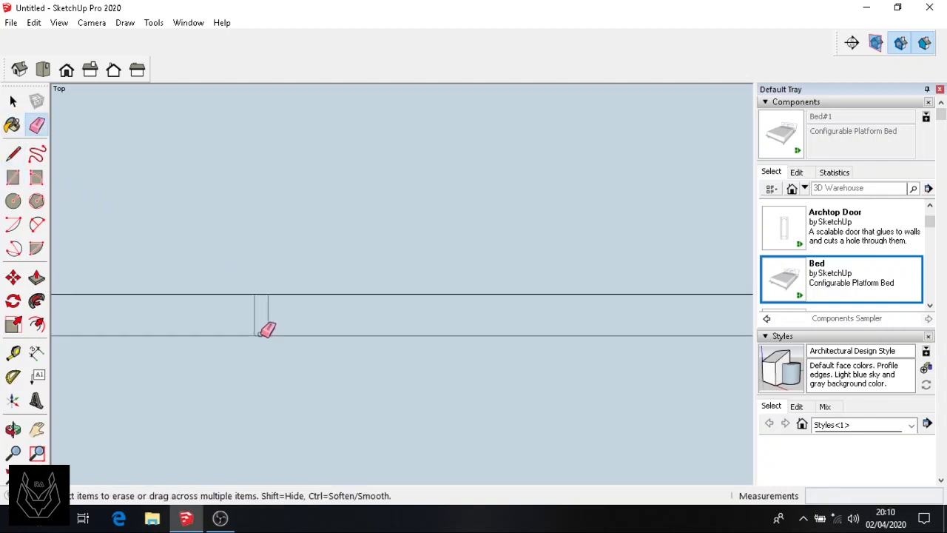
Step: Draw a 75 by 15 cm pane to the right of the window post, with a narrow 15 cm deep end post after it
click(13, 178)
scroll(266, 325, up, 2)
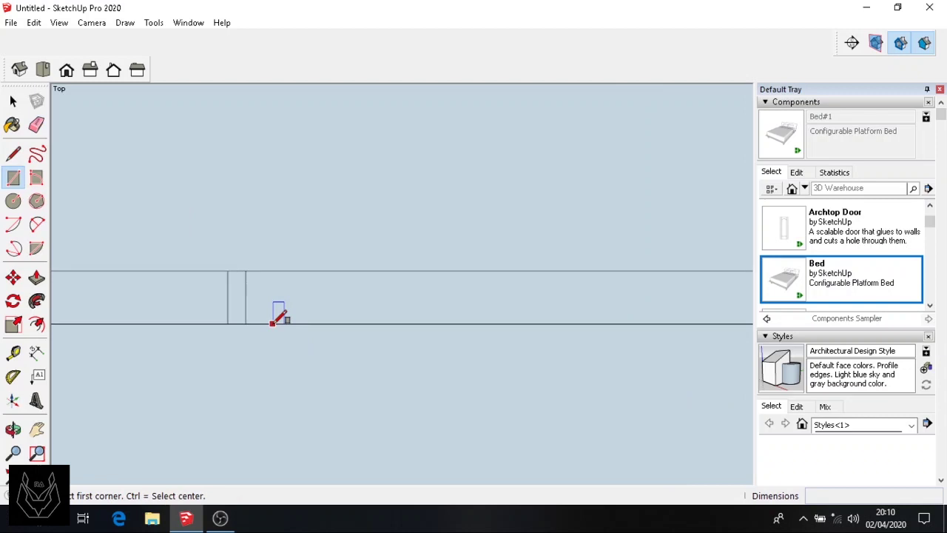
click(246, 270)
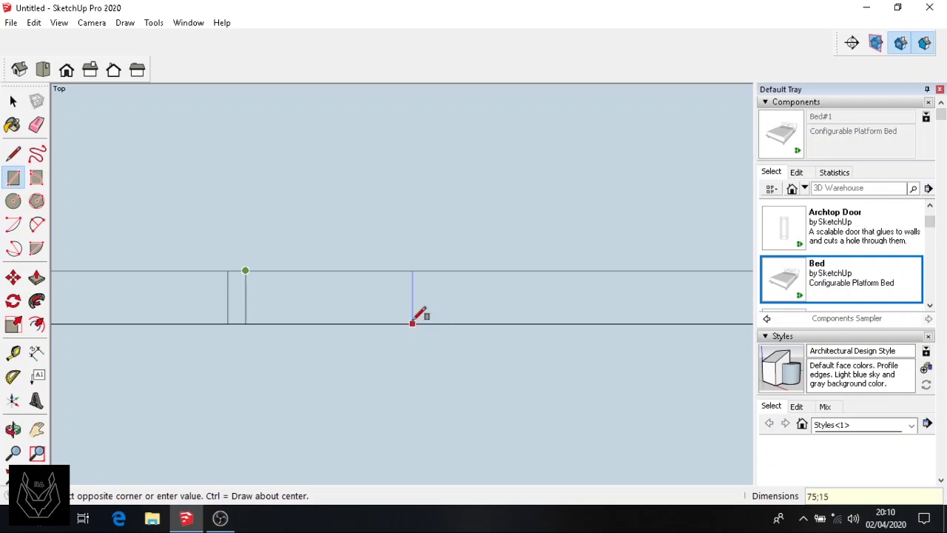
key(Return)
click(510, 269)
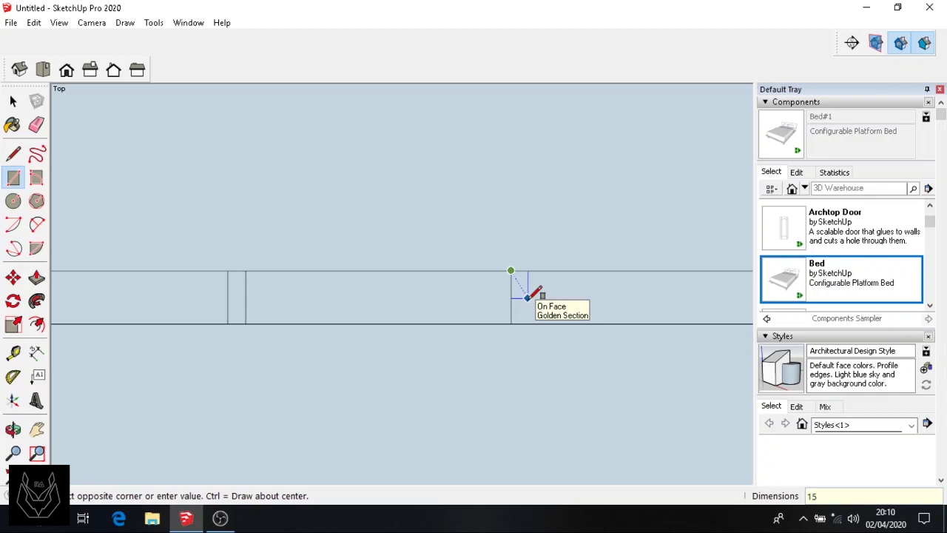
key(Escape)
scroll(211, 311, down, 5)
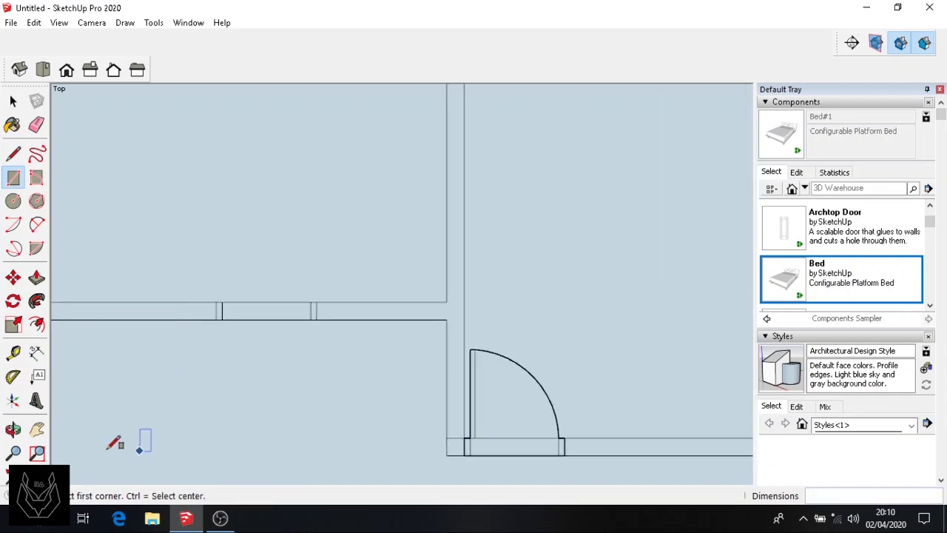
Step: Draw a matching 75 cm wide pane to the left of the window post, with a narrow 15 cm deep end post beside it
click(39, 437)
drag(178, 323, 323, 343)
scroll(296, 363, up, 3)
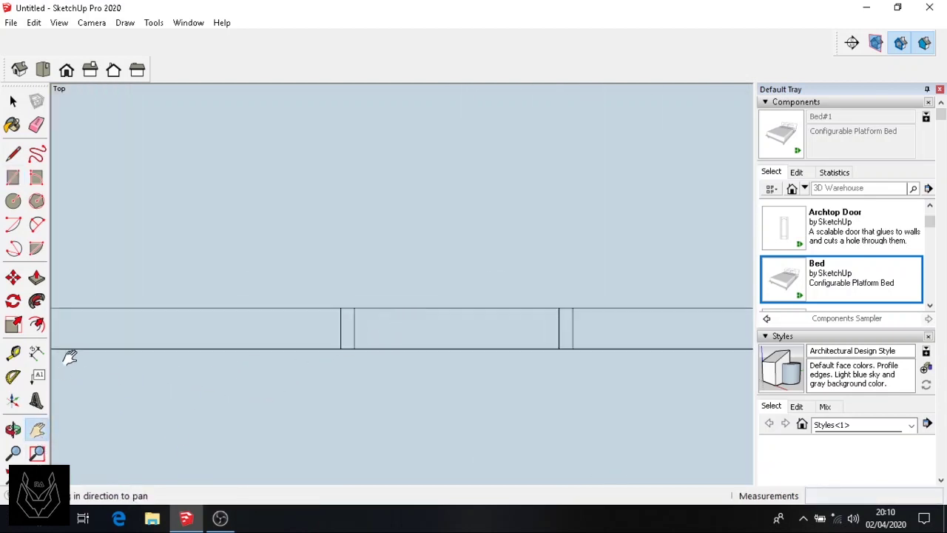
click(12, 177)
click(340, 348)
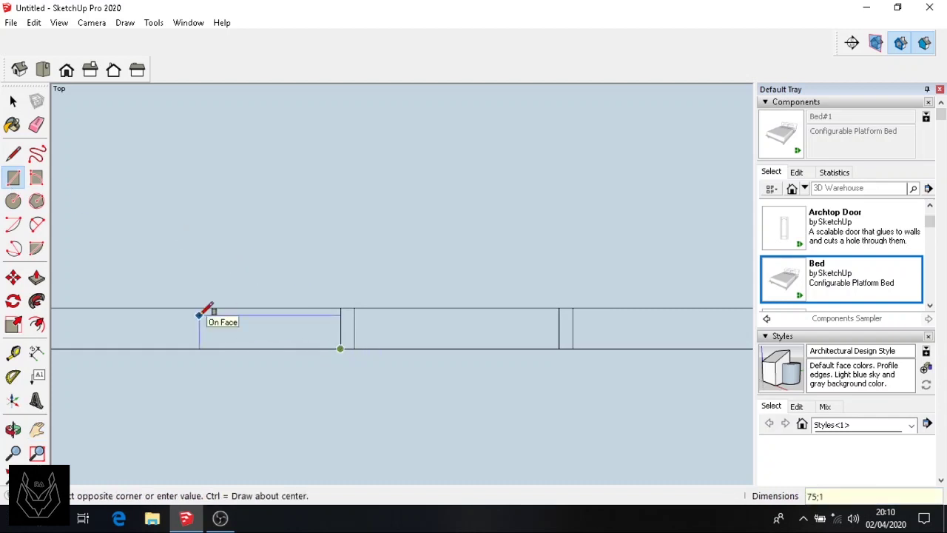
key(Escape)
click(136, 348)
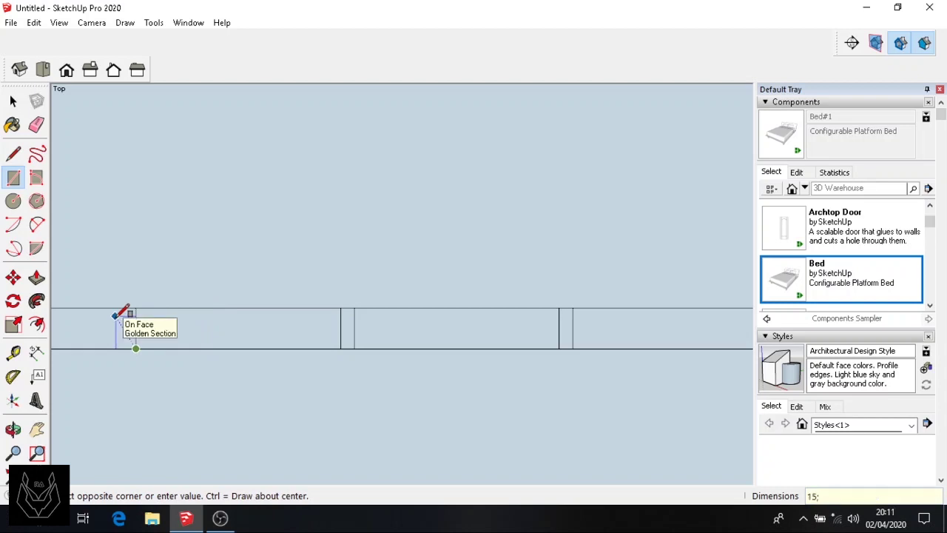
click(116, 316)
scroll(70, 249, up, 2)
Step: Draw a 75 cm glass line lengthwise through the middle of each of the two window panes
key(l)
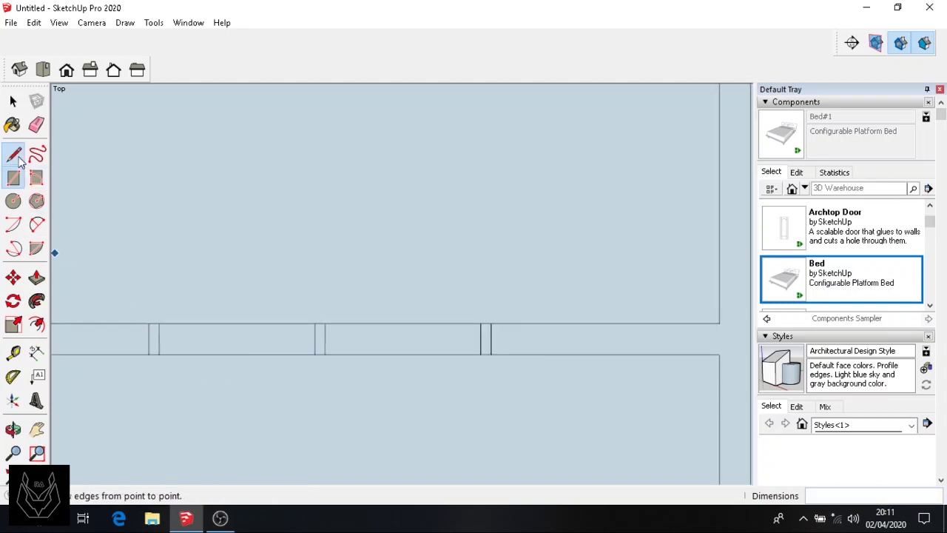
scroll(191, 356, up, 1)
click(185, 357)
click(436, 357)
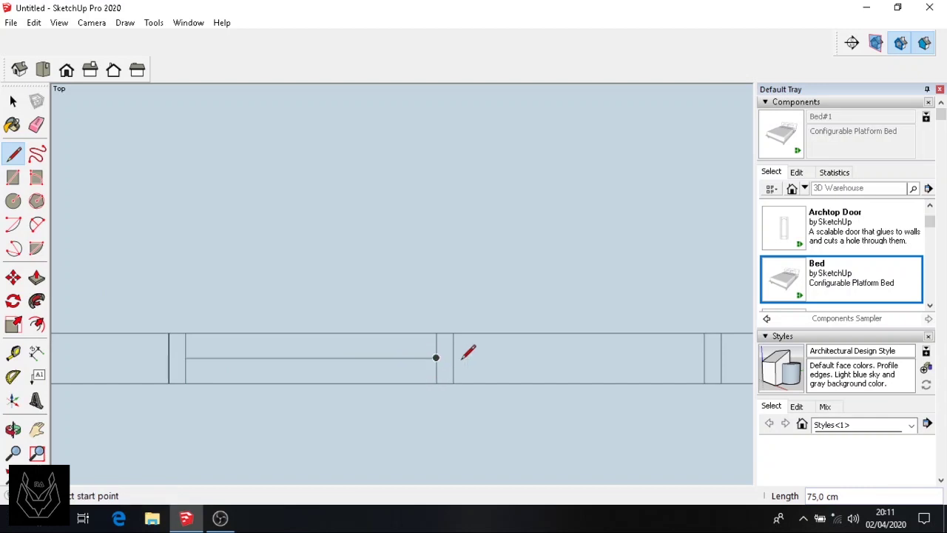
click(453, 358)
click(705, 357)
scroll(549, 383, down, 2)
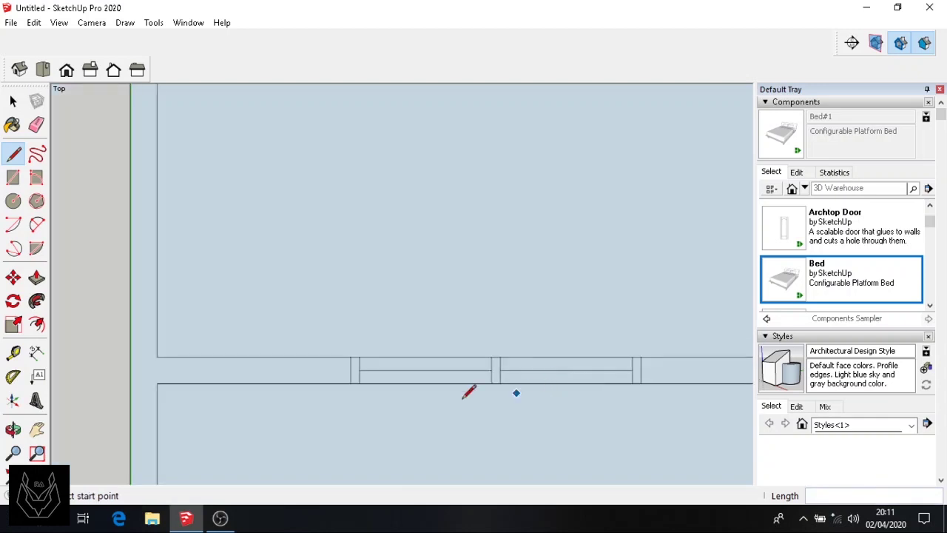
Step: Group all edges and faces of the two-pane window symbol
key(h)
drag(497, 424, 414, 398)
scroll(414, 397, down, 2)
scroll(347, 389, up, 2)
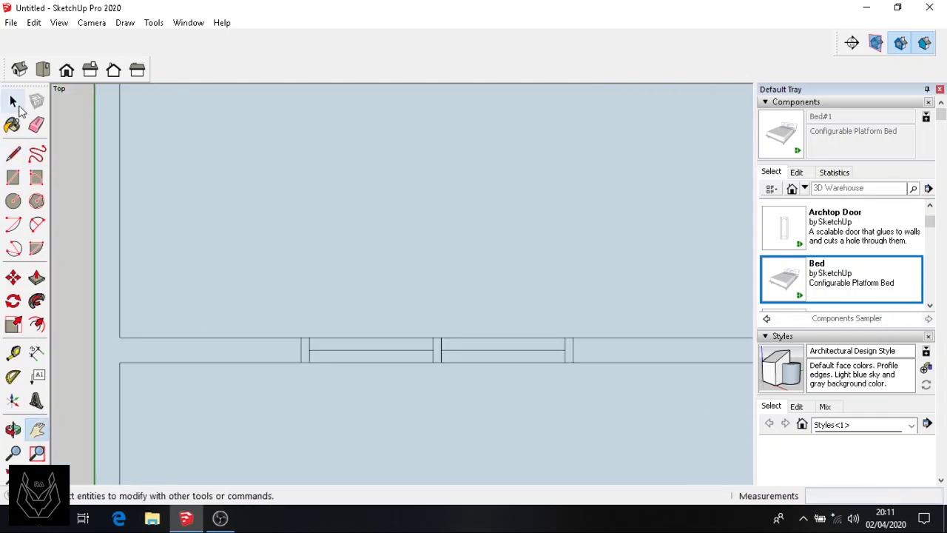
click(16, 105)
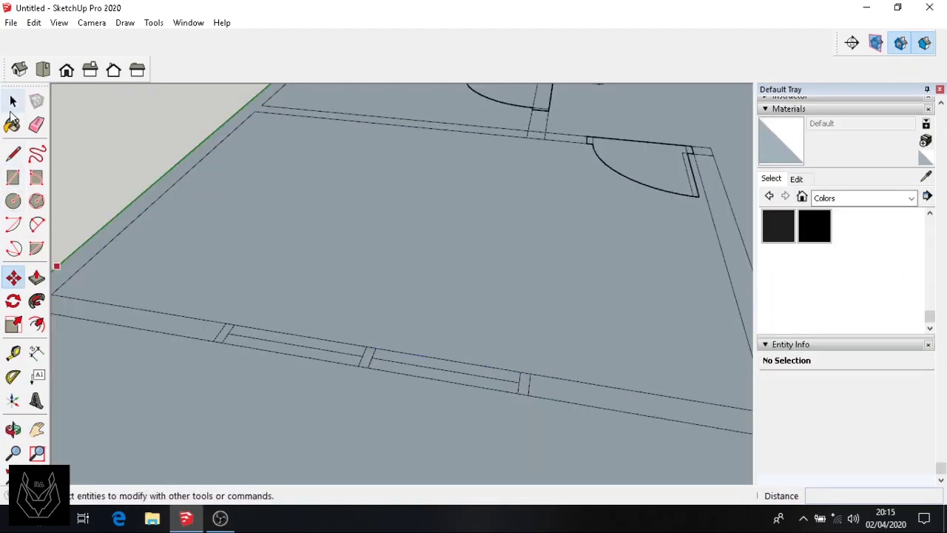
click(12, 101)
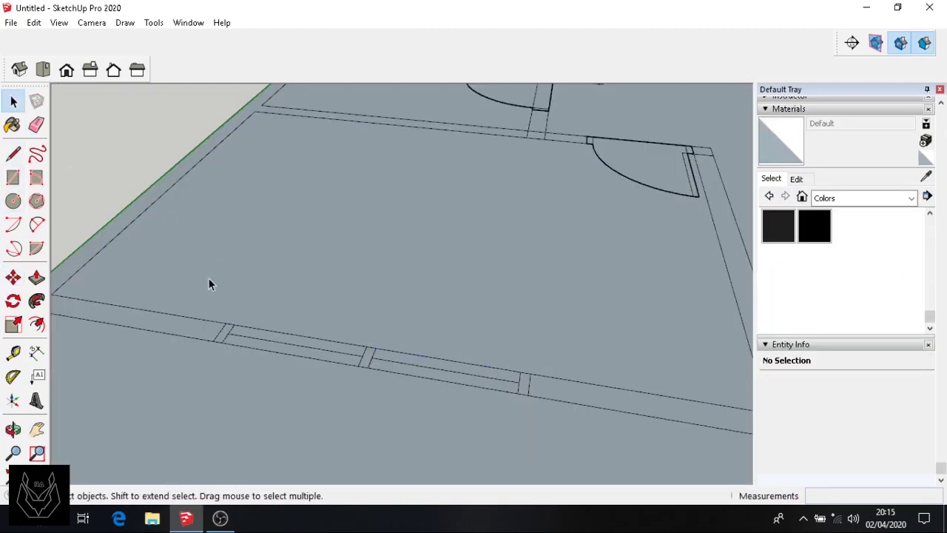
drag(210, 281, 550, 444)
right_click(399, 366)
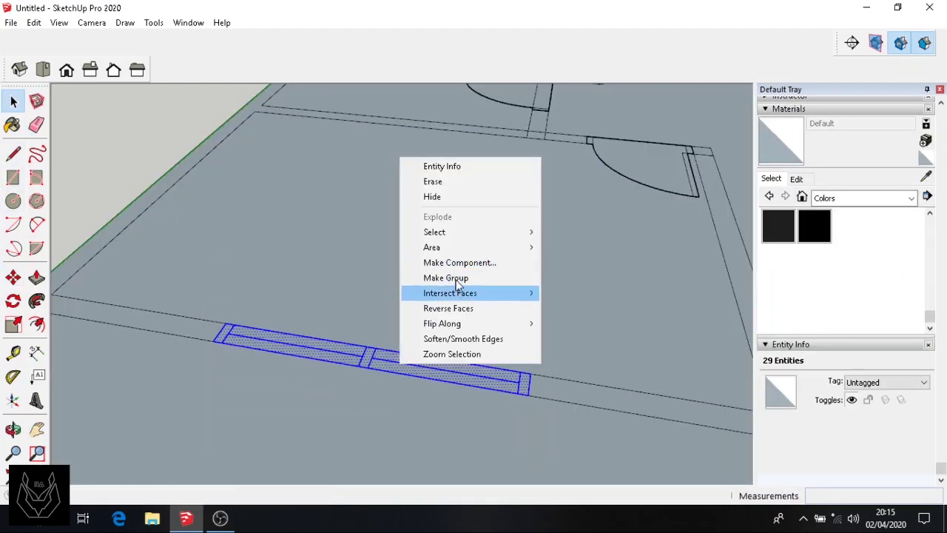
click(447, 277)
Step: In top view, copy the window group into the large right room, above its lower wall
scroll(444, 347, down, 3)
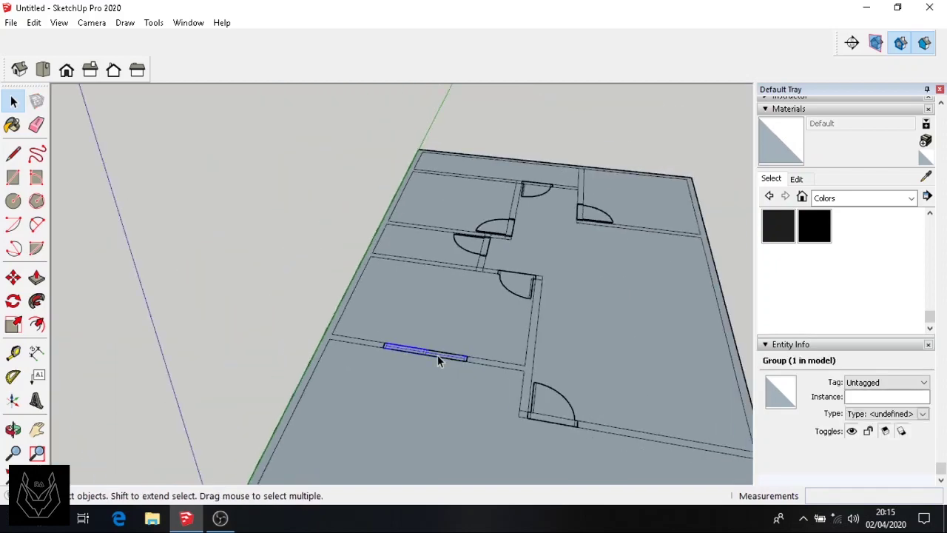
click(12, 276)
scroll(431, 352, up, 5)
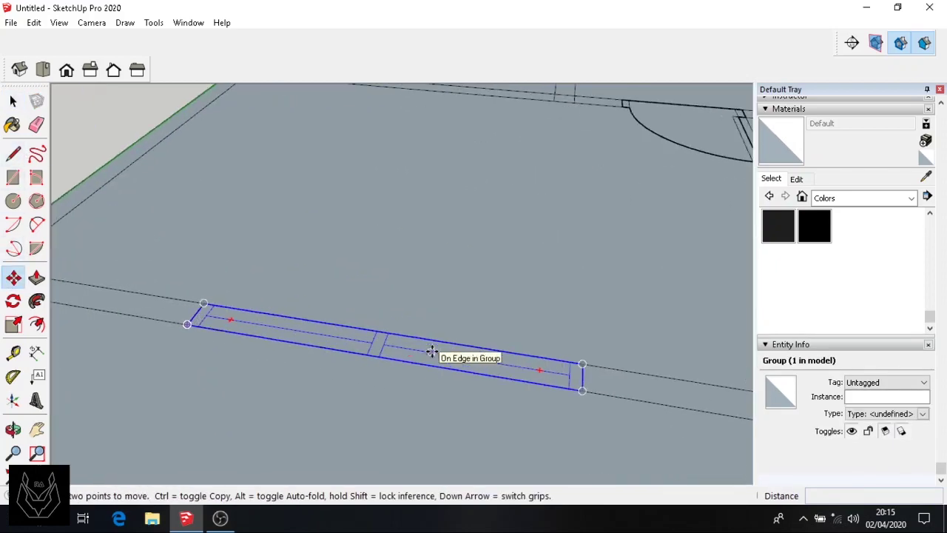
click(43, 69)
scroll(353, 393, down, 4)
scroll(323, 374, up, 3)
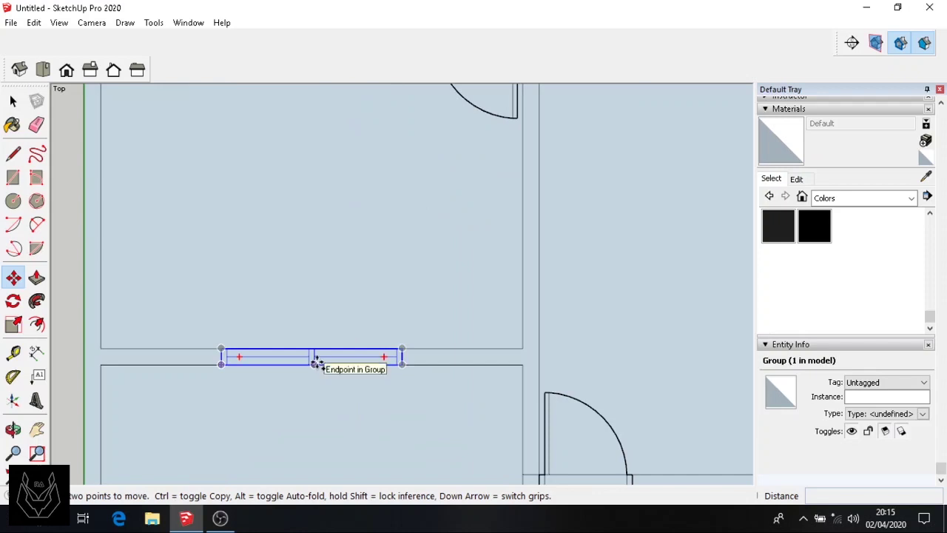
key(ctrl)
click(316, 362)
scroll(562, 403, up, 1)
click(675, 365)
scroll(658, 421, down, 2)
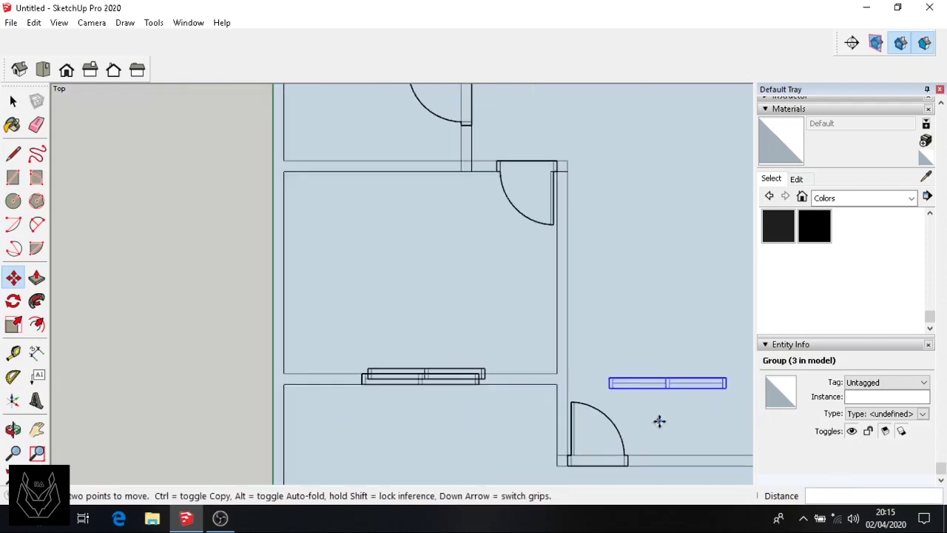
Step: Move the window copy into the large right room's lower wall, right of the door and flush with both wall faces
click(37, 429)
scroll(473, 345, up, 3)
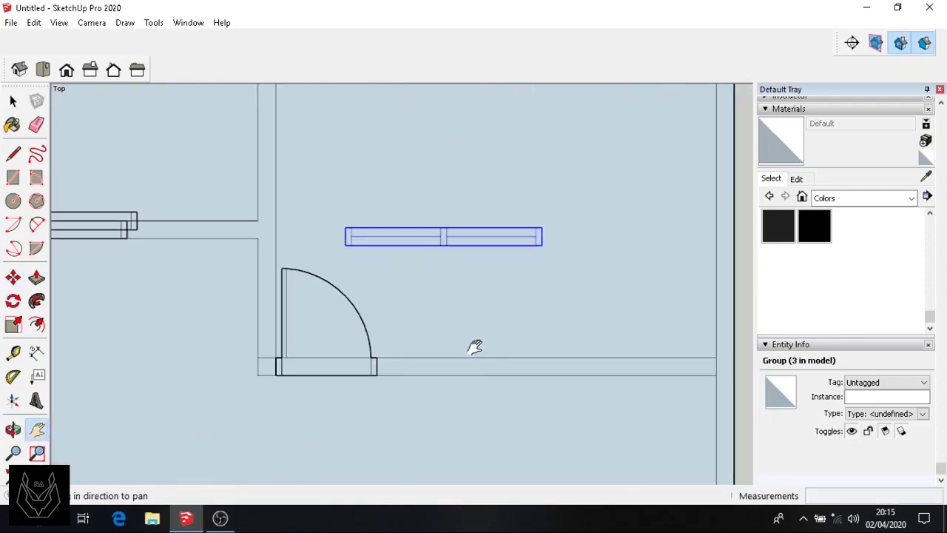
click(13, 279)
click(416, 245)
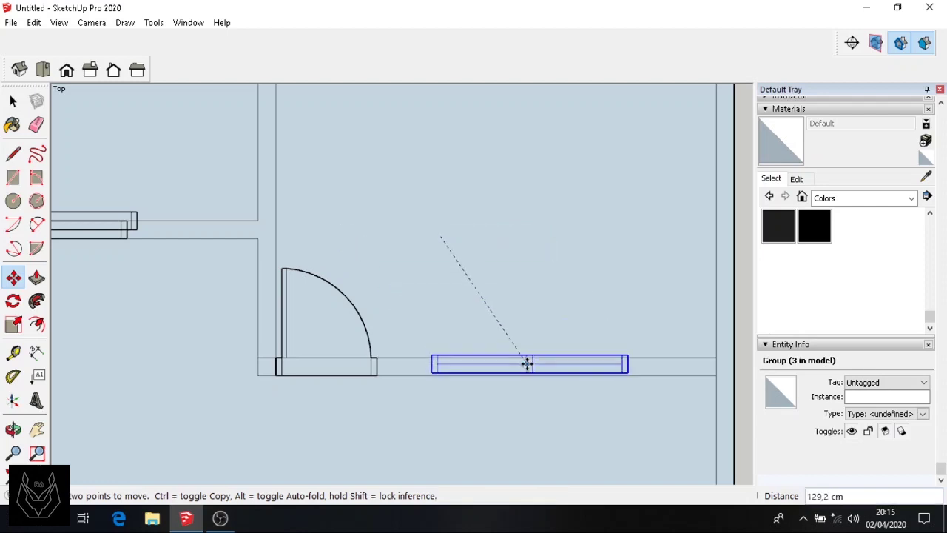
click(529, 365)
scroll(676, 402, up, 4)
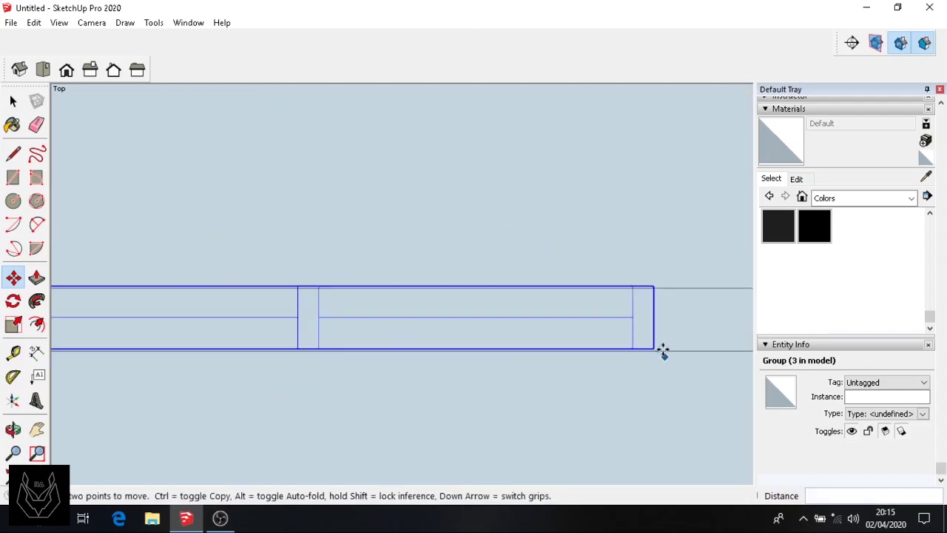
click(663, 349)
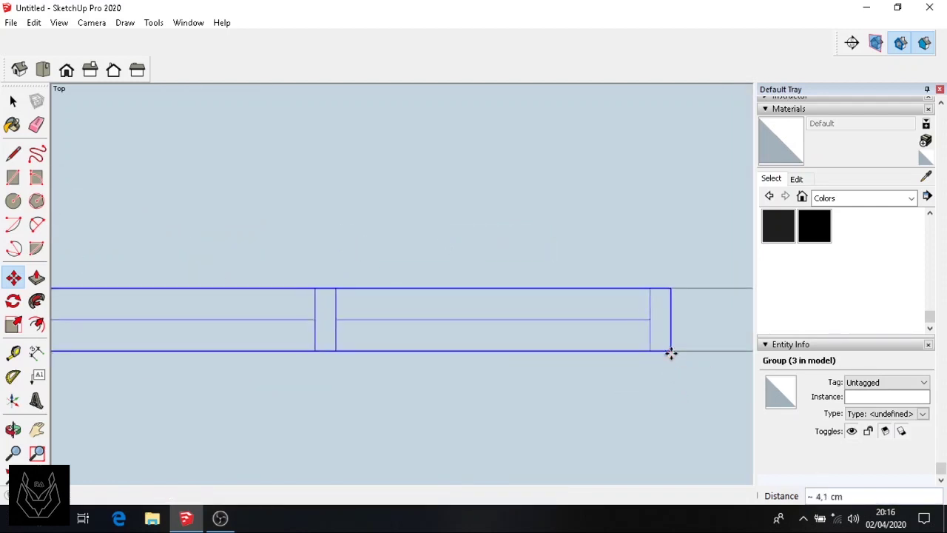
Step: Move the extra window copy overlapping the original up into the middle of the left room
scroll(670, 353, down, 5)
scroll(185, 262, down, 3)
scroll(133, 279, up, 5)
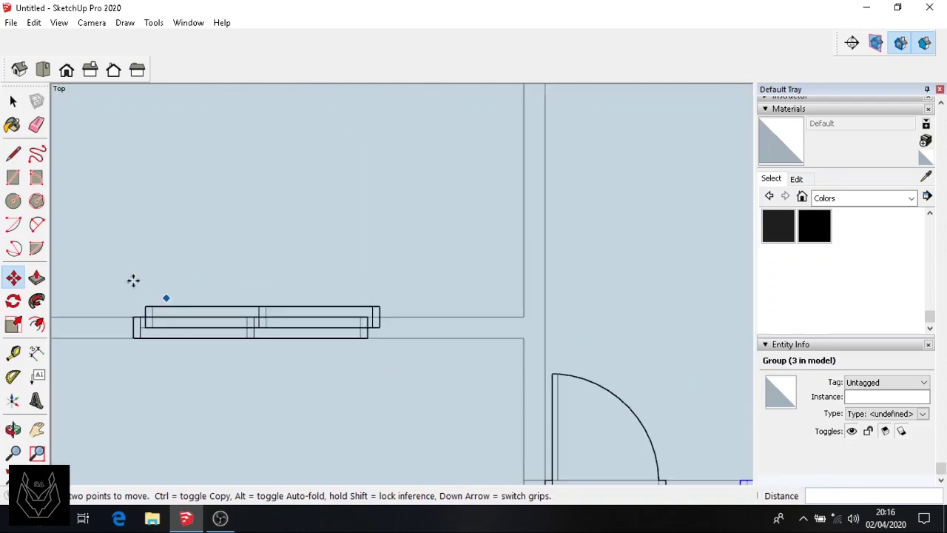
key(space)
click(198, 311)
click(198, 307)
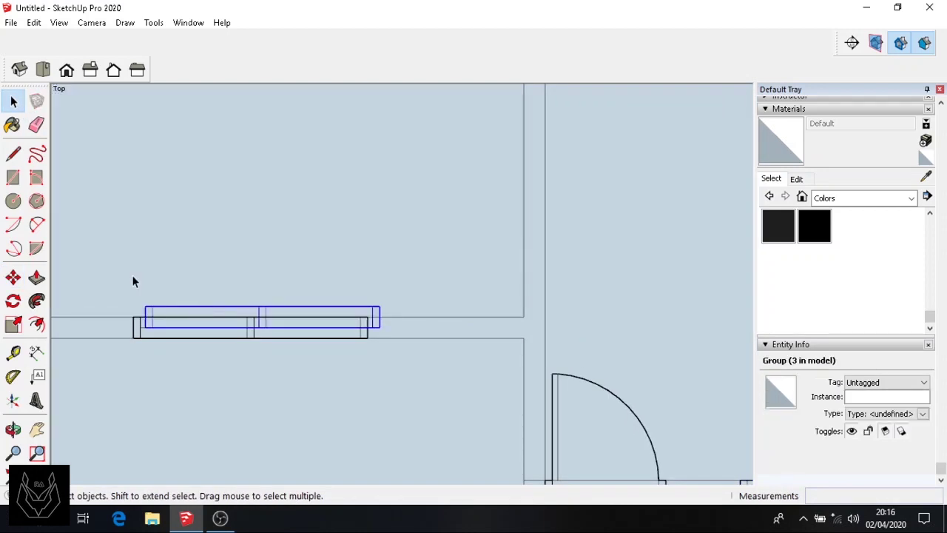
click(13, 278)
drag(180, 315, 182, 126)
Step: Move the extra window copy about 612 cm up into the upper wall of the upper left room, beside the hallway door
scroll(210, 201, down, 1)
scroll(210, 201, down, 5)
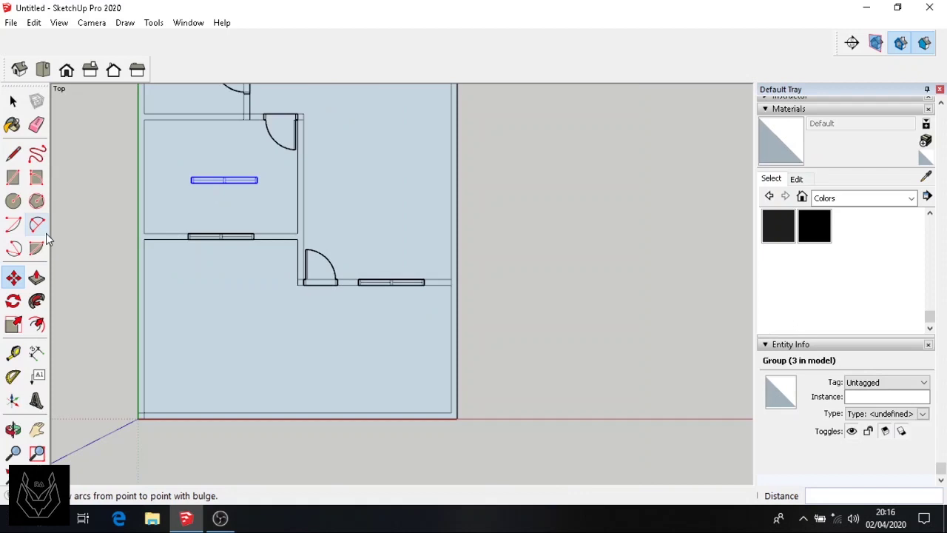
click(37, 429)
drag(180, 321, 180, 480)
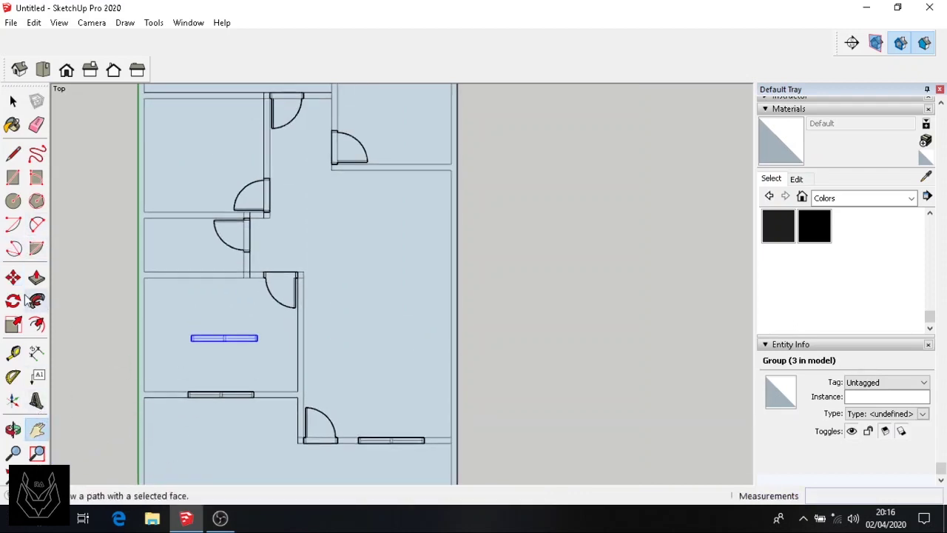
click(13, 279)
drag(205, 340, 181, 98)
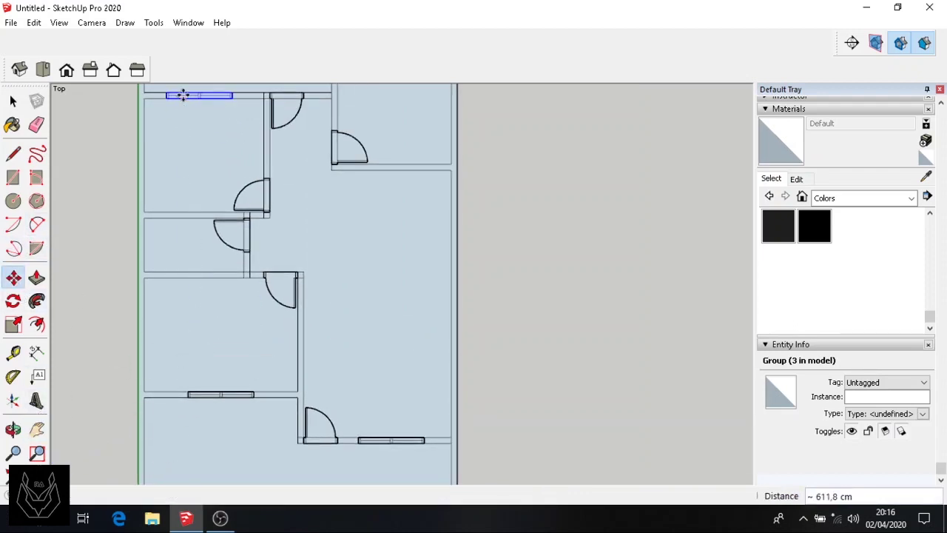
Step: Clear the window selection and examine the door and window placement across the whole floor plan
click(37, 429)
drag(174, 308, 186, 372)
scroll(226, 262, up, 8)
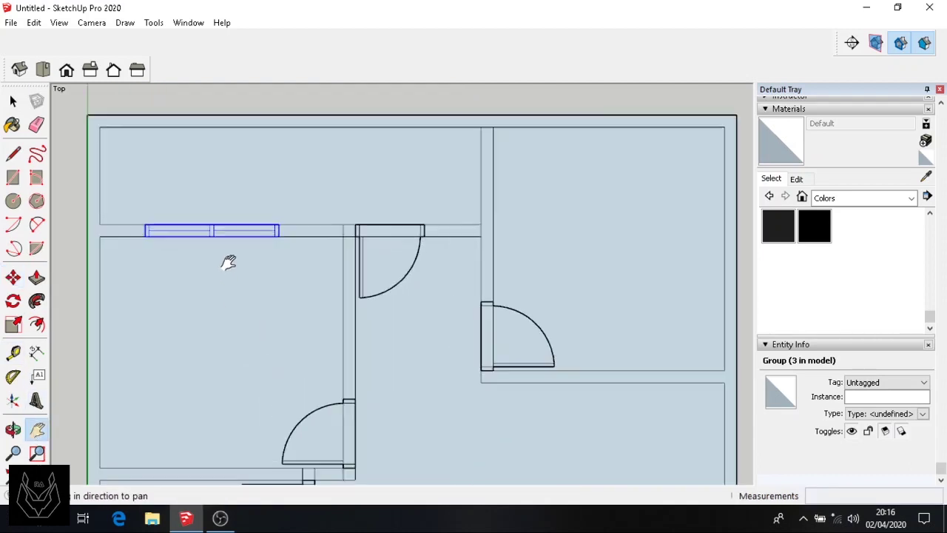
scroll(417, 288, down, 10)
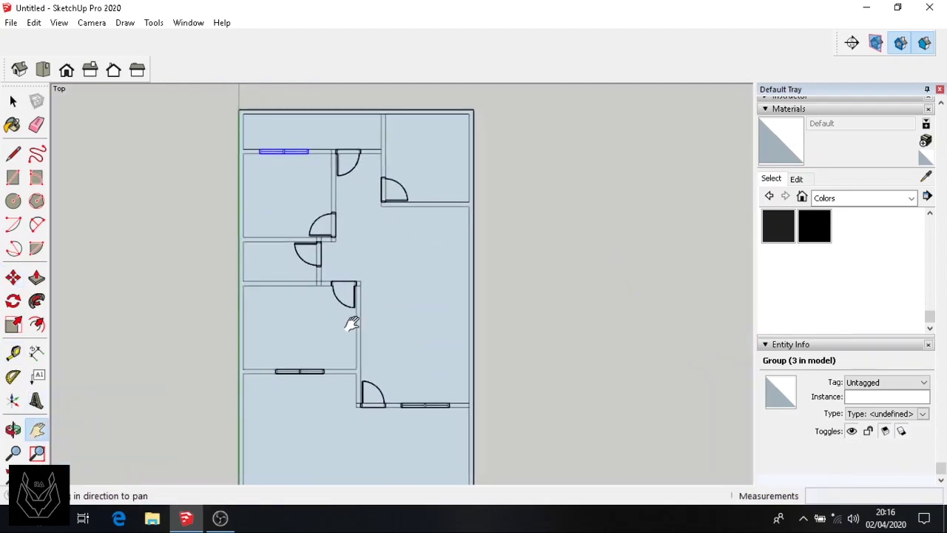
click(13, 101)
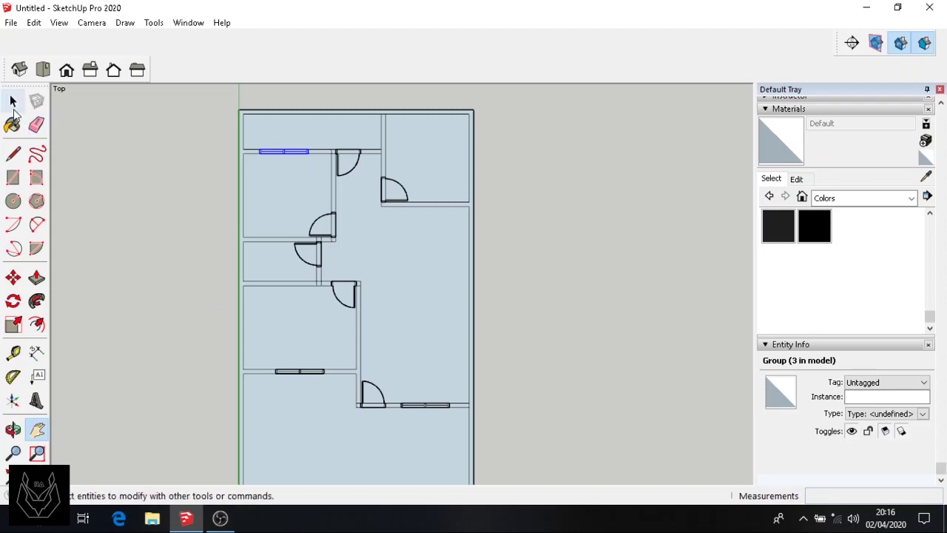
click(147, 241)
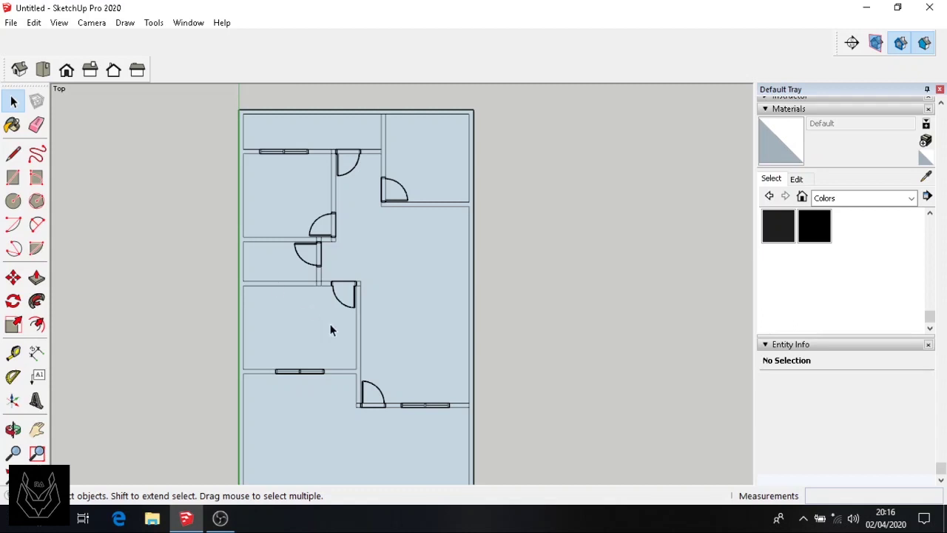
scroll(353, 442, down, 3)
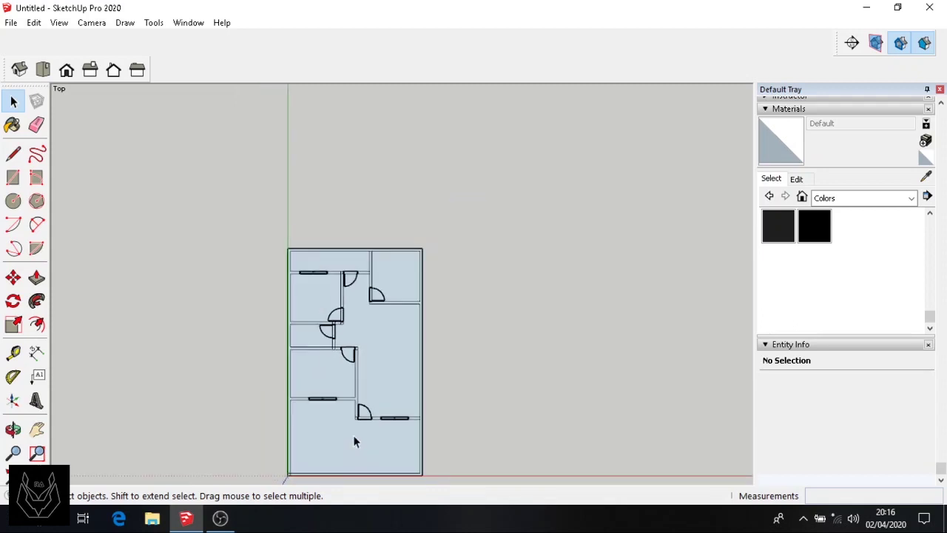
scroll(353, 442, up, 5)
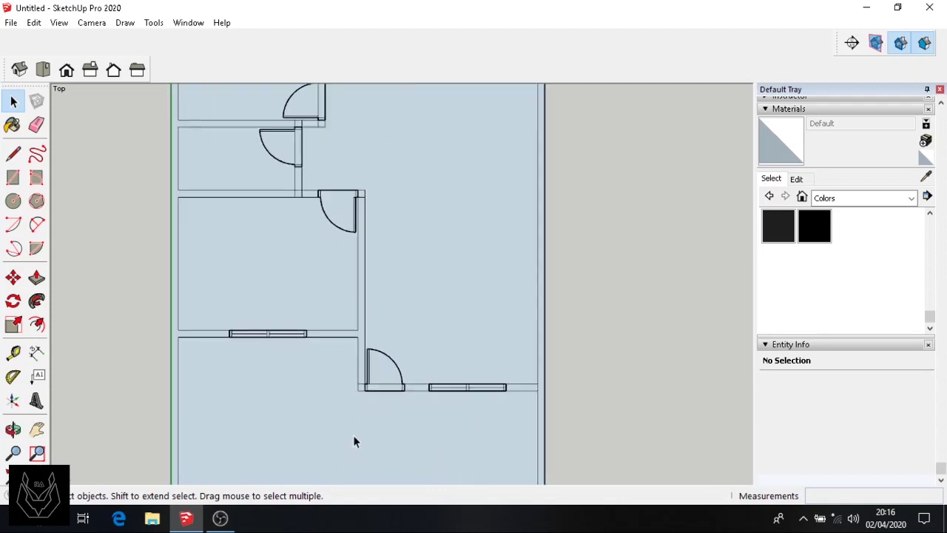
Step: Add a horizontal guide line 150 cm inward from the inner edge of the front wall
click(37, 429)
drag(248, 422, 188, 250)
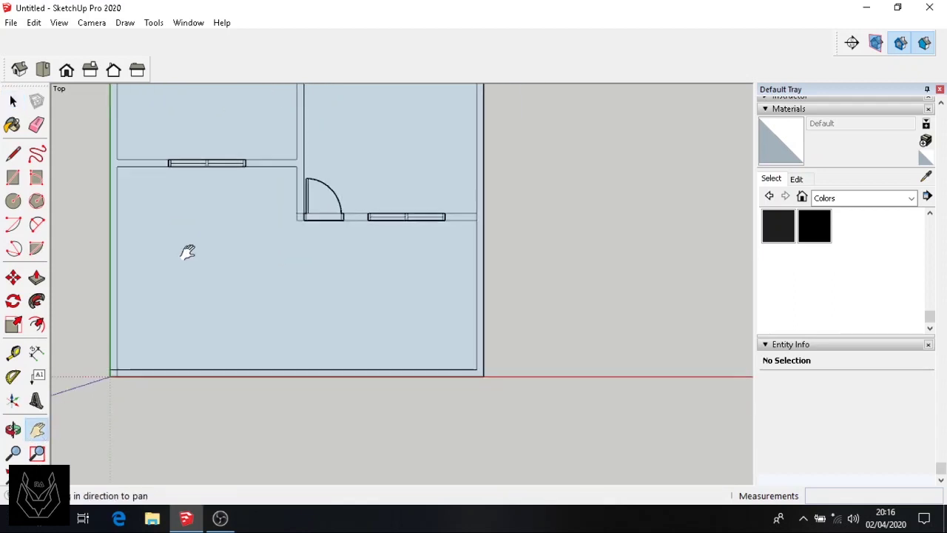
click(13, 353)
click(331, 369)
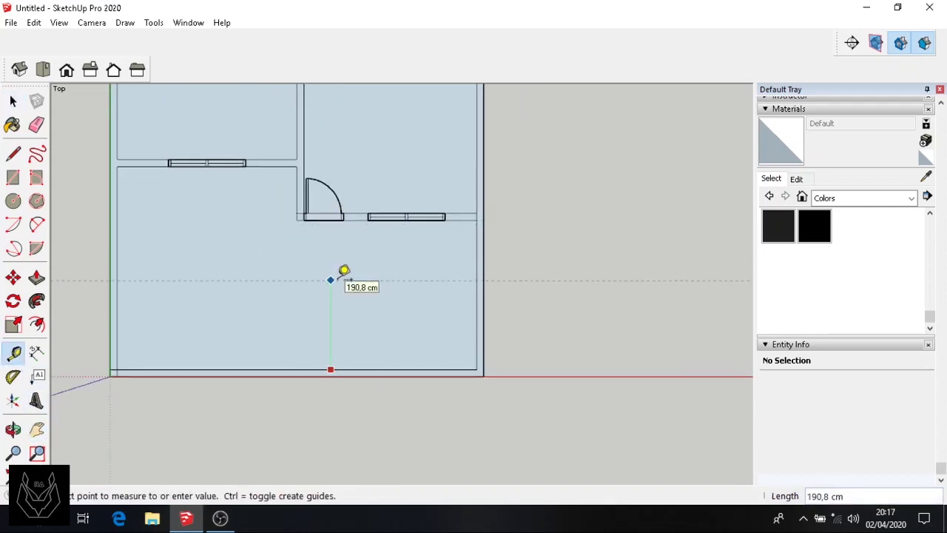
text(150)
key(Return)
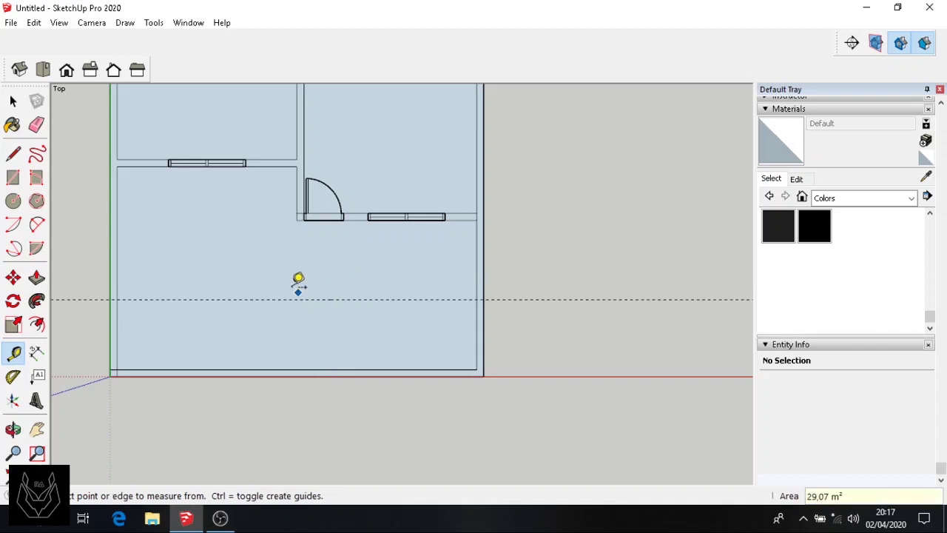
Step: Add a vertical guide line 250 cm inward from the inner edge of the left outer wall in the front yard
click(116, 326)
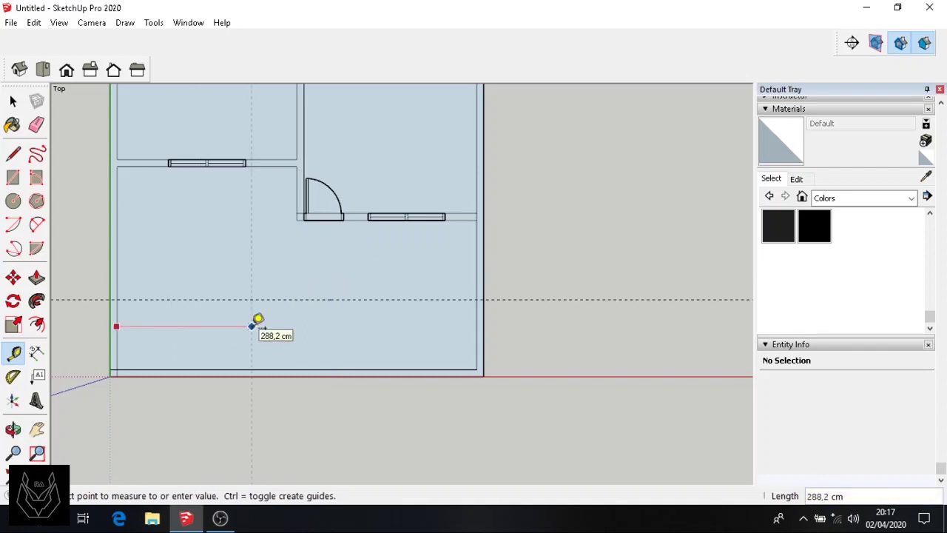
text(250)
key(Return)
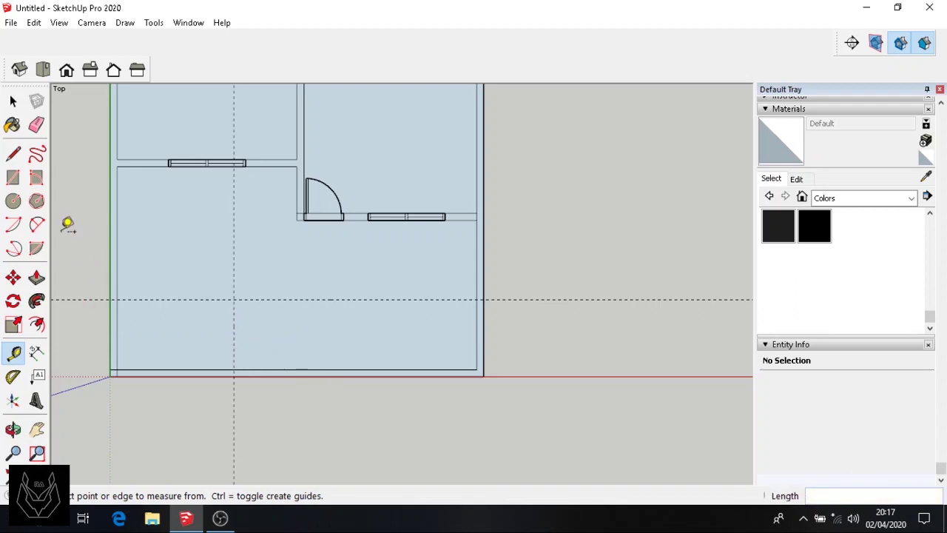
Step: Draw an L-shaped line along the guides, from the front bedroom's window wall to their intersection and across to the right outer wall
click(12, 153)
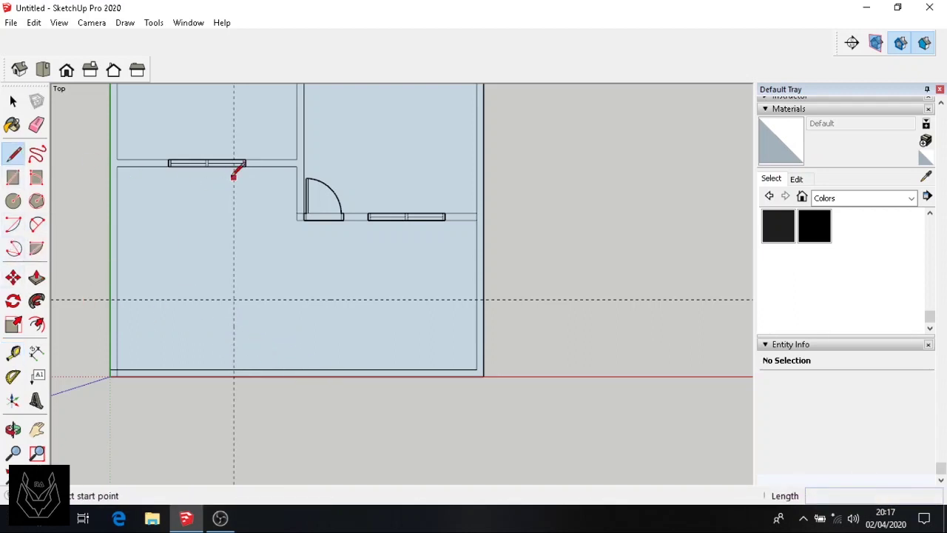
scroll(241, 164, up, 2)
click(233, 163)
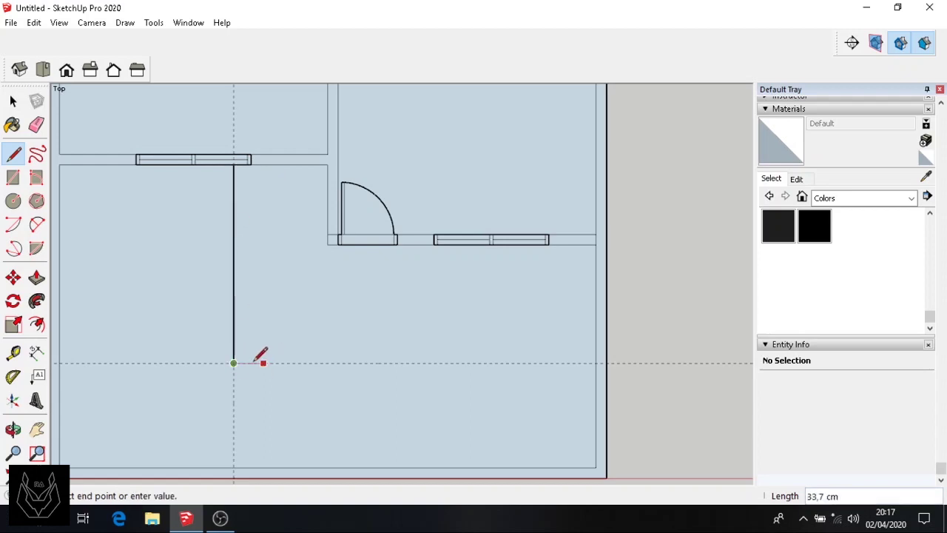
scroll(323, 338, down, 3)
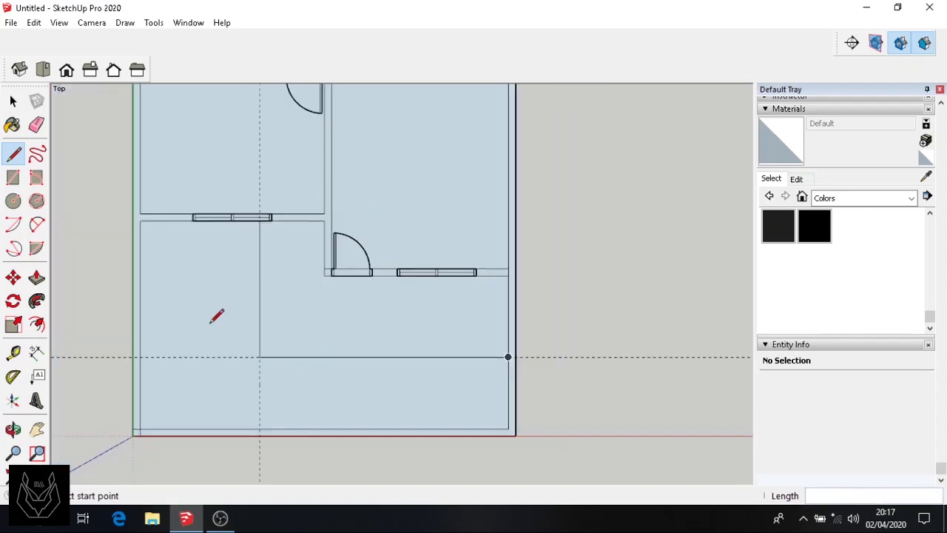
Step: Erase both guide lines in the front yard
click(36, 125)
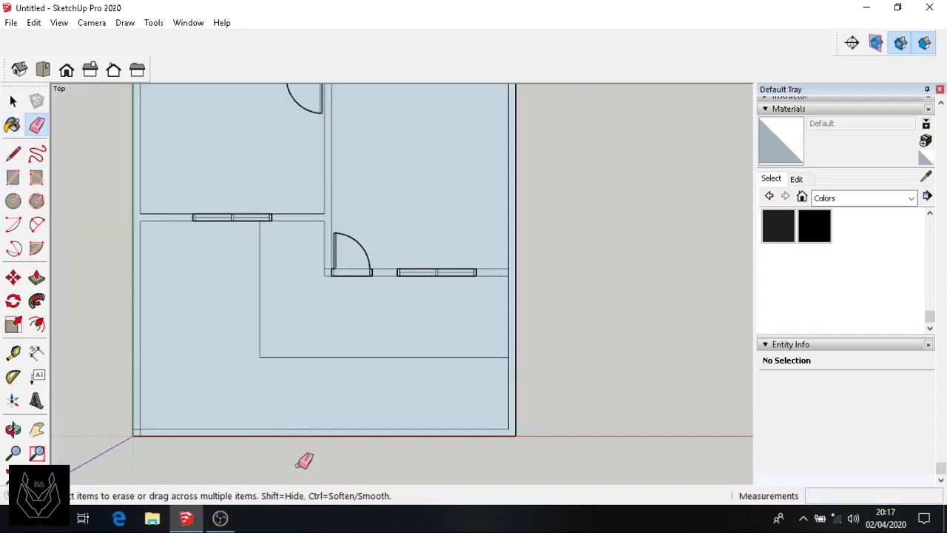
scroll(556, 376, down, 1)
scroll(351, 434, up, 2)
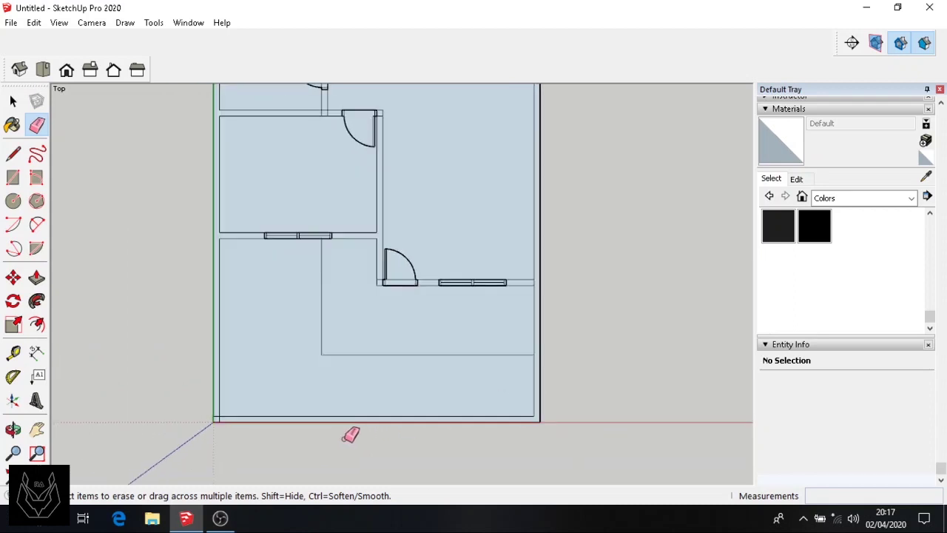
Step: Draw a line from the corner of the L-shaped division straight down to the front wall's inner edge
click(12, 153)
click(317, 337)
click(317, 410)
scroll(558, 385, down, 3)
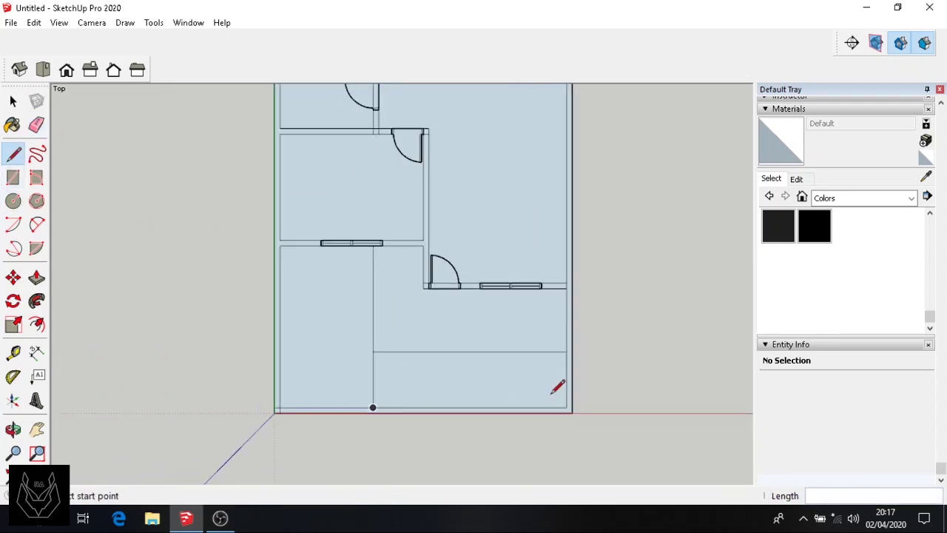
Step: Paint the large central living area floor with the Wood Veneer 02 material from the Wood collection
click(37, 428)
drag(512, 287, 439, 334)
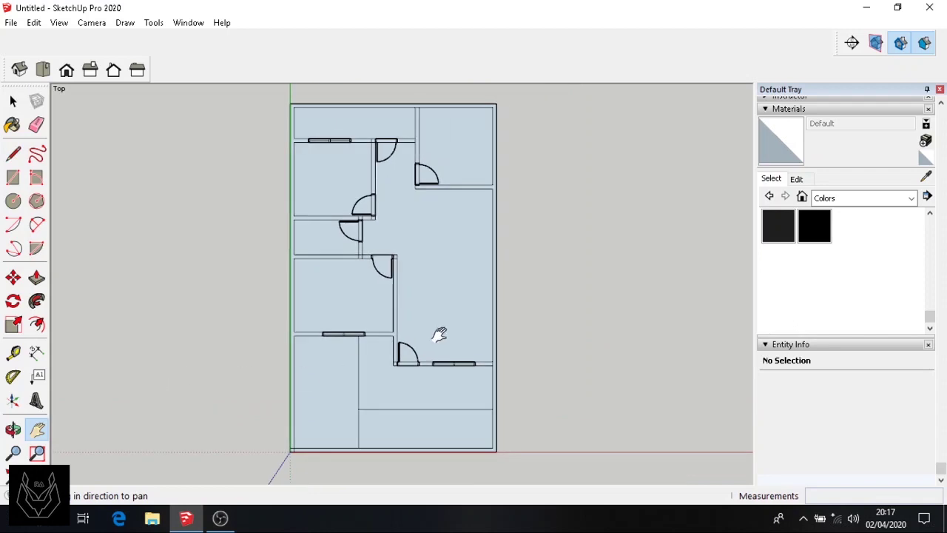
scroll(440, 334, up, 3)
scroll(516, 338, up, 2)
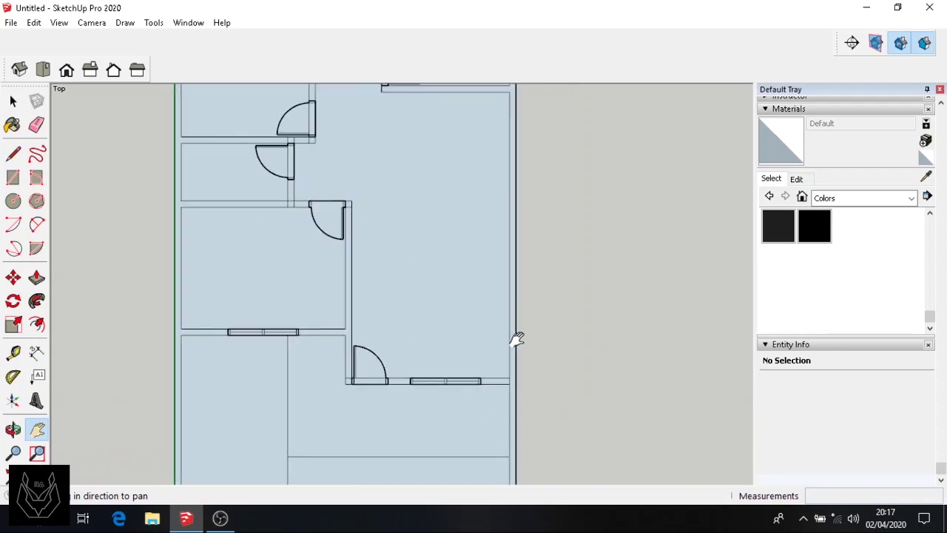
scroll(516, 338, up, 1)
click(916, 199)
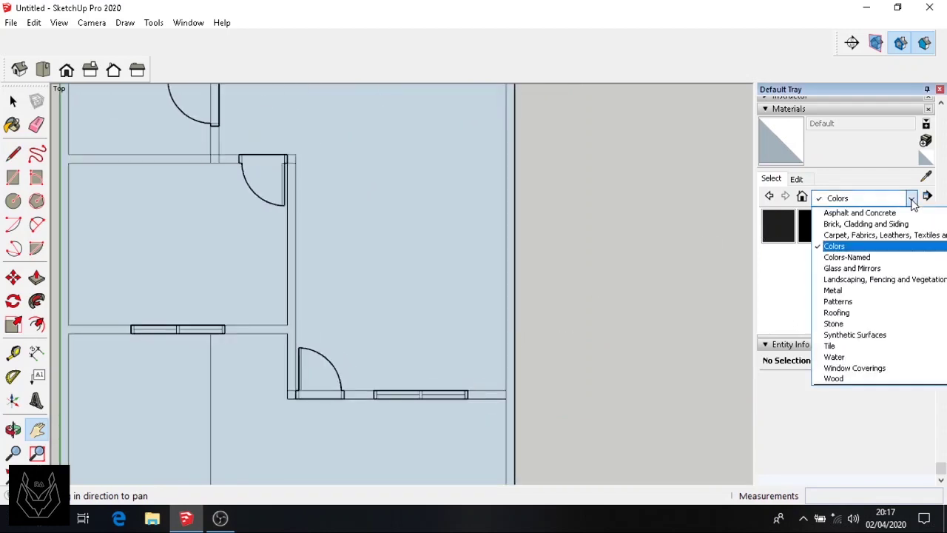
scroll(891, 245, up, 1)
scroll(871, 348, down, 1)
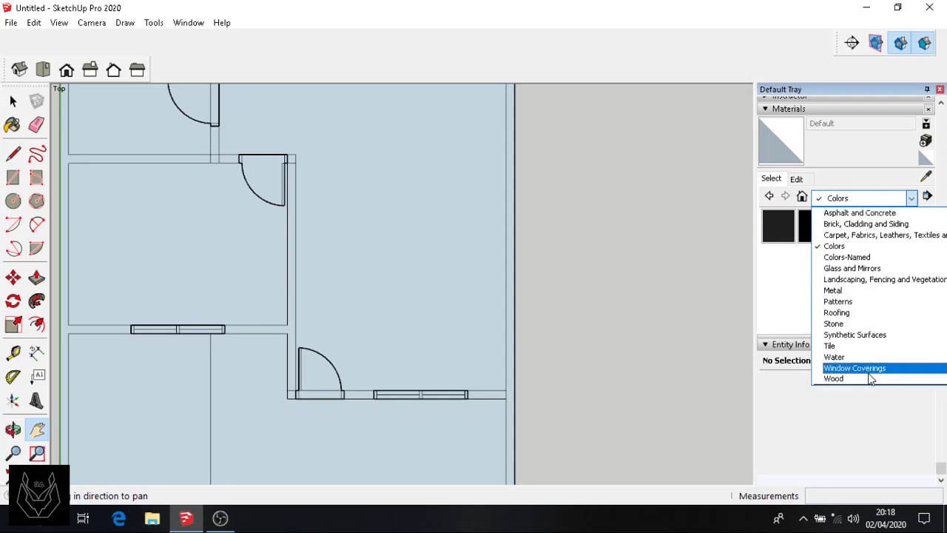
click(862, 378)
click(886, 297)
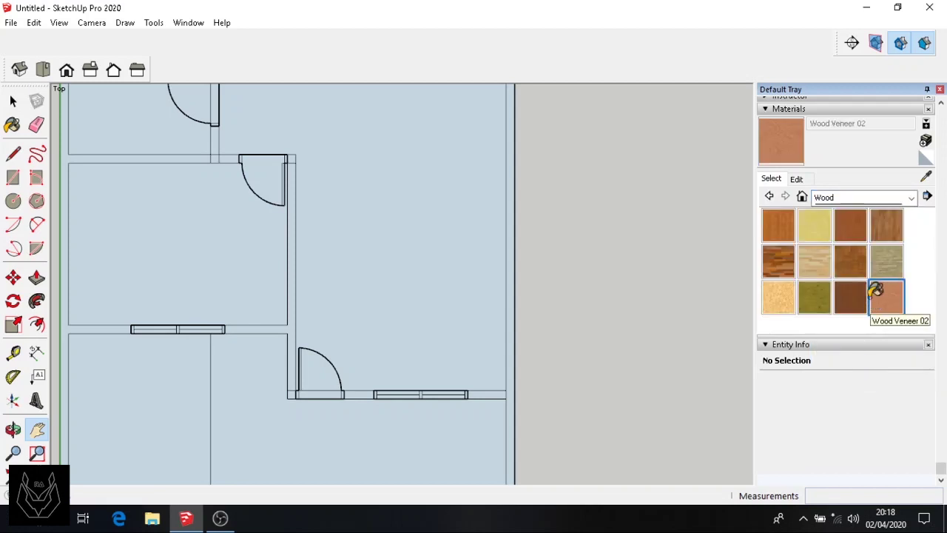
click(437, 281)
scroll(313, 239, down, 3)
scroll(357, 145, up, 2)
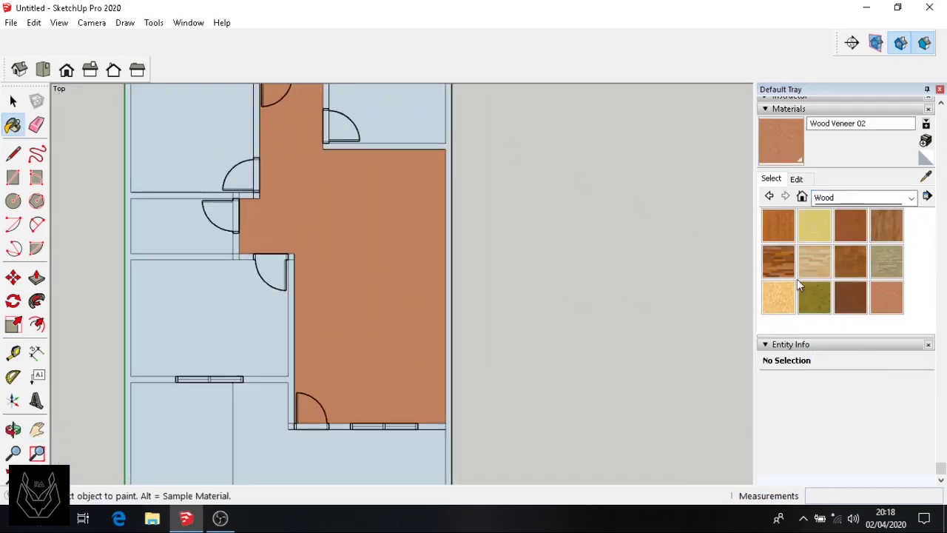
Step: Paint the floors of the upper right, upper left and front left rooms with Wood Floor Light
click(814, 261)
click(399, 117)
click(214, 139)
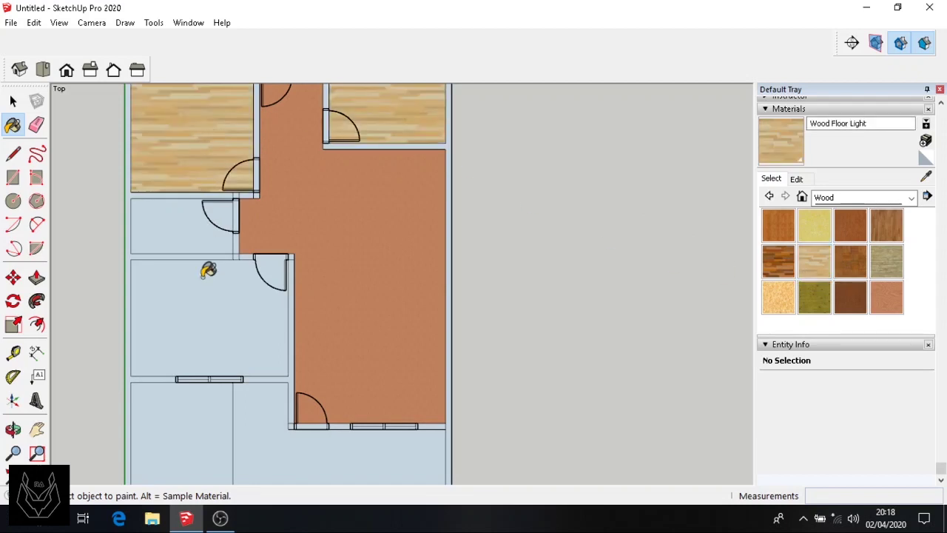
click(211, 289)
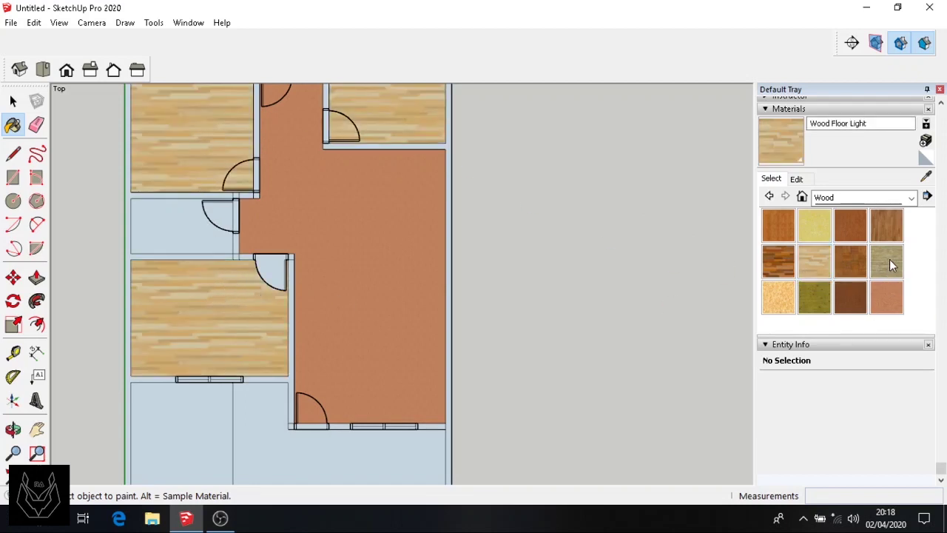
Step: Paint the small bathroom floor between the two left rooms with Marble Carrara Floor Tile from the Tile collection
click(910, 197)
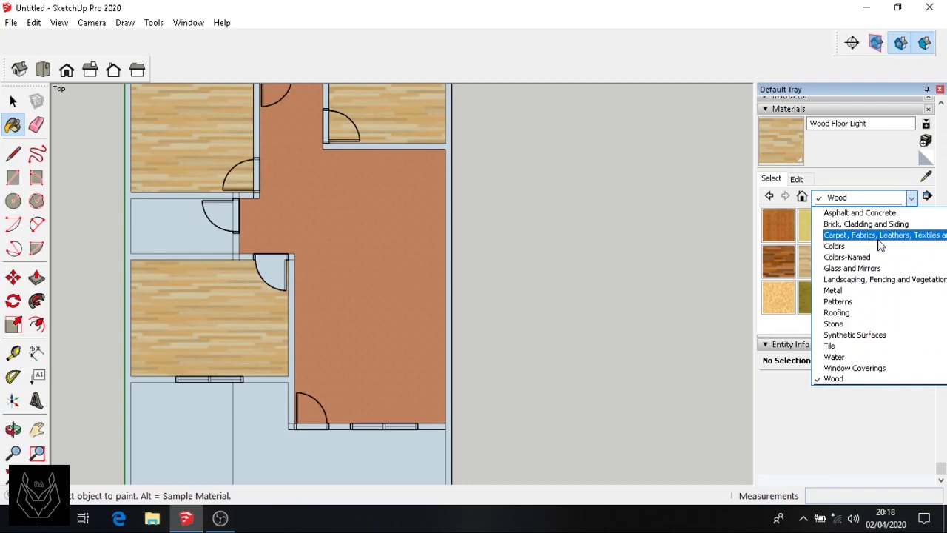
click(892, 346)
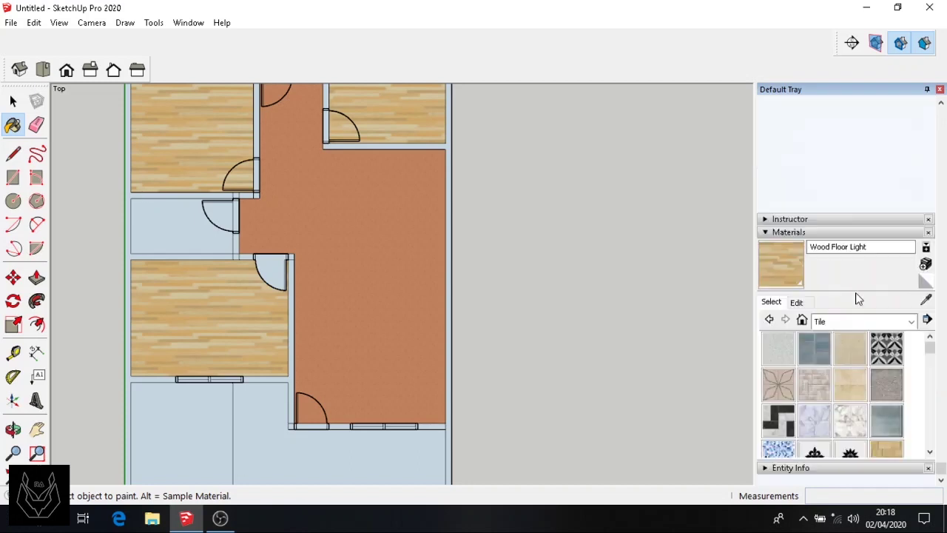
click(818, 419)
click(187, 224)
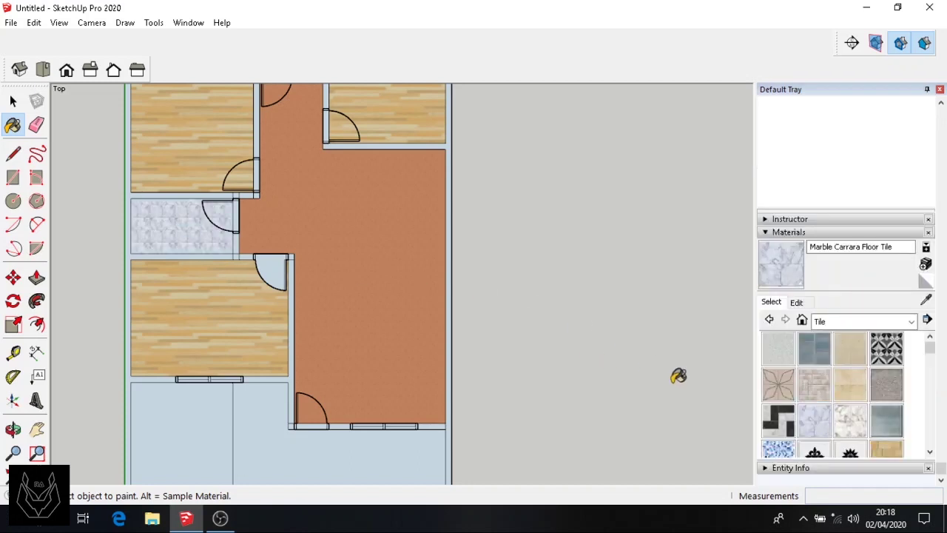
Step: Paint the front garden strip and the rear yard with Grass Light Green from the Landscaping, Fencing and Vegetation collection
scroll(813, 412, down, 3)
click(910, 321)
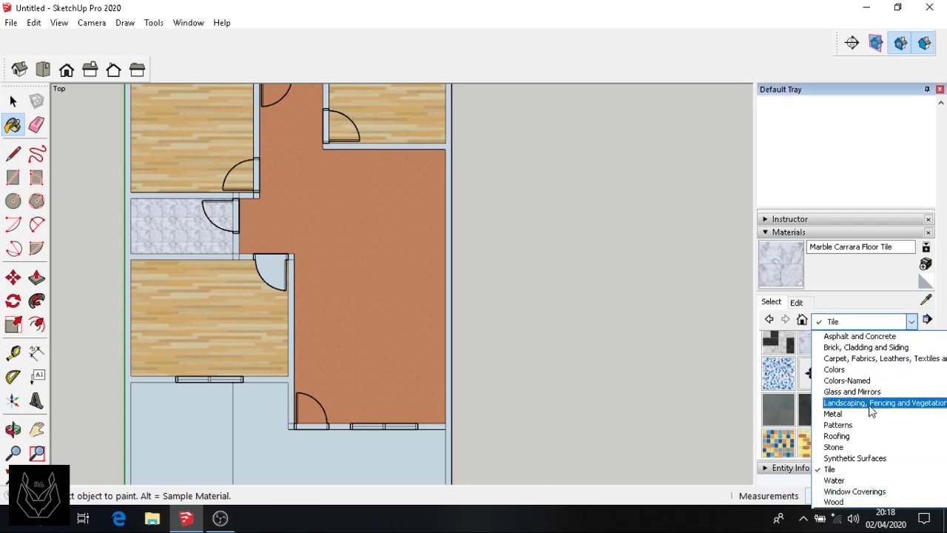
click(871, 404)
scroll(784, 399, down, 2)
click(779, 372)
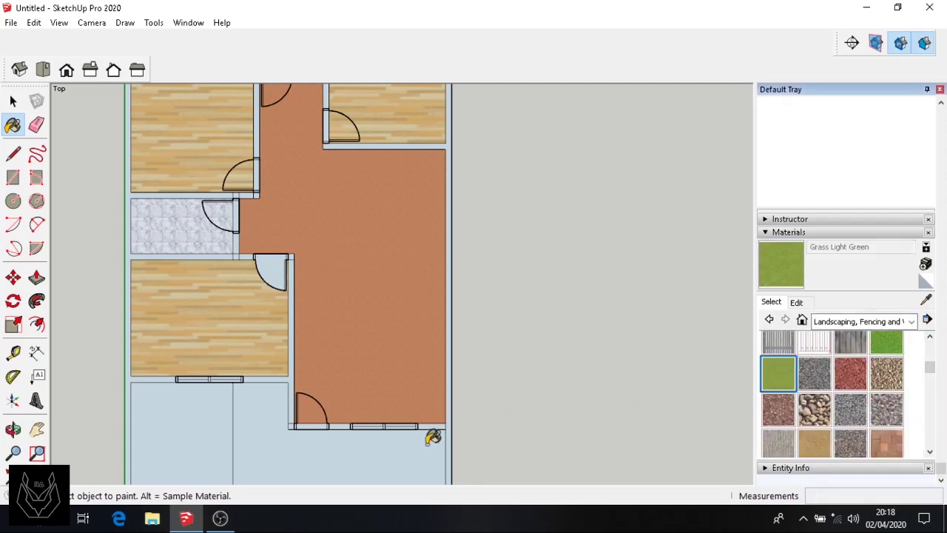
scroll(291, 416, down, 5)
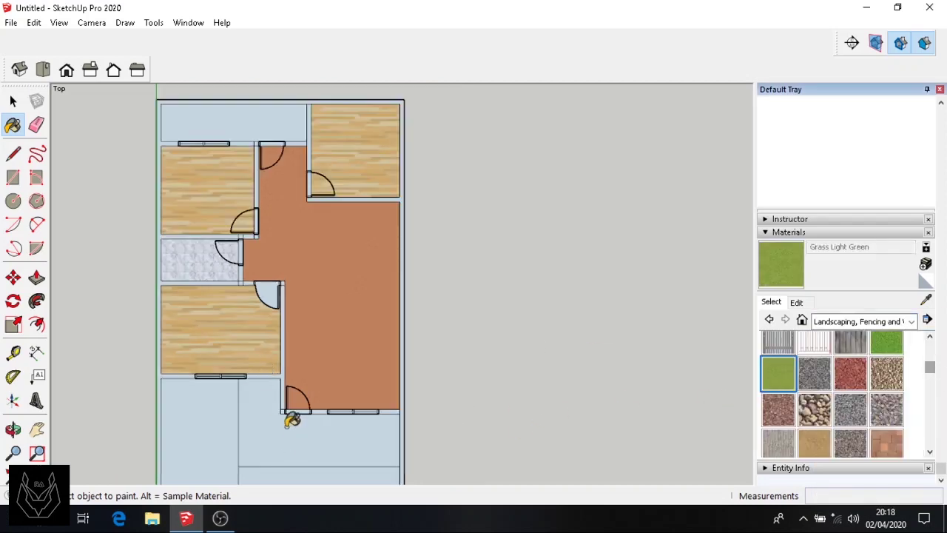
click(308, 459)
click(266, 233)
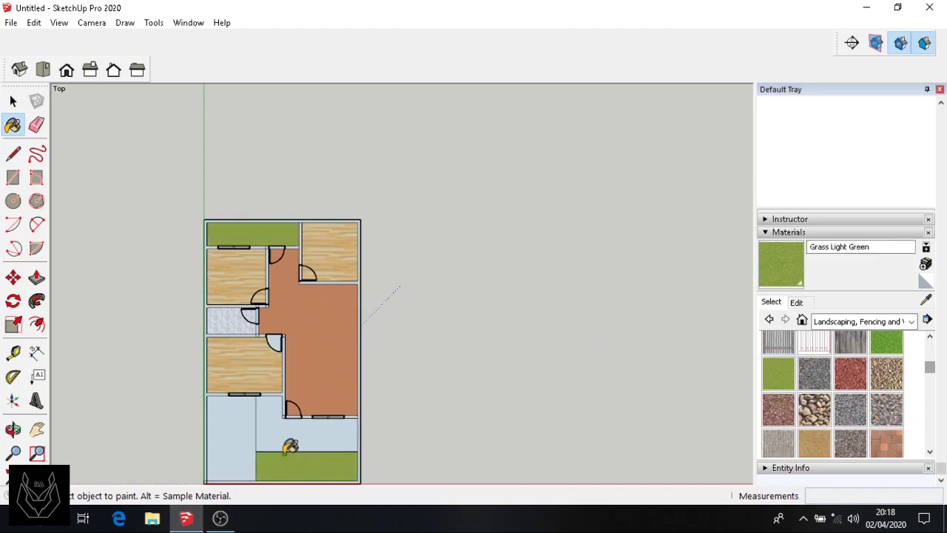
Step: Paint the front left area beside the garden strip with Pavers Modular Brick
scroll(290, 445, up, 5)
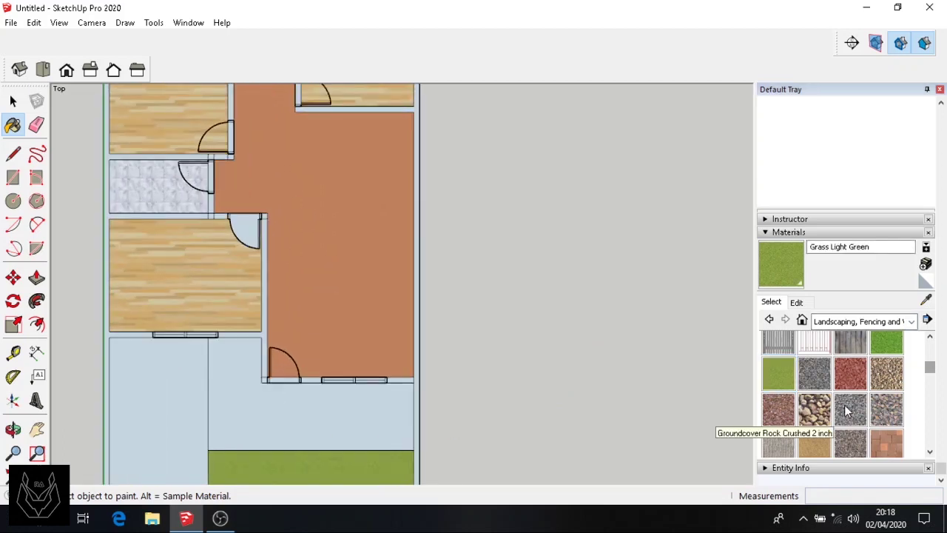
scroll(844, 405, down, 4)
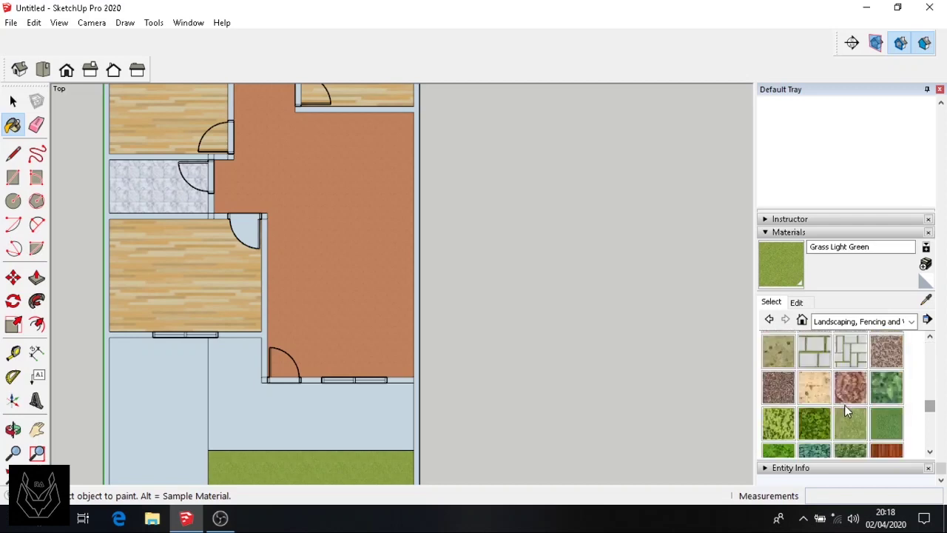
scroll(844, 405, up, 3)
click(845, 402)
click(166, 414)
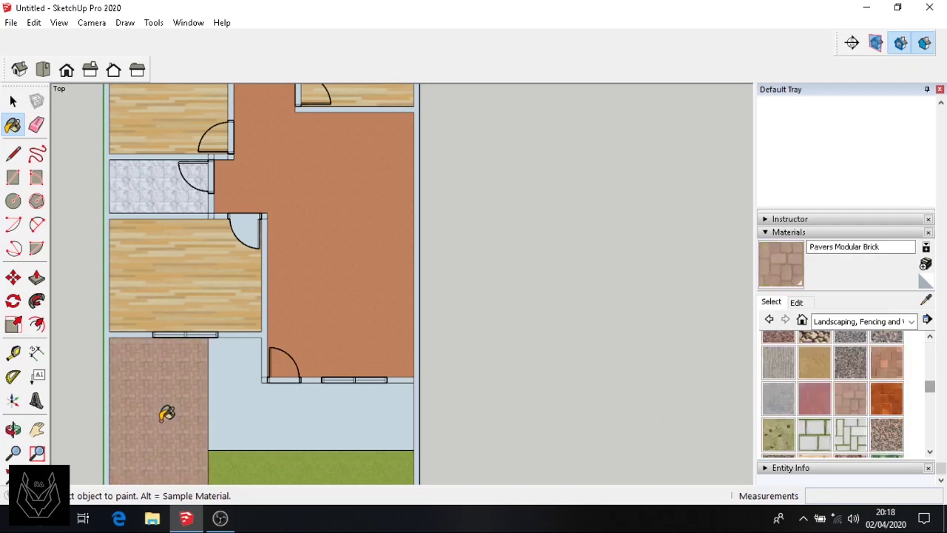
Step: Paint the L-shaped front terrace between the paved area, garden strip and main room with Tile Various Tan from the Tile collection
scroll(166, 414, up, 1)
scroll(557, 442, down, 1)
scroll(850, 399, down, 1)
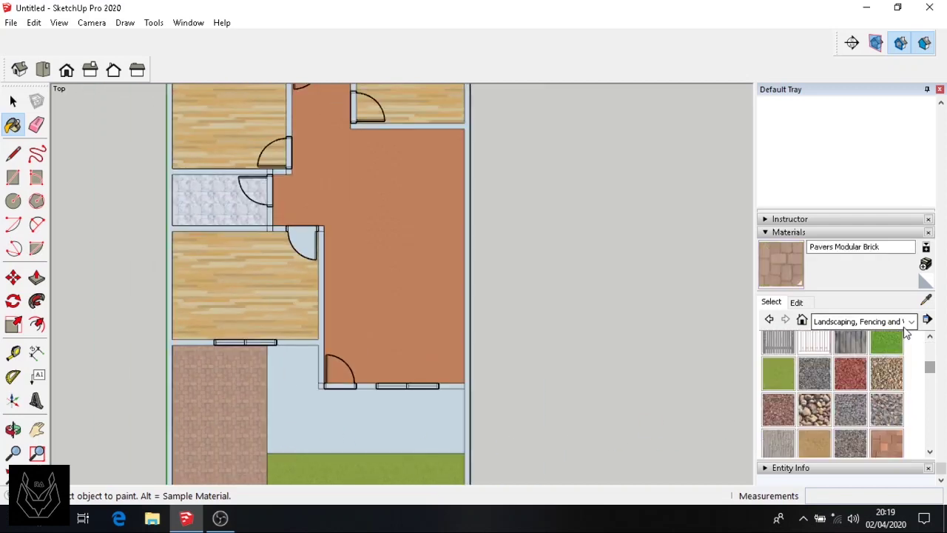
click(910, 321)
click(854, 471)
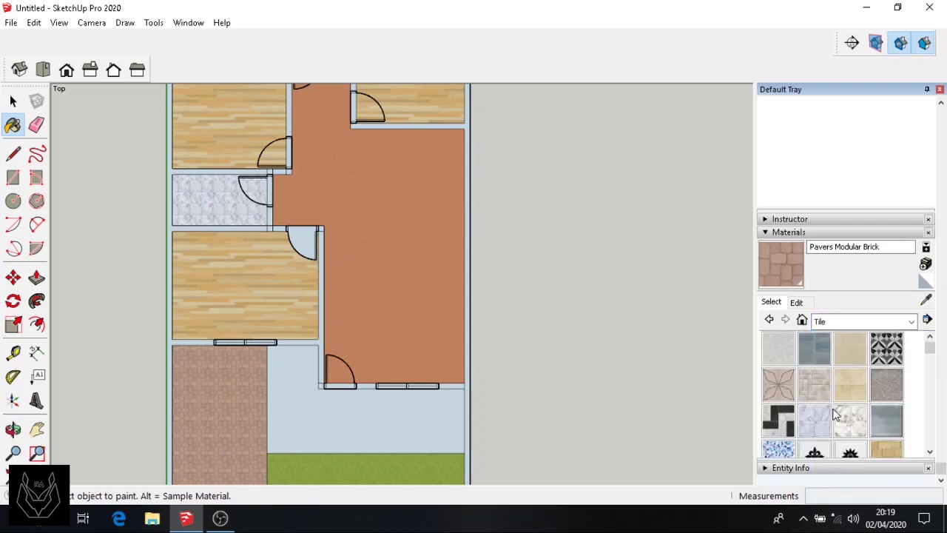
scroll(840, 411, down, 3)
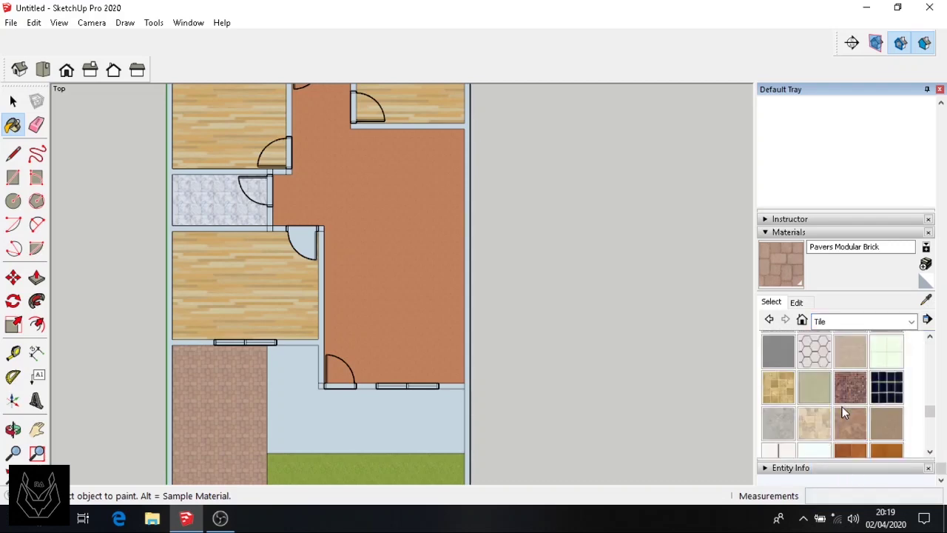
click(815, 421)
click(412, 429)
scroll(412, 429, up, 2)
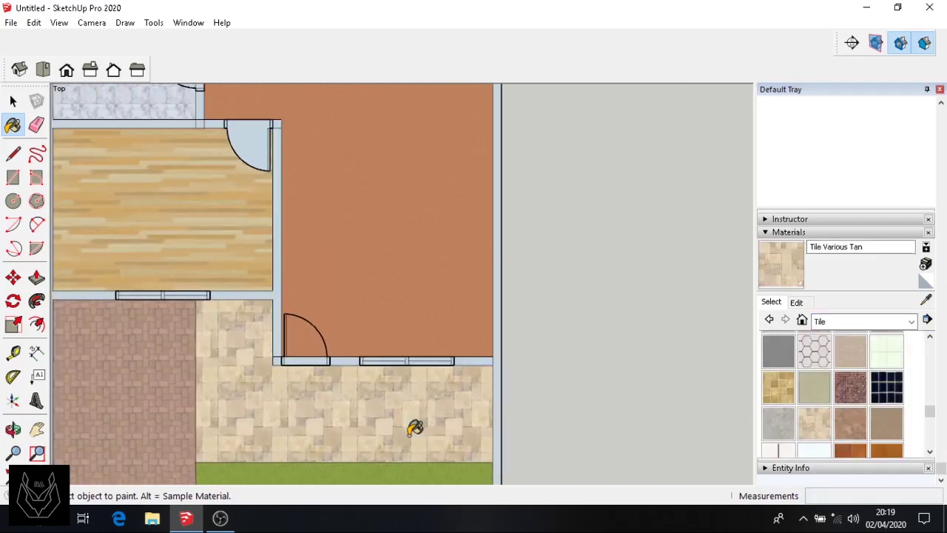
scroll(415, 429, up, 2)
Step: Paint the outer walls with 0134_DimGray from the Colors-Named collection
scroll(777, 437, down, 1)
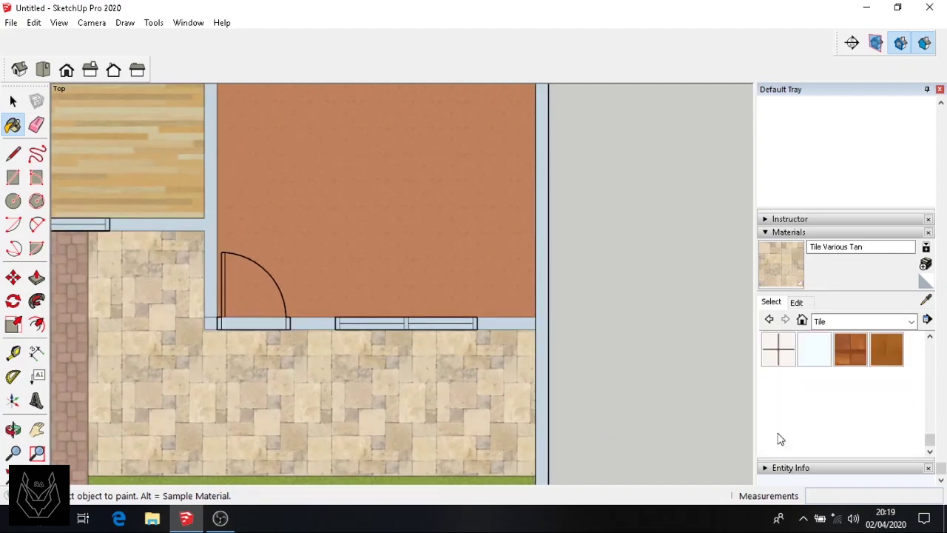
scroll(777, 437, up, 3)
scroll(346, 404, down, 5)
scroll(433, 360, down, 2)
scroll(437, 355, up, 4)
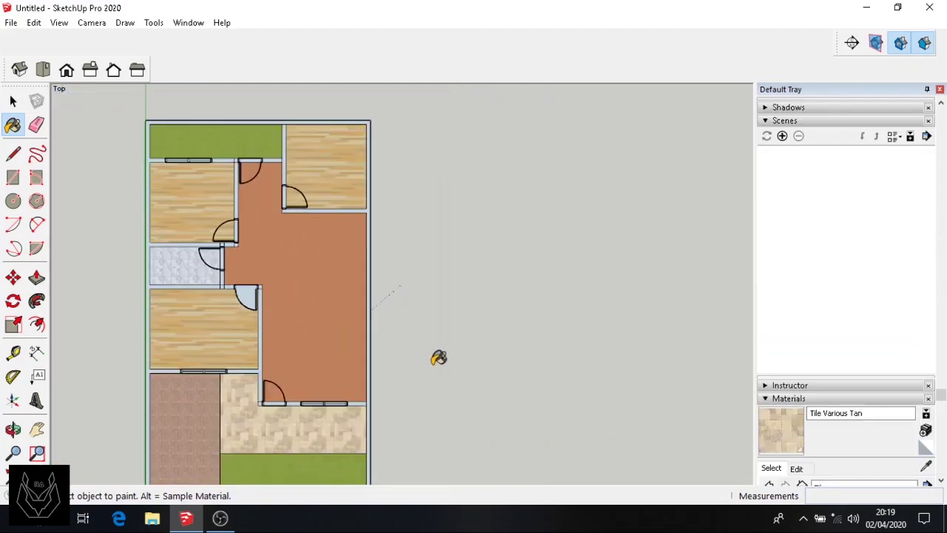
scroll(871, 443, down, 2)
scroll(890, 444, up, 2)
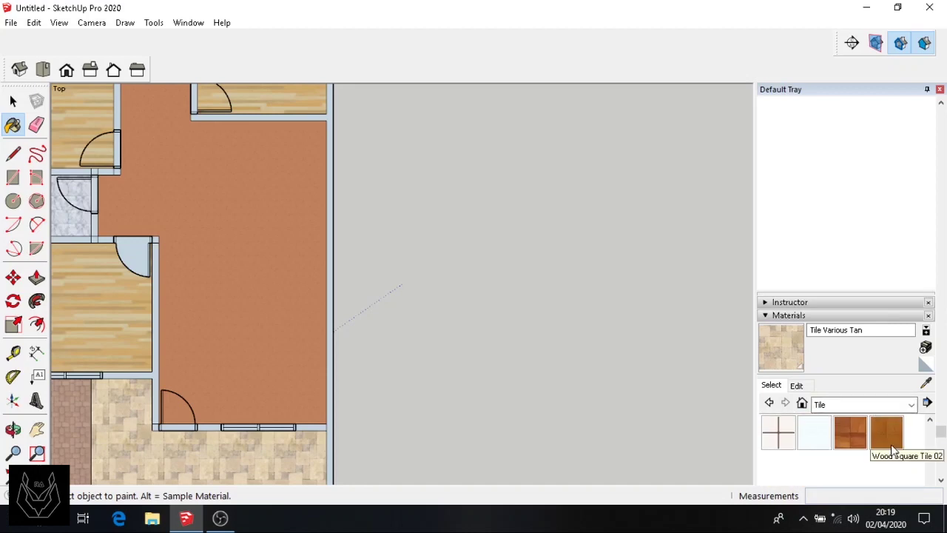
scroll(906, 400, down, 2)
click(910, 321)
click(879, 381)
scroll(871, 398, down, 10)
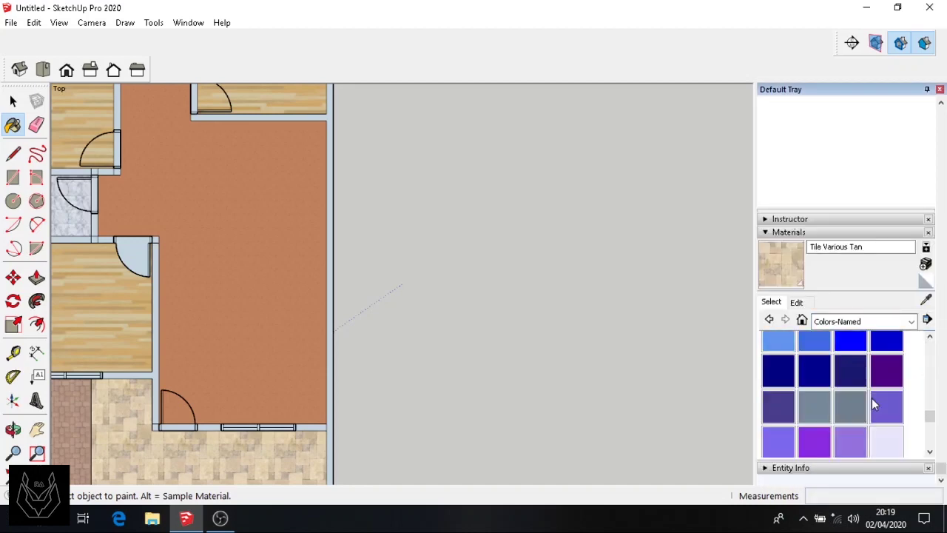
click(814, 396)
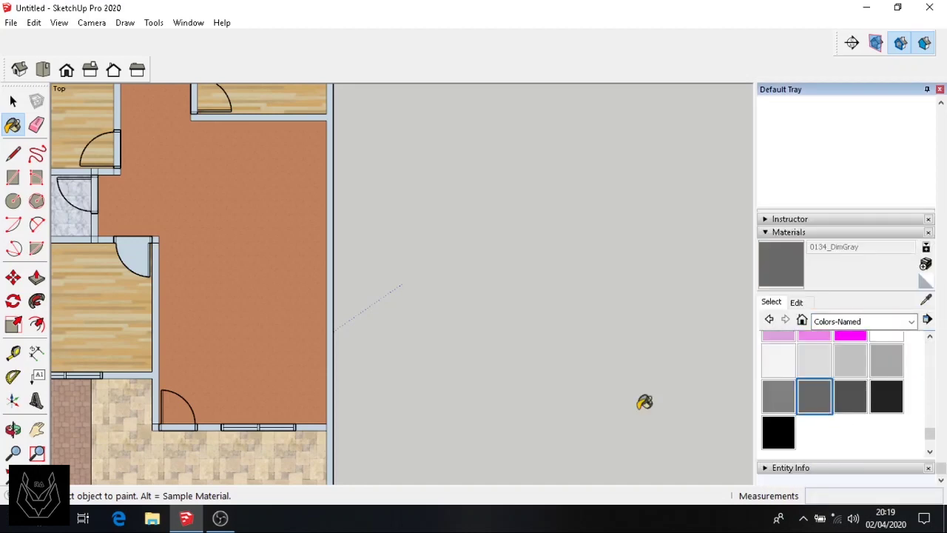
click(332, 378)
scroll(155, 433, down, 2)
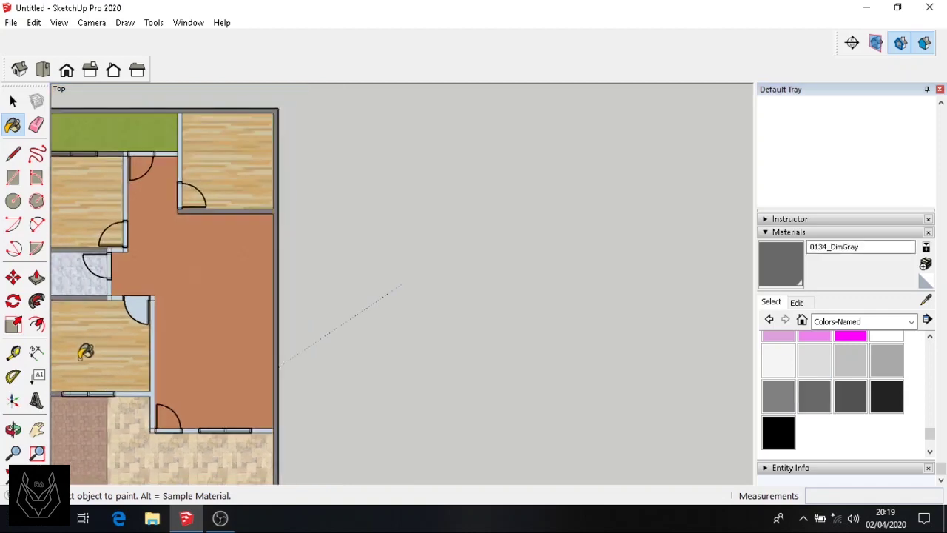
Step: Paint the remaining inner wall segments around the bedrooms, bathroom and corridor with 0134_DimGray
scroll(148, 328, up, 3)
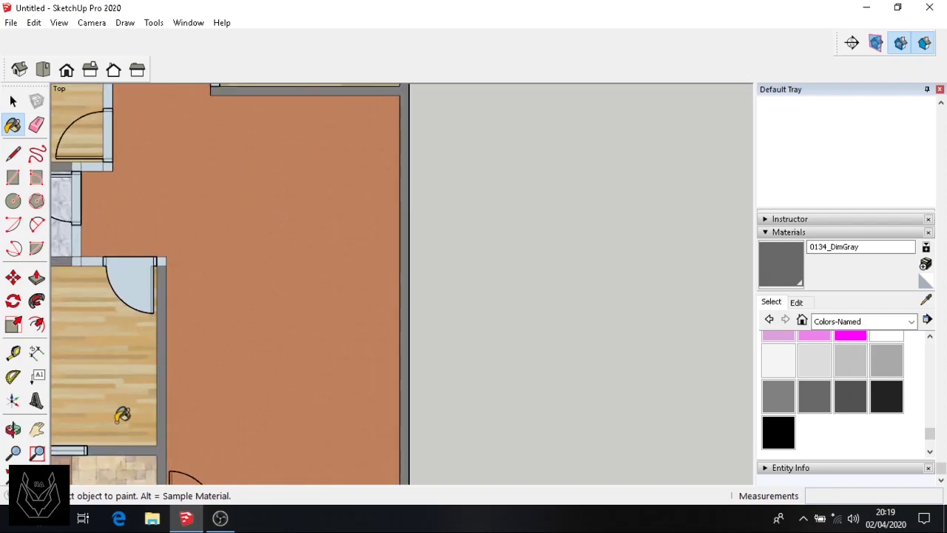
scroll(135, 340, down, 3)
scroll(180, 166, up, 2)
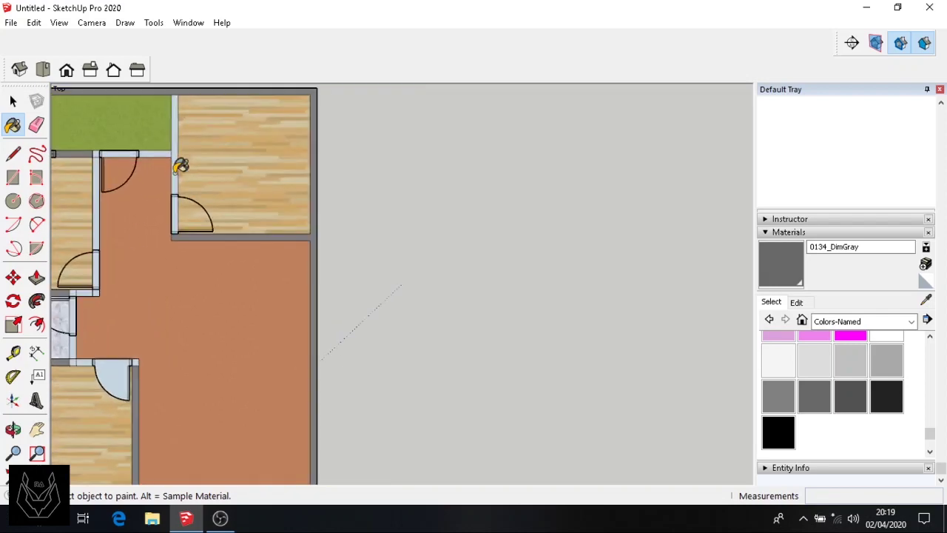
click(175, 172)
click(97, 230)
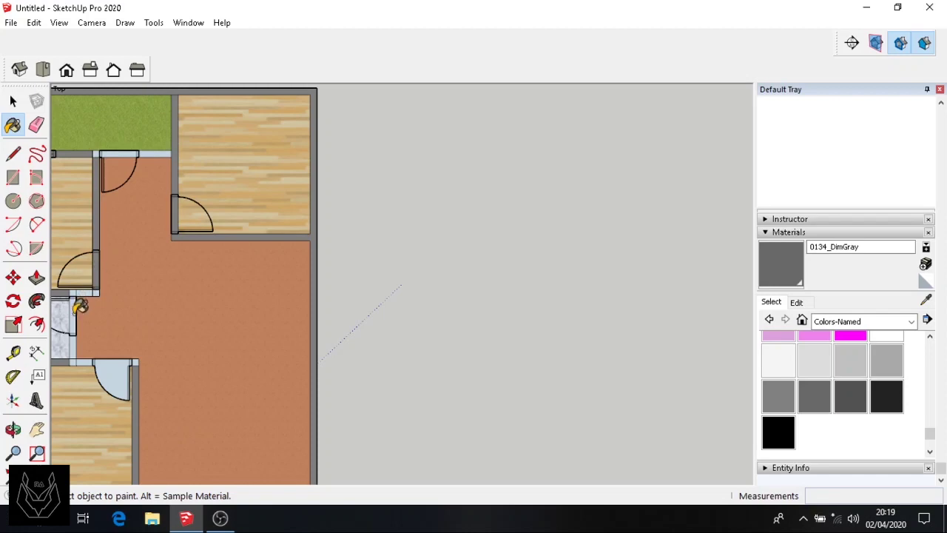
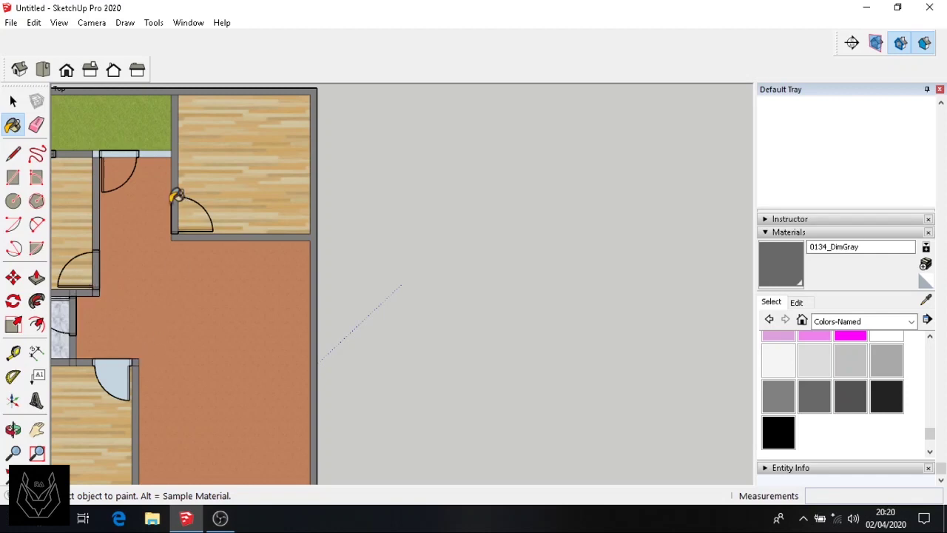
scroll(102, 146, down, 3)
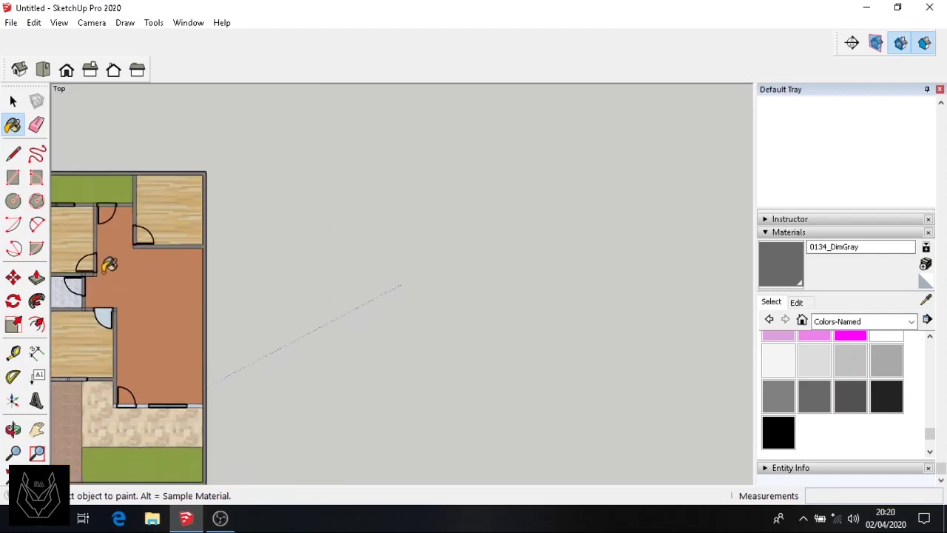
Step: Try to paint the main room's whole front wall with 0134_DimGray
click(38, 429)
drag(111, 307, 251, 363)
scroll(252, 362, up, 2)
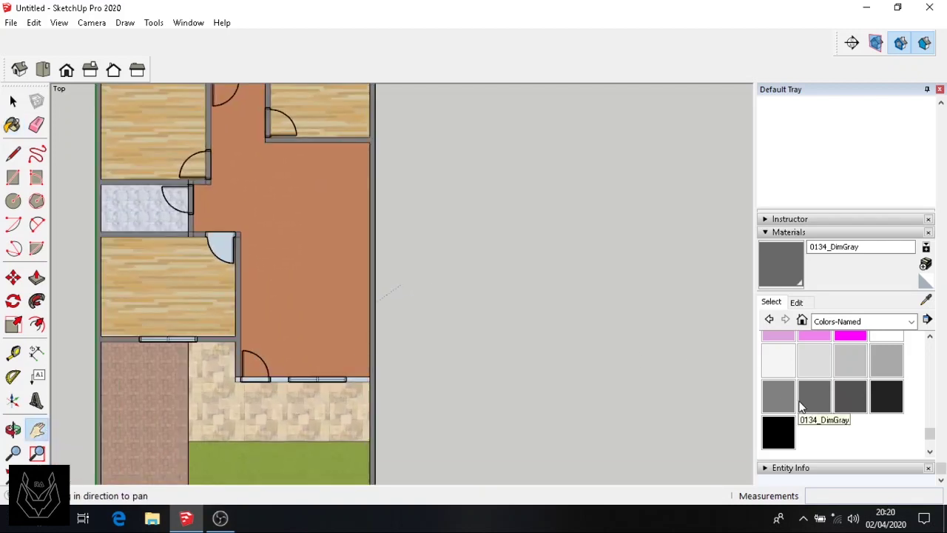
click(810, 397)
scroll(274, 359, up, 3)
click(276, 360)
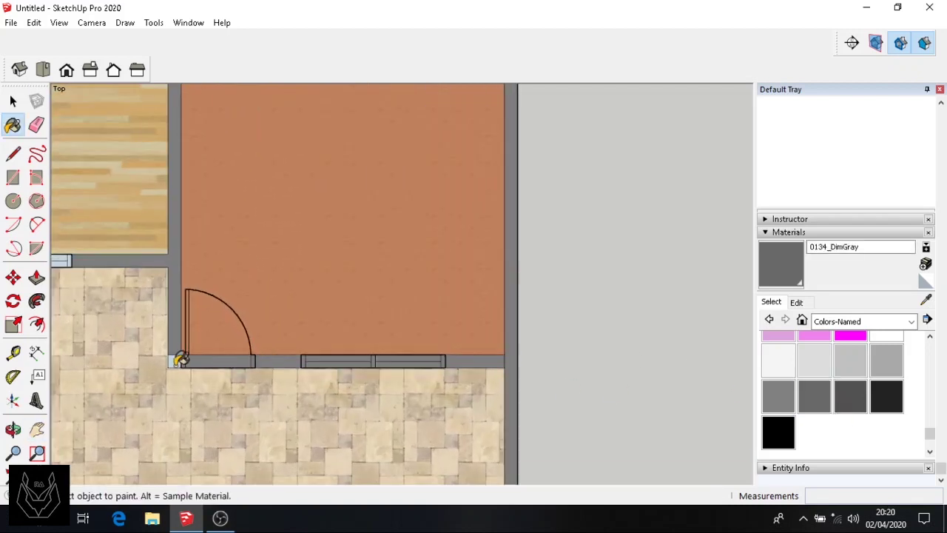
scroll(370, 405, up, 3)
Step: Split the main room's front wall with 15 cm lines at both window ends and paint the segments beside the window with 0134_DimGray
click(12, 154)
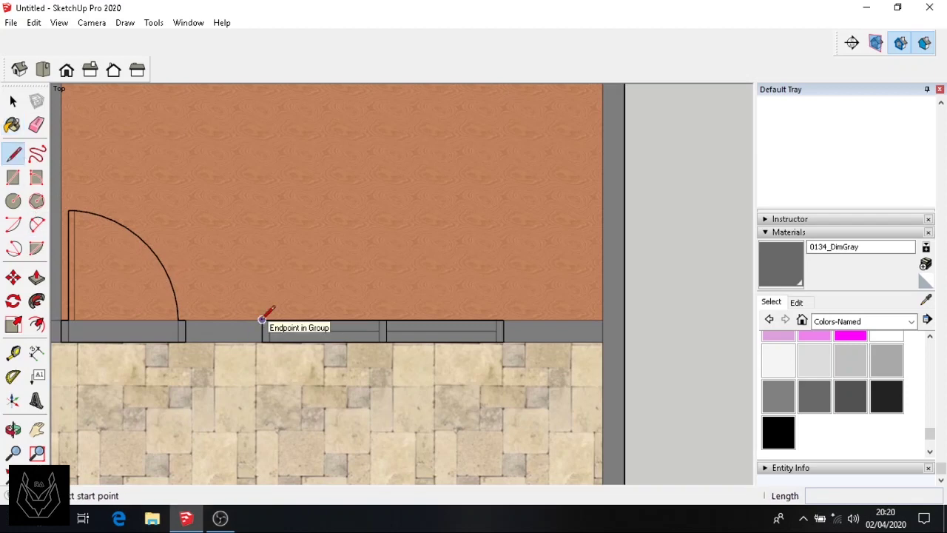
drag(262, 319, 262, 341)
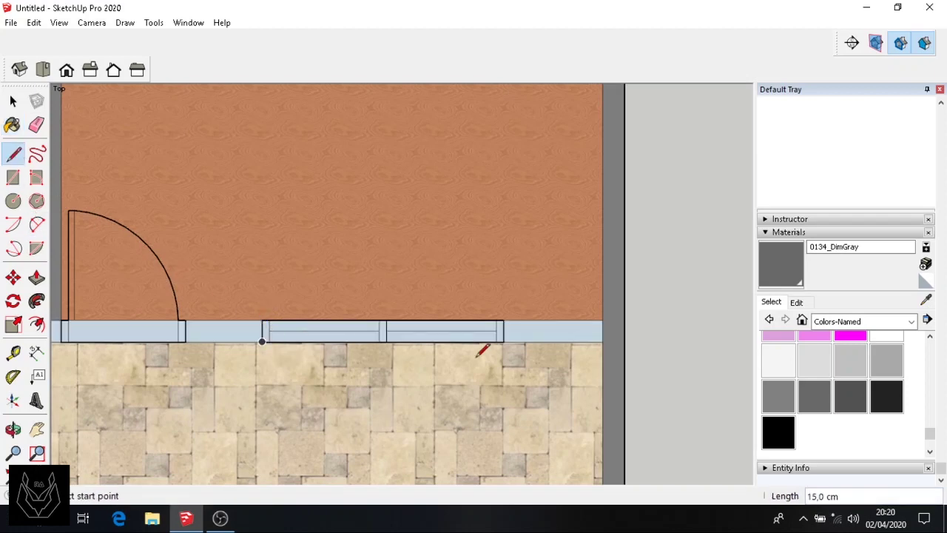
key(b)
click(222, 331)
key(l)
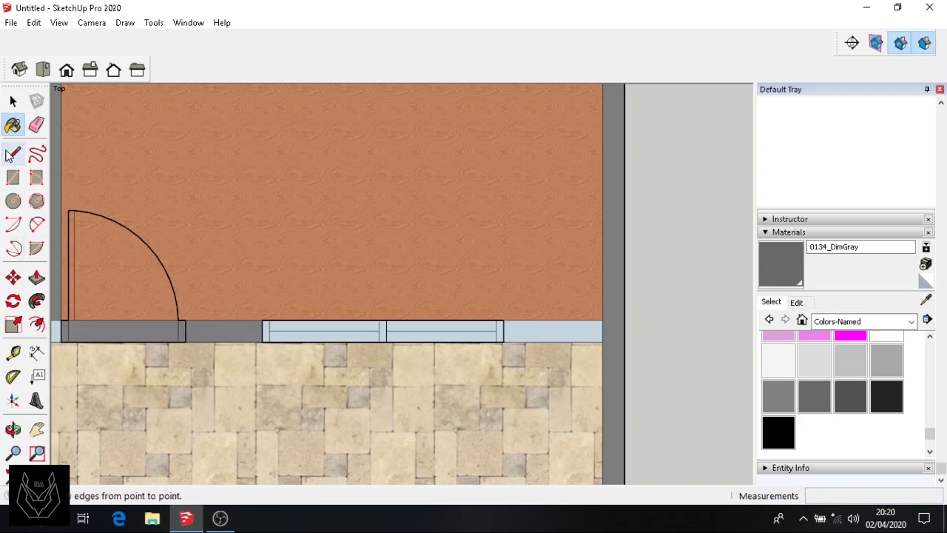
drag(503, 341, 503, 320)
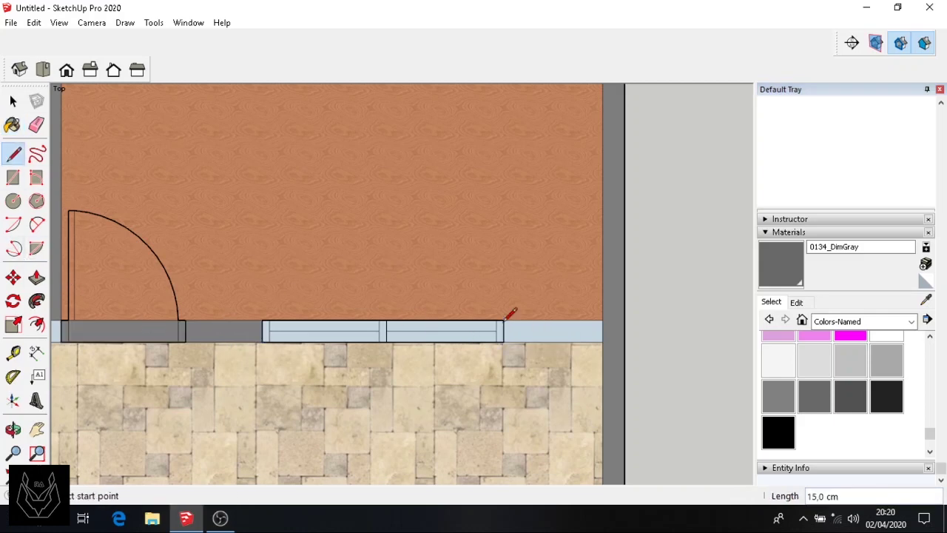
key(b)
click(547, 332)
Step: Paint the small wall corner piece beside the front door with 0134_DimGray
scroll(244, 420, down, 3)
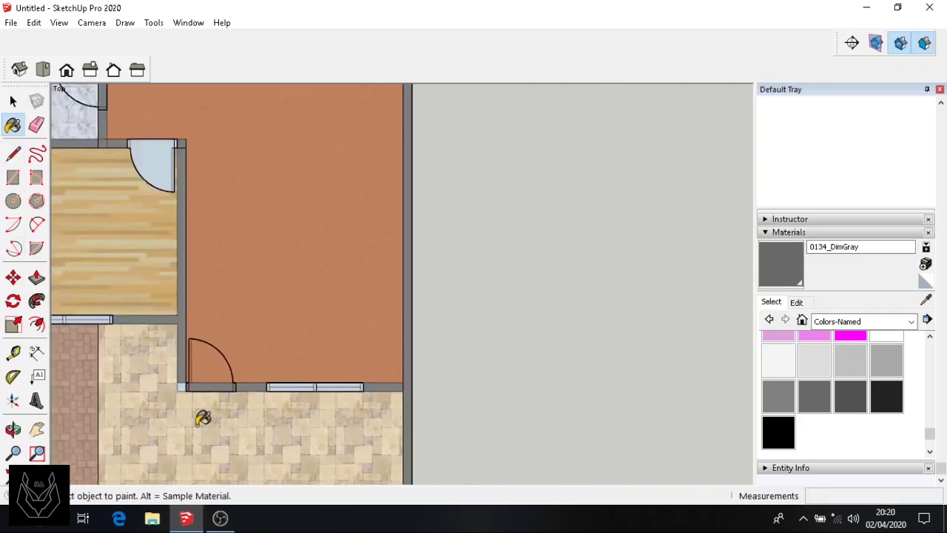
scroll(126, 415, down, 1)
scroll(192, 363, up, 4)
scroll(150, 397, down, 4)
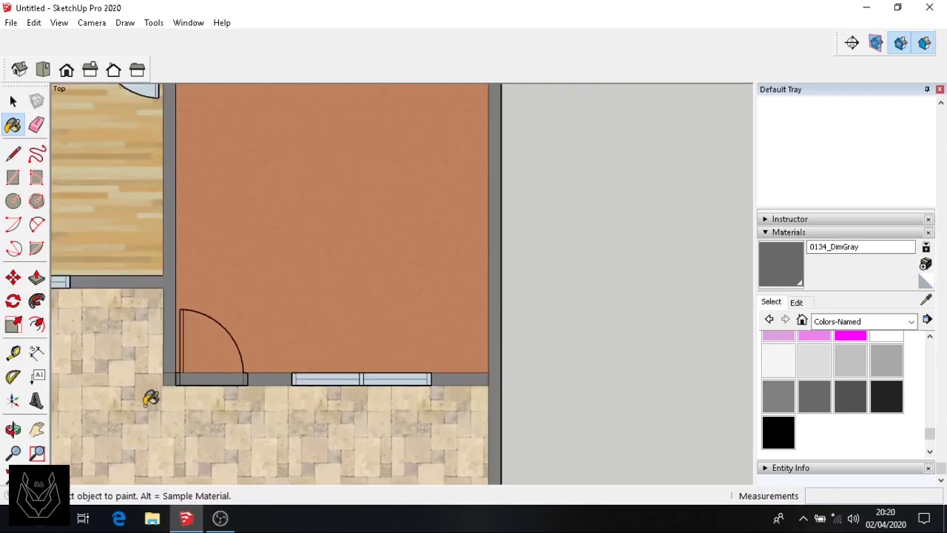
Step: Try 0130_Gainsboro on the outer walls and the upper left room's rear wall, and repaint them with 0134_DimGray
click(37, 429)
drag(89, 377, 121, 380)
scroll(199, 369, up, 4)
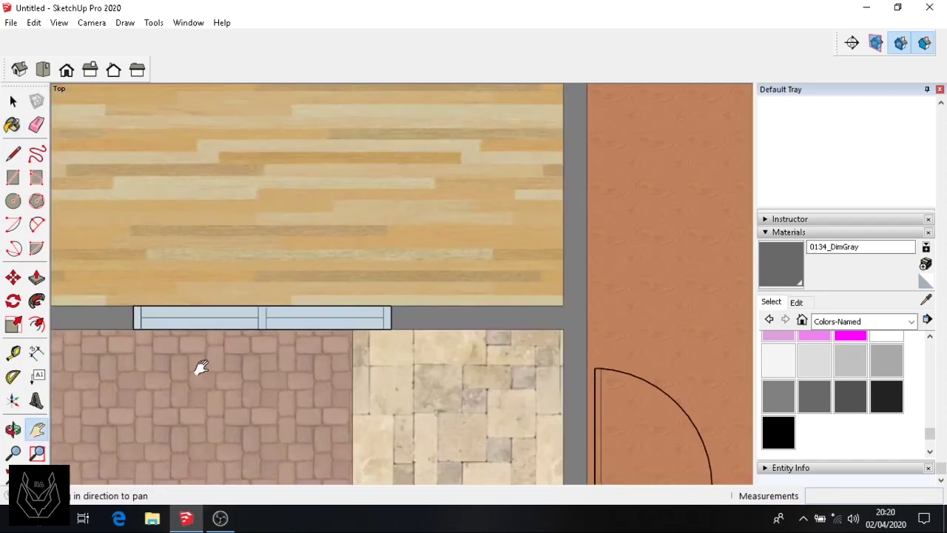
scroll(202, 370, down, 4)
mouse_move(206, 315)
mouse_down()
mouse_move(196, 448)
mouse_move(210, 469)
mouse_up()
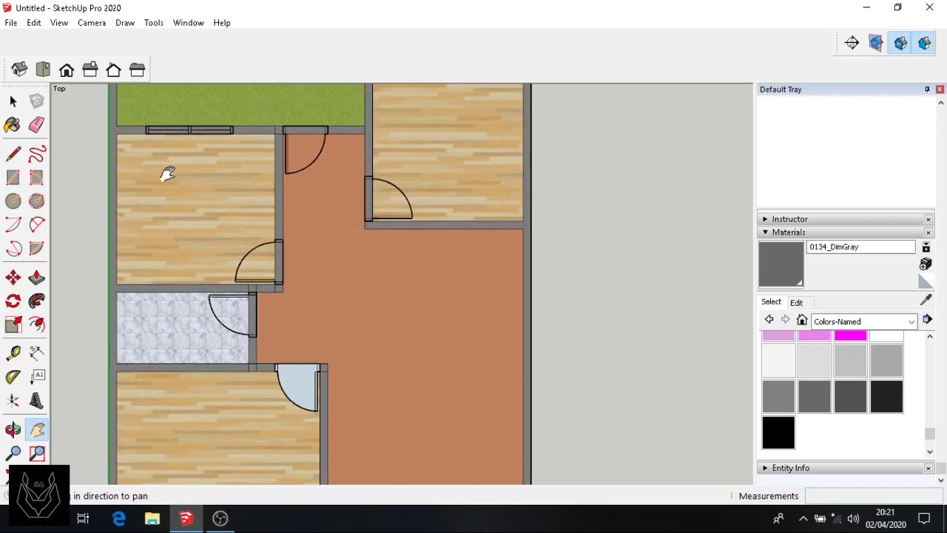
drag(176, 173, 211, 359)
scroll(197, 277, up, 4)
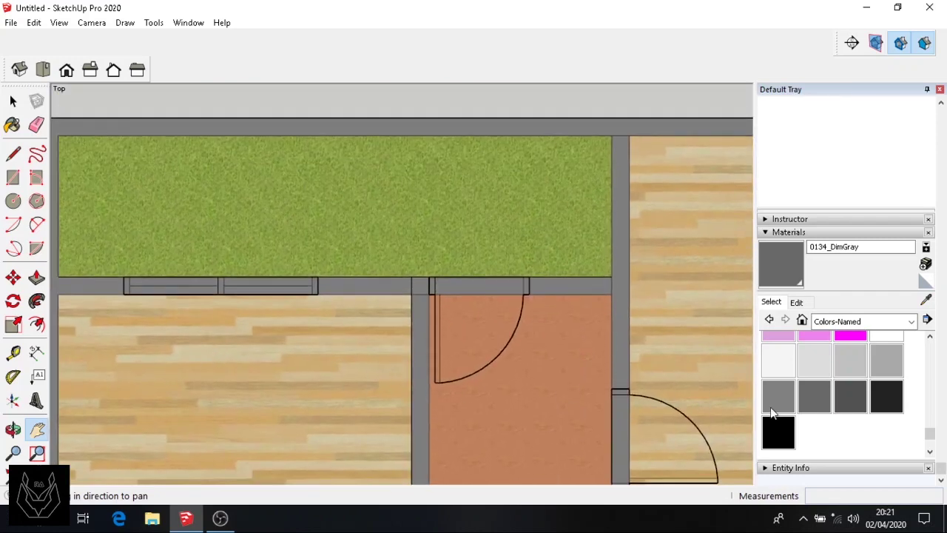
click(813, 363)
click(351, 286)
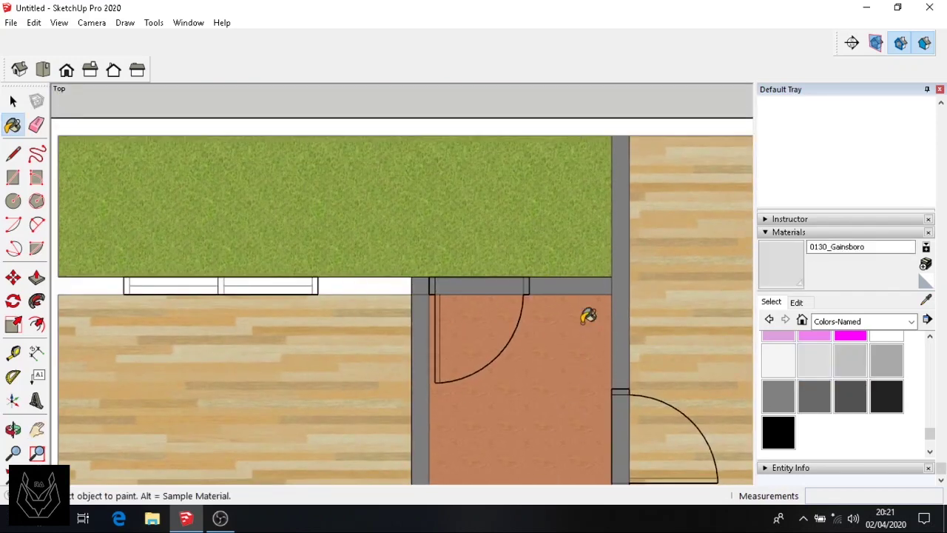
click(815, 396)
click(351, 282)
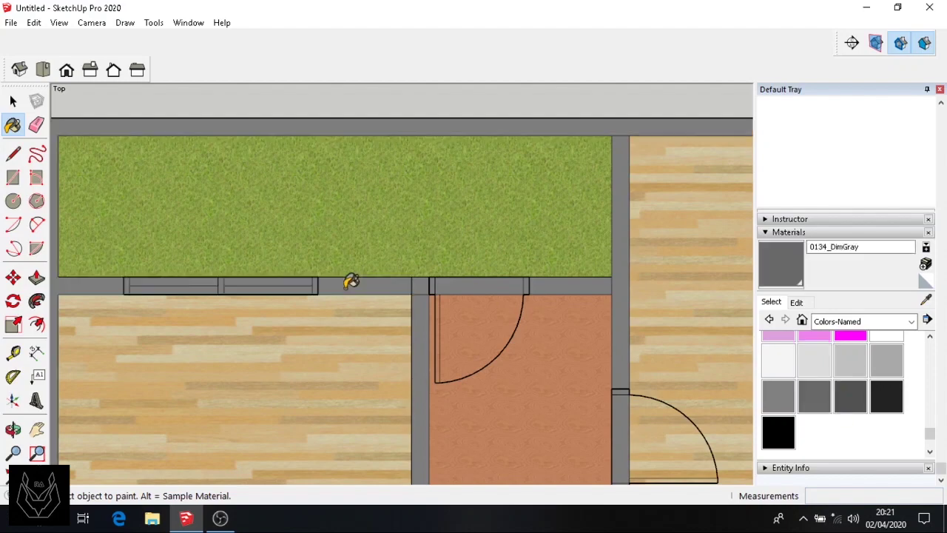
Step: Paint the connected outer walls and the upper left room's rear window wall with 0132_LightGray
scroll(321, 378, down, 5)
click(37, 429)
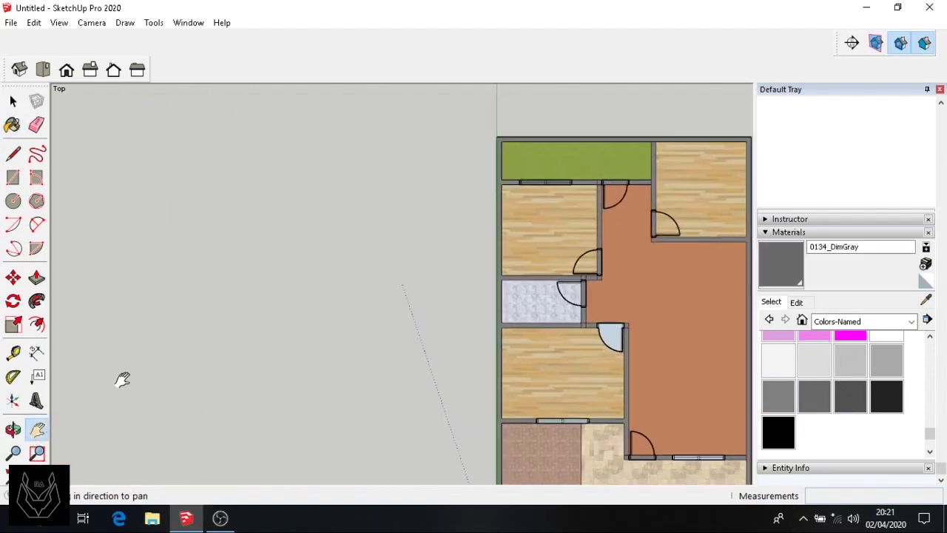
drag(121, 381, 258, 230)
scroll(306, 296, up, 5)
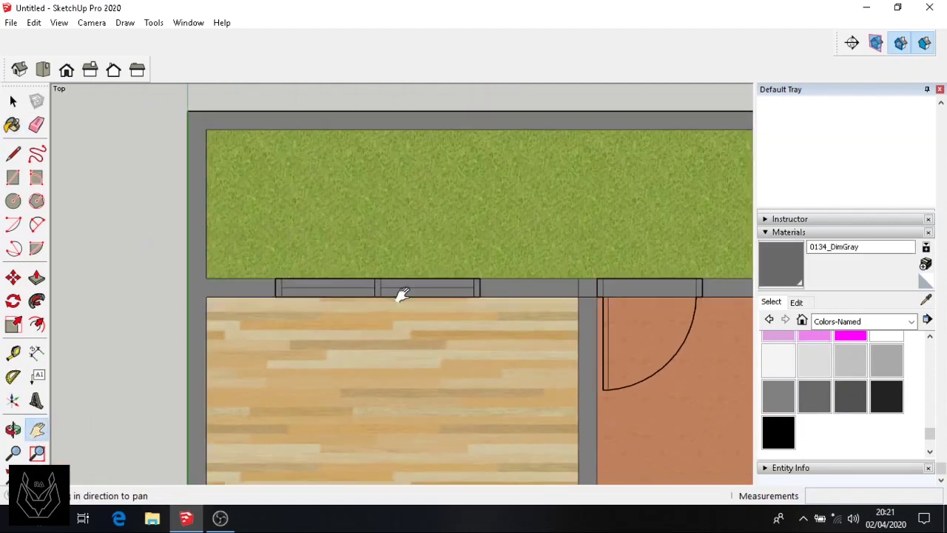
click(878, 360)
click(515, 284)
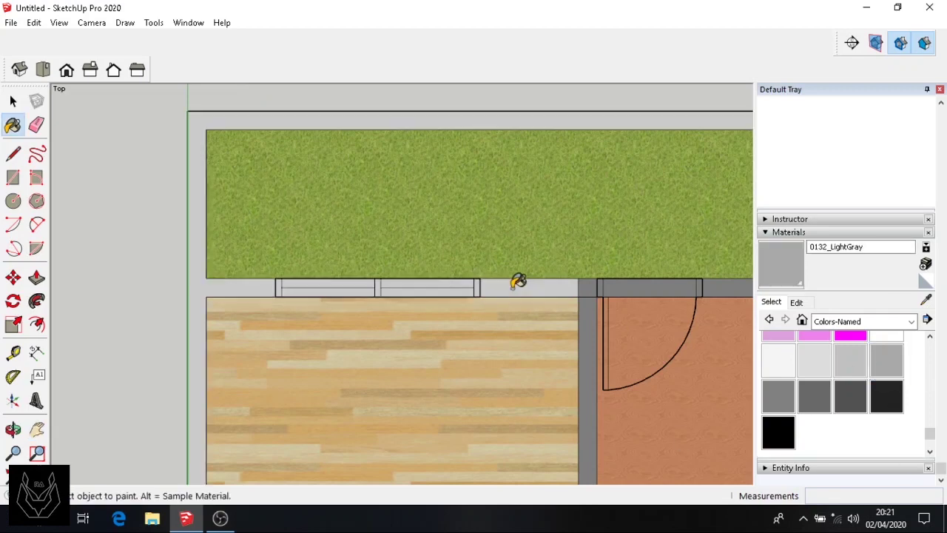
Step: Separate the rear window from its wall with 15 cm lines at its ends and repaint the surrounding walls with 0134_DimGray
click(14, 153)
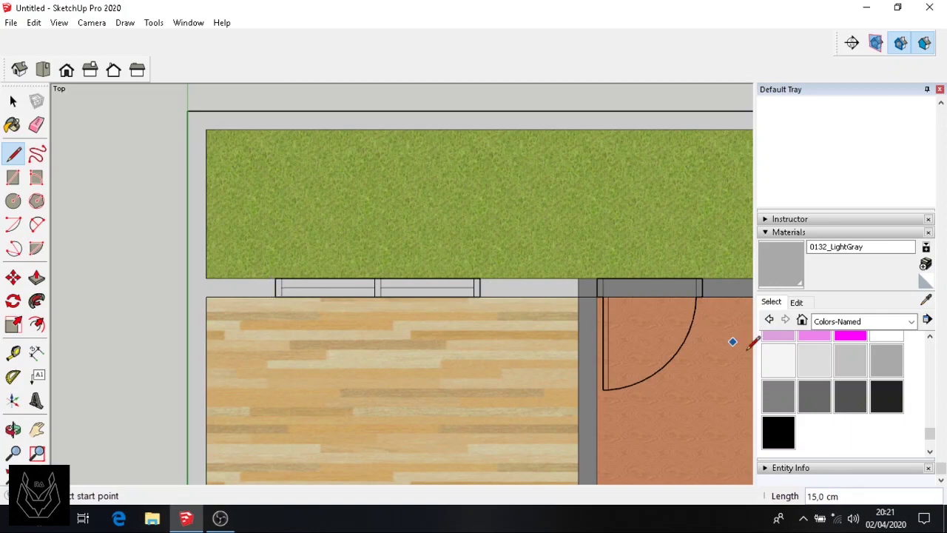
click(814, 397)
click(542, 284)
scroll(250, 285, down, 6)
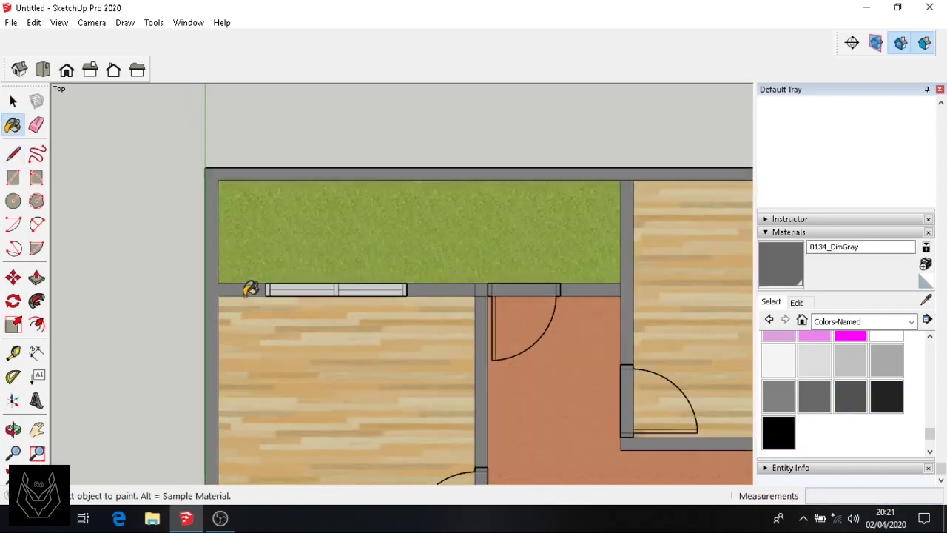
Step: Paint the small unpainted wall corner piece at the front left of the plan with 0134_DimGray
click(37, 429)
drag(144, 400, 167, 165)
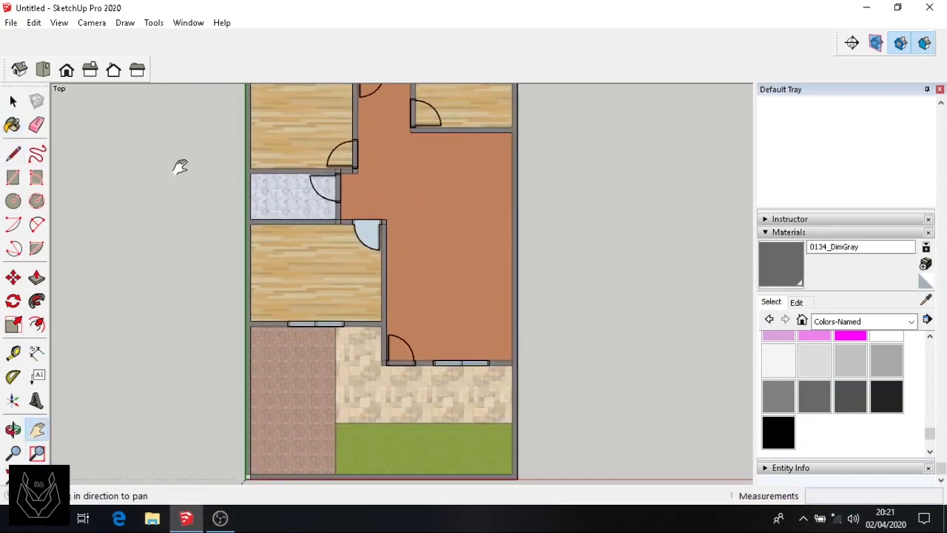
drag(198, 386, 203, 338)
scroll(230, 384, up, 2)
drag(231, 387, 218, 258)
click(799, 272)
scroll(184, 344, up, 3)
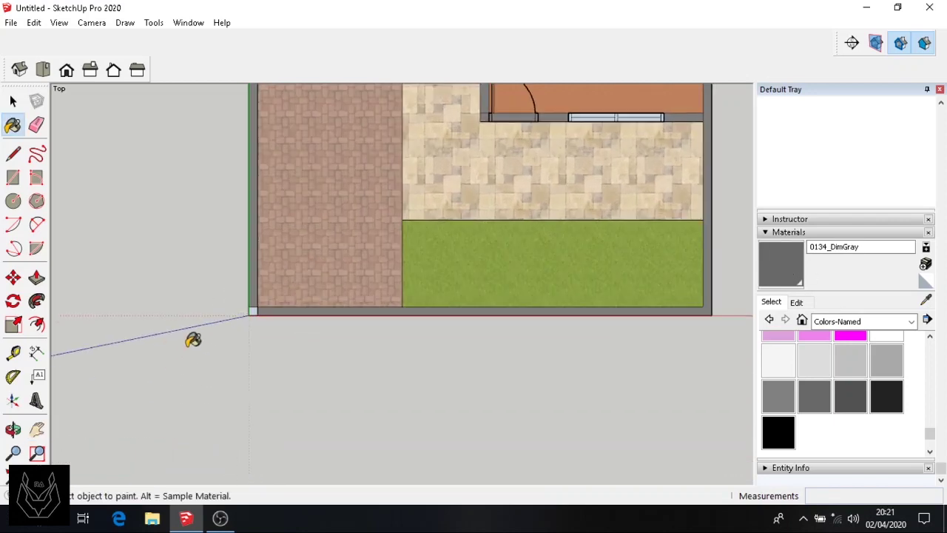
scroll(441, 378, down, 4)
scroll(454, 375, up, 3)
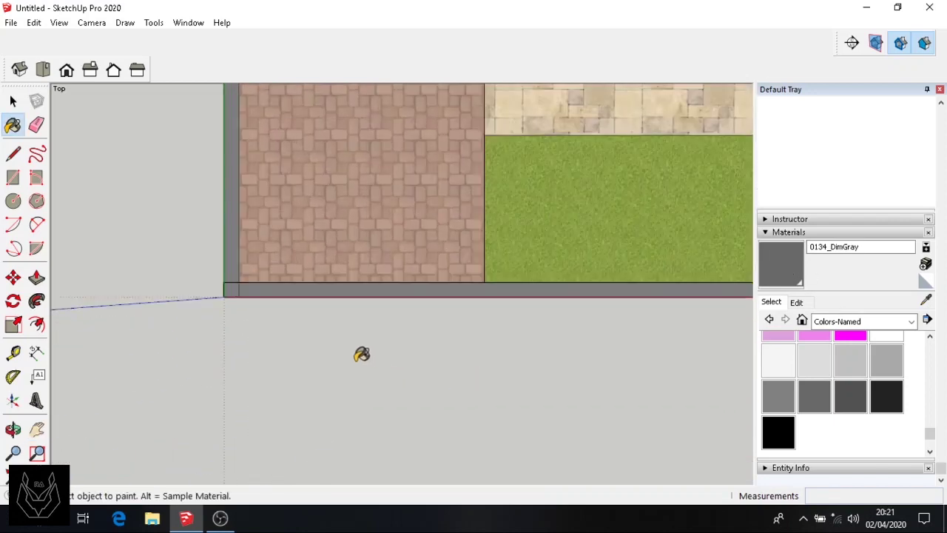
Step: Split the front wall with a 15 cm line at the carport's garden-side edge and erase the line between the carport and the wall
key(e)
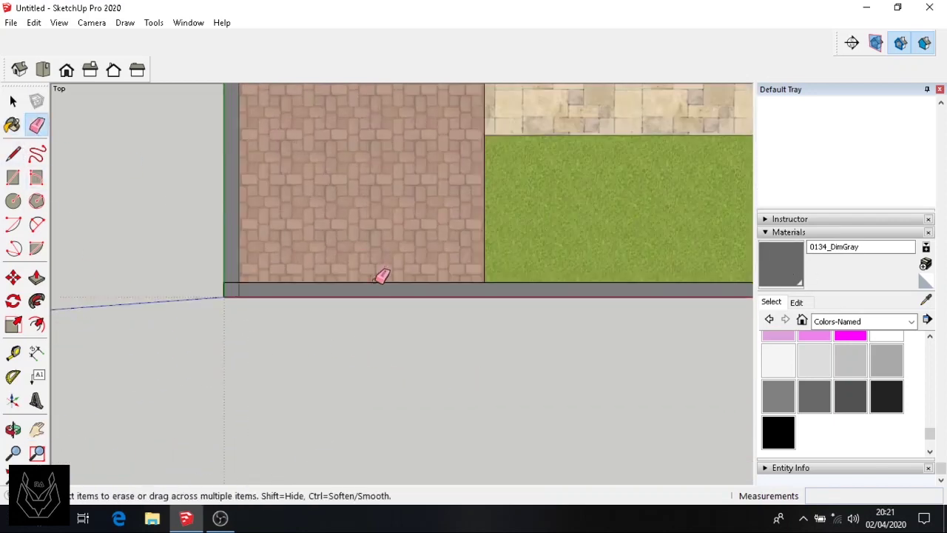
click(12, 153)
click(484, 282)
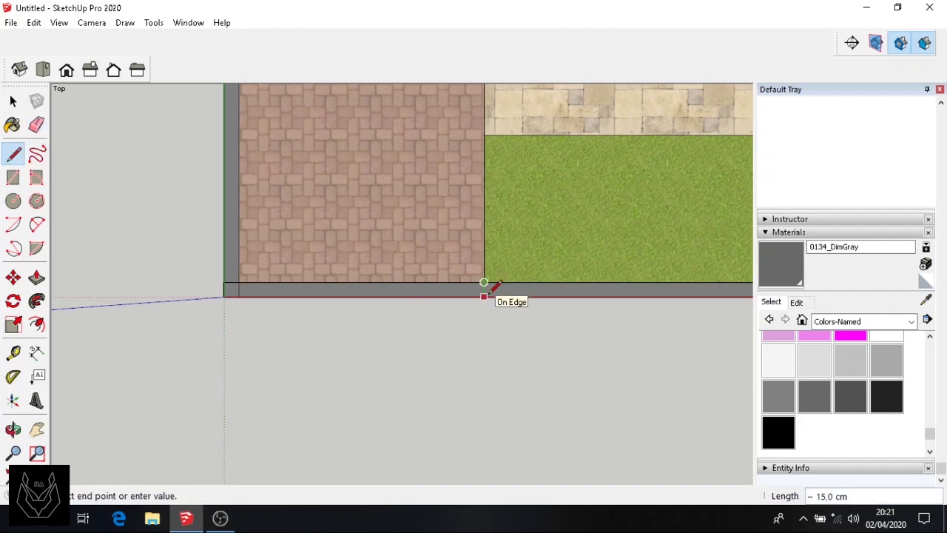
click(483, 296)
click(36, 124)
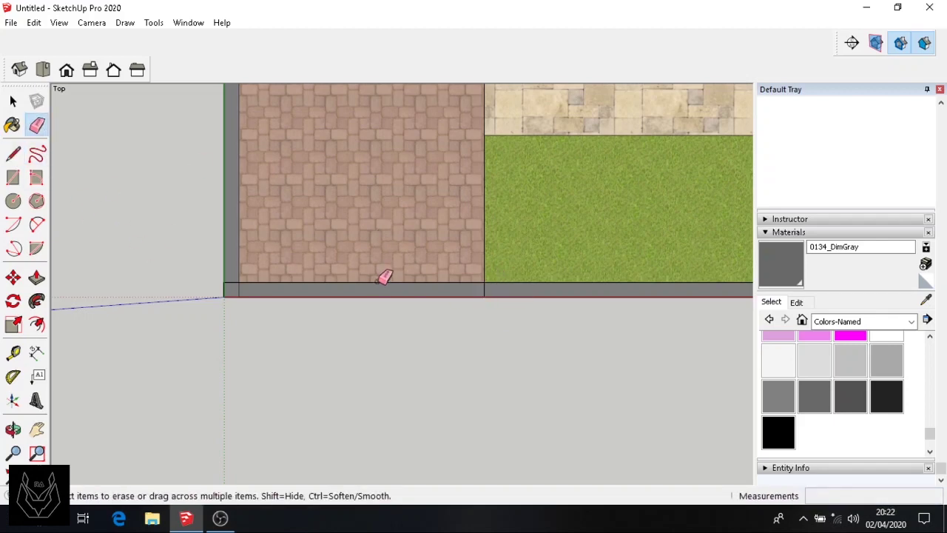
click(384, 282)
scroll(459, 334, down, 3)
scroll(686, 179, down, 2)
scroll(336, 296, down, 2)
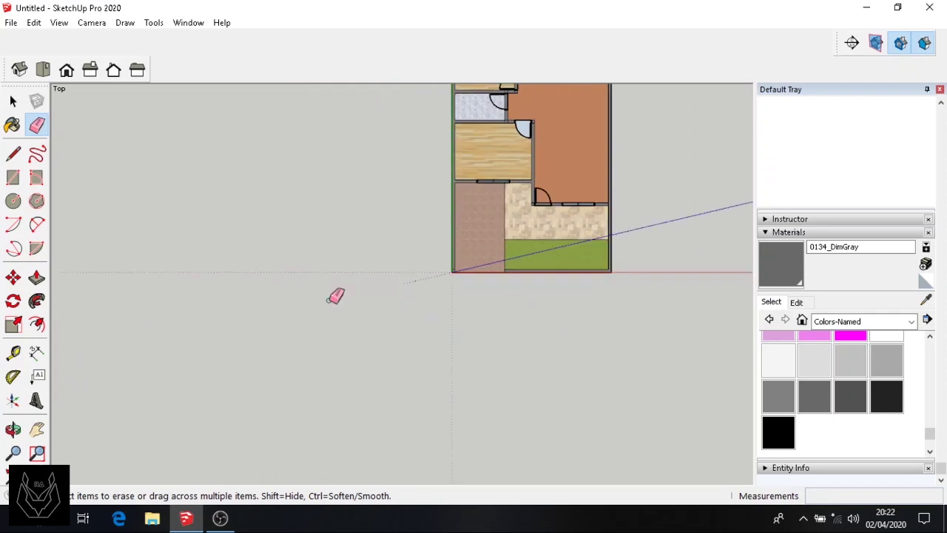
Step: Insert the in-model bed component into the front left bedroom with its headboard toward the outer wall
key(h)
mouse_move(491, 338)
mouse_down()
mouse_move(372, 311)
mouse_move(354, 270)
mouse_move(378, 389)
mouse_up()
drag(397, 222, 399, 256)
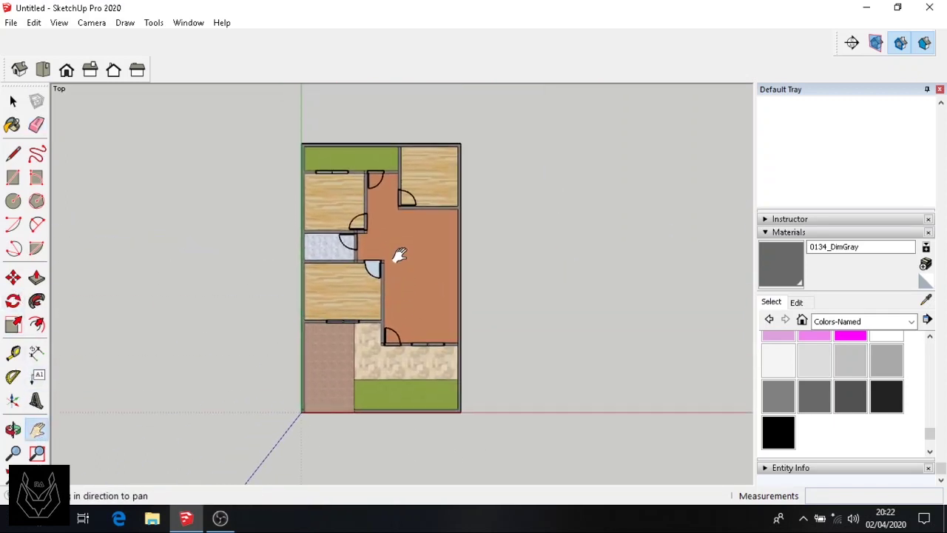
scroll(494, 250, up, 2)
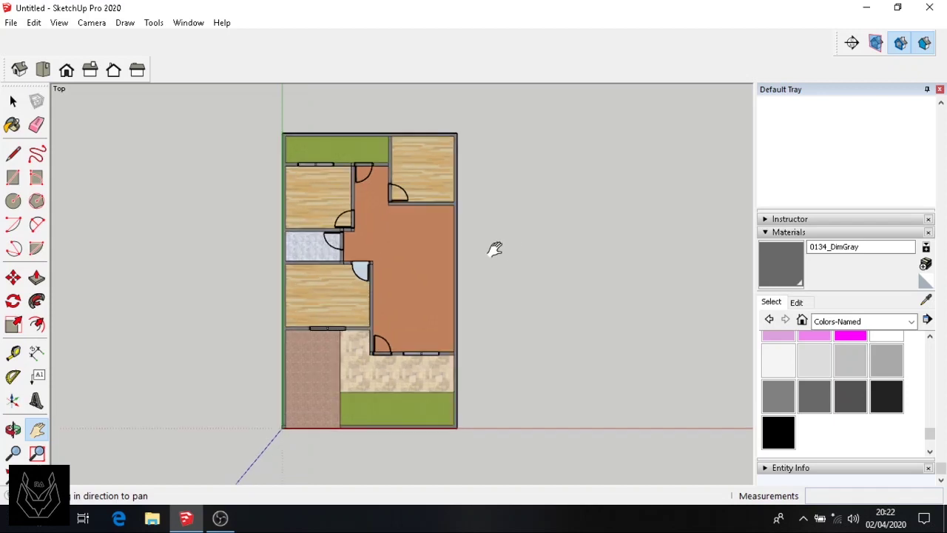
scroll(888, 222, up, 10)
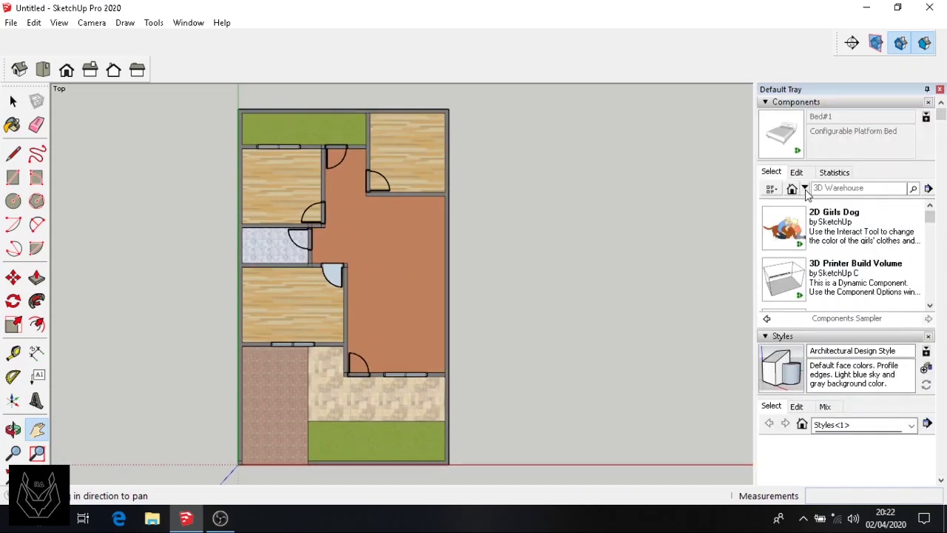
click(793, 190)
click(797, 234)
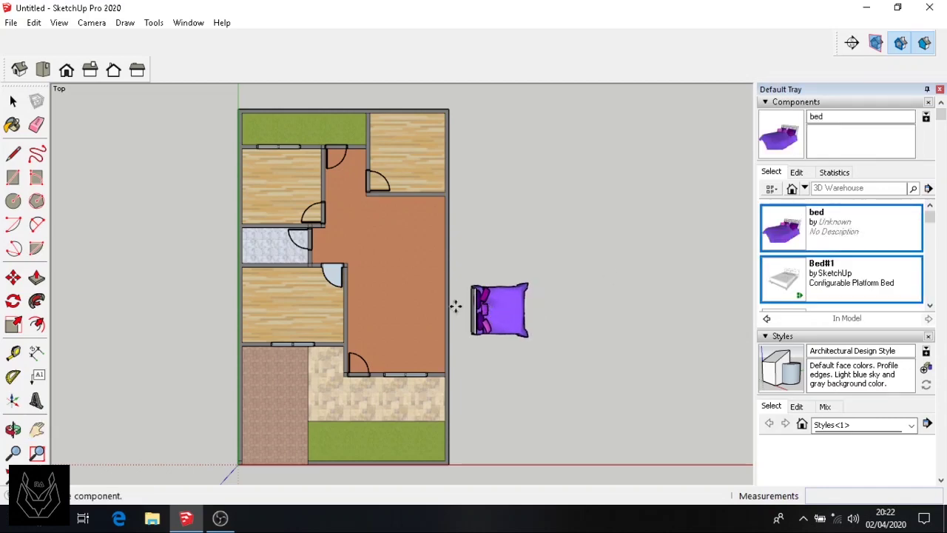
scroll(285, 310, up, 4)
click(277, 300)
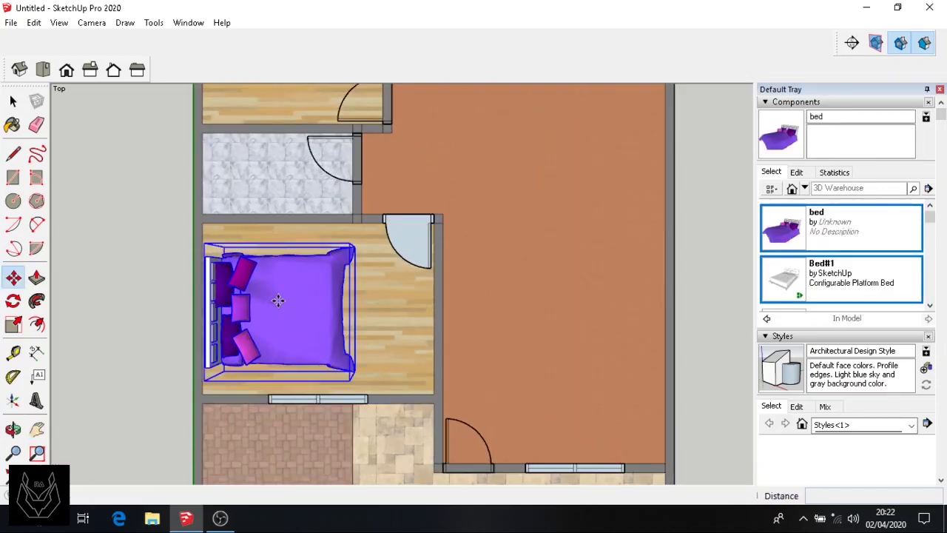
Step: Move the front left bedroom's bed by its lower headboard corner until it meets the inner edge of the outer wall
middle_drag(131, 376, 231, 263)
scroll(244, 403, up, 3)
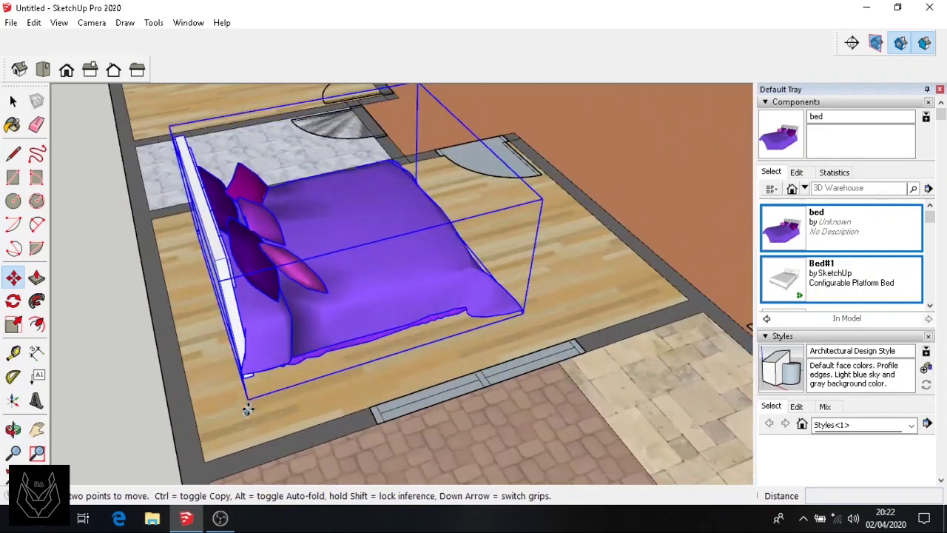
click(247, 406)
click(194, 416)
click(193, 417)
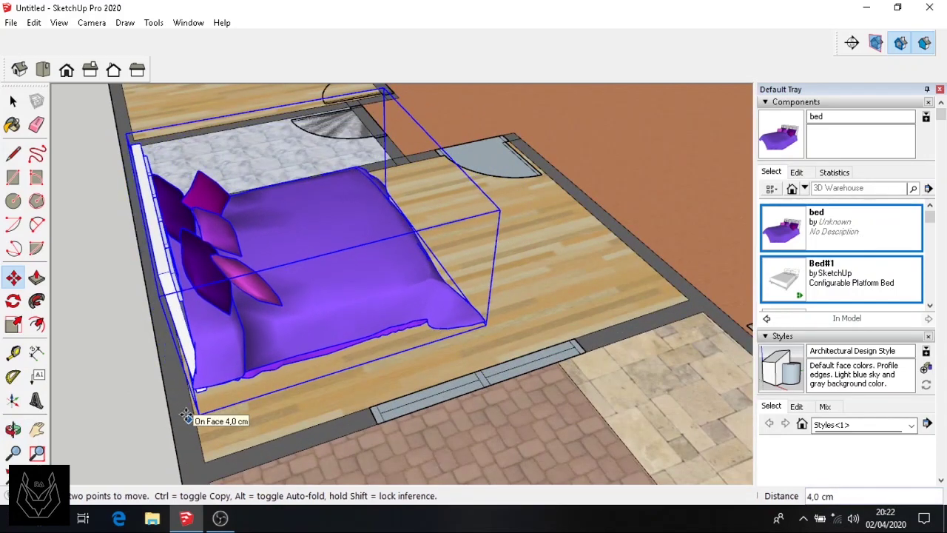
scroll(190, 415, up, 5)
click(185, 416)
click(184, 417)
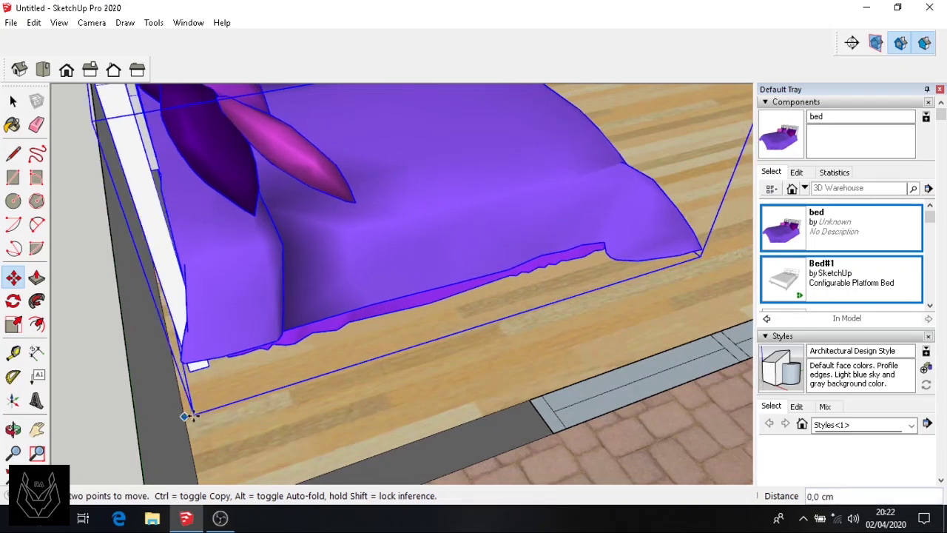
scroll(185, 416, up, 3)
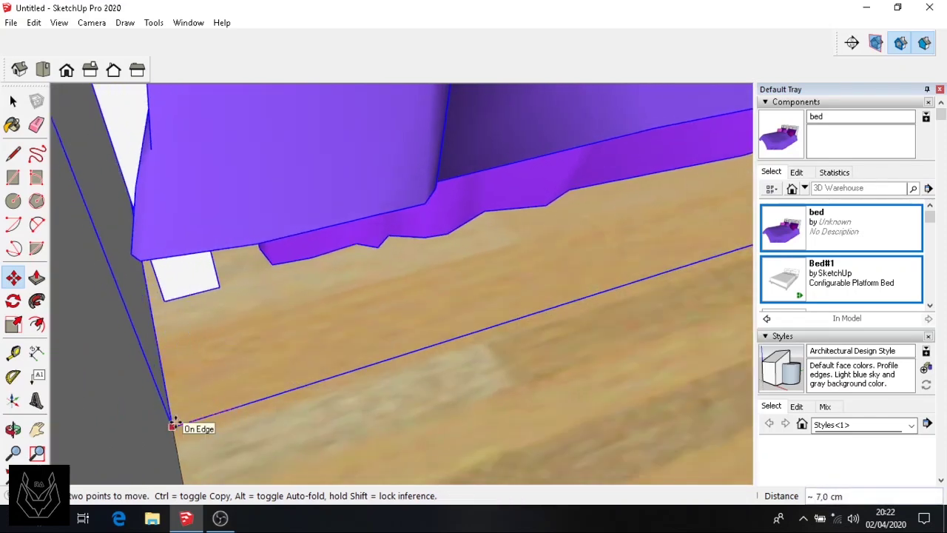
click(194, 422)
scroll(243, 418, down, 3)
scroll(243, 418, down, 5)
middle_drag(244, 418, 289, 374)
scroll(363, 366, down, 3)
key(space)
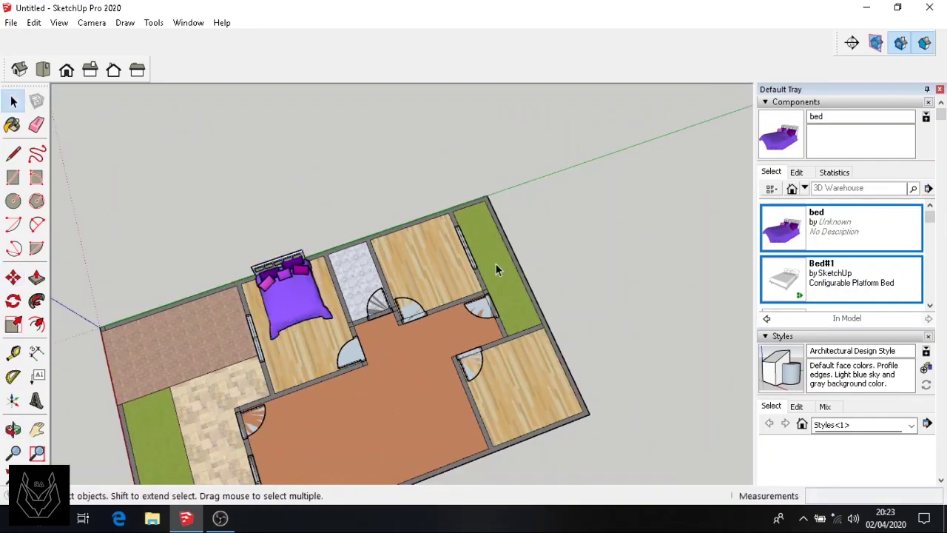
Step: Insert the in-model kitchen17 component in the main hall along the rear right bedroom's wall, working from the top view
middle_drag(383, 376, 546, 301)
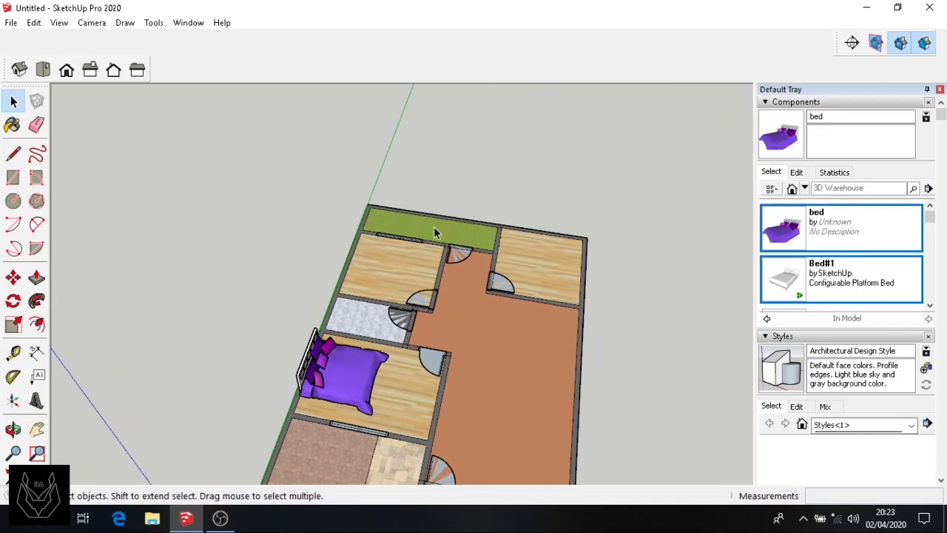
click(37, 429)
drag(471, 367, 343, 416)
click(42, 69)
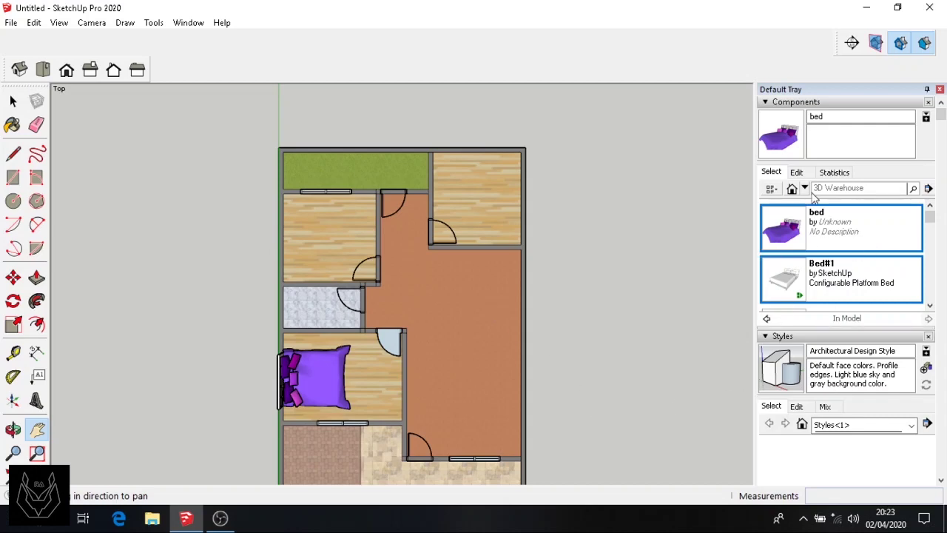
scroll(795, 255, down, 3)
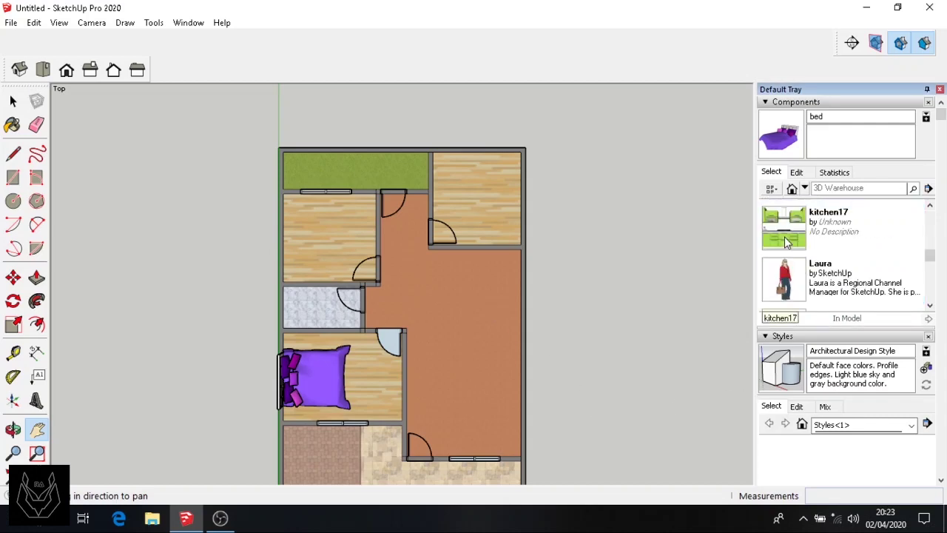
click(784, 229)
click(446, 271)
scroll(531, 286, up, 3)
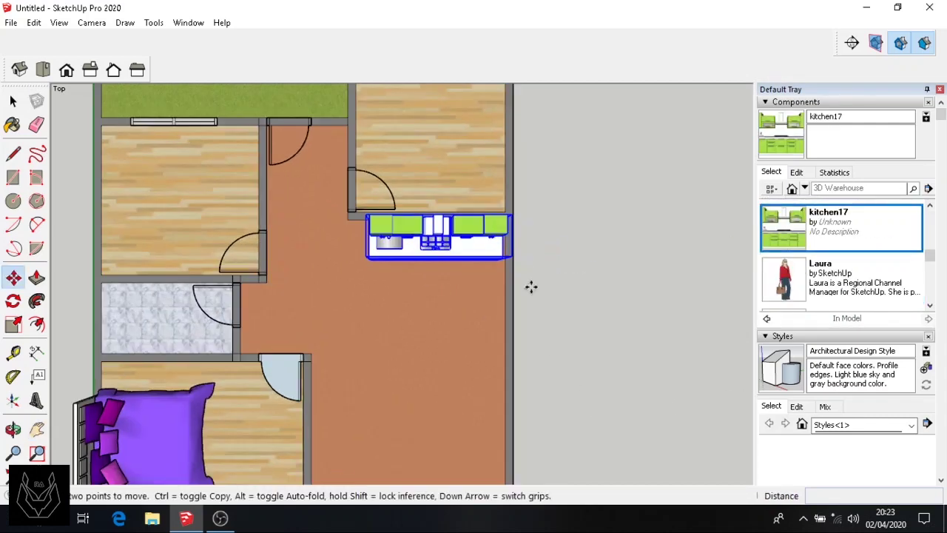
Step: Move the kitchen unit by its lower back corner into the inside corner of the outer wall and bedroom wall
scroll(522, 276, up, 4)
middle_drag(514, 266, 247, 251)
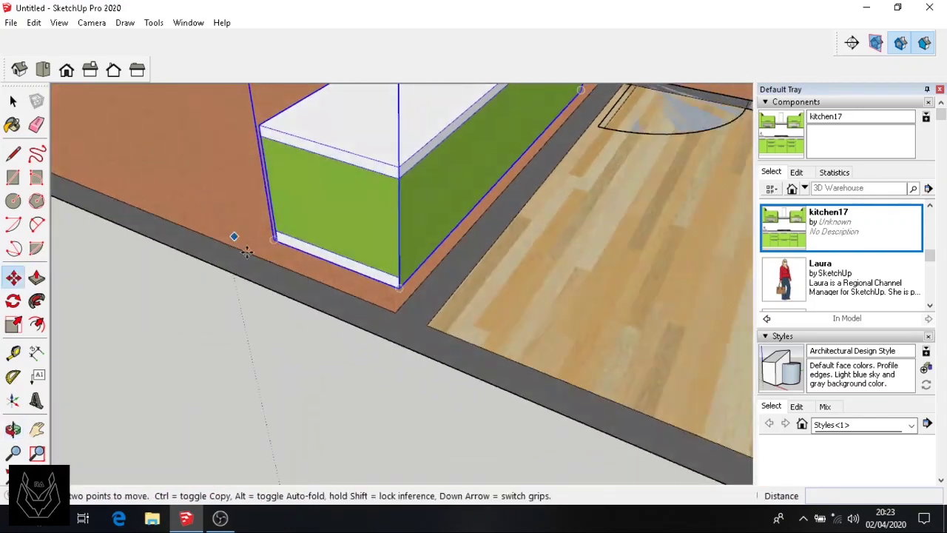
drag(400, 290, 398, 312)
scroll(229, 279, down, 3)
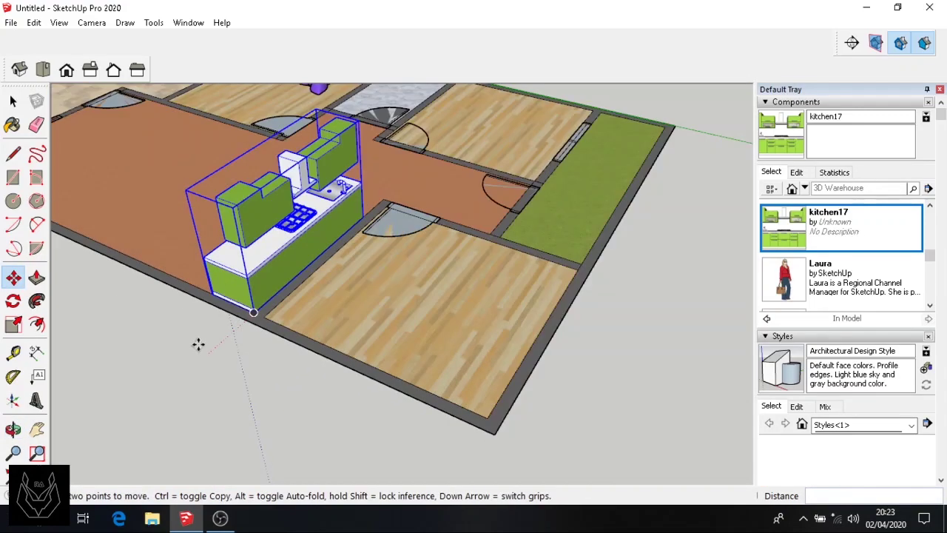
middle_drag(199, 344, 682, 355)
scroll(417, 360, down, 5)
click(42, 69)
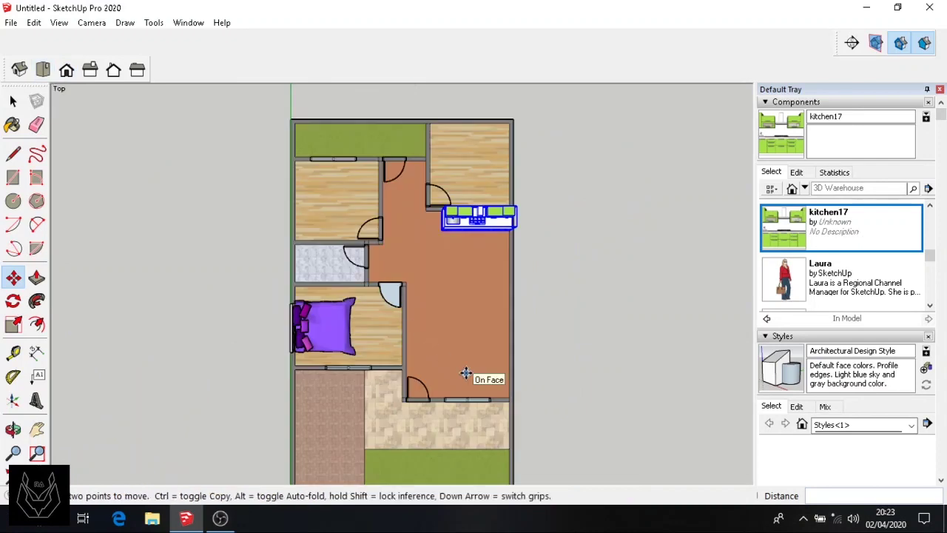
Step: Insert another in-model bed component into the rear right bedroom
scroll(827, 248, up, 2)
click(792, 230)
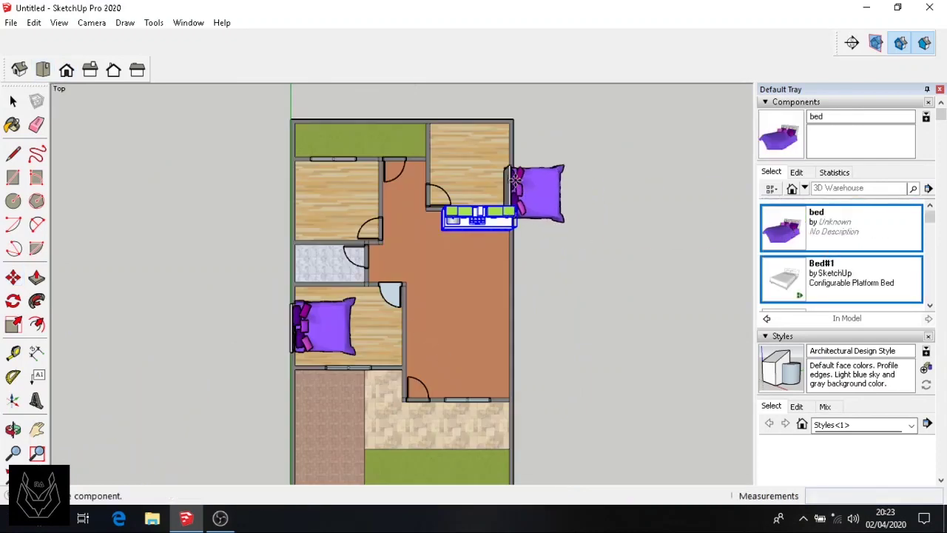
click(514, 174)
scroll(525, 168, up, 2)
scroll(525, 167, up, 2)
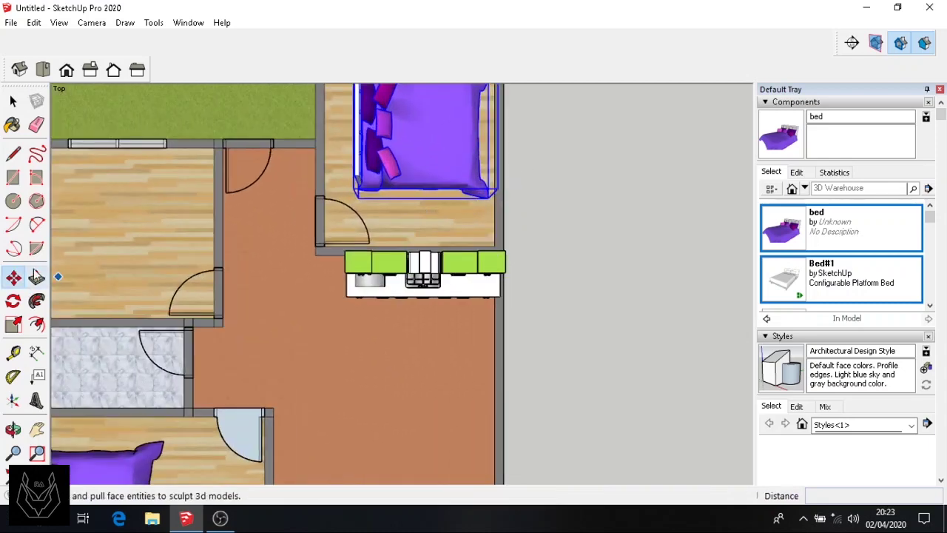
Step: Rotate the rear right bedroom's bed by 90 degrees about its lower headboard corner
click(13, 300)
click(359, 194)
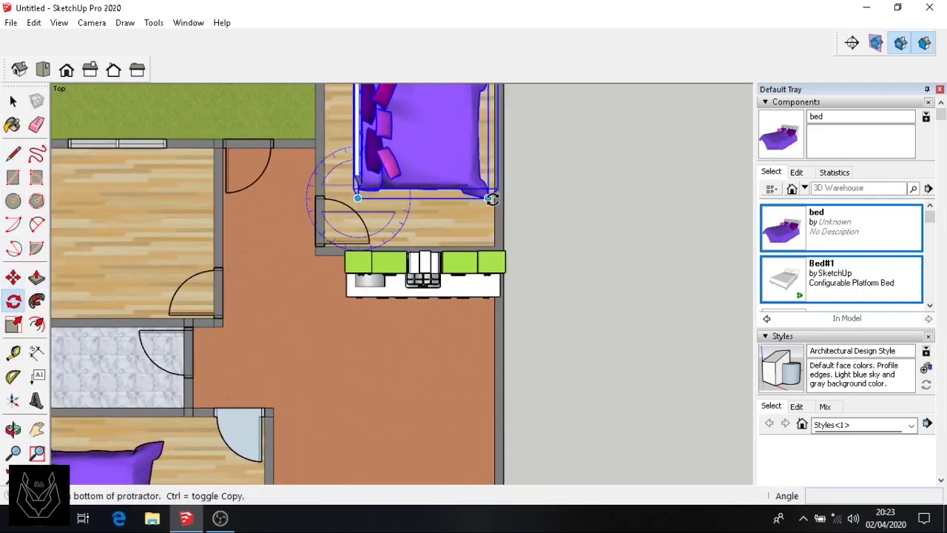
click(493, 195)
text(90)
key(Return)
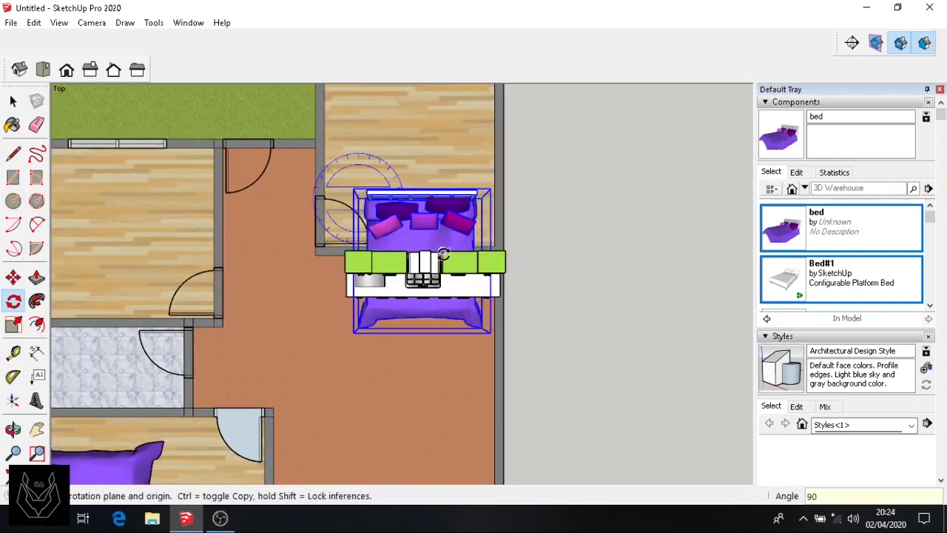
Step: Move the rotated bed back into the rear right bedroom and set its headboard against the rear wall
click(13, 277)
click(493, 296)
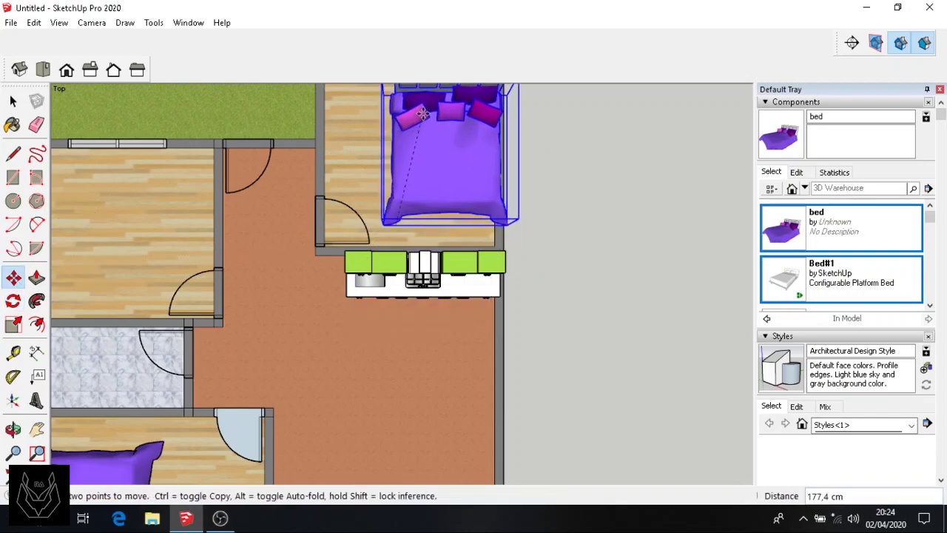
click(37, 429)
drag(634, 186, 500, 226)
middle_drag(500, 226, 583, 172)
middle_drag(570, 222, 261, 184)
drag(282, 247, 311, 281)
click(12, 277)
click(469, 248)
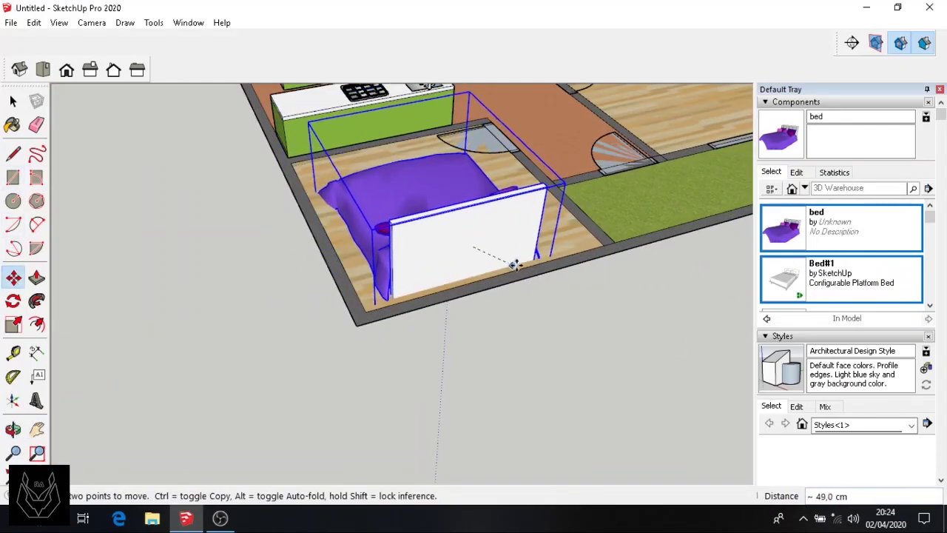
scroll(418, 306, up, 3)
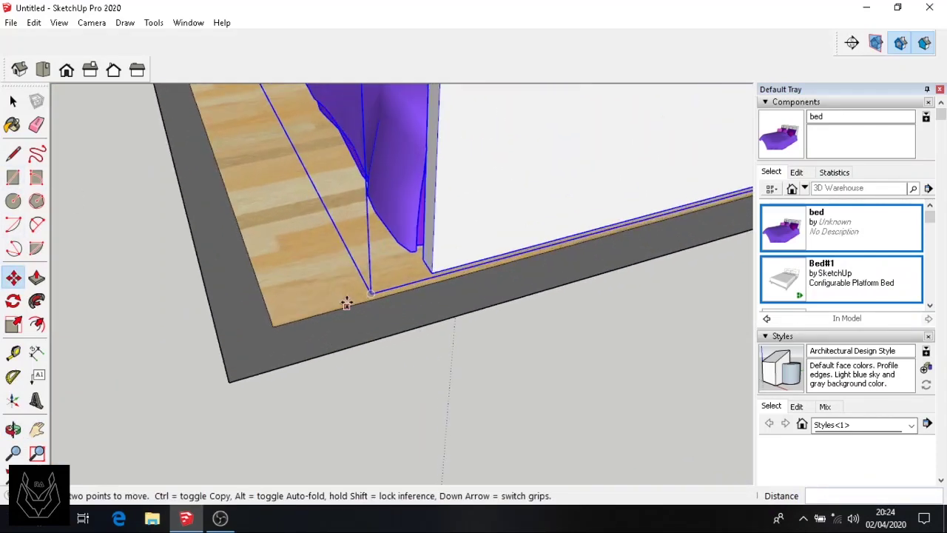
scroll(463, 324, down, 5)
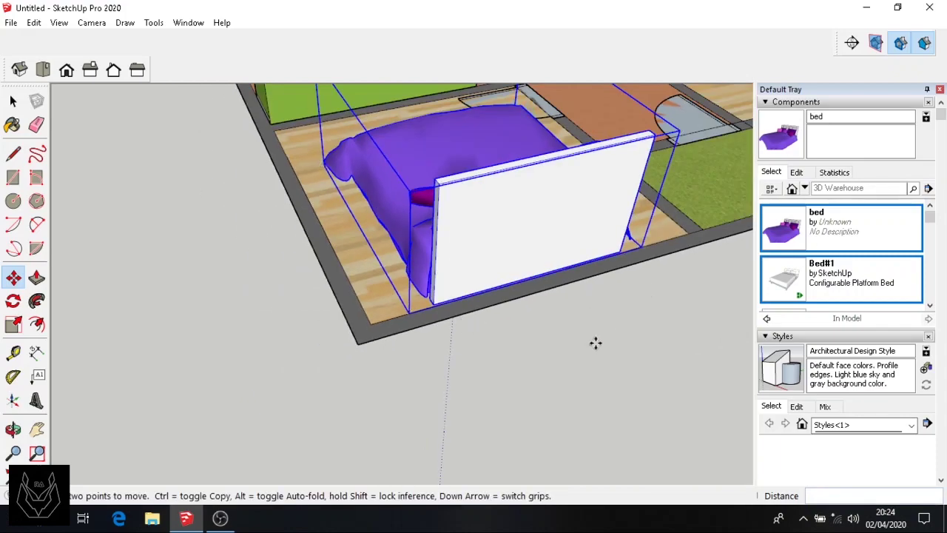
Step: Insert a third bed component into the rear left bedroom from the top view, headboard toward the outer wall
middle_drag(596, 343, 222, 311)
click(42, 70)
scroll(386, 314, down, 4)
scroll(381, 344, down, 2)
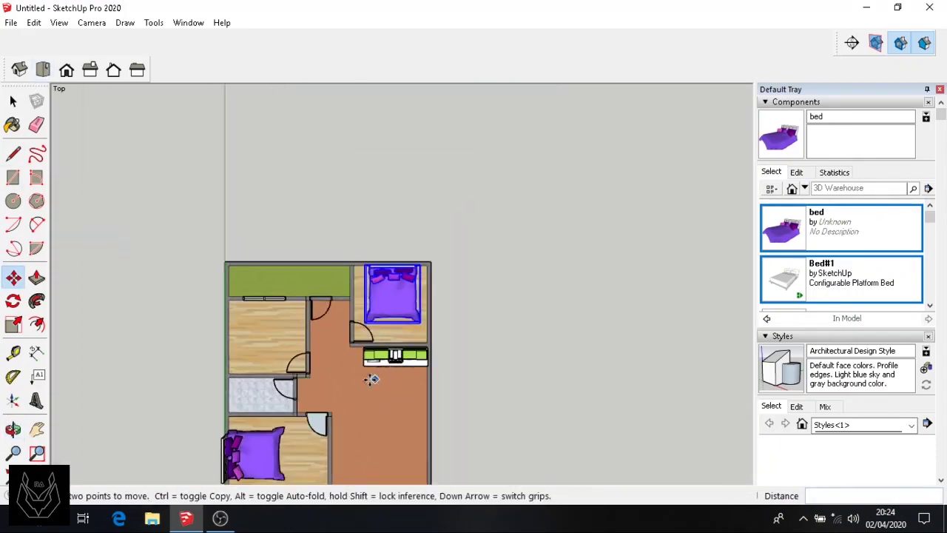
scroll(400, 326, up, 4)
click(841, 225)
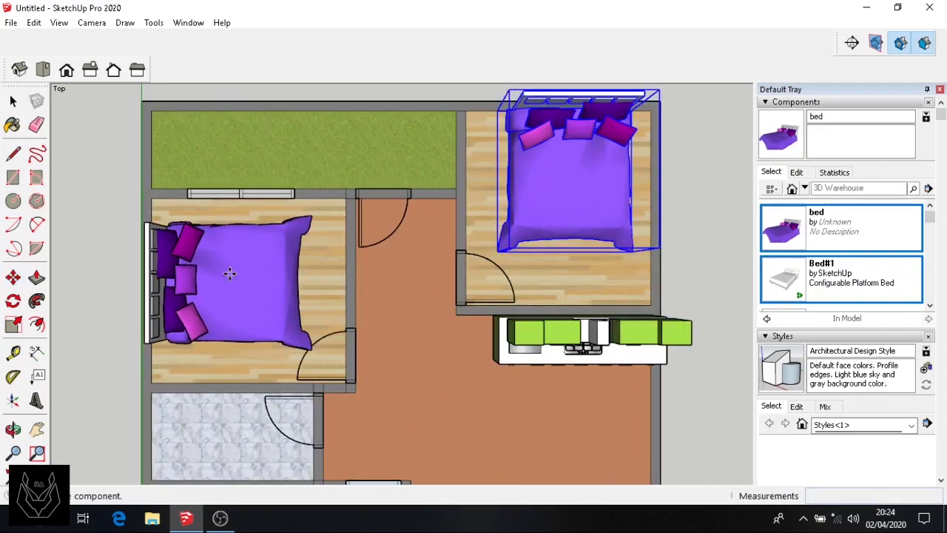
click(221, 278)
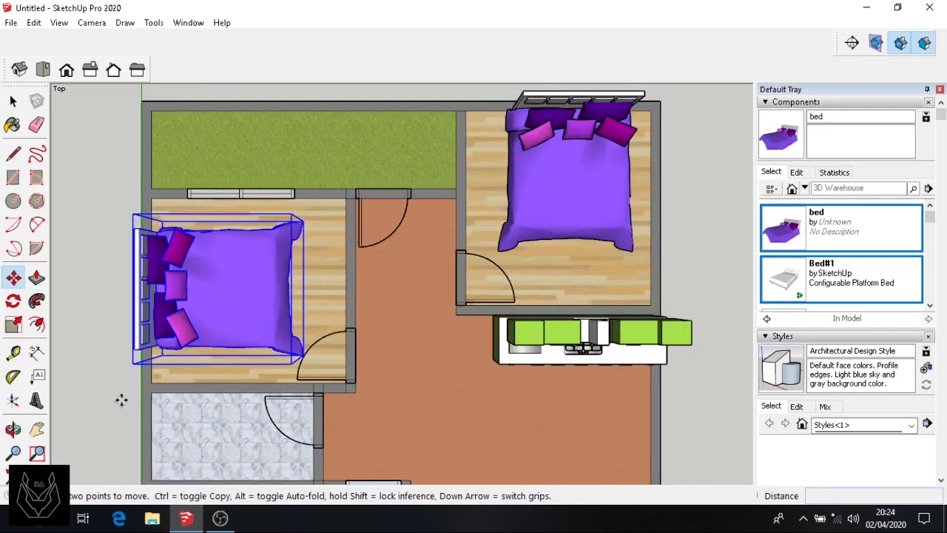
Step: Move the rear left bedroom's bed from its headboard-side base corner onto the inner edge of the outer wall
mouse_move(125, 395)
middle_down()
mouse_move(185, 369)
mouse_move(114, 410)
middle_up()
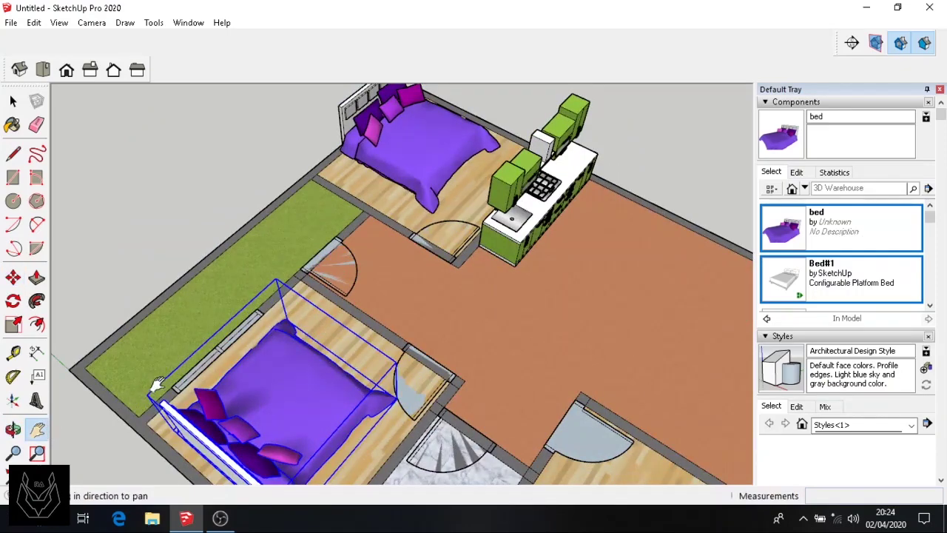
scroll(300, 359, up, 5)
scroll(300, 359, up, 5)
click(12, 277)
click(296, 275)
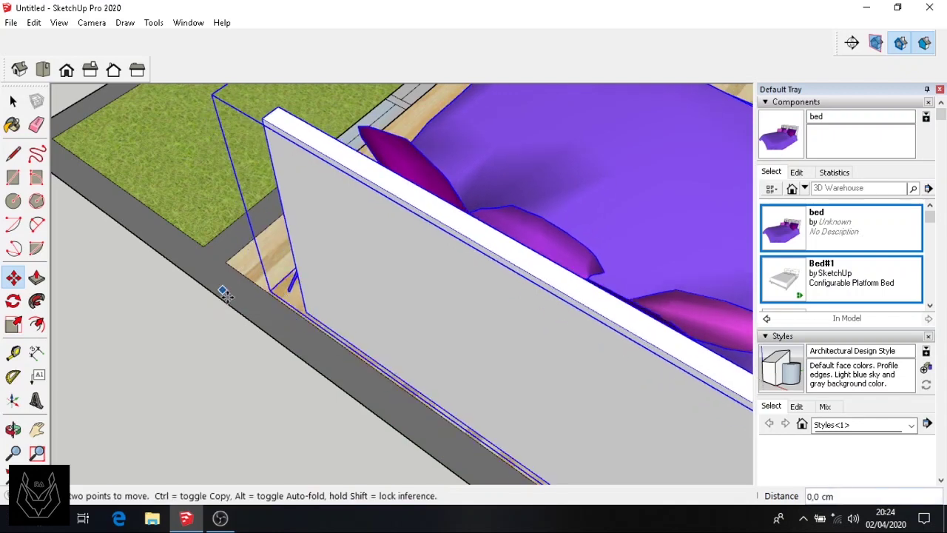
scroll(240, 292, up, 5)
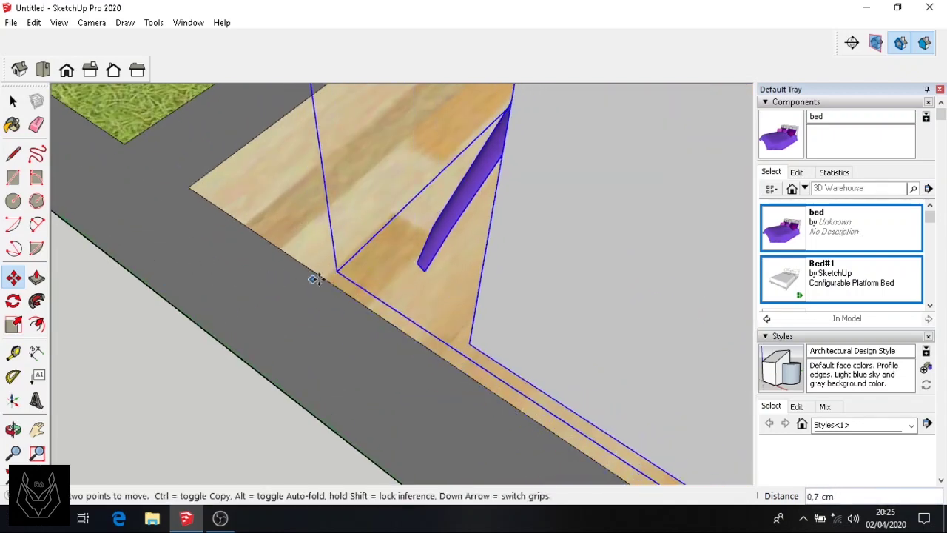
click(330, 278)
scroll(446, 386, down, 4)
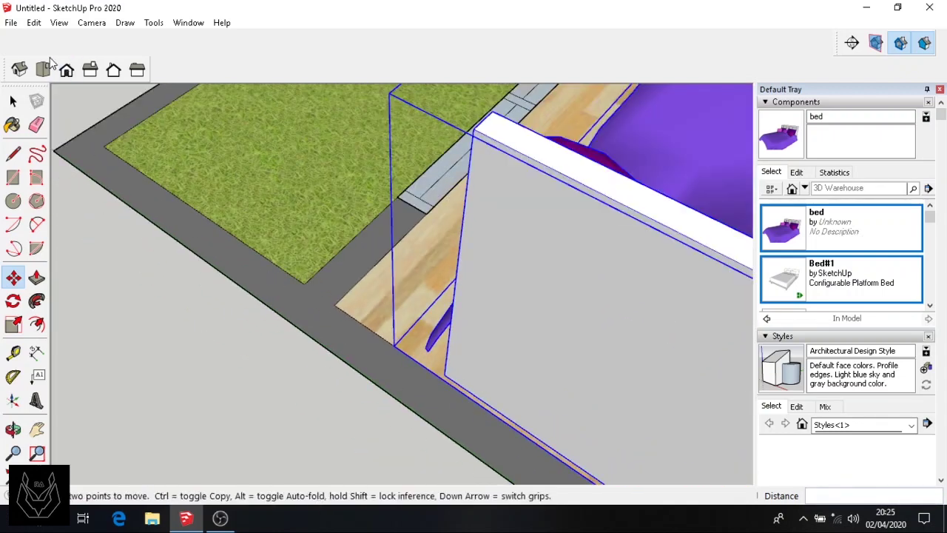
Step: Insert the in-model table component into the living room near the front window, working in top view
click(44, 67)
scroll(387, 384, down, 5)
click(37, 428)
drag(279, 373, 209, 140)
drag(317, 386, 184, 199)
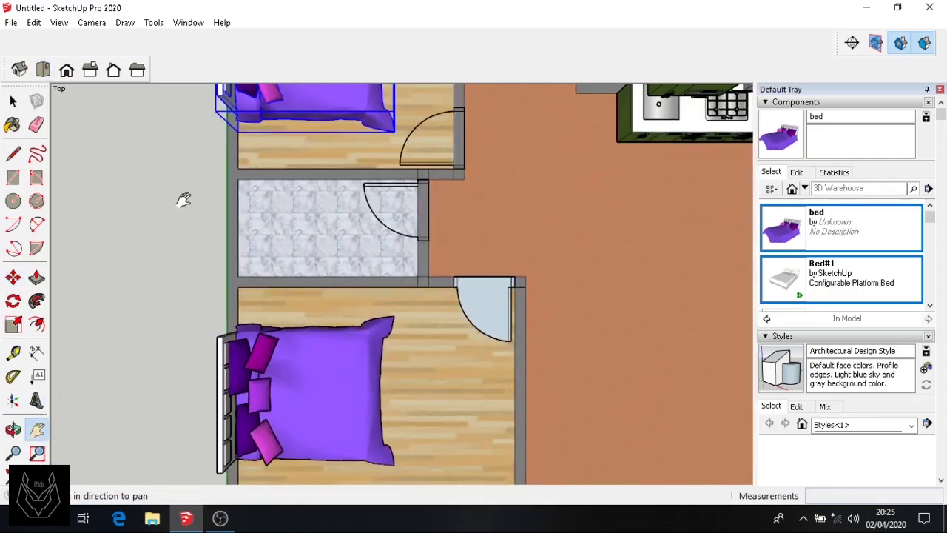
scroll(626, 393, down, 3)
drag(627, 385, 481, 306)
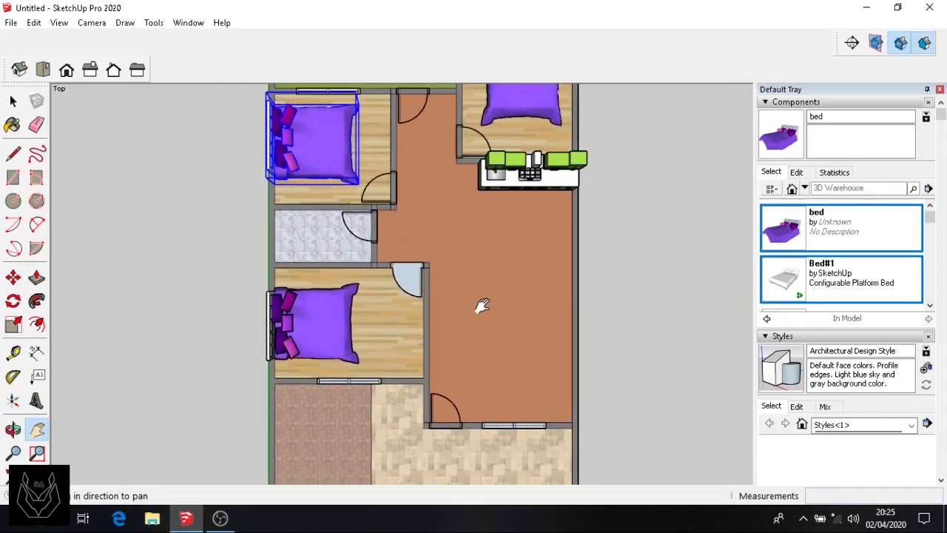
scroll(877, 274, down, 10)
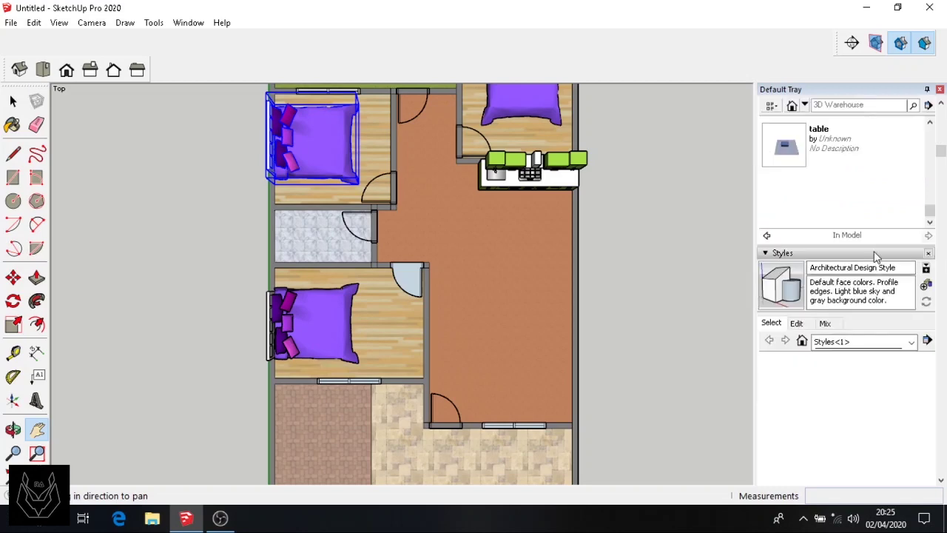
scroll(870, 265, down, 1)
click(786, 279)
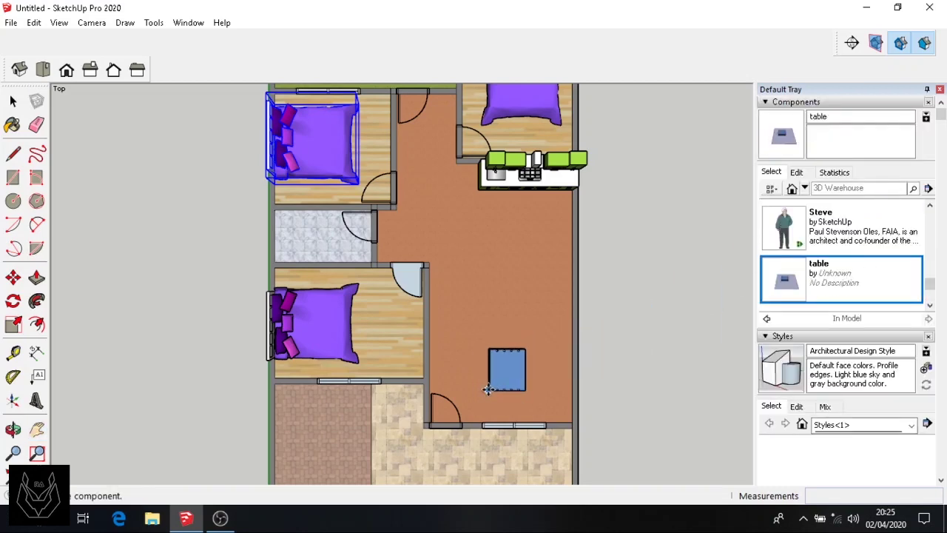
click(488, 390)
Step: Insert the in-model Senza corner sofa component just outside the house's right wall
scroll(839, 266, up, 1)
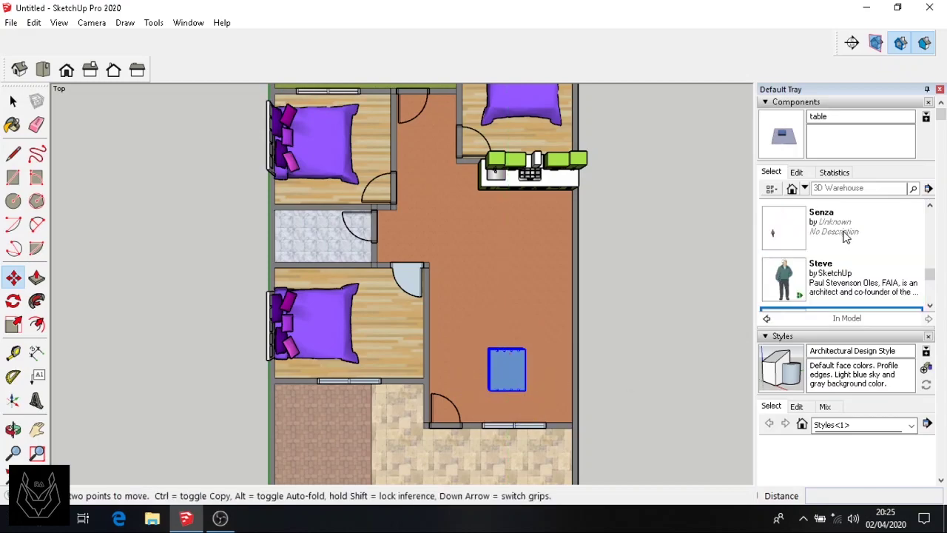
click(844, 233)
click(583, 263)
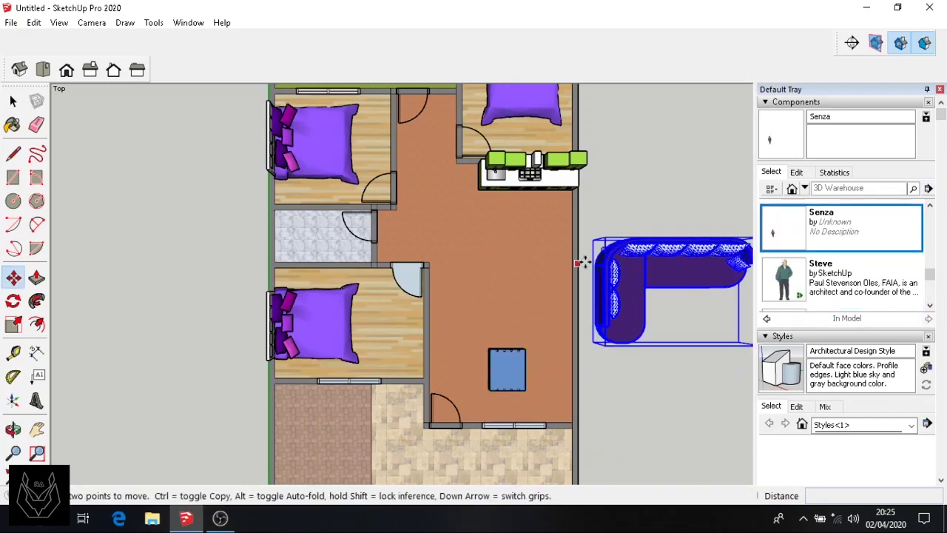
Step: Rotate the Senza sofa by 90 degrees about its lower front corner in the horizontal plane
middle_drag(630, 376, 581, 325)
scroll(592, 403, down, 2)
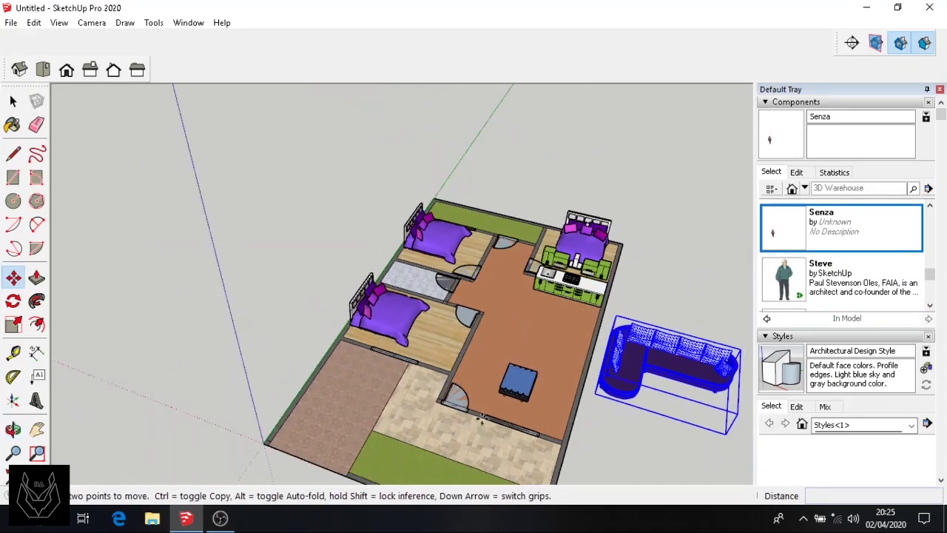
click(13, 300)
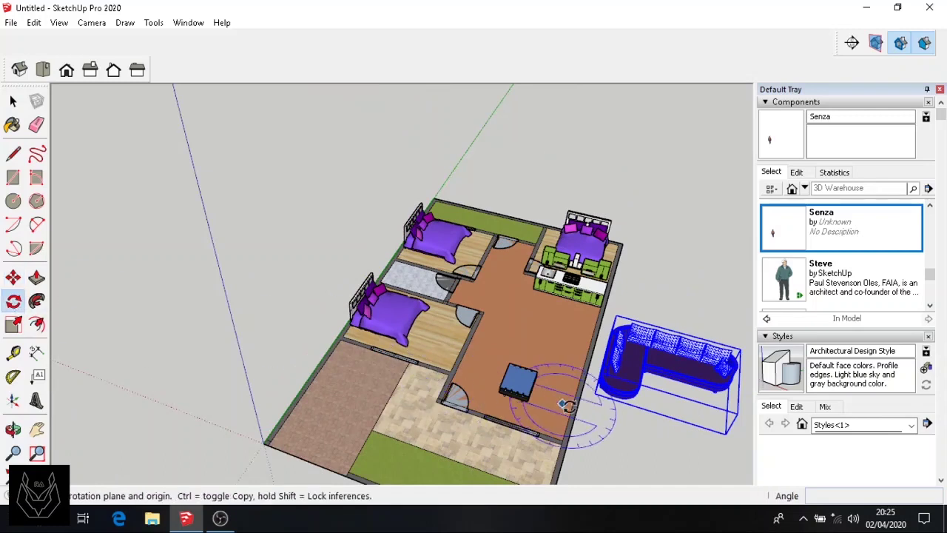
click(723, 431)
click(580, 447)
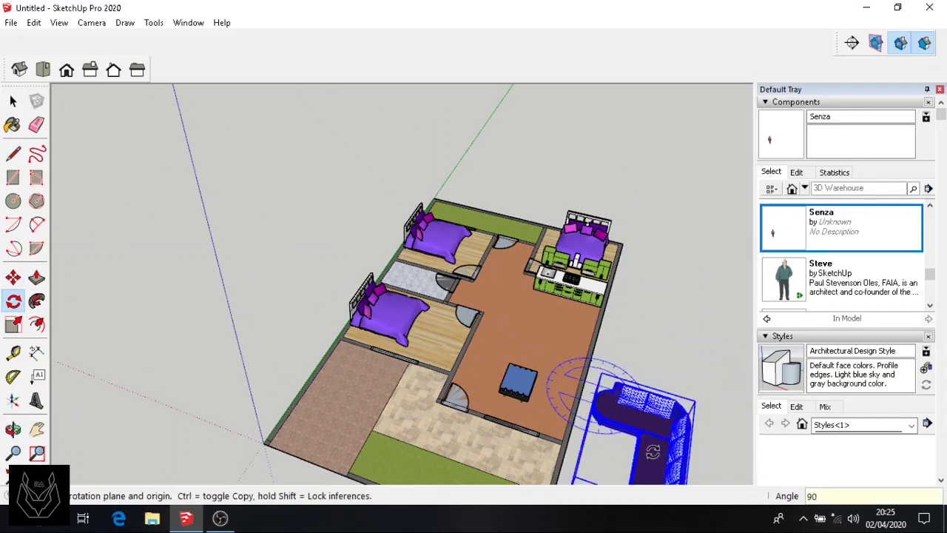
Step: Move the Senza sofa into the living room around the table and scale it uniformly to 0.75
click(13, 277)
click(655, 434)
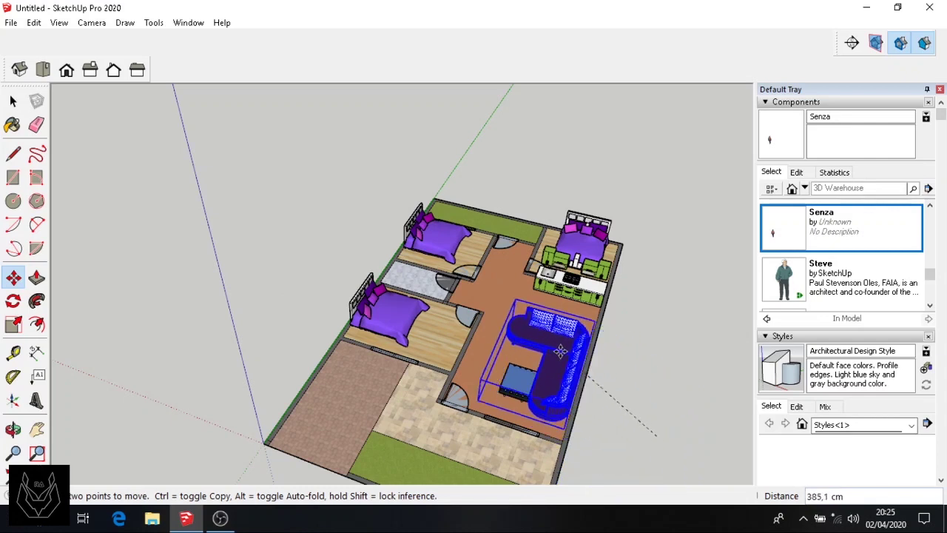
click(12, 324)
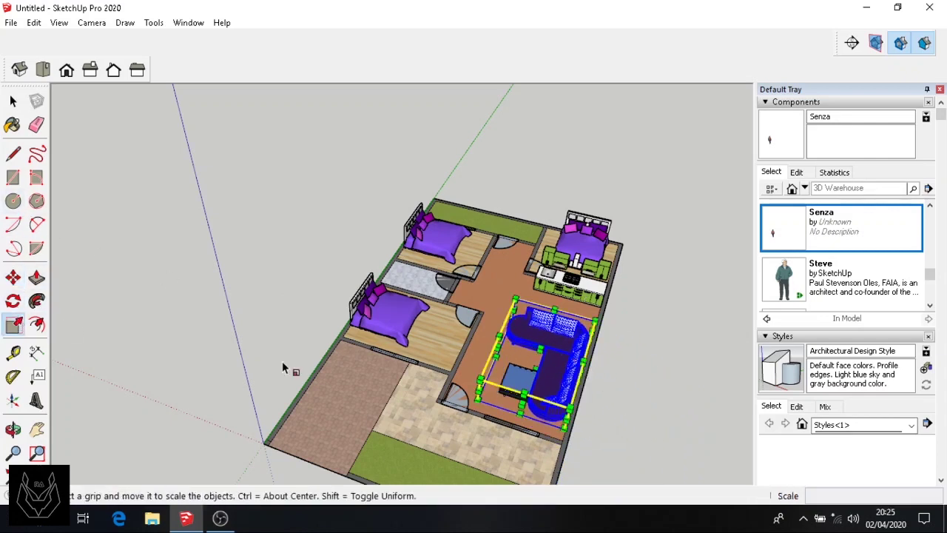
click(570, 407)
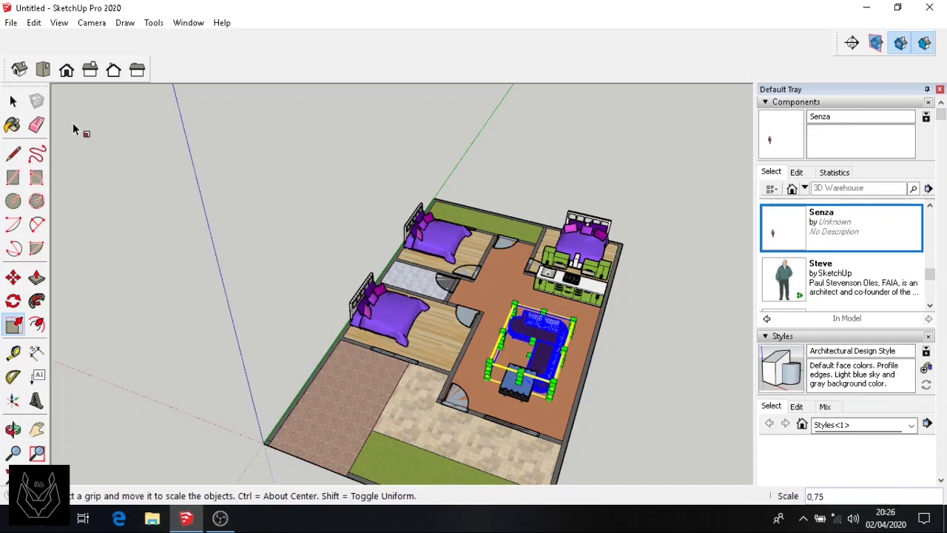
Step: Move the scaled sofa into the living room's corner against the right outer wall and the front wall
key(m)
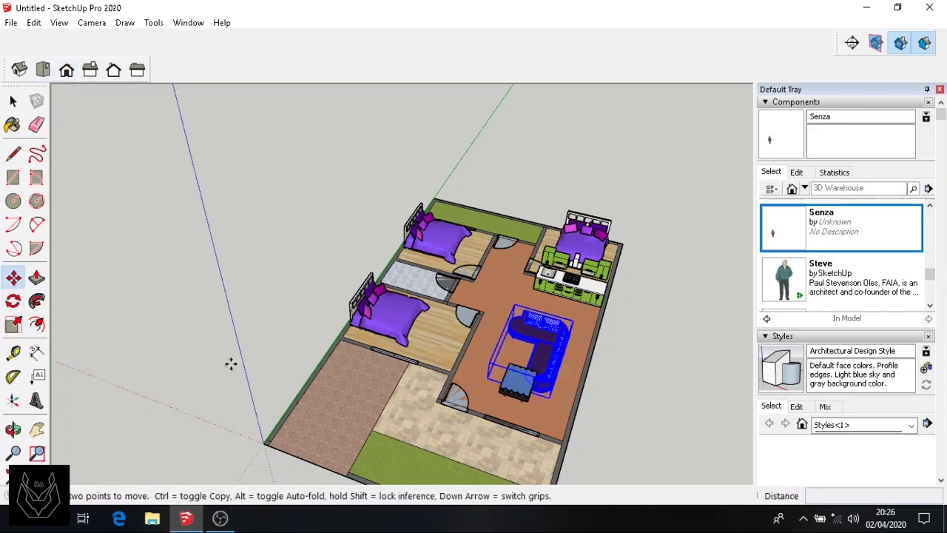
scroll(547, 399, up, 5)
click(522, 383)
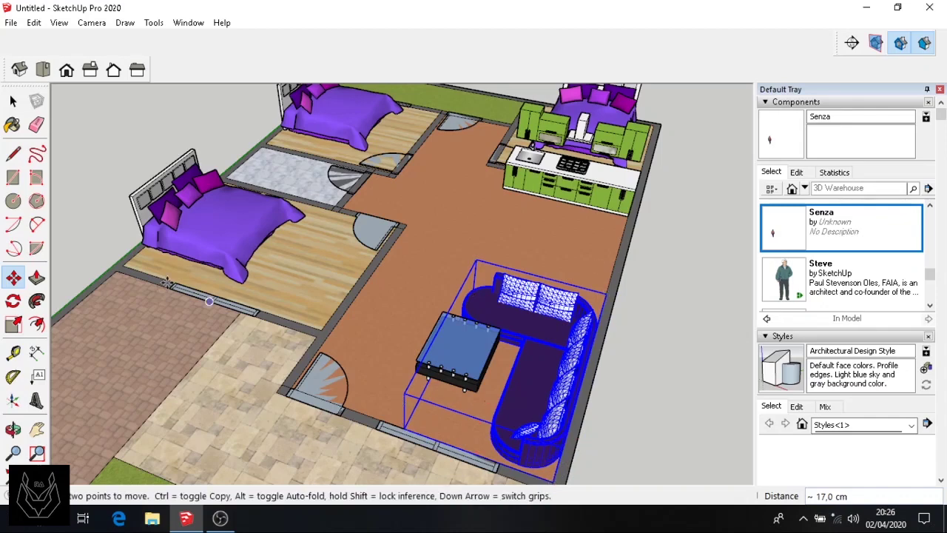
Step: Move the living room table about 47.7 cm toward the front window, clear of the sofa, in top view
click(43, 69)
click(37, 429)
drag(451, 443, 329, 317)
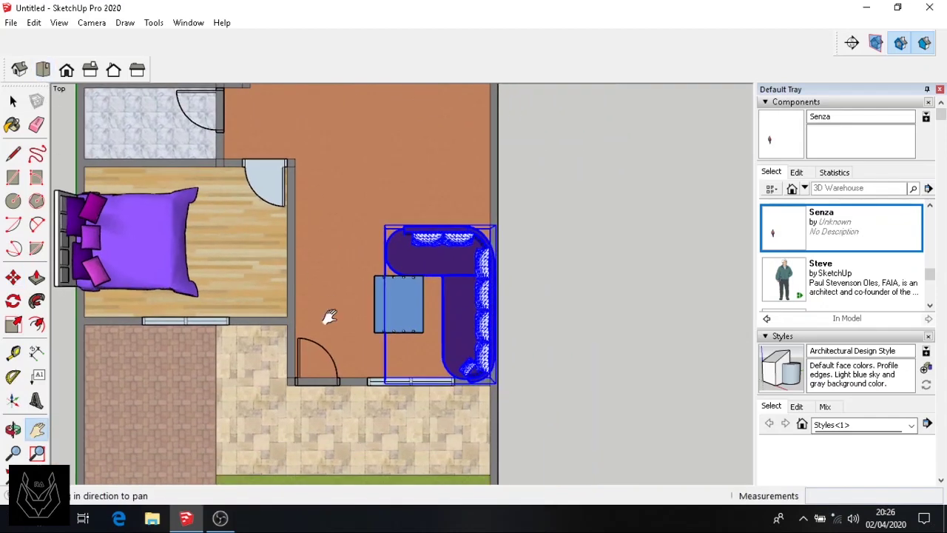
click(13, 101)
click(396, 310)
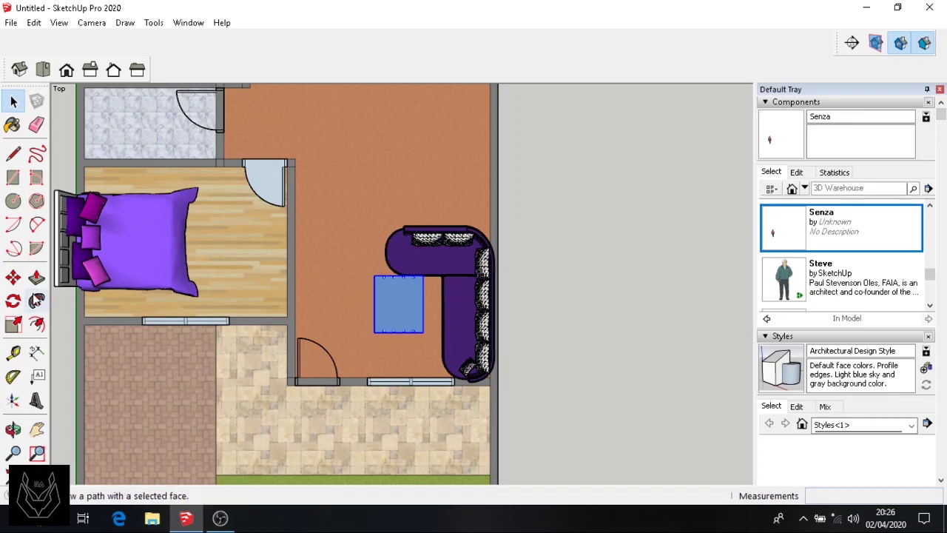
click(13, 276)
click(391, 311)
click(390, 333)
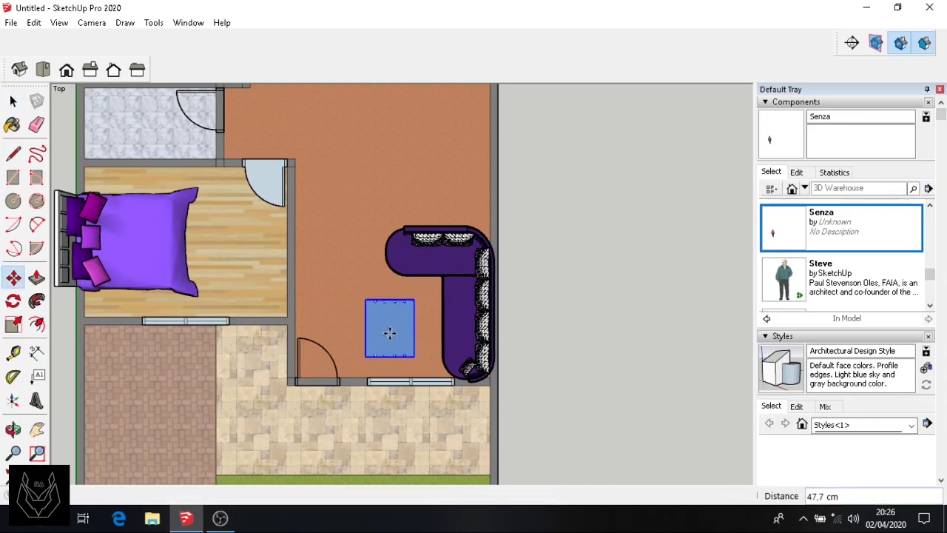
click(13, 101)
Step: Insert the Tall Table Barstools component from the Components Sampler between the kitchen and the sofa, then deselect it
click(41, 431)
drag(358, 228, 325, 359)
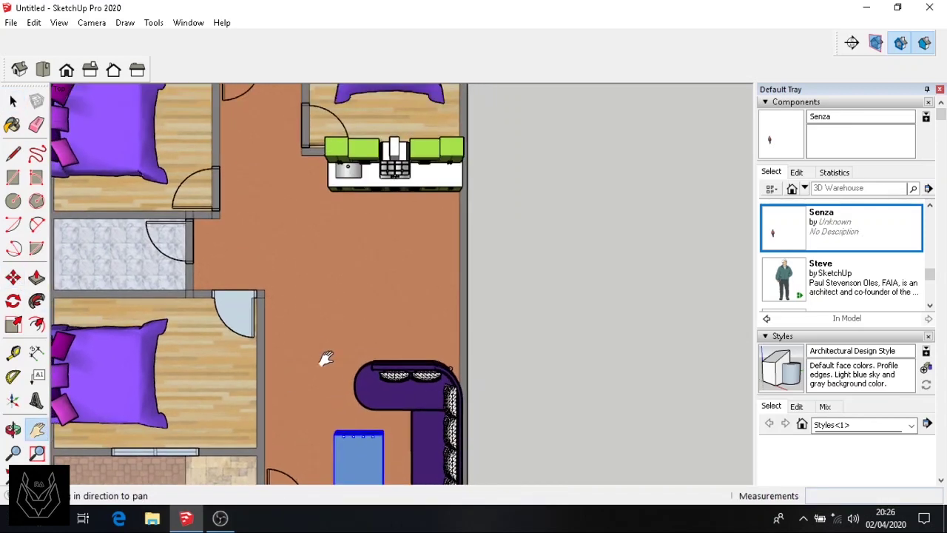
click(805, 189)
click(811, 218)
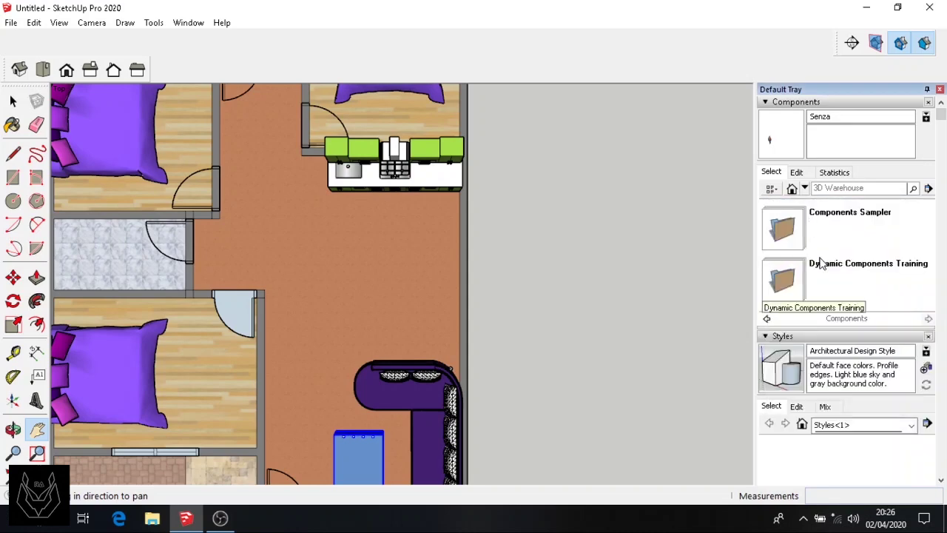
click(813, 223)
scroll(827, 255, down, 10)
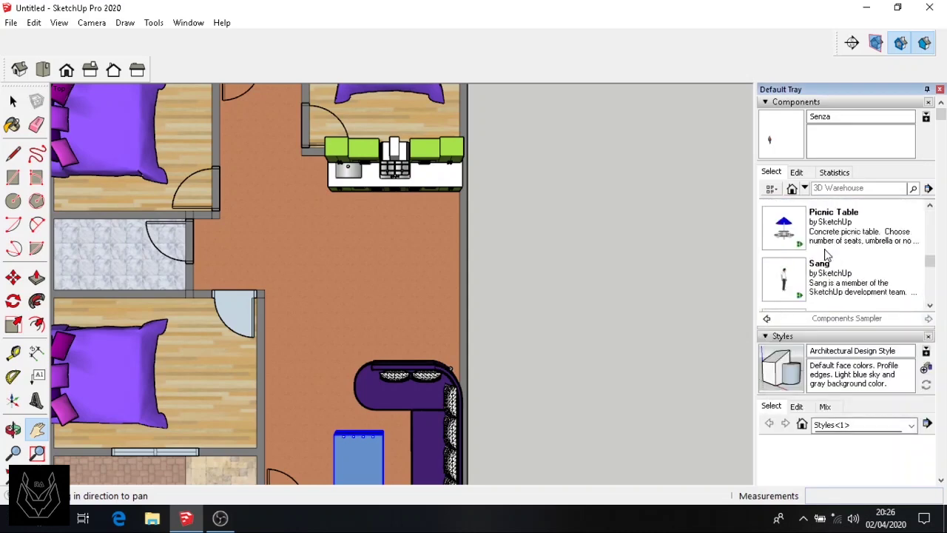
scroll(811, 246, down, 6)
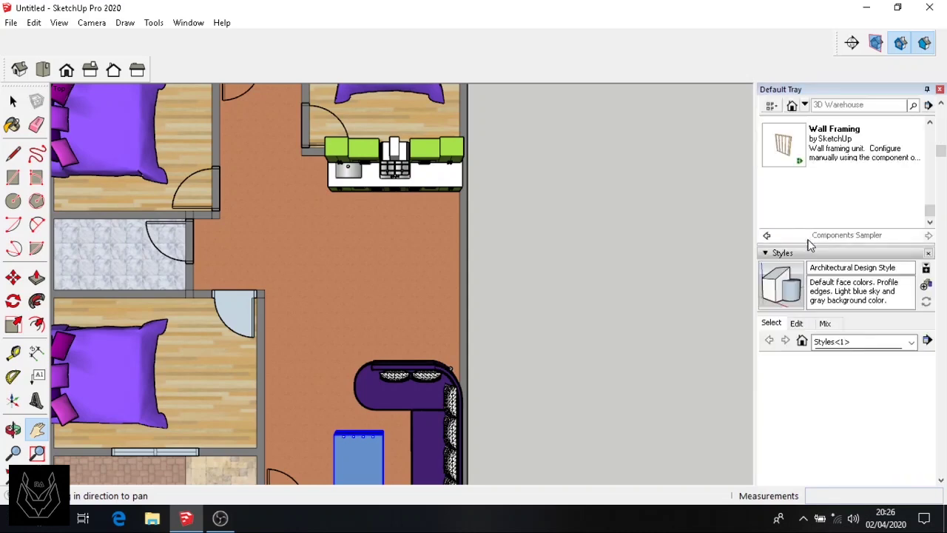
scroll(814, 211, up, 5)
scroll(813, 211, down, 2)
click(784, 144)
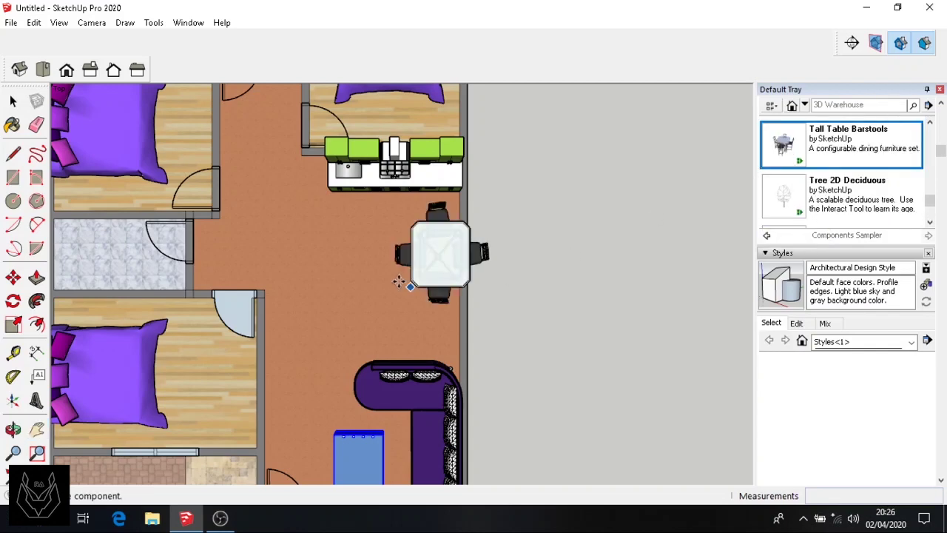
click(364, 305)
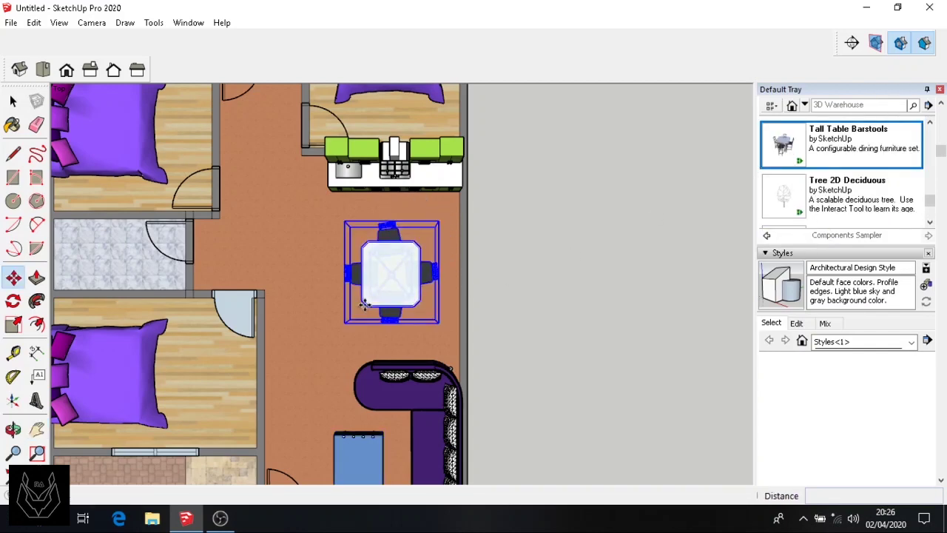
key(space)
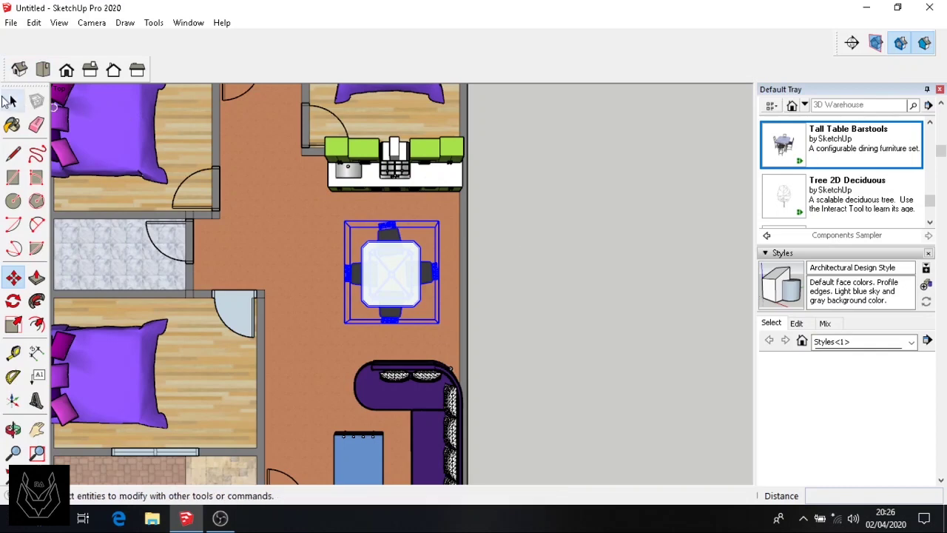
click(540, 194)
Step: Insert a car component outside the house on its right side and scale it uniformly to 0.58
scroll(436, 268, down, 4)
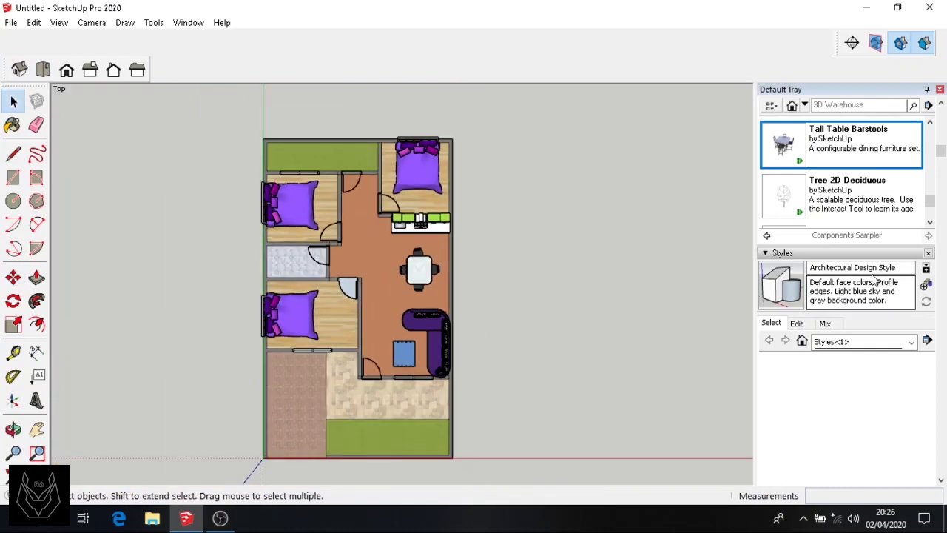
scroll(791, 153, up, 10)
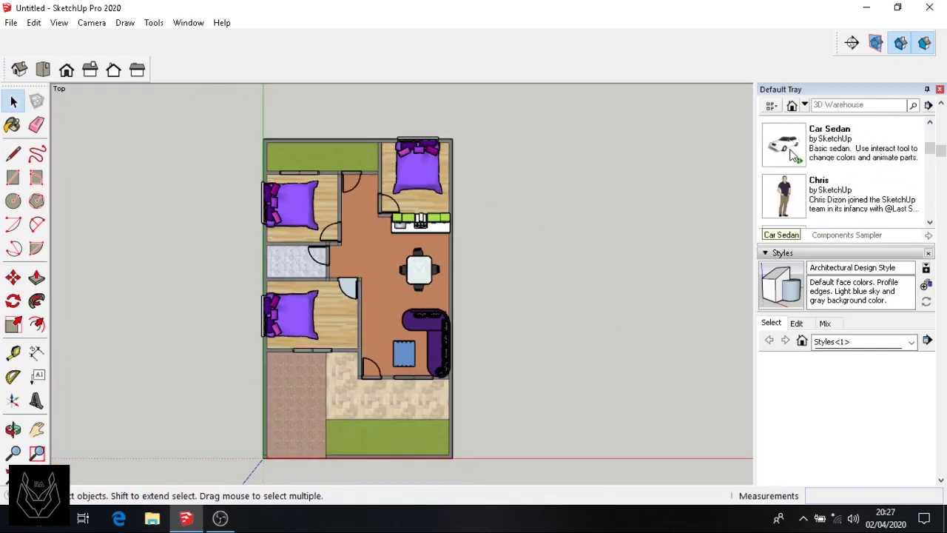
click(793, 154)
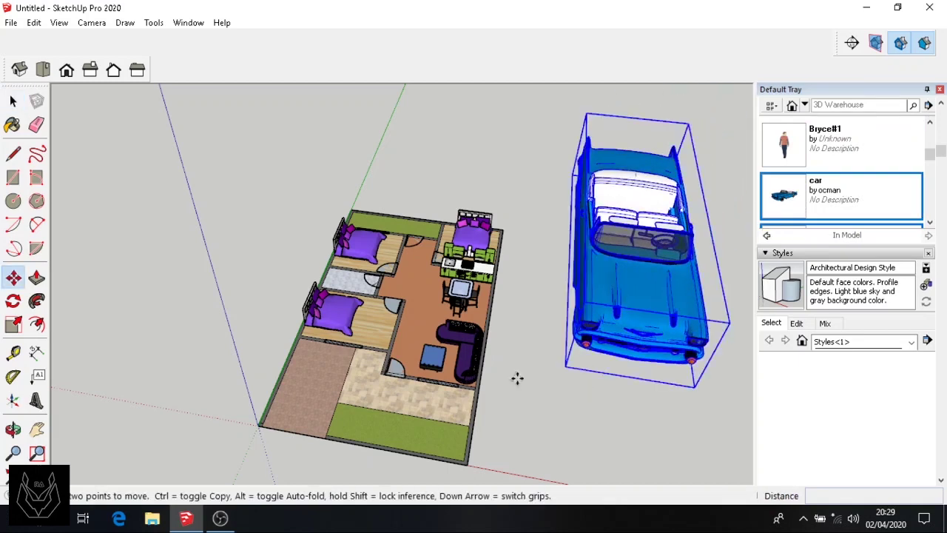
click(12, 324)
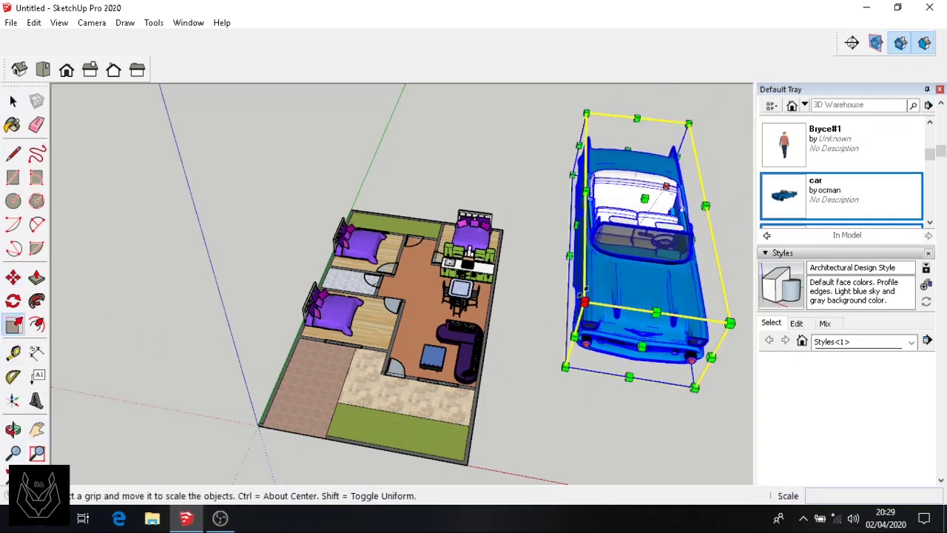
drag(584, 302, 618, 242)
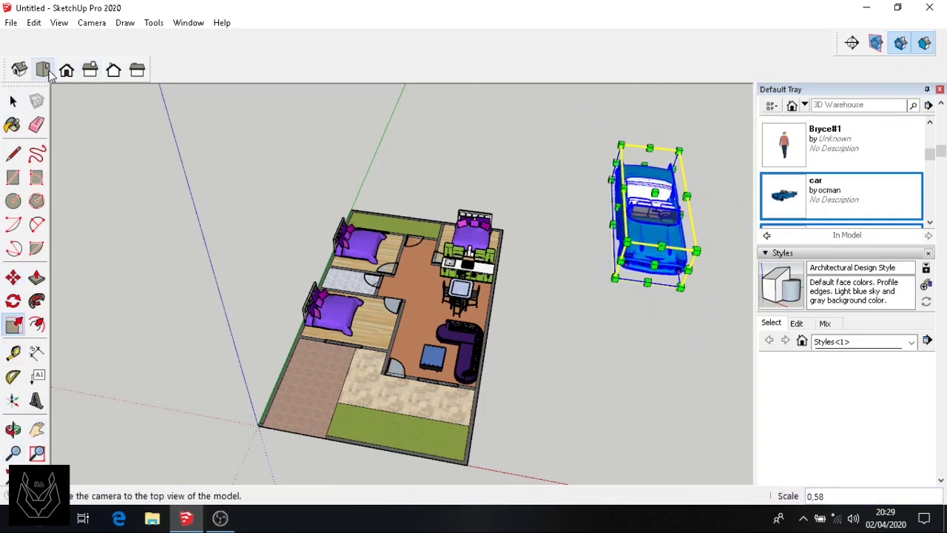
Step: Scale the car uniformly once more by 0.59 about its opposite corner, working in top view
click(42, 70)
scroll(444, 317, down, 2)
scroll(506, 282, up, 2)
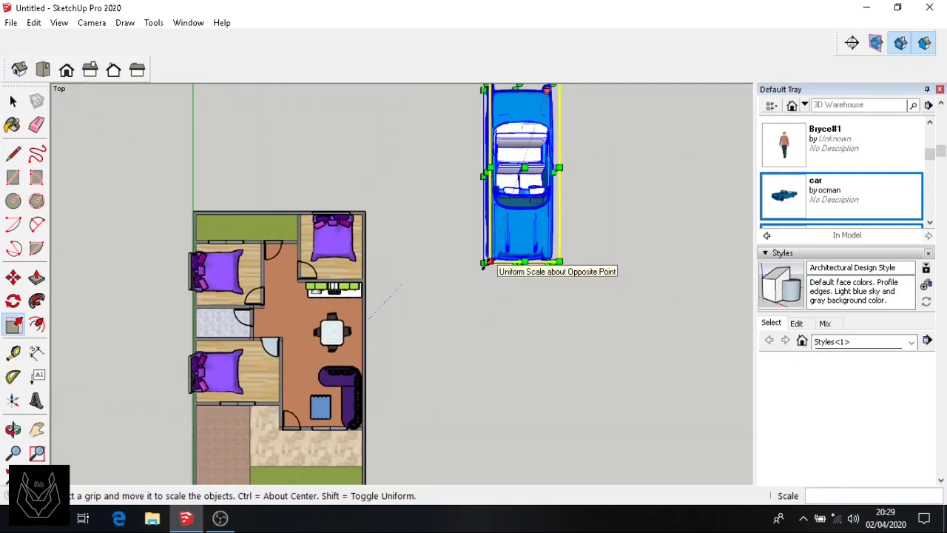
drag(483, 265, 513, 187)
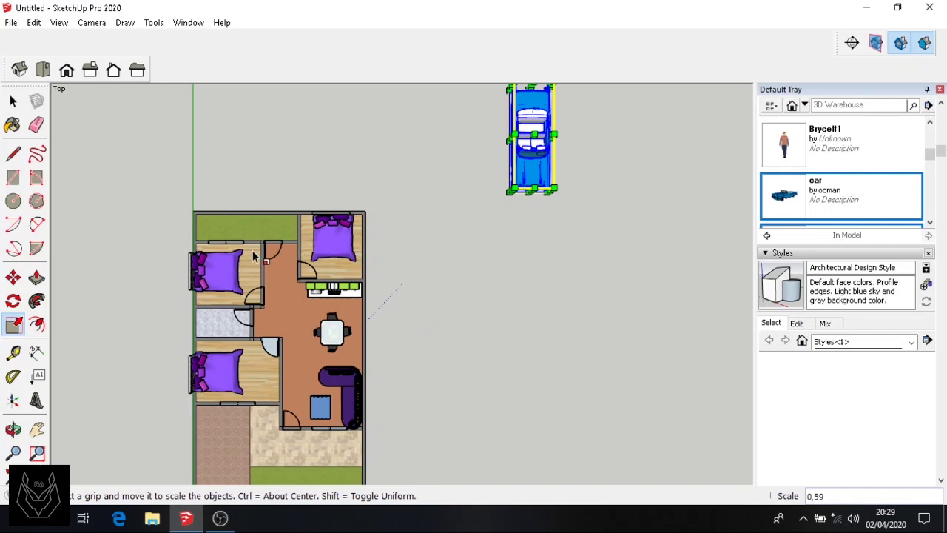
Step: Move the car about 2574 cm onto the brick-paved carport at the front of the house
click(12, 276)
click(367, 320)
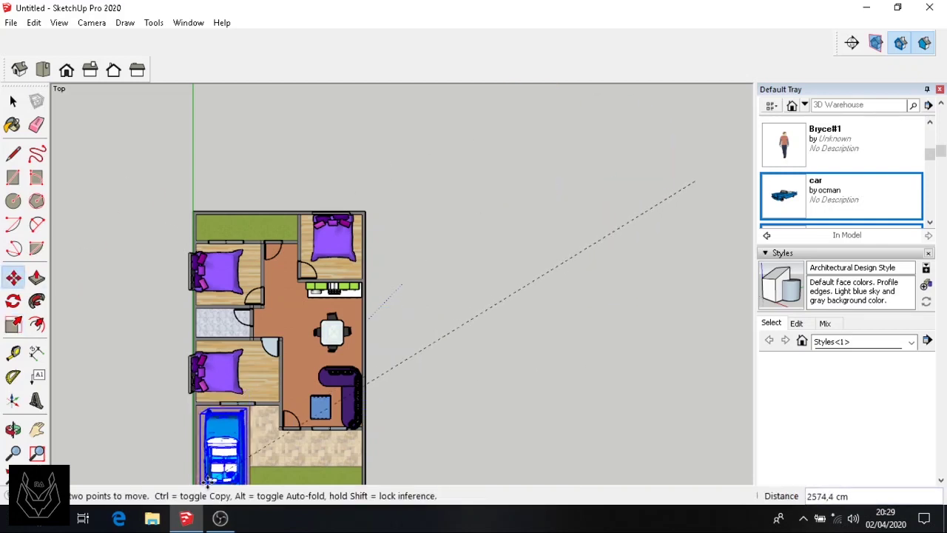
click(208, 481)
click(36, 429)
scroll(121, 243, up, 8)
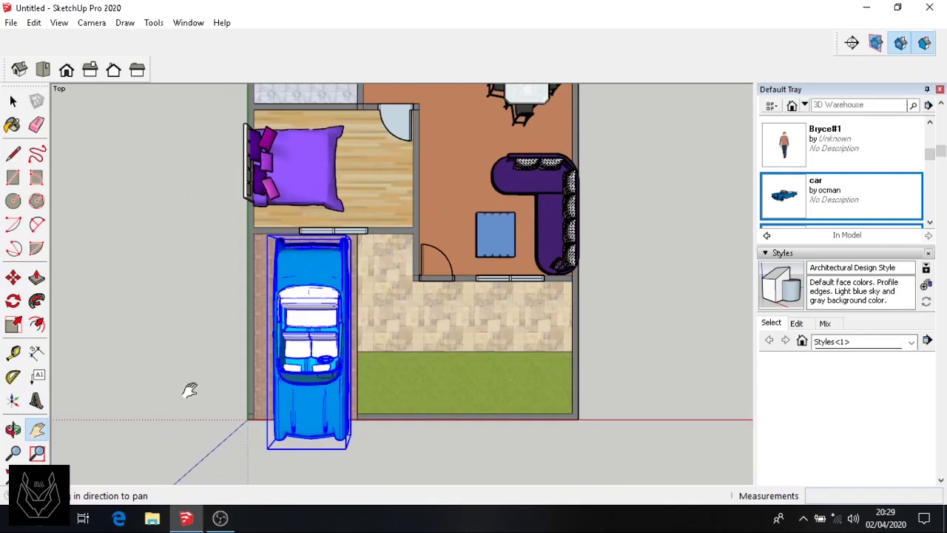
scroll(145, 380, up, 1)
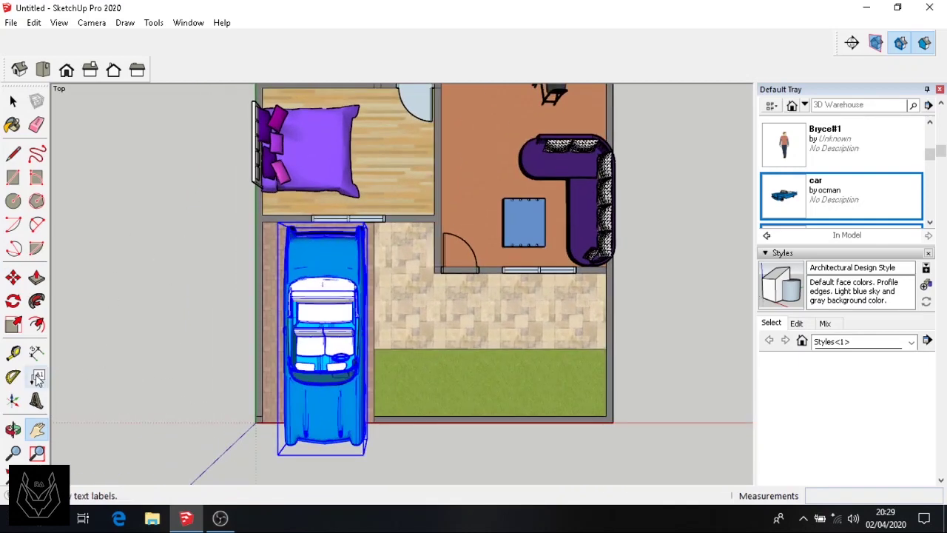
Step: Scale the car down uniformly to fit the carport's length, and move it about 20.7 cm toward the carport's outer front corner
click(13, 324)
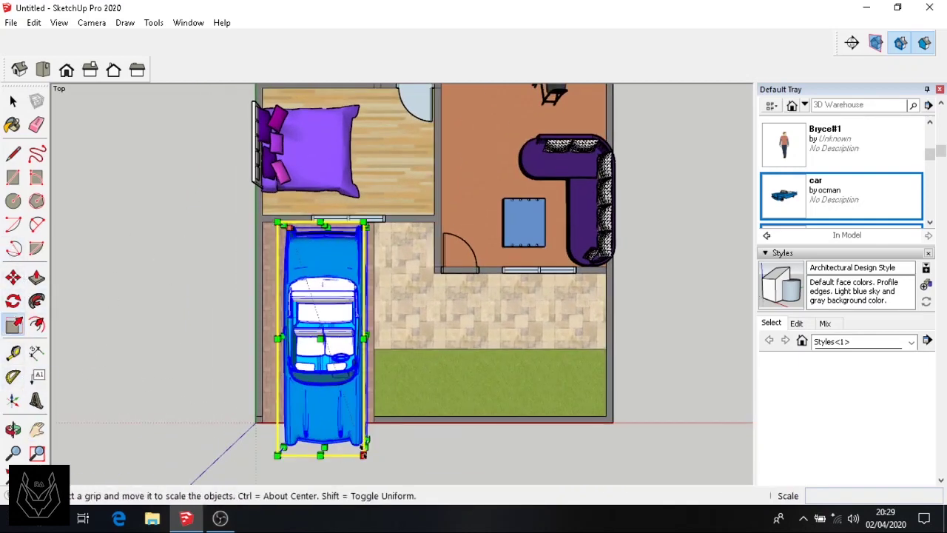
drag(363, 452, 346, 432)
key(m)
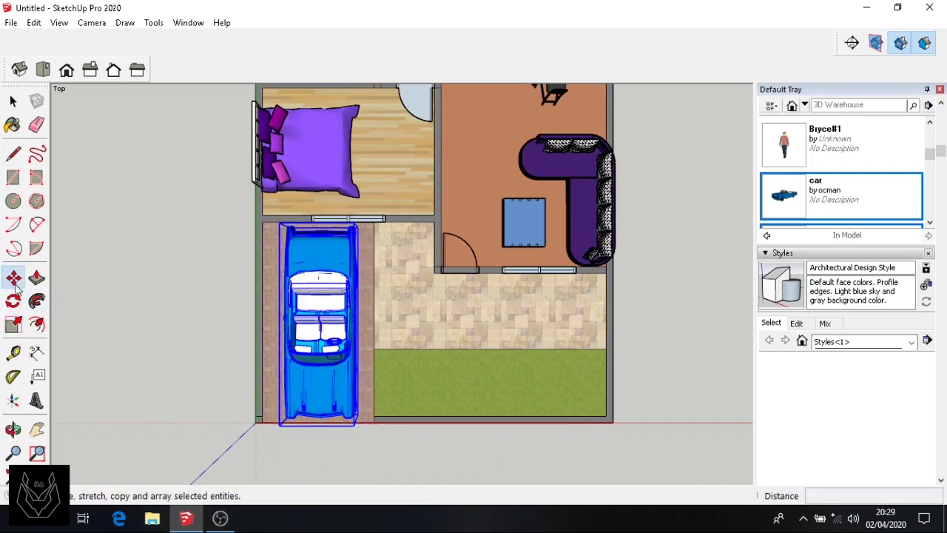
middle_drag(269, 414, 307, 272)
scroll(299, 381, up, 5)
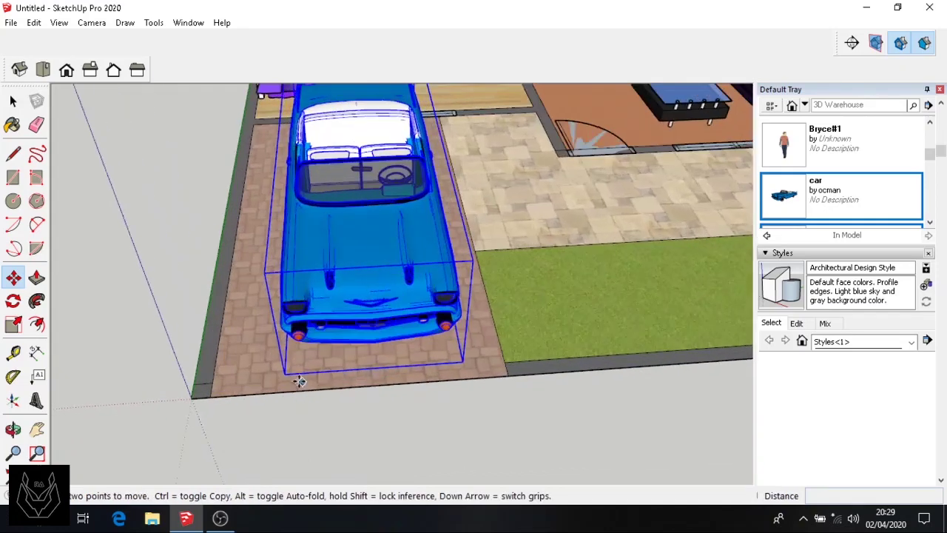
click(282, 373)
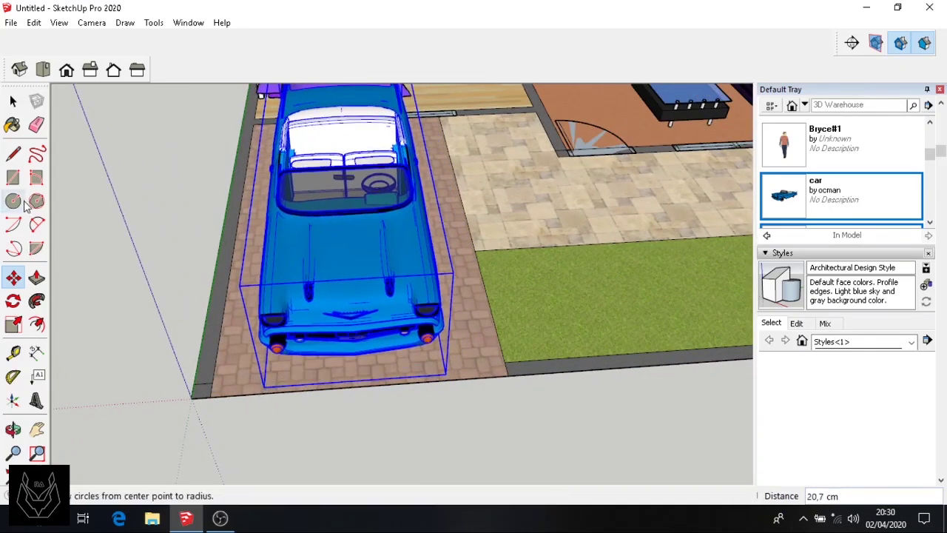
Step: Return to the top view of the whole plan and deselect the car
click(43, 69)
scroll(344, 290, down, 8)
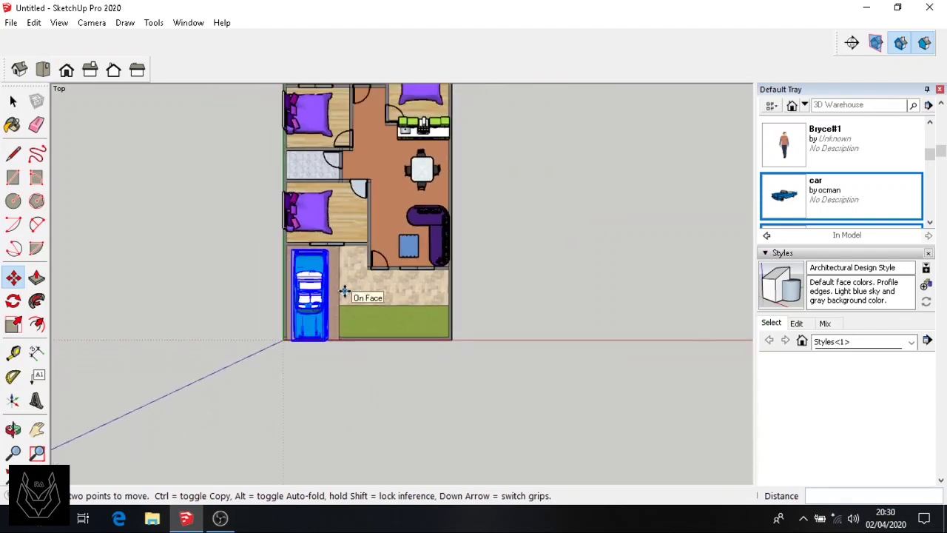
click(37, 429)
drag(378, 380, 378, 436)
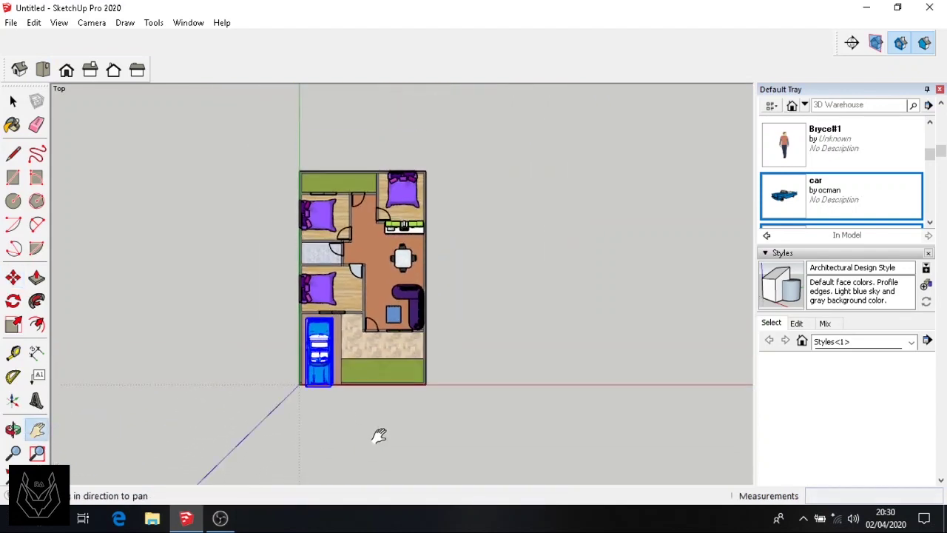
scroll(368, 407, up, 2)
click(12, 100)
click(111, 356)
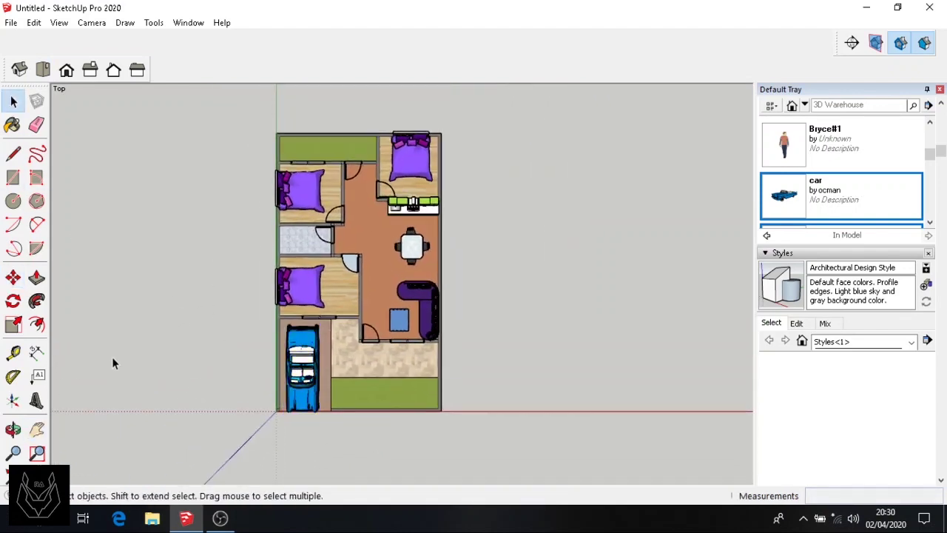
Step: Dimension the full length of the house's right side, placing the dimension line well outside the wall
click(37, 429)
drag(205, 371, 204, 374)
scroll(536, 265, up, 3)
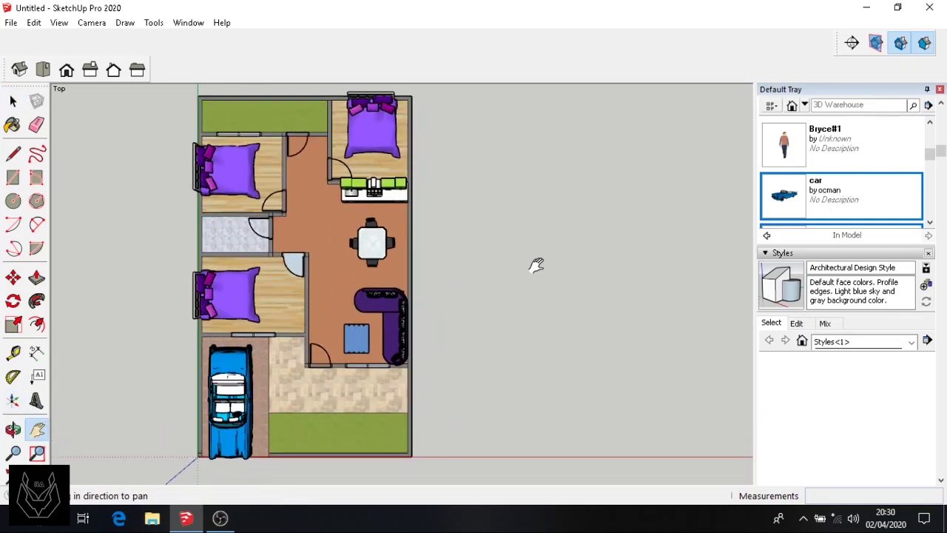
drag(536, 264, 536, 276)
scroll(536, 276, up, 1)
scroll(536, 277, down, 1)
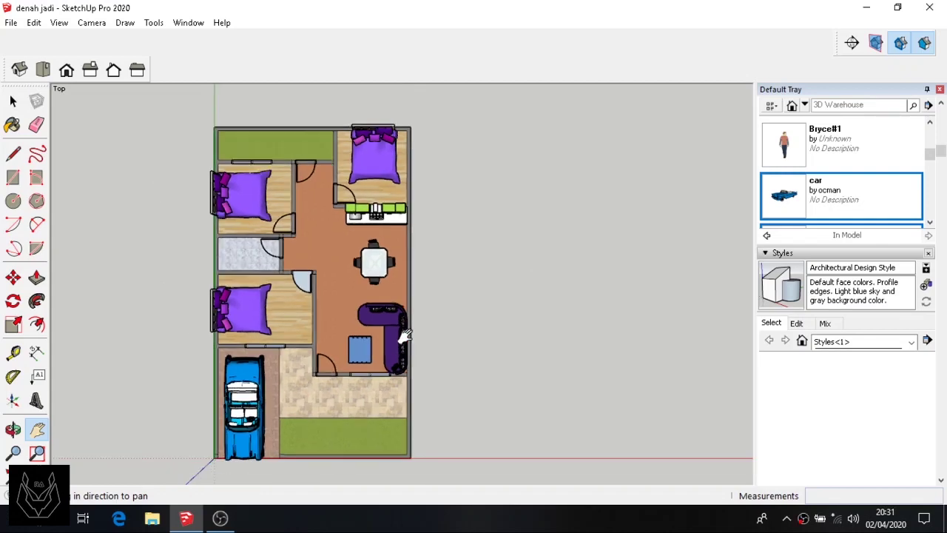
scroll(405, 337, down, 1)
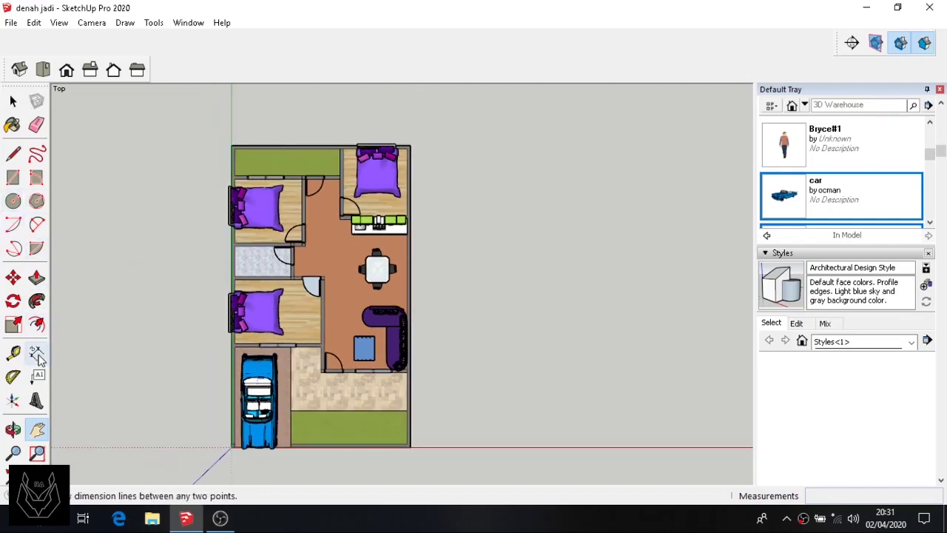
click(38, 355)
click(410, 146)
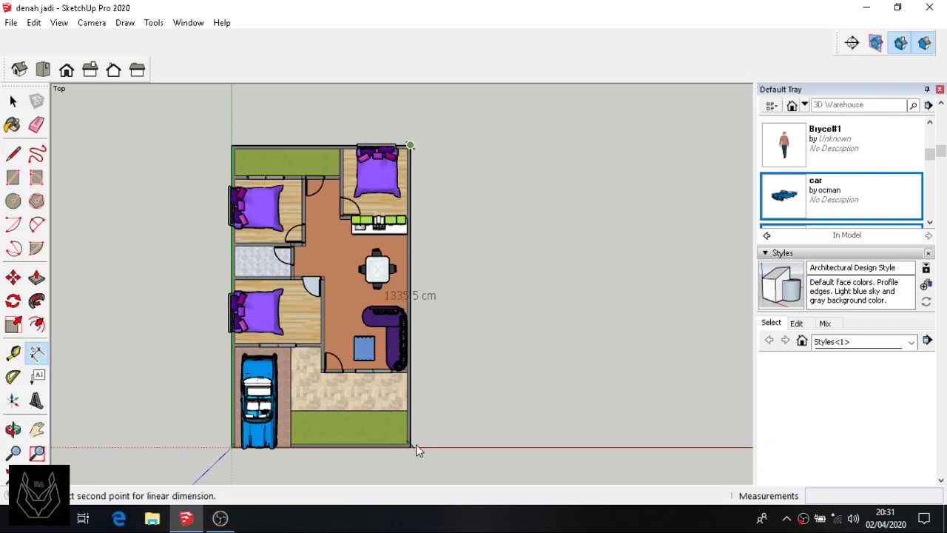
click(505, 436)
Step: Draw 15 cm lines across the right wall at the boundary between lawn and paving and at the front wall's outer face
scroll(421, 444, up, 1)
scroll(415, 444, up, 1)
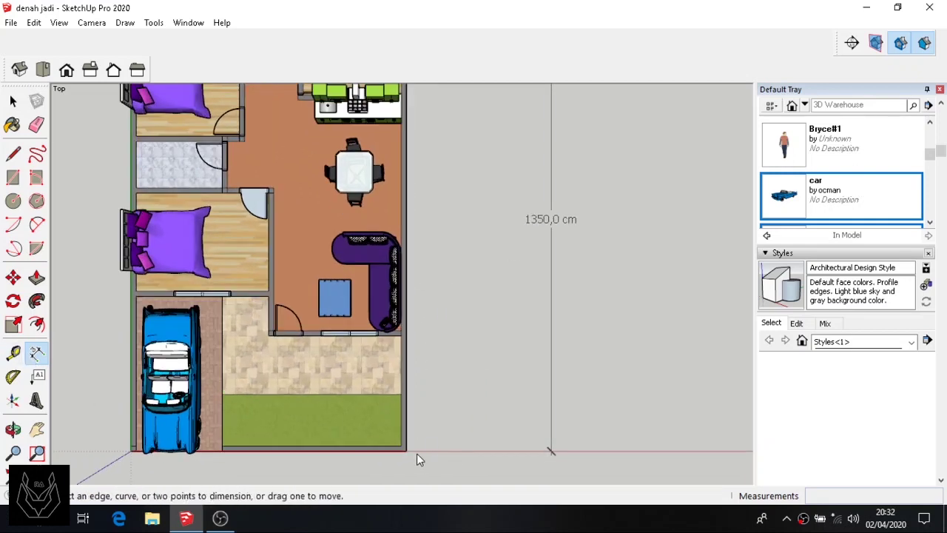
scroll(406, 397, up, 2)
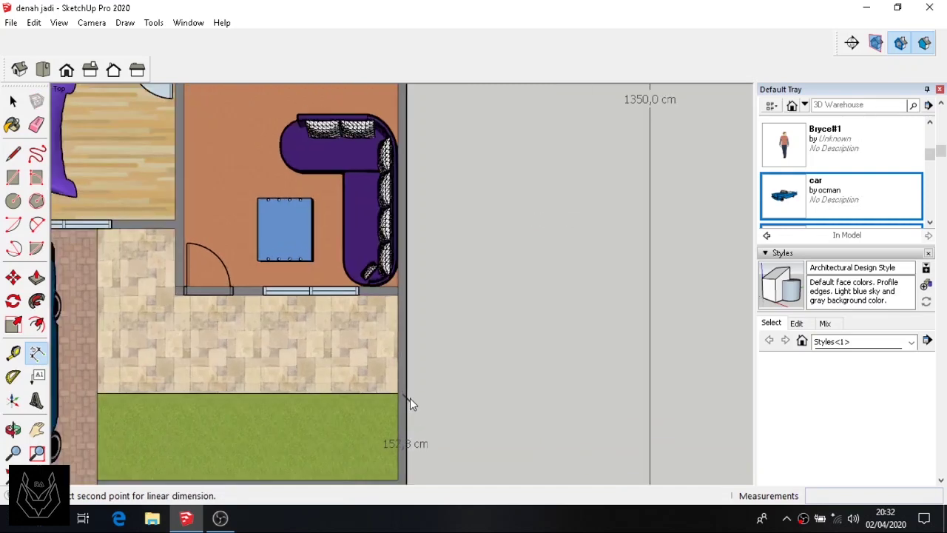
click(12, 153)
click(397, 392)
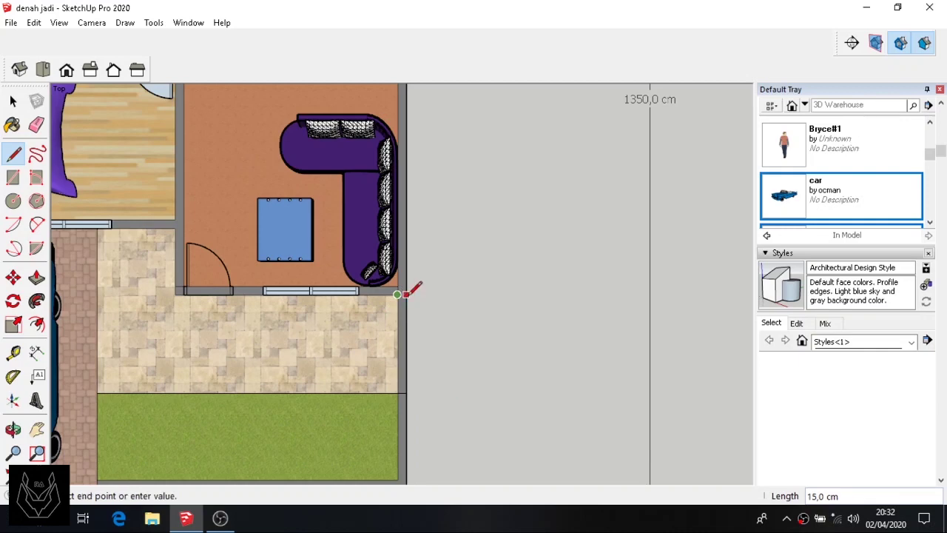
scroll(406, 296, down, 1)
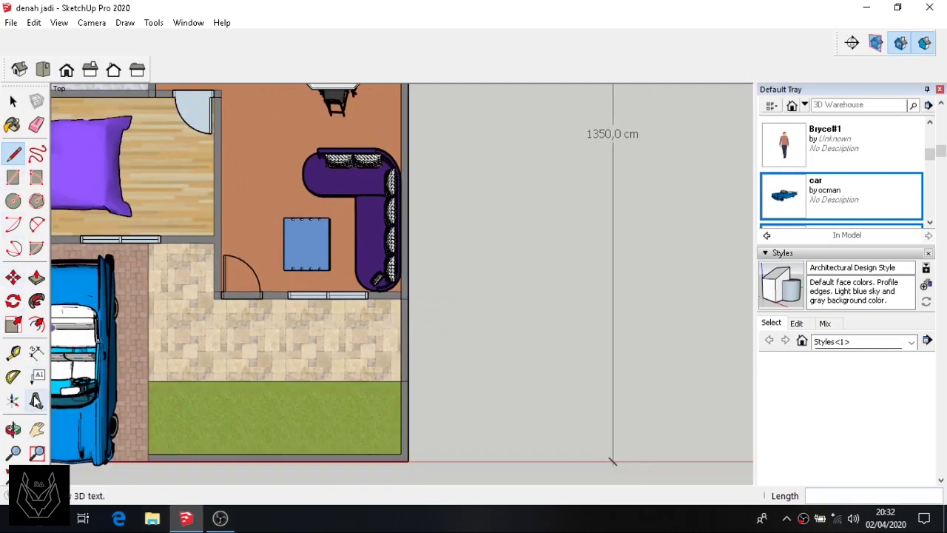
Step: Dimension the front lawn section along the right wall, placing it between the wall and the overall length dimension
click(35, 352)
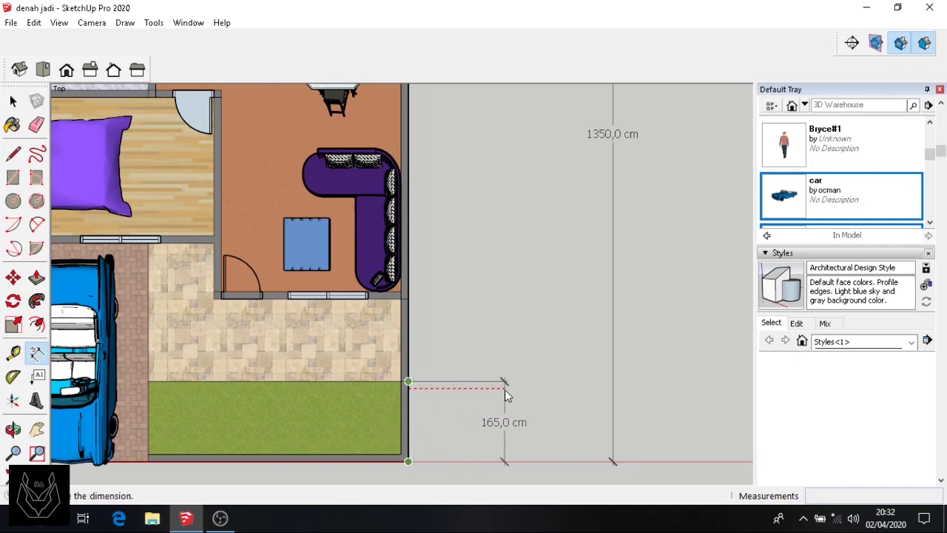
click(513, 389)
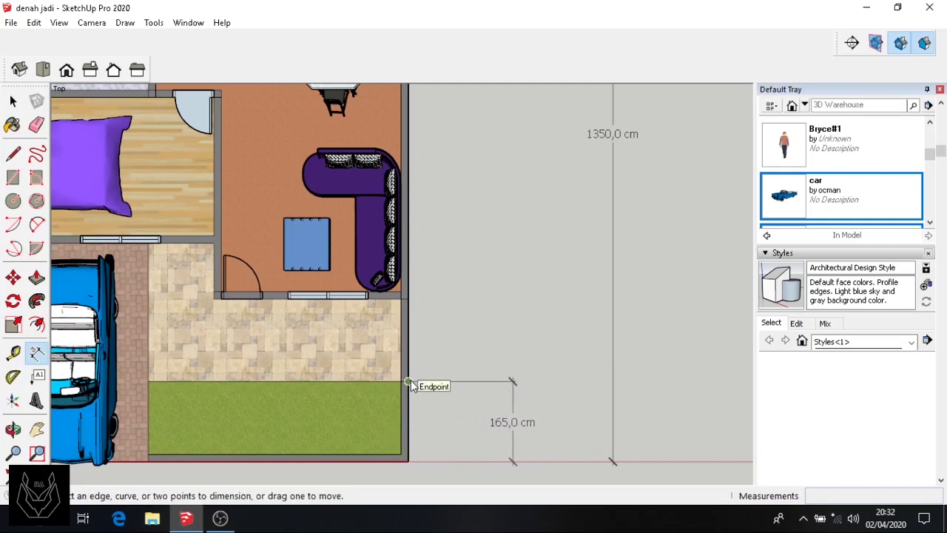
scroll(412, 383, down, 1)
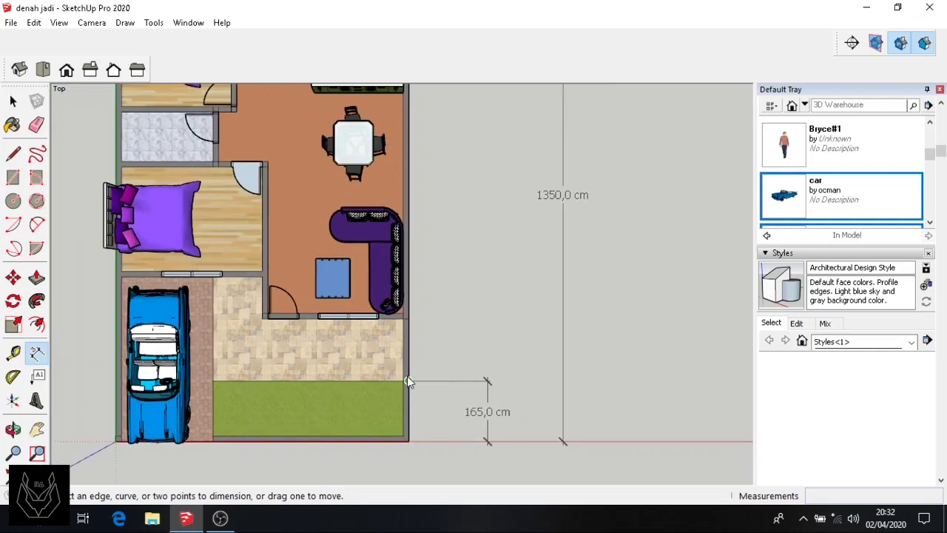
scroll(406, 379, up, 2)
Step: Draw a line across the right wall extending the inner face of the living room's front wall
click(411, 383)
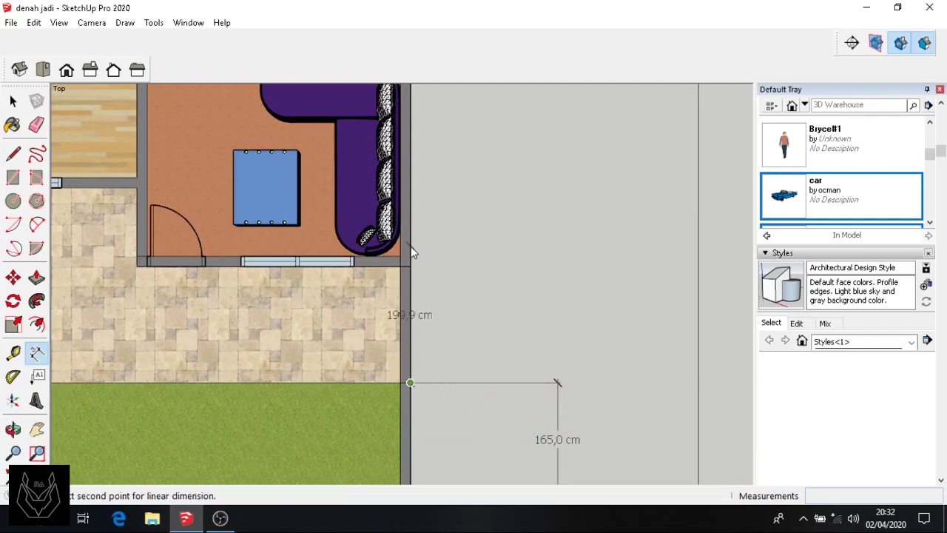
key(space)
key(l)
click(400, 255)
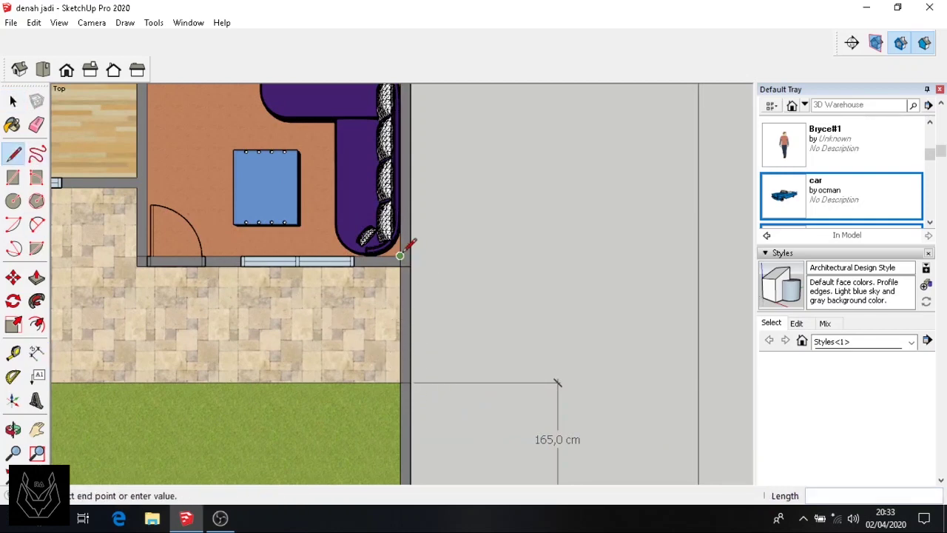
Step: Dimension the paved terrace section up to the front wall's inner face, aligned with the lawn dimension
click(37, 352)
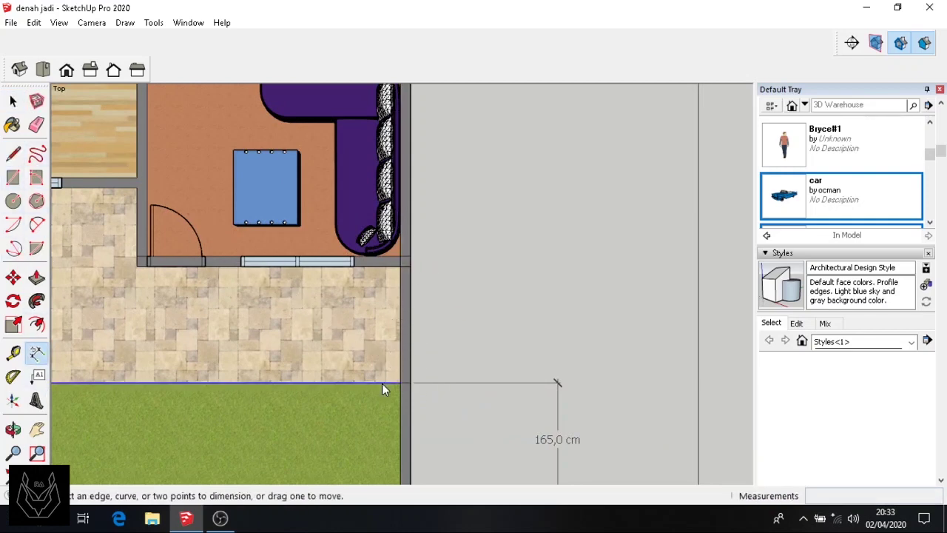
click(411, 256)
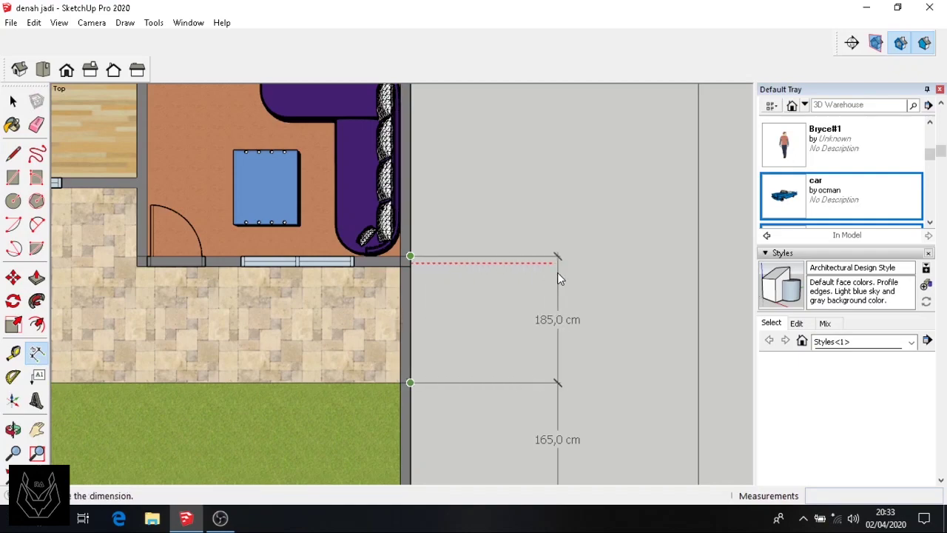
click(557, 281)
scroll(541, 313, down, 3)
scroll(534, 322, down, 2)
click(37, 429)
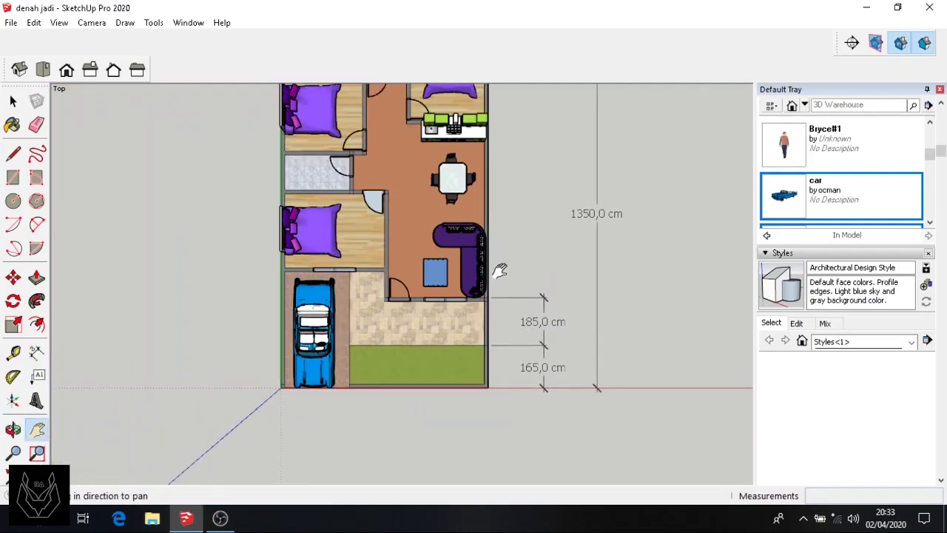
drag(500, 269, 410, 226)
scroll(402, 210, up, 5)
scroll(403, 210, up, 1)
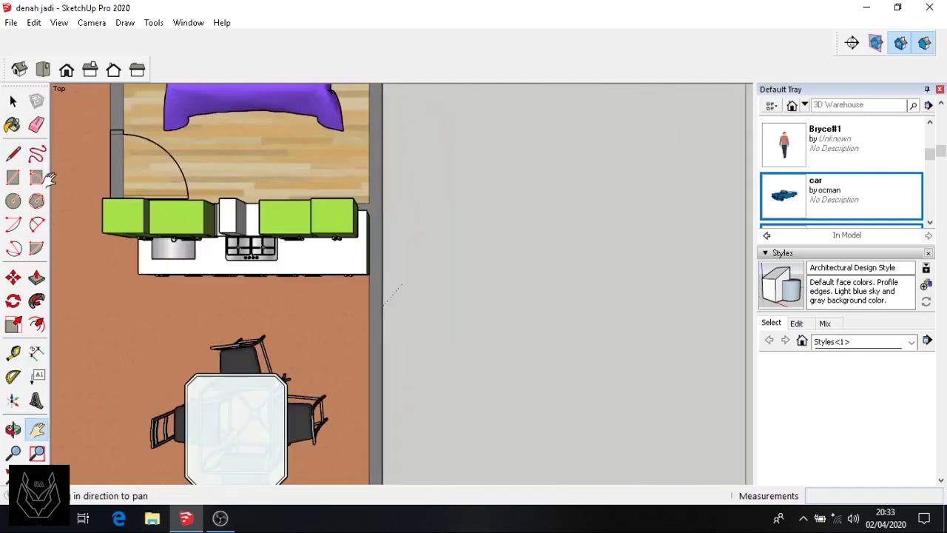
scroll(334, 135, down, 7)
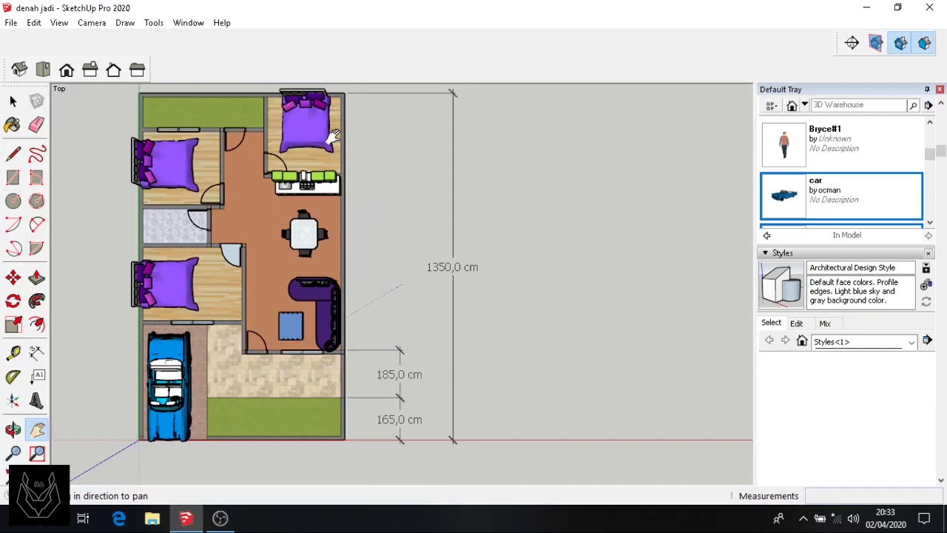
drag(151, 175, 125, 153)
click(37, 352)
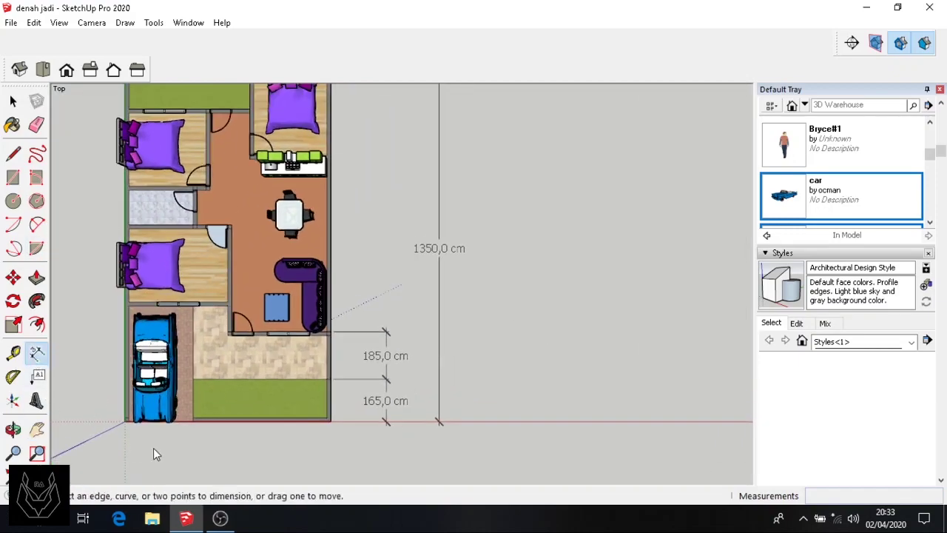
scroll(116, 419, up, 3)
click(111, 407)
click(466, 406)
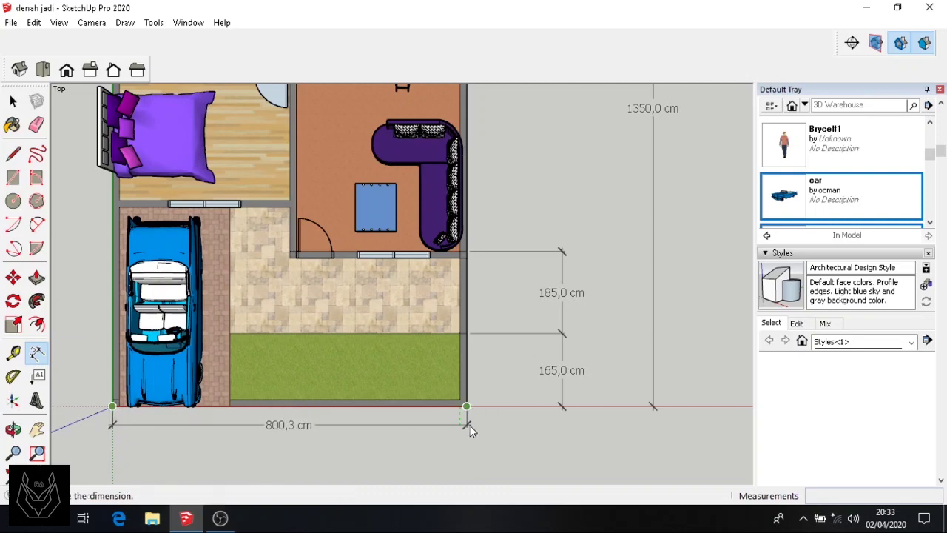
scroll(453, 450, down, 1)
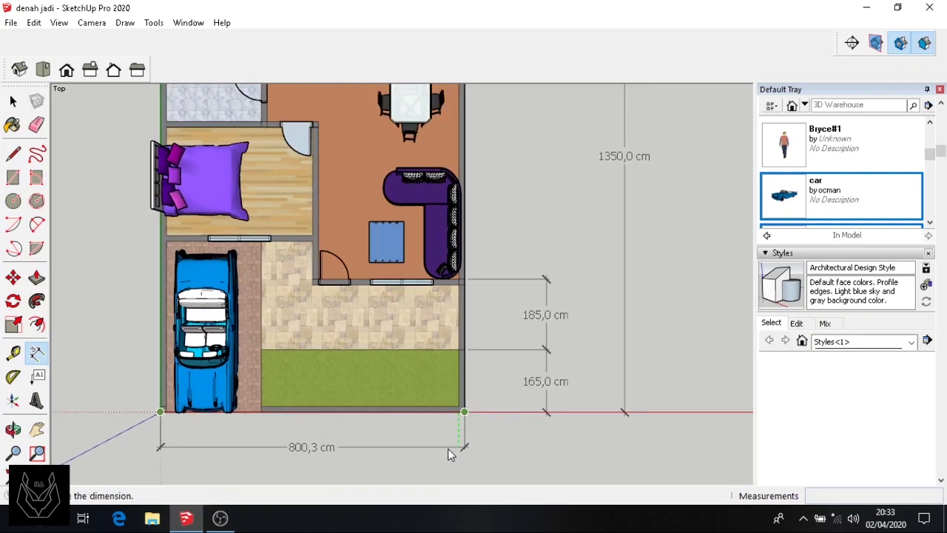
scroll(150, 447, up, 4)
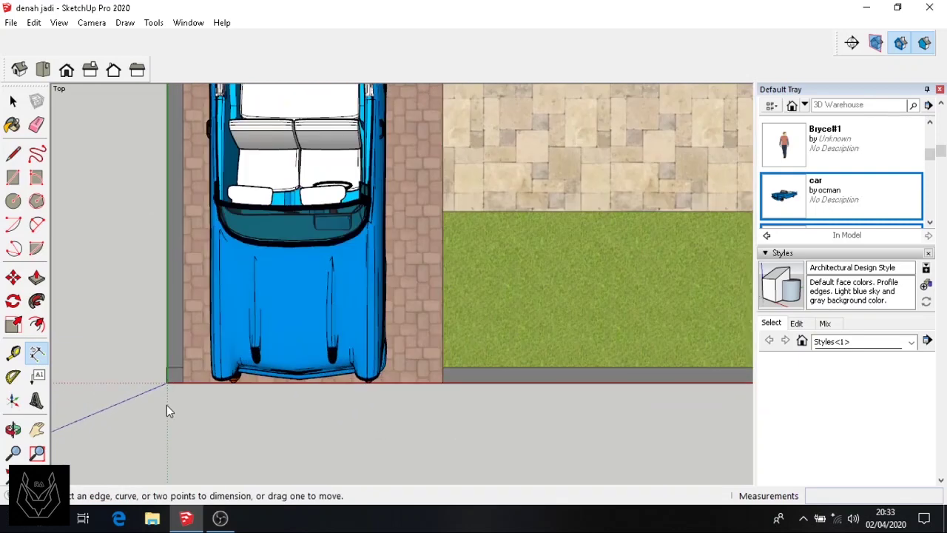
Step: Dimension the full width of the house along its front edge, placing the dimension line in front of the lawn
click(168, 387)
scroll(614, 404, down, 1)
scroll(614, 398, down, 2)
click(36, 429)
drag(562, 423, 307, 421)
click(36, 352)
click(78, 385)
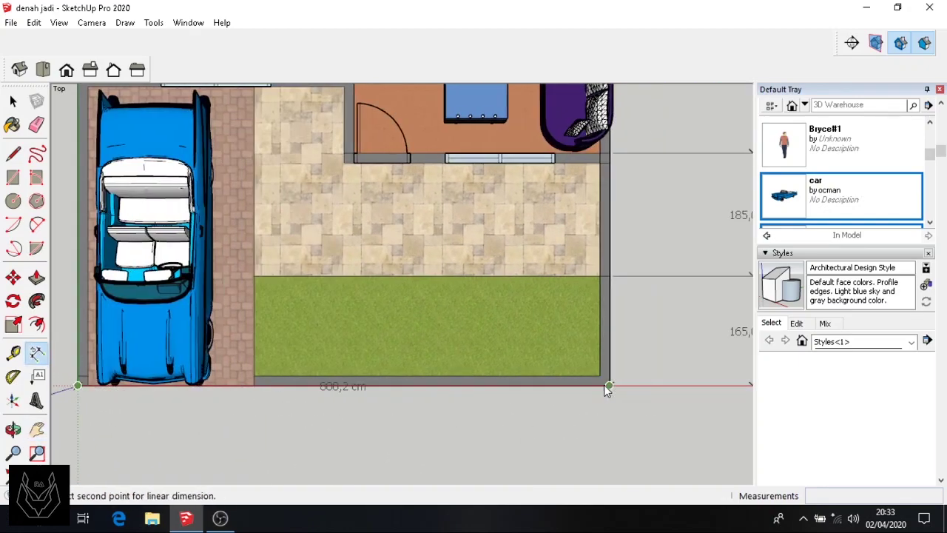
click(611, 385)
scroll(609, 448, down, 1)
scroll(608, 448, down, 5)
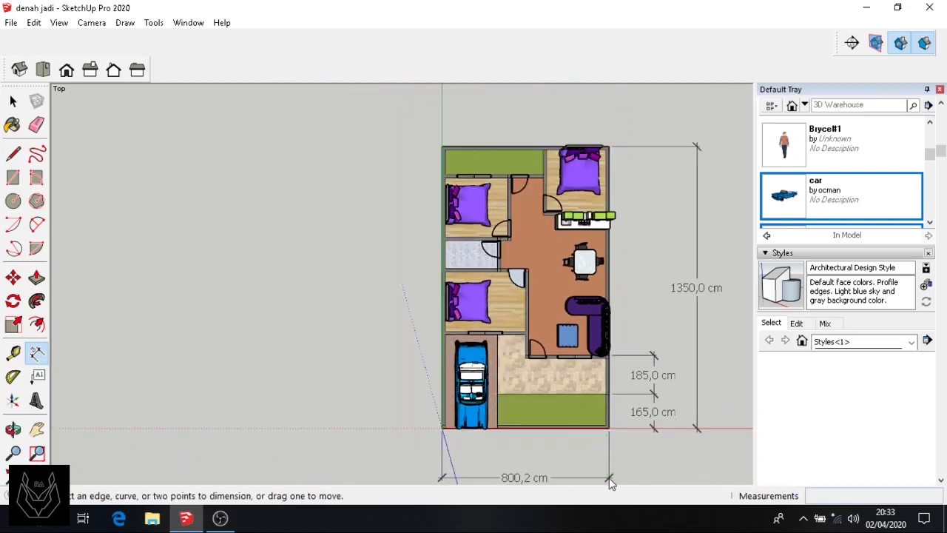
click(37, 429)
drag(313, 363, 191, 301)
scroll(393, 390, up, 5)
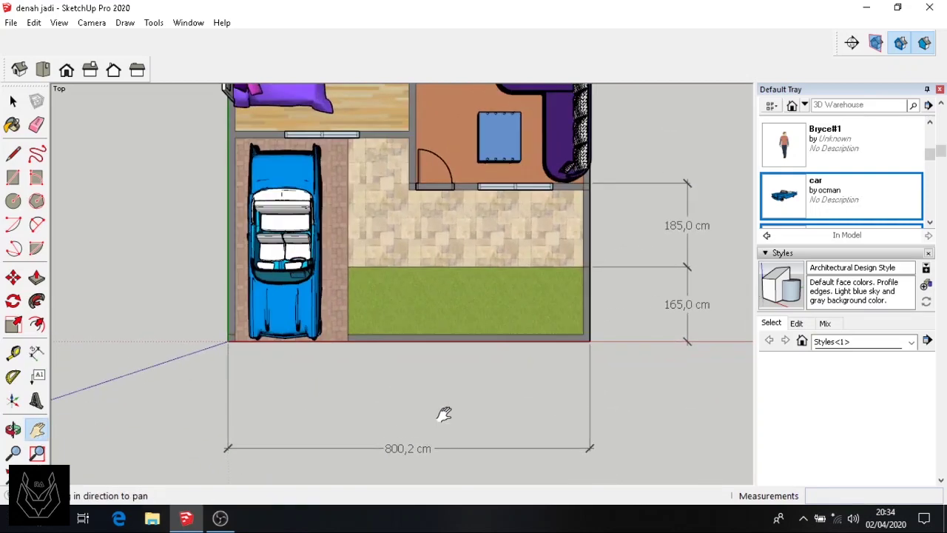
Step: Dimension the carport width along the house's front edge, placing it between the house and the overall width dimension
scroll(285, 369, up, 3)
middle_drag(221, 364, 108, 309)
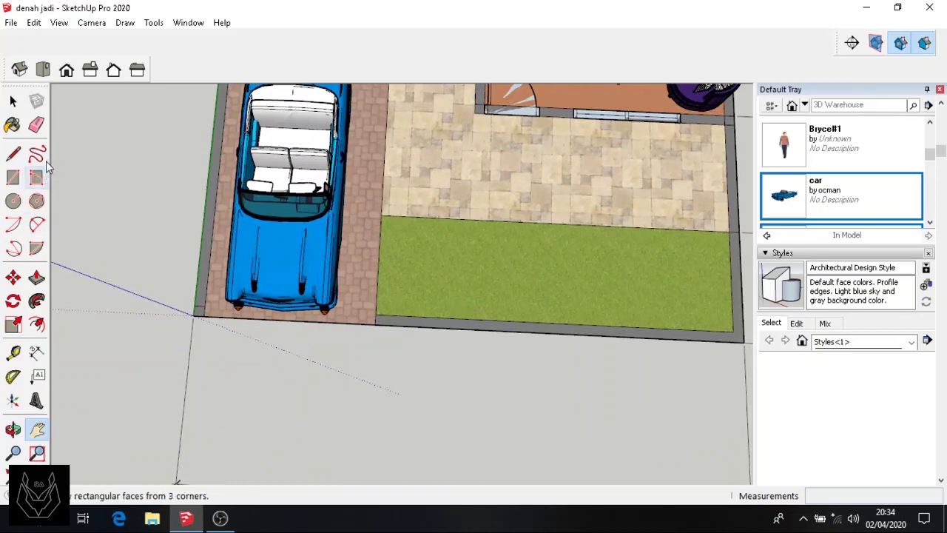
click(36, 352)
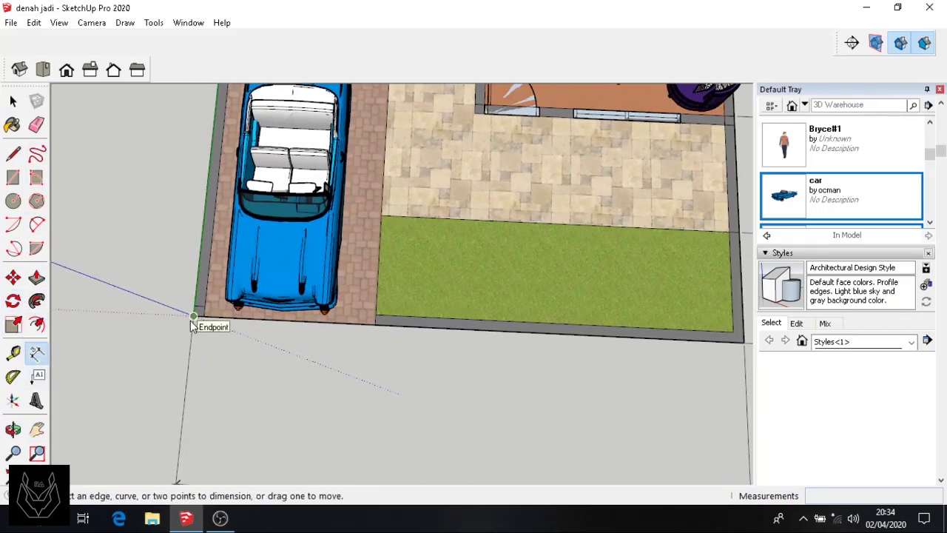
click(193, 316)
click(375, 324)
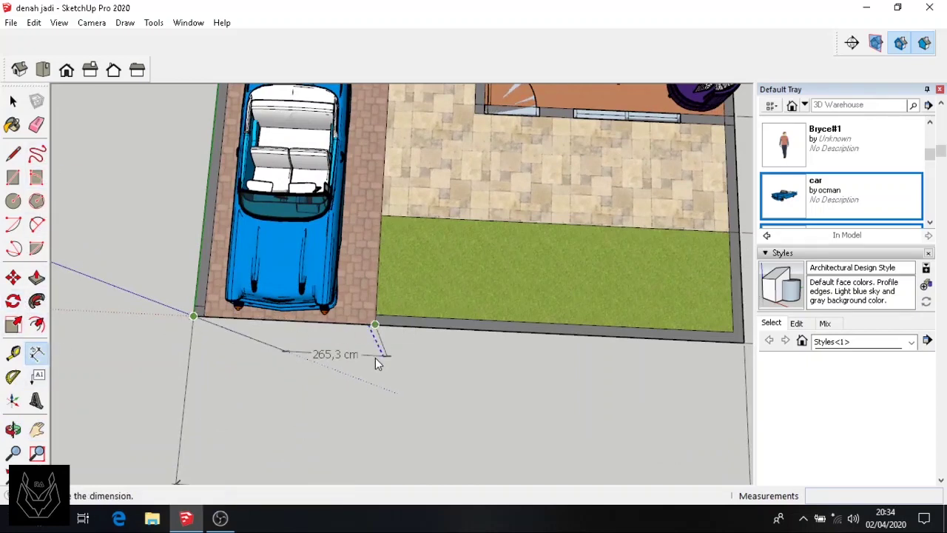
click(362, 400)
scroll(449, 399, down, 2)
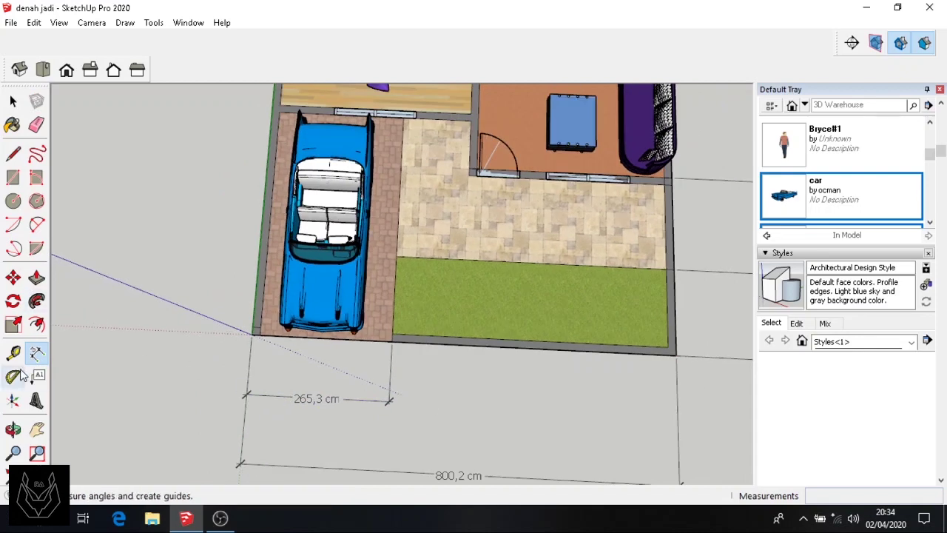
Step: Dimension the rest of the front edge from the carport to the right corner, aligned with the carport dimension
click(37, 355)
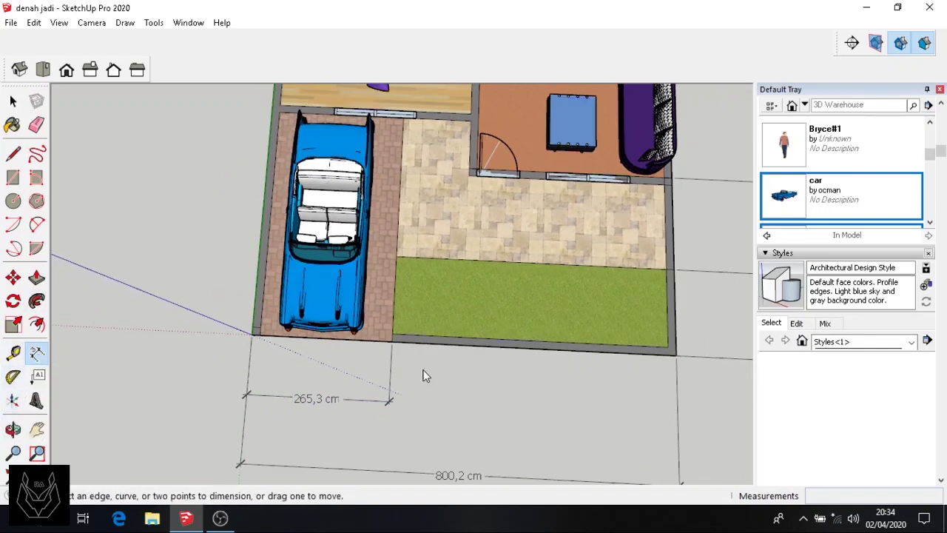
click(391, 342)
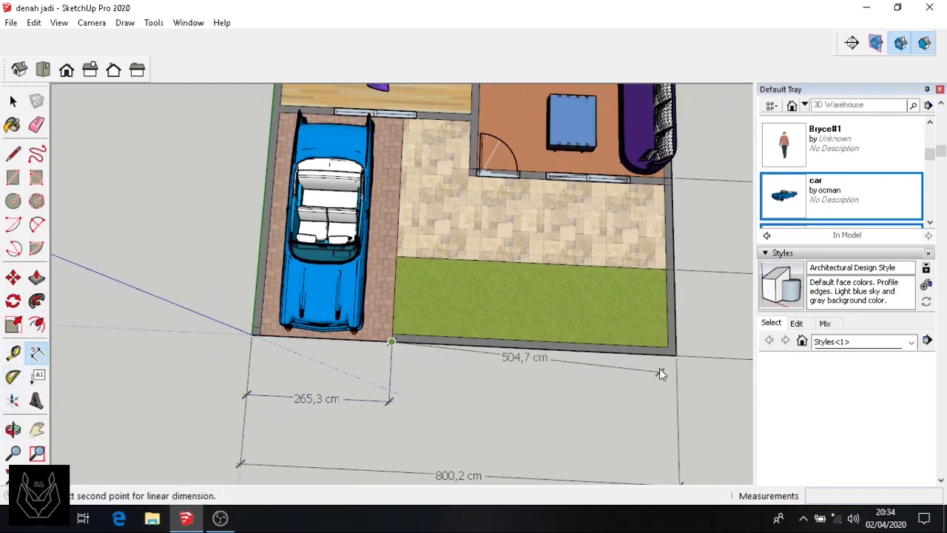
click(675, 356)
click(688, 418)
scroll(518, 311, down, 5)
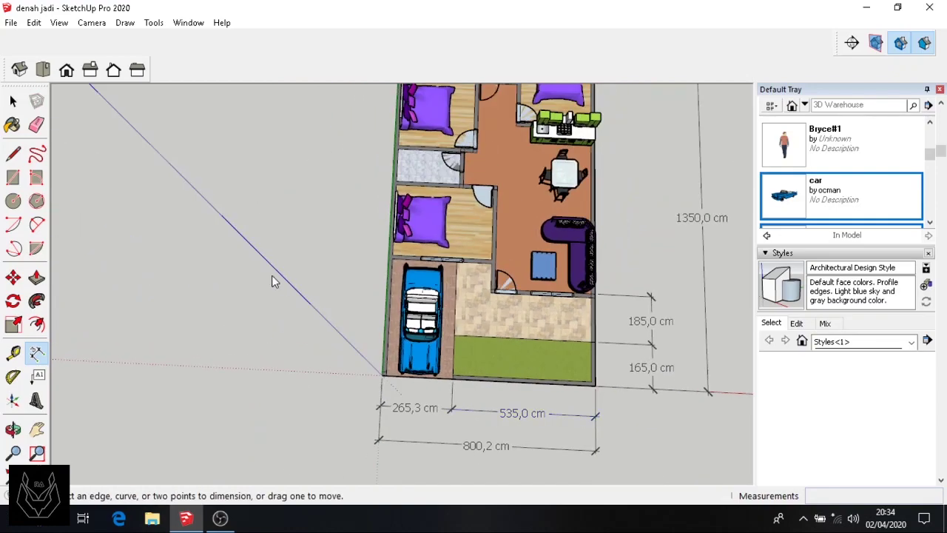
scroll(298, 240, up, 5)
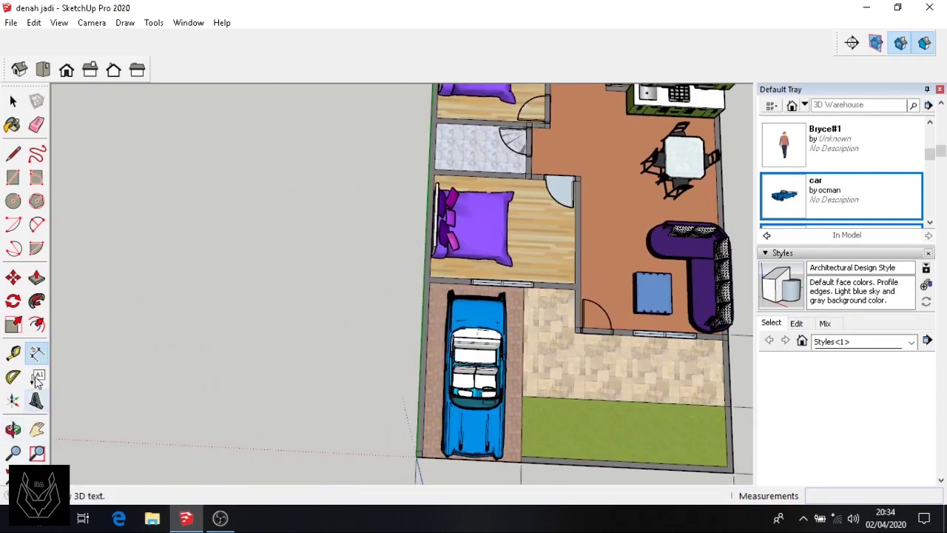
click(37, 354)
scroll(421, 455, up, 4)
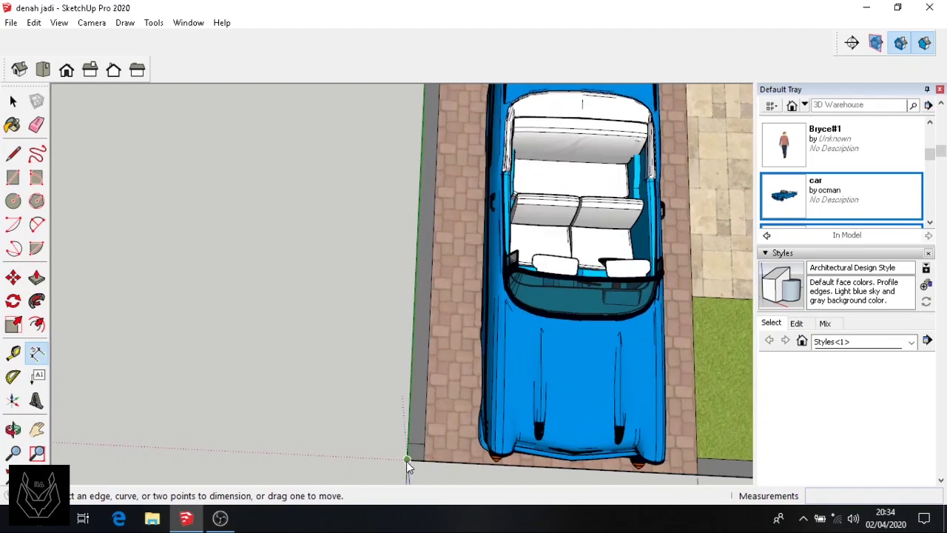
click(407, 460)
scroll(418, 137, down, 3)
key(h)
drag(373, 155, 355, 360)
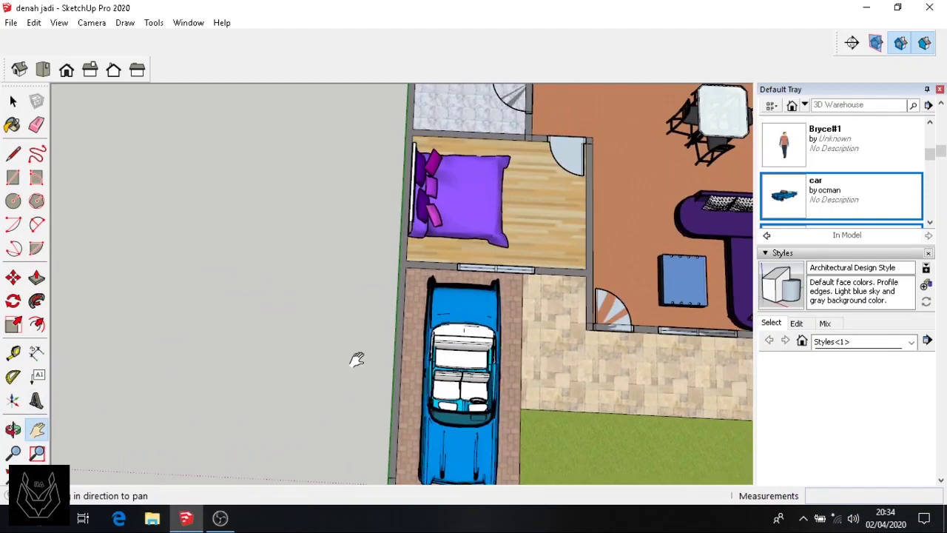
key(Escape)
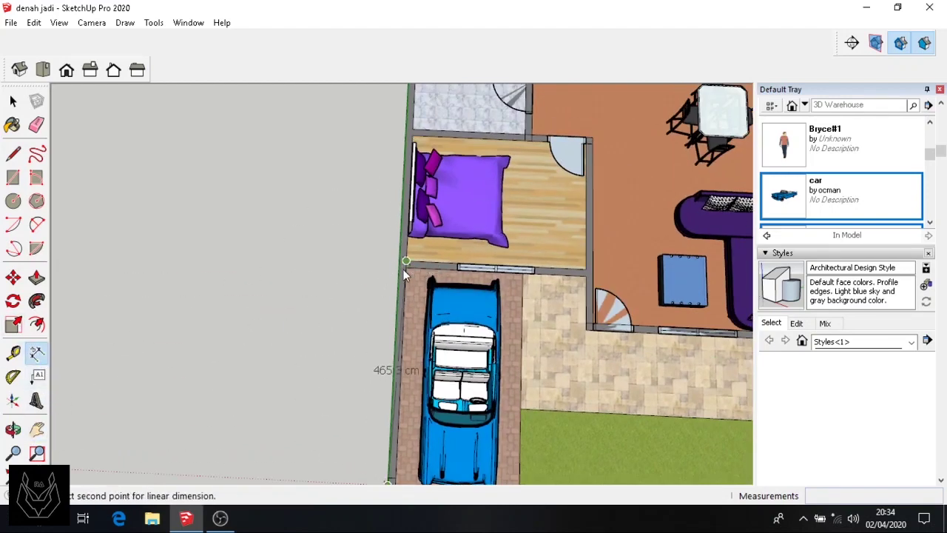
scroll(397, 269, up, 2)
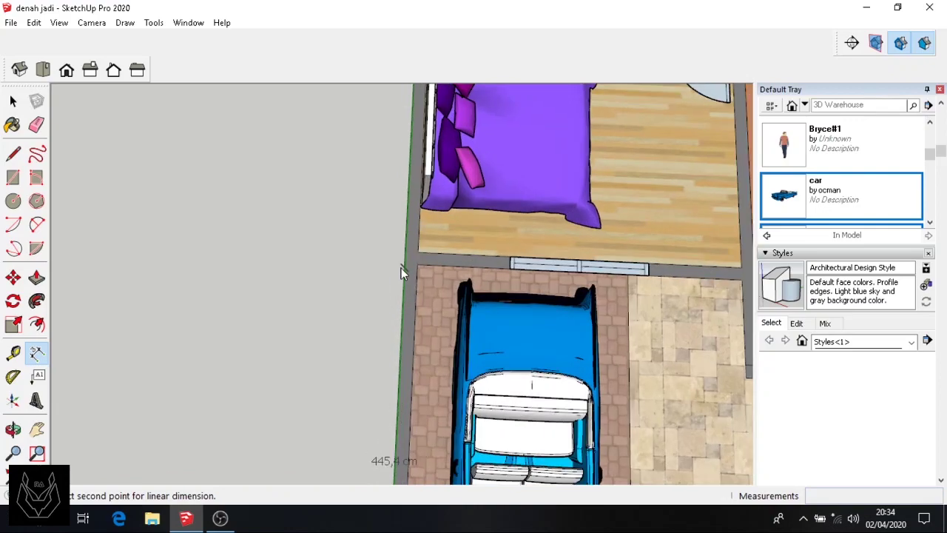
Step: Draw a line across the left wall extending the carport-side face of the front bedroom's front wall
key(l)
scroll(412, 263, up, 2)
click(422, 257)
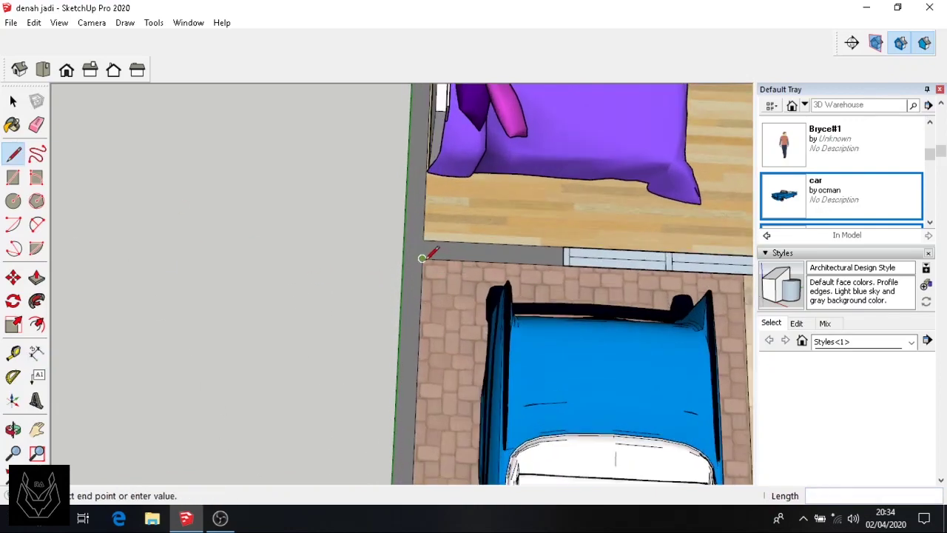
key(Escape)
scroll(406, 324, down, 5)
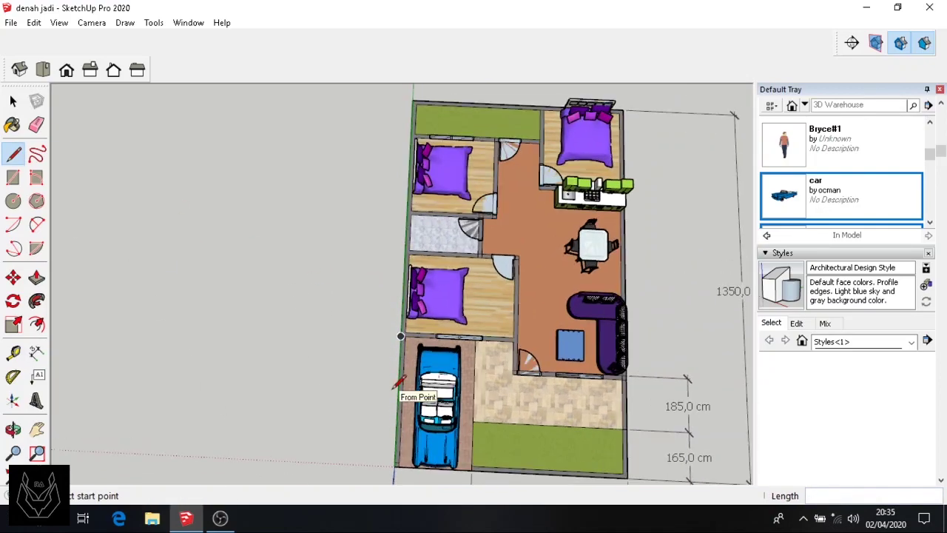
scroll(394, 384, up, 2)
click(37, 353)
scroll(392, 470, up, 1)
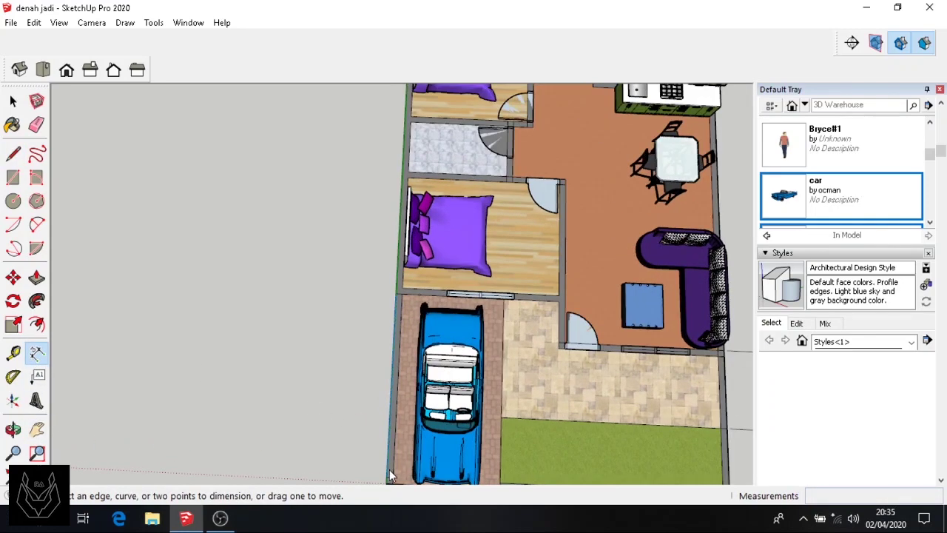
click(388, 475)
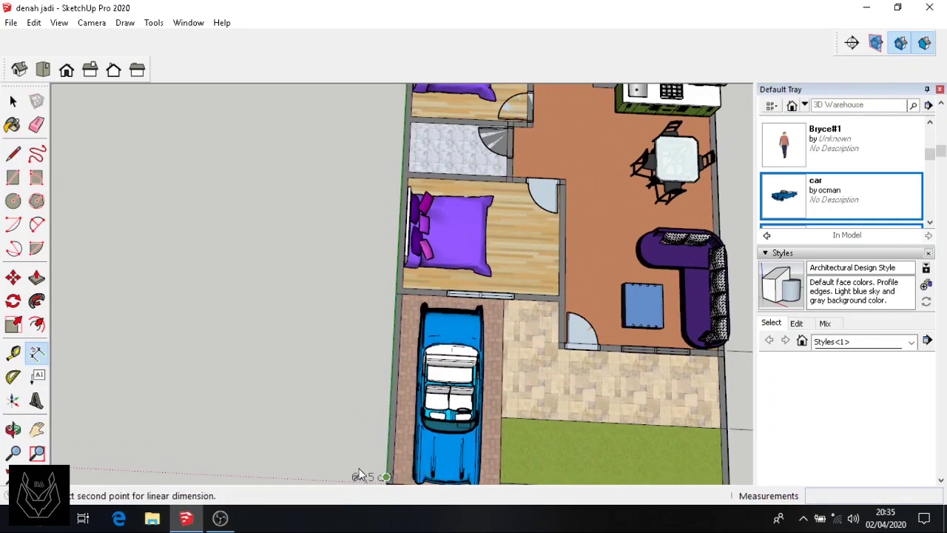
scroll(397, 296, up, 2)
click(394, 296)
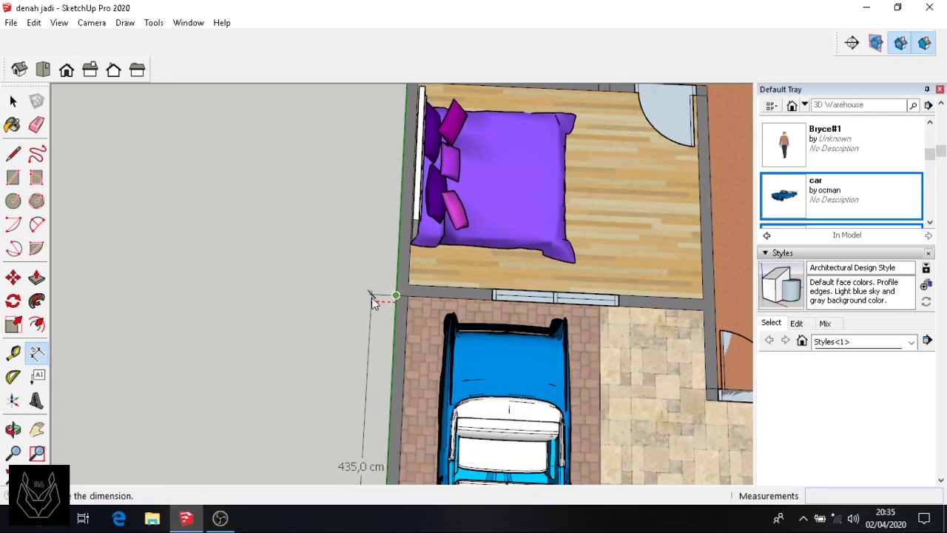
Step: Draw a line across the left wall extending the inner face of the front bedroom's front wall
key(l)
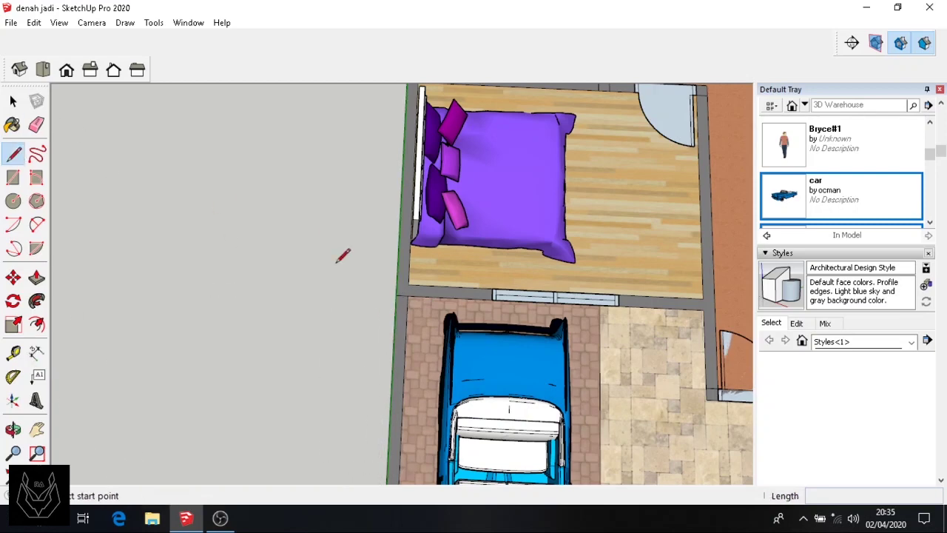
click(406, 284)
key(Escape)
key(d)
Step: Dimension the carport section along the left wall up to the front bedroom wall's inner face, placing it outside the house
scroll(222, 403, down, 5)
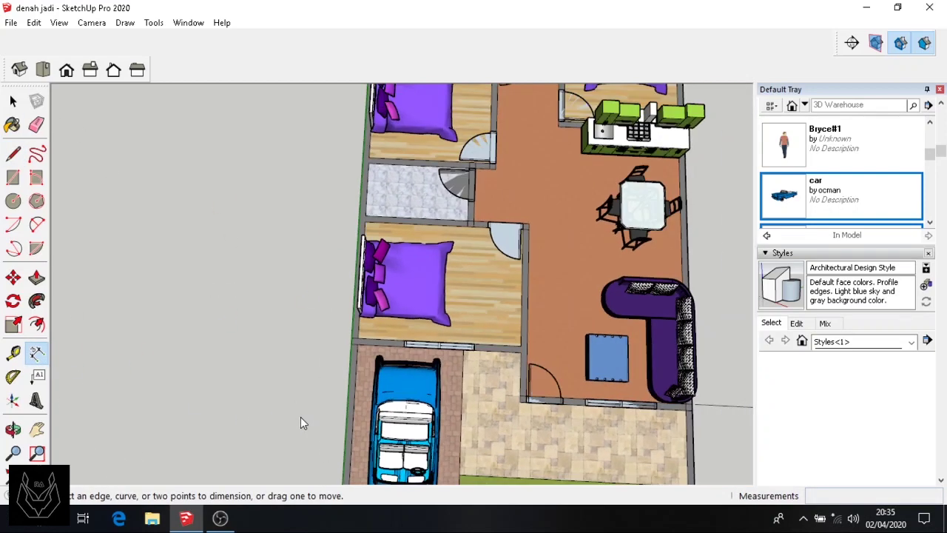
click(37, 429)
key(F2)
drag(186, 372, 268, 256)
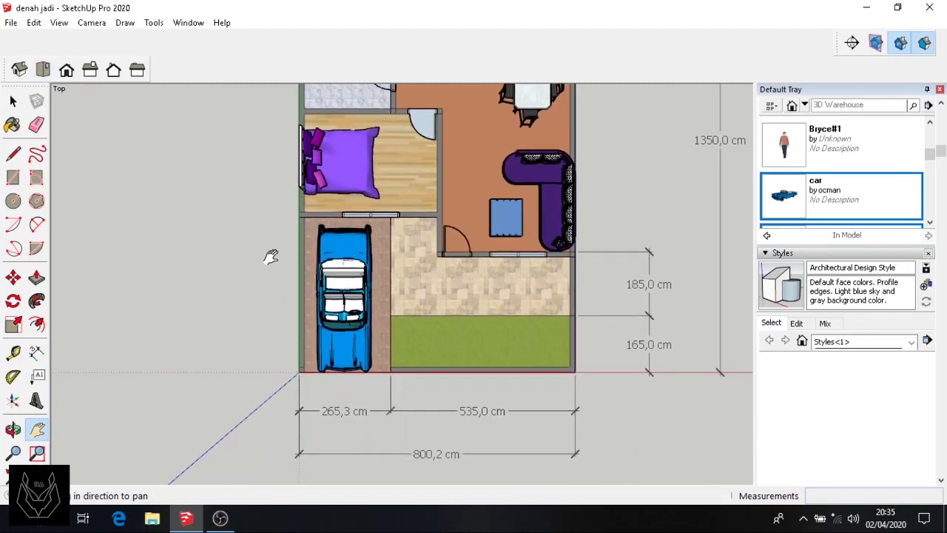
scroll(269, 255, up, 3)
click(37, 352)
click(314, 430)
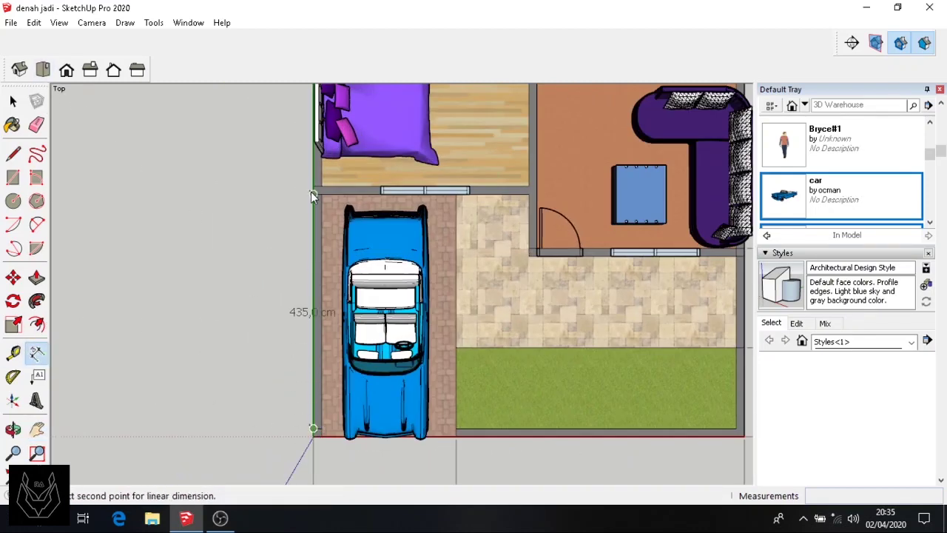
click(313, 190)
click(198, 193)
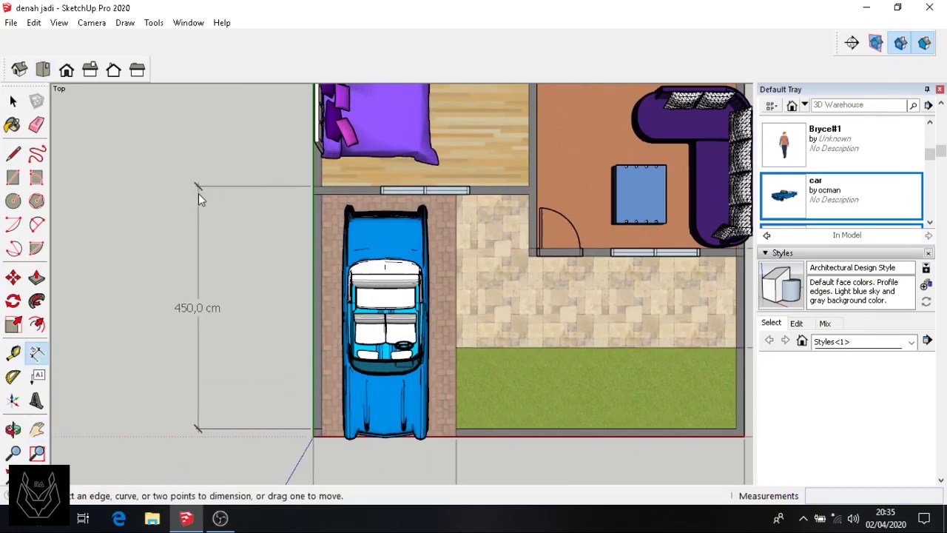
Step: Draw a line across the left wall extending the bathroom-side face of the wall between the front bedroom and bathroom
click(37, 429)
drag(261, 295, 254, 360)
drag(259, 180, 261, 311)
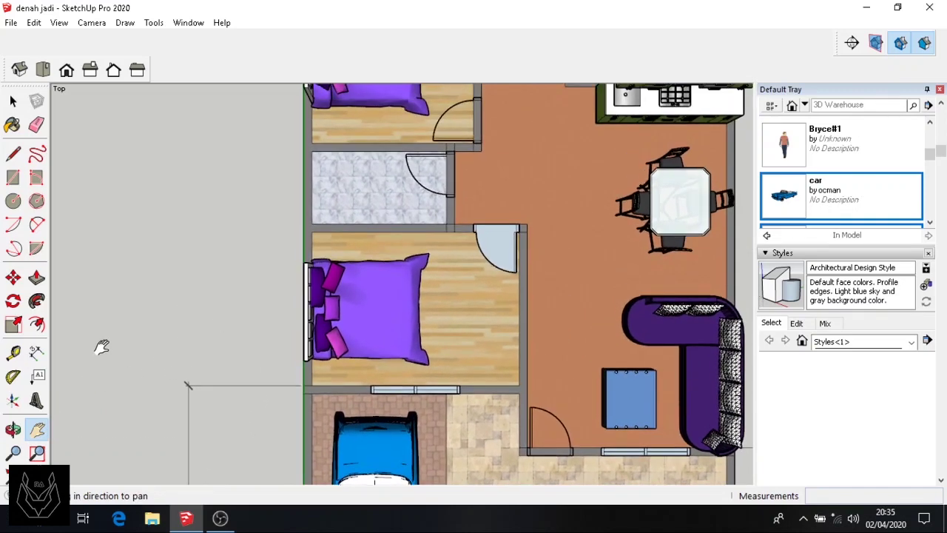
click(37, 352)
click(303, 385)
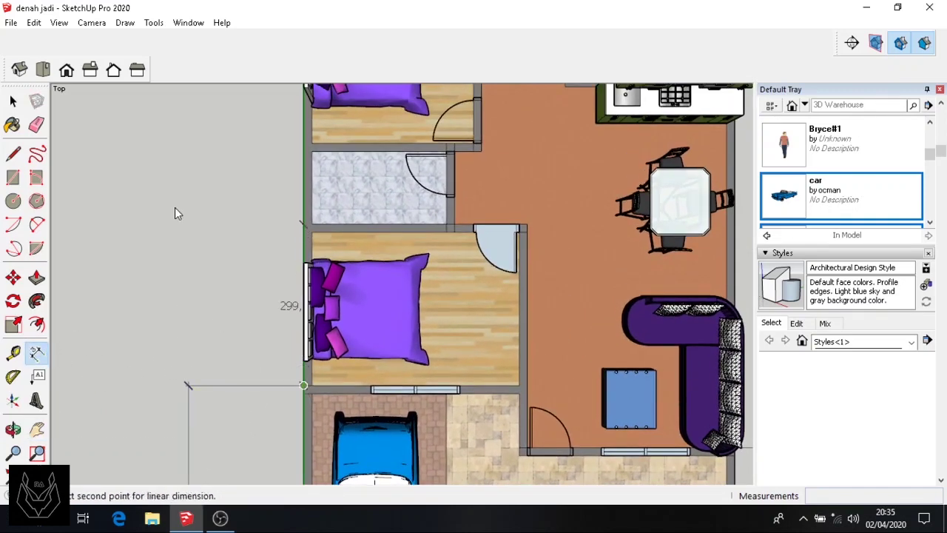
key(l)
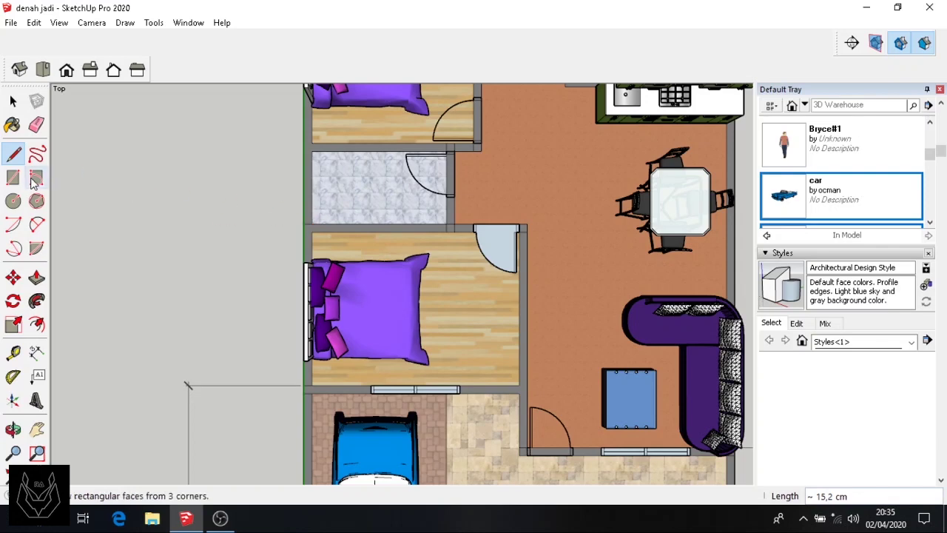
Step: Dimension the front bedroom section along the left wall, aligned with the carport section dimension
click(37, 352)
click(302, 386)
click(302, 224)
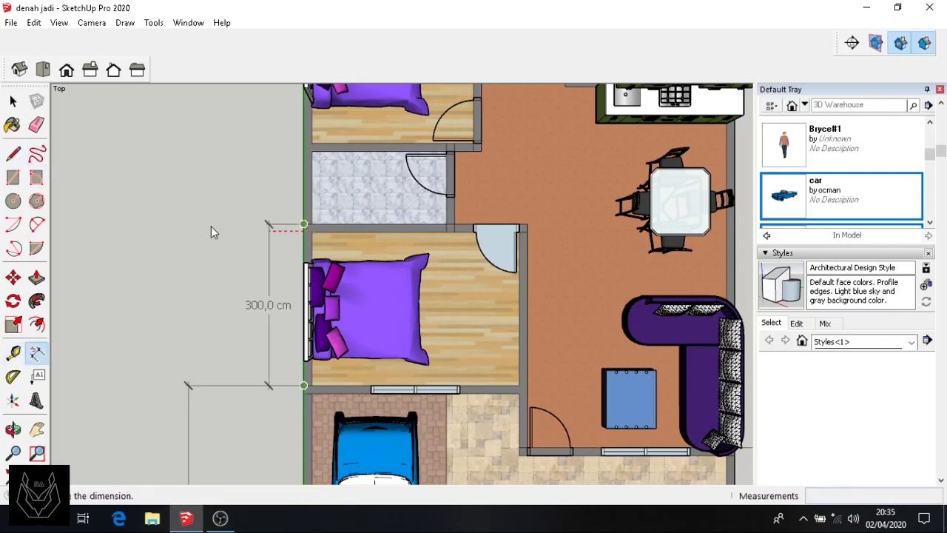
click(186, 226)
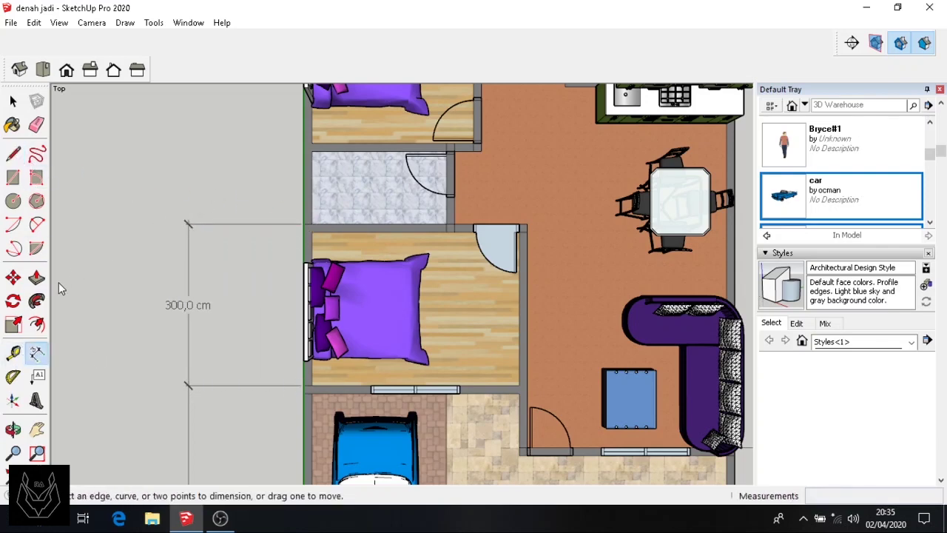
Step: Draw a line across the left wall extending the bedroom-side face of the wall between the bathroom and back bedroom
click(37, 429)
drag(209, 213, 180, 316)
drag(227, 265, 211, 247)
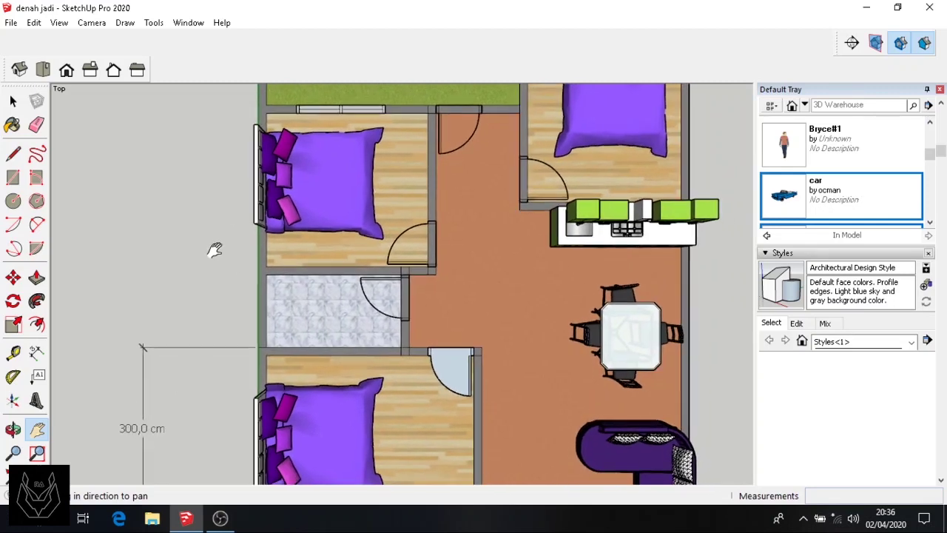
click(37, 352)
click(13, 153)
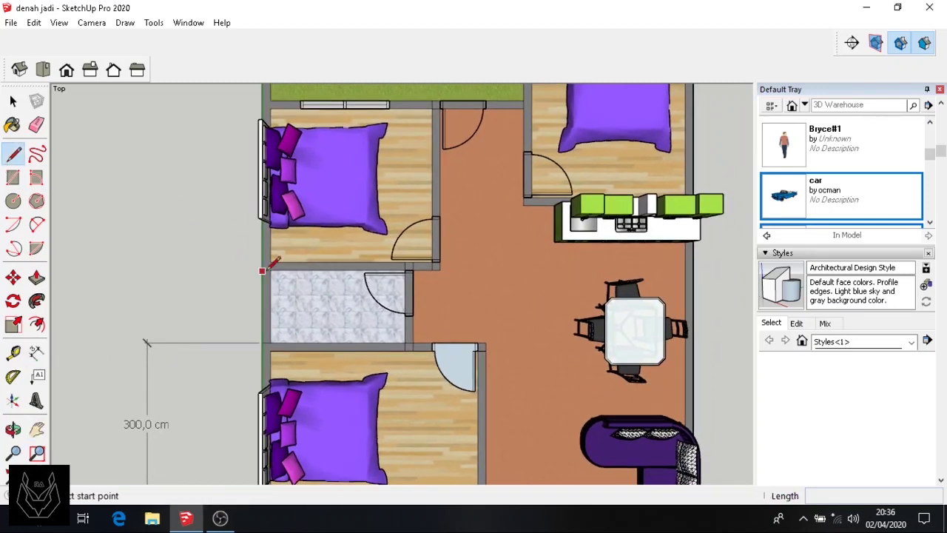
click(262, 274)
click(262, 306)
click(270, 266)
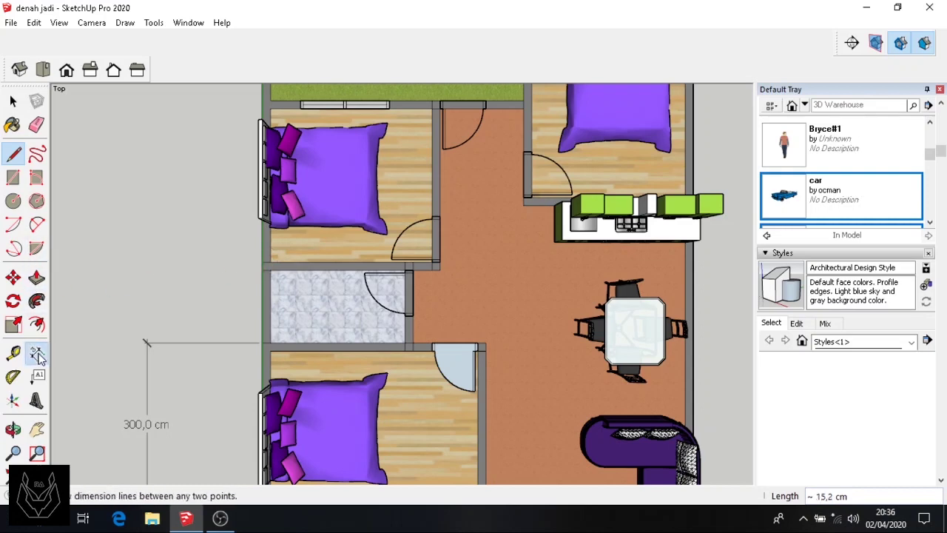
Step: Dimension the bathroom section along the left wall, aligned with the front bedroom dimension
click(37, 352)
click(262, 342)
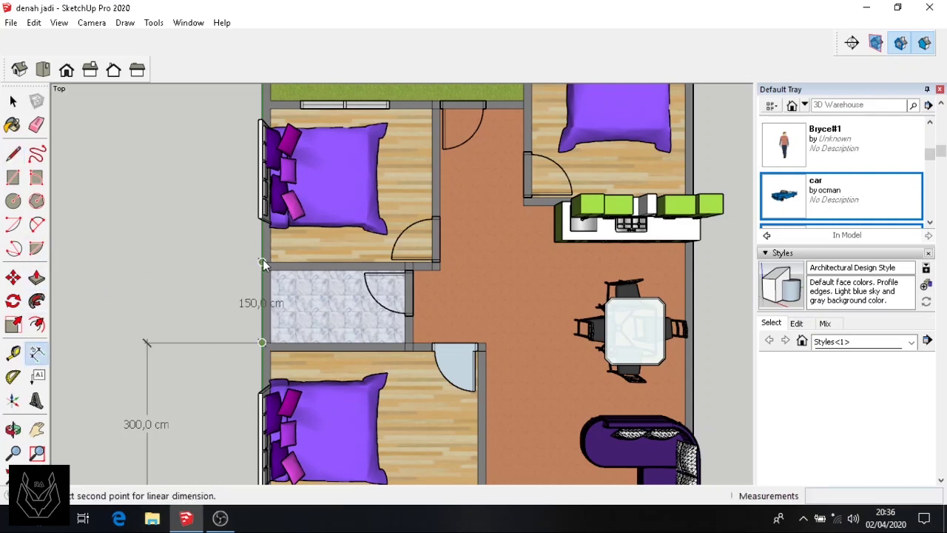
click(262, 264)
click(146, 264)
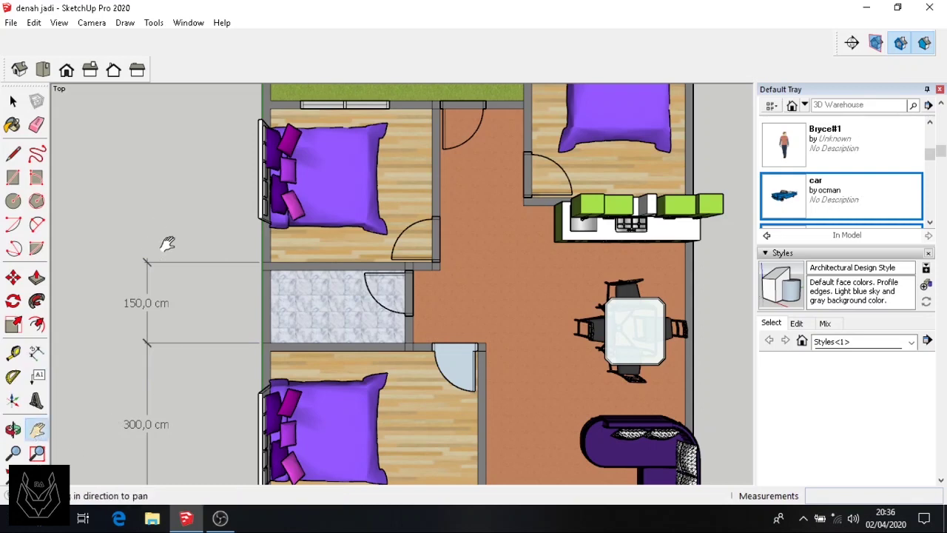
Step: Draw a line across the left wall extending the garden-side face of the back bedroom's rear wall
shift+middle_drag(170, 243, 167, 349)
click(259, 213)
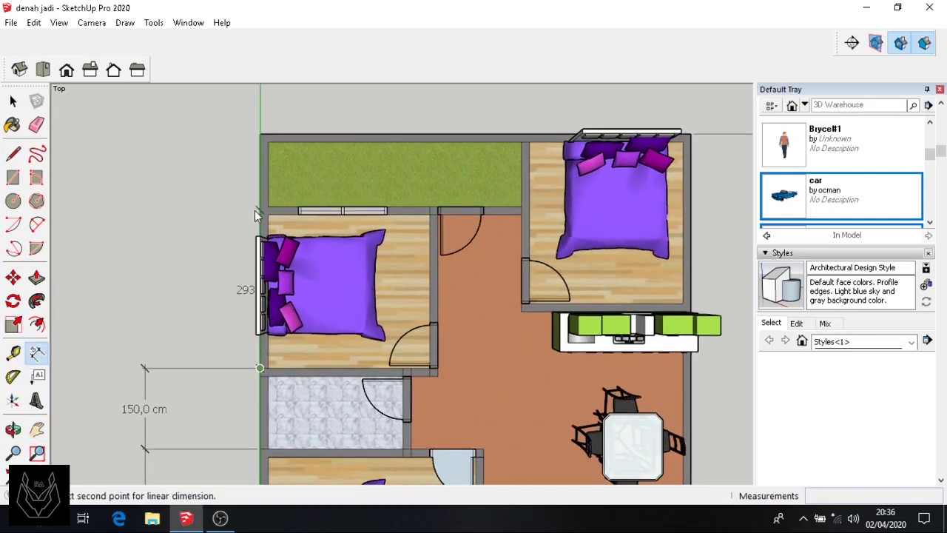
click(12, 153)
click(270, 211)
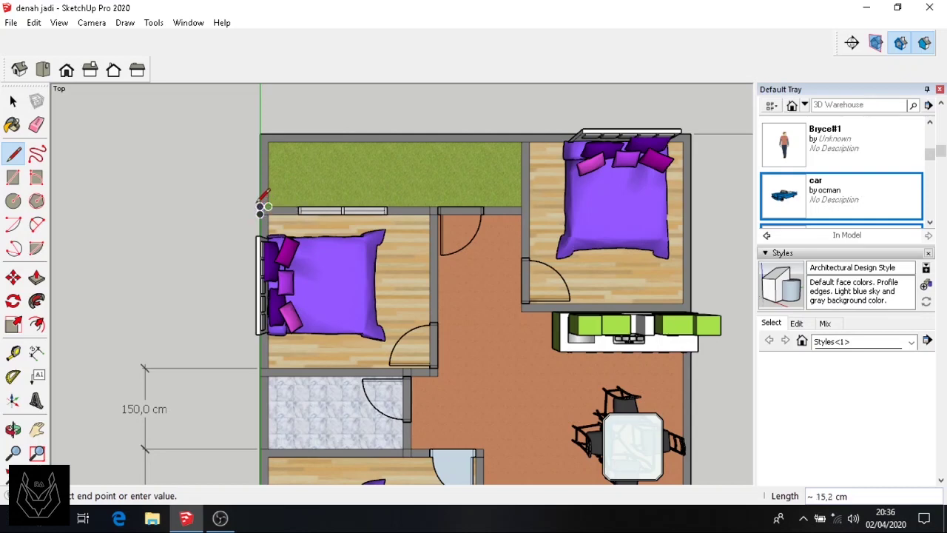
scroll(260, 209, up, 2)
key(Escape)
Step: Dimension the back bedroom section along the left wall, aligned with the bathroom dimension
click(37, 352)
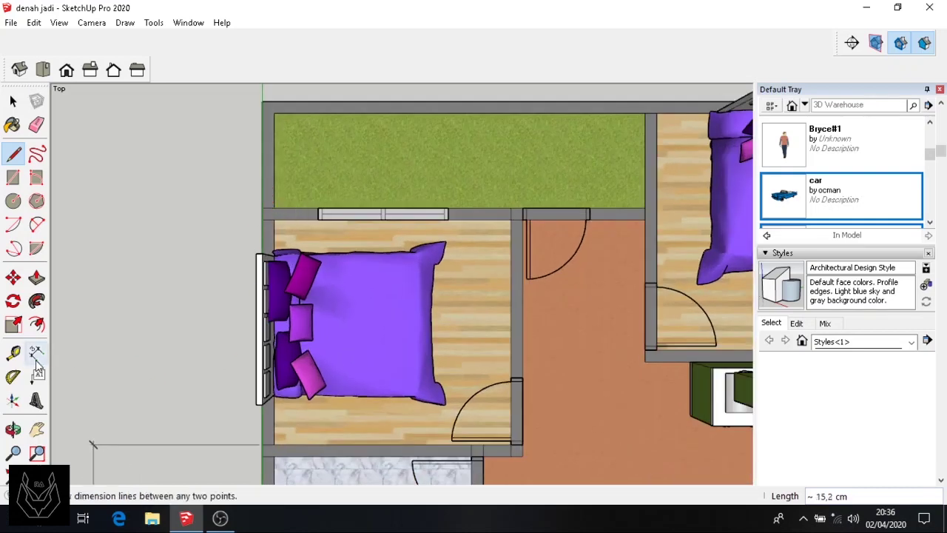
click(262, 444)
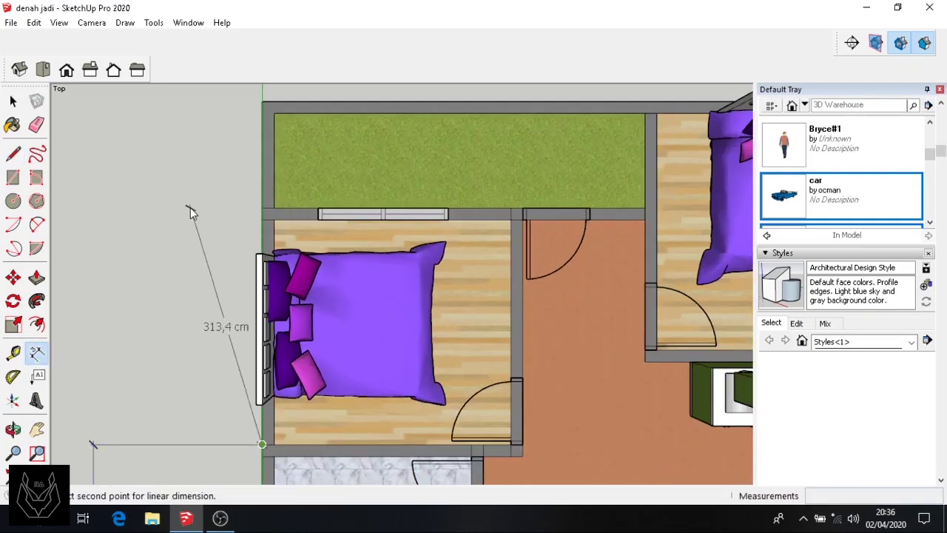
click(260, 209)
click(94, 215)
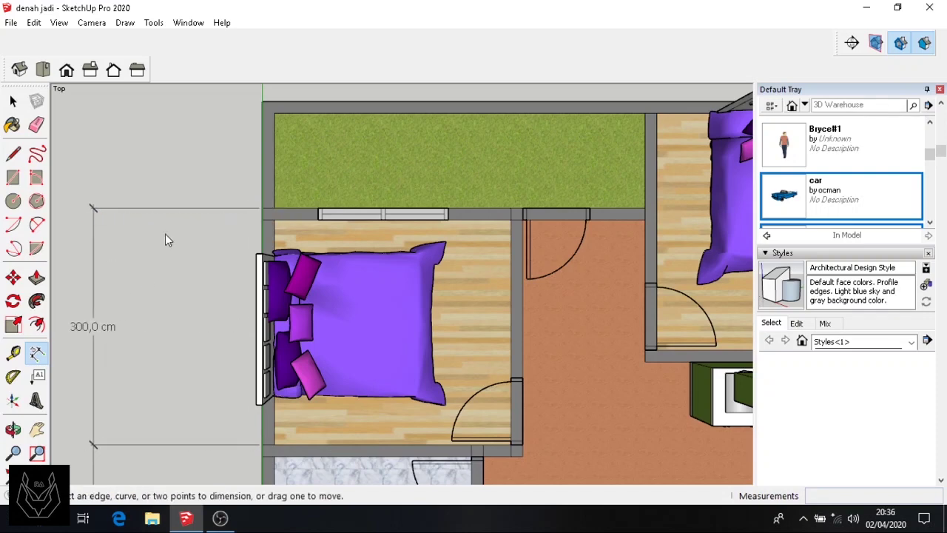
Step: Dimension the back garden section along the left wall up to the rear corner, aligned with the back bedroom dimension
scroll(194, 132, down, 1)
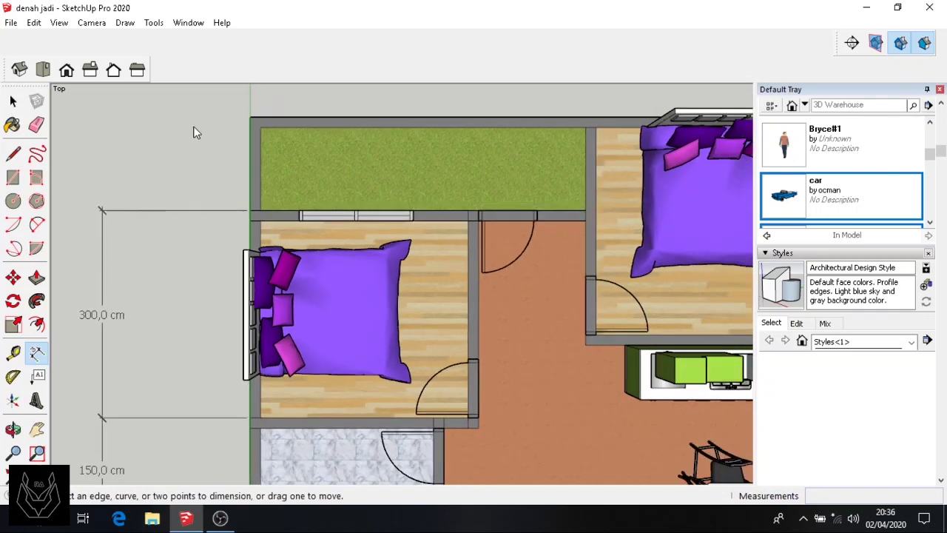
click(250, 210)
click(249, 115)
click(102, 118)
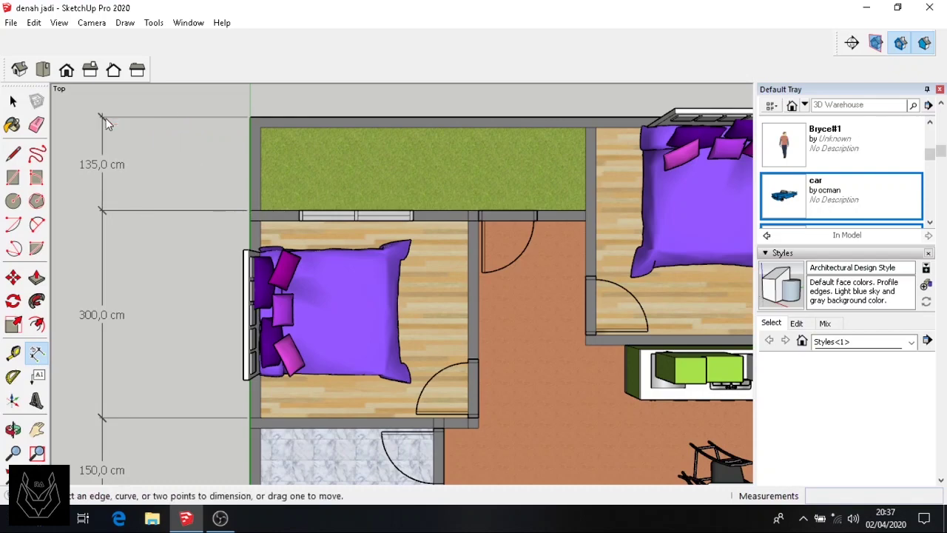
Step: Draw a line across the rear wall extending the bedroom-side face of the wall between the back garden and the rear right bedroom
scroll(187, 157, down, 2)
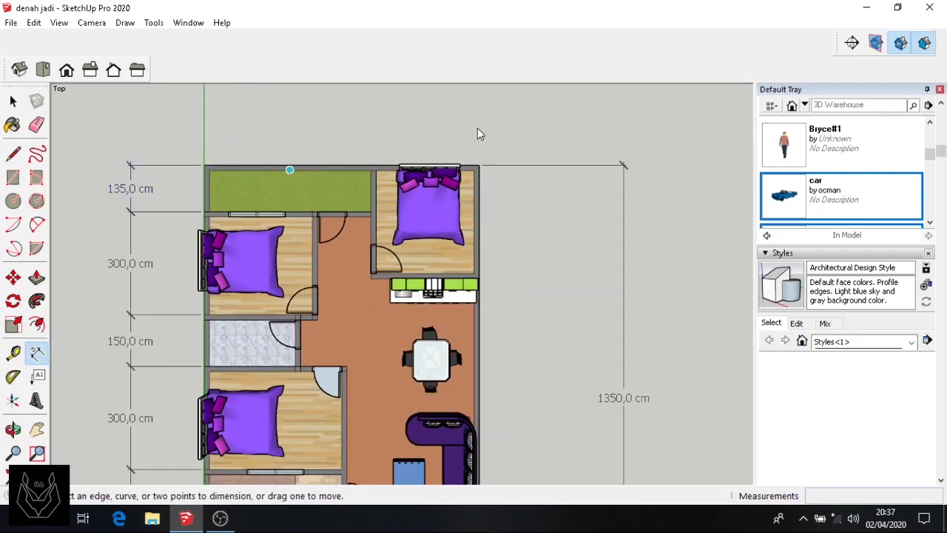
scroll(477, 132, up, 3)
key(l)
click(269, 215)
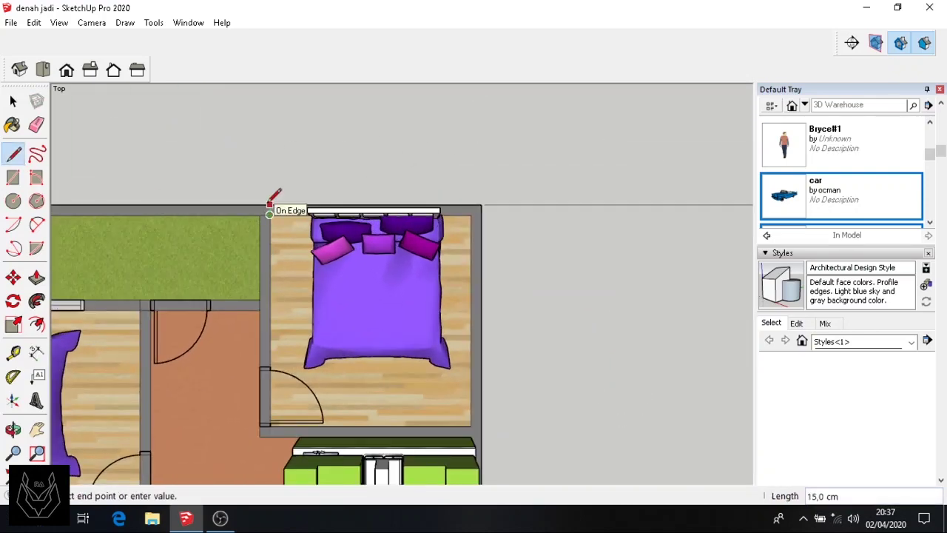
click(270, 205)
Step: Dimension the rear right bedroom's section along the rear wall, placing the dimension outside the house
click(37, 351)
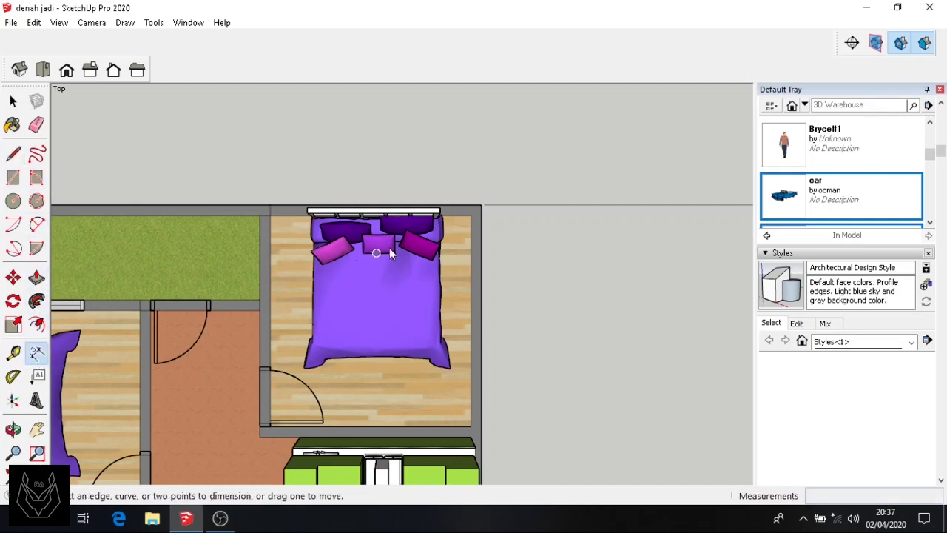
click(480, 205)
click(278, 201)
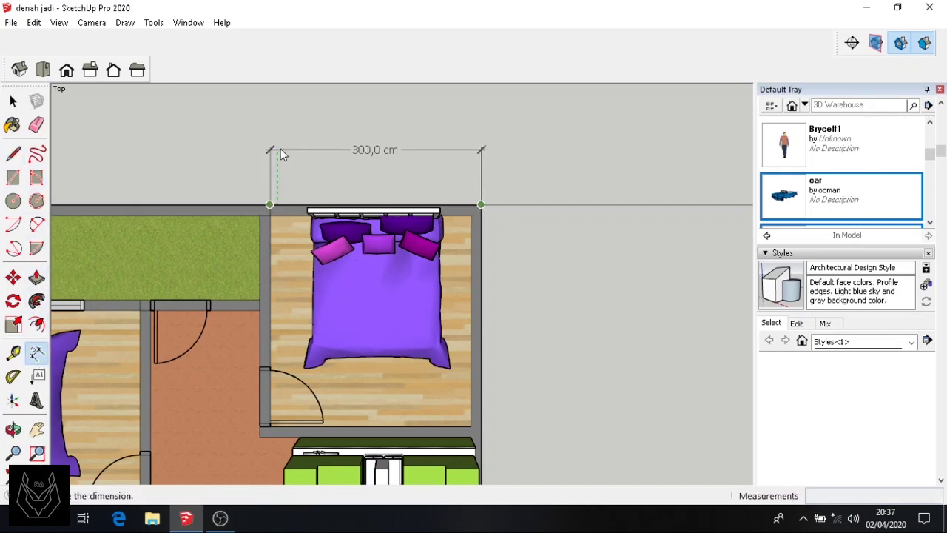
click(283, 123)
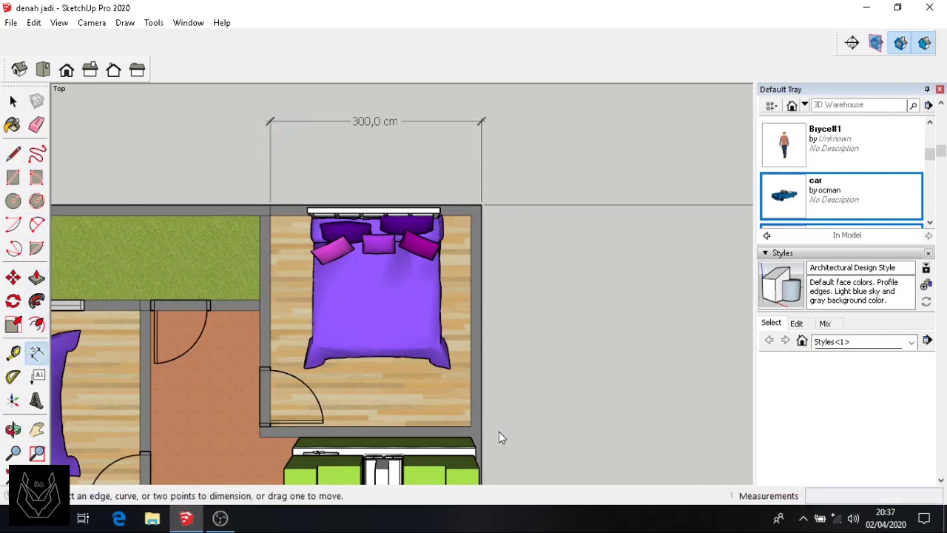
Step: Draw a line across the right wall extending the bedroom-side face of the wall between the rear right bedroom and the kitchen
scroll(505, 433, up, 4)
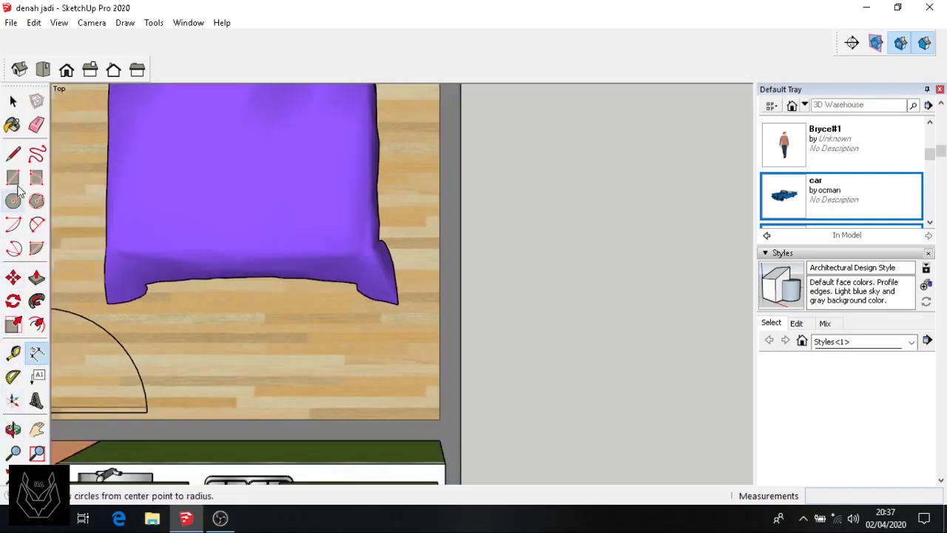
click(13, 153)
click(446, 413)
key(Escape)
scroll(510, 342, down, 2)
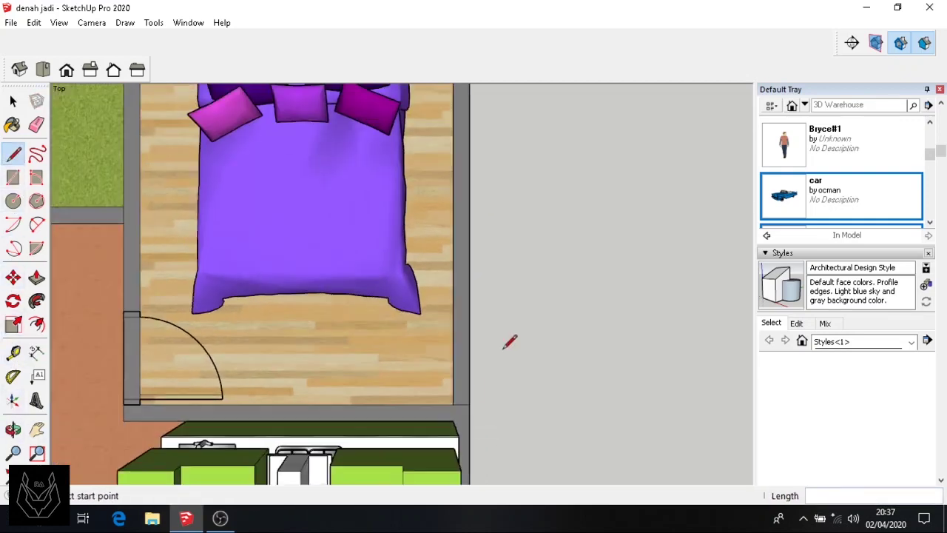
scroll(509, 342, down, 1)
click(37, 352)
scroll(622, 305, down, 4)
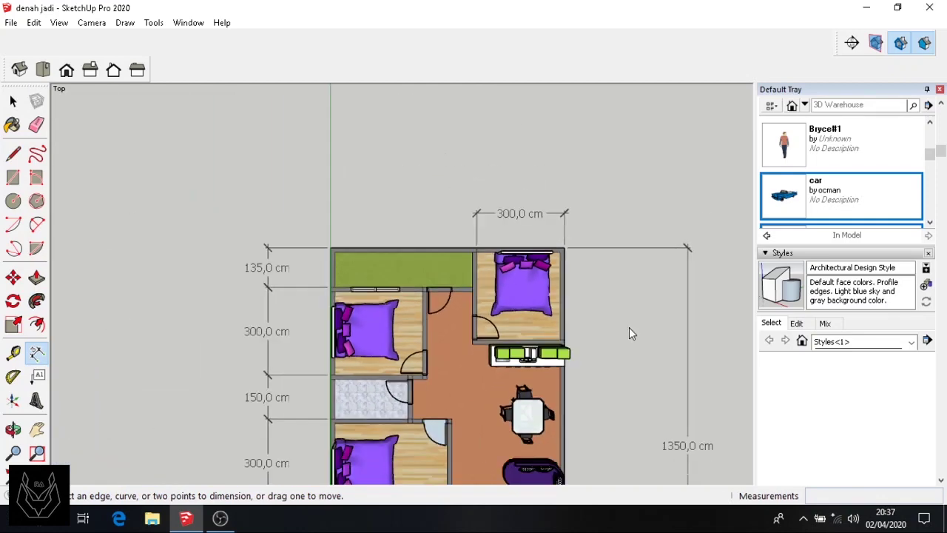
scroll(629, 327, up, 2)
click(528, 347)
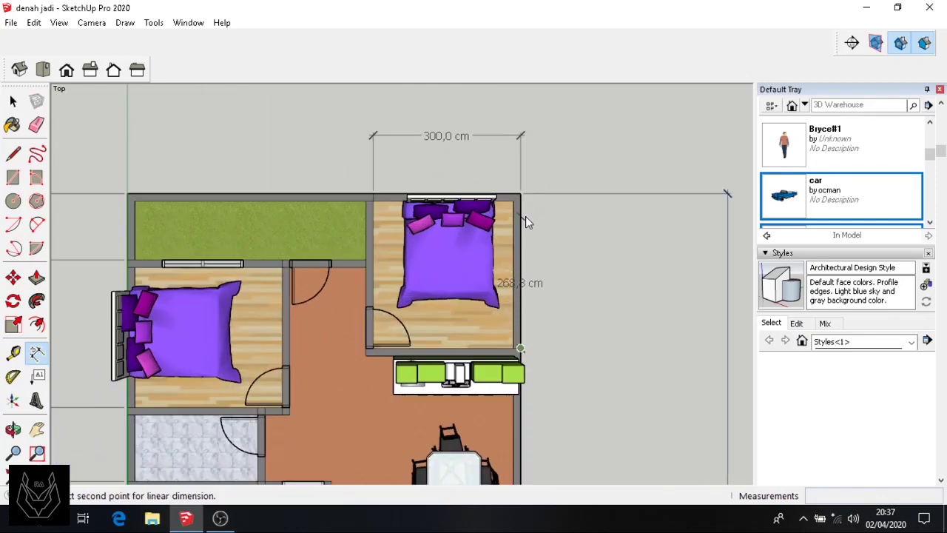
scroll(553, 293, up, 1)
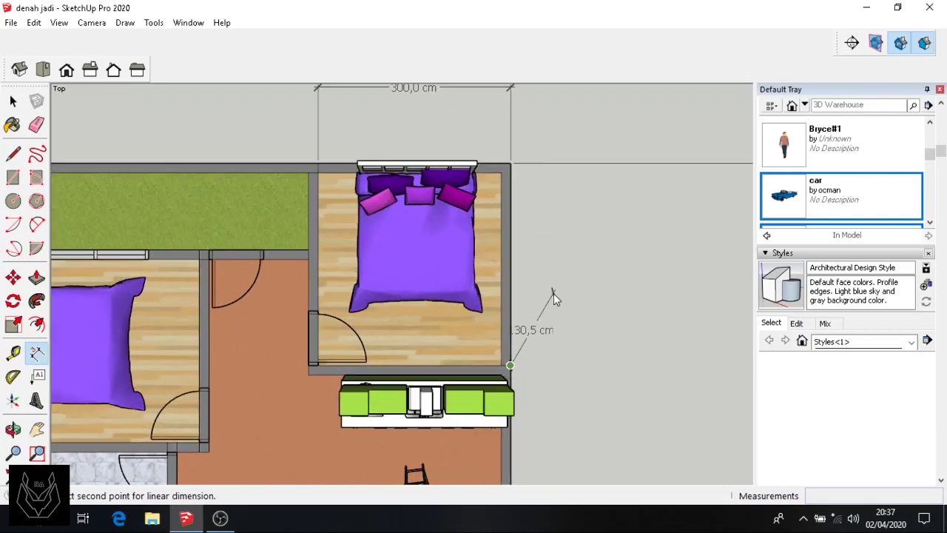
scroll(525, 302, up, 1)
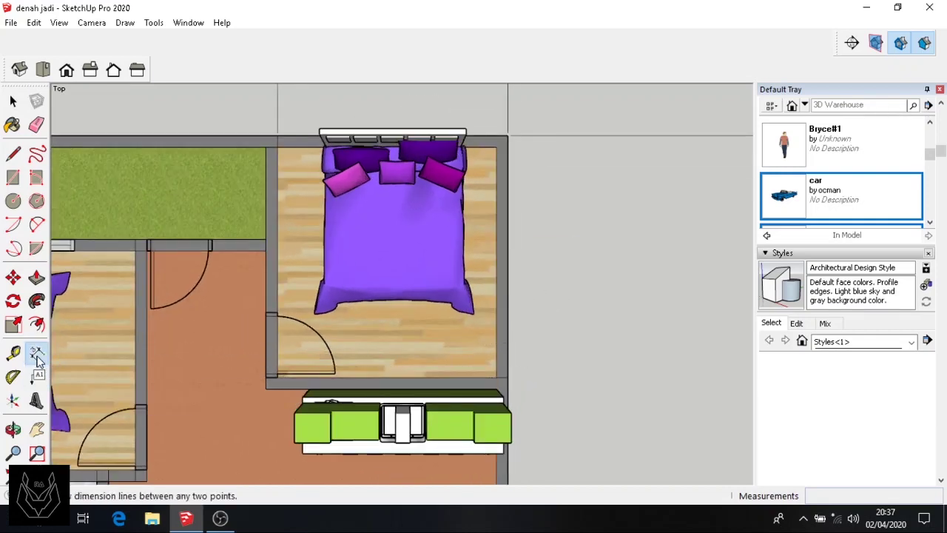
click(37, 356)
click(12, 153)
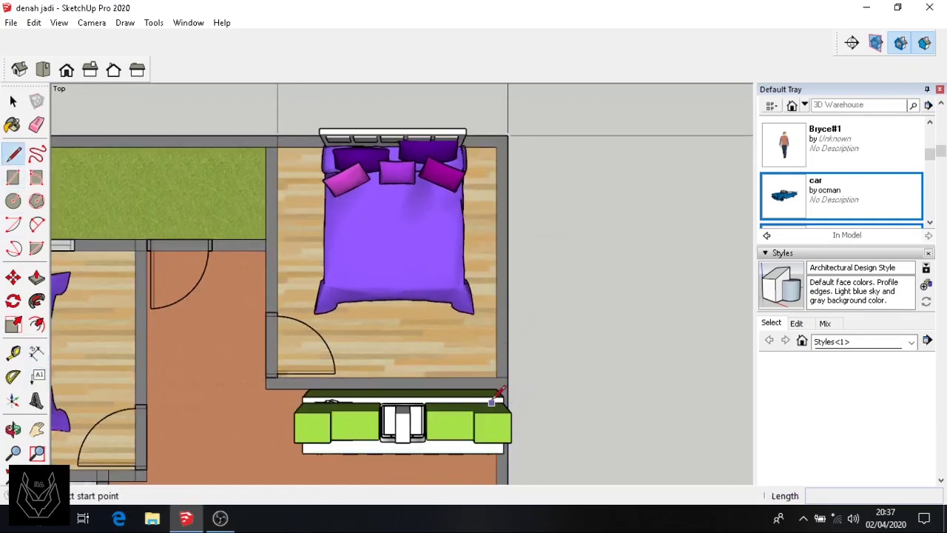
scroll(505, 390, up, 4)
click(478, 383)
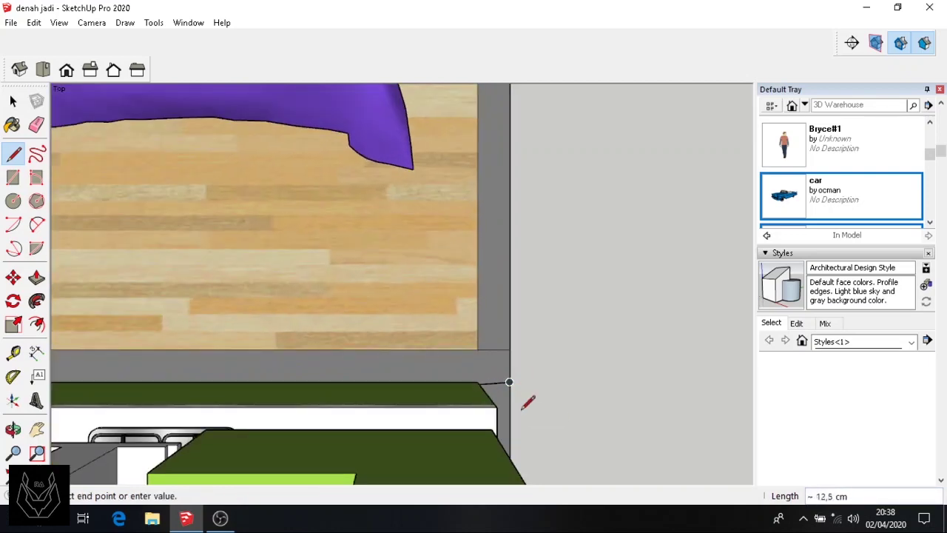
key(Escape)
Step: Extend the rear wall's inner face across the right wall and dimension the rear right bedroom's section along that wall
middle_drag(532, 364, 434, 338)
scroll(463, 276, down, 8)
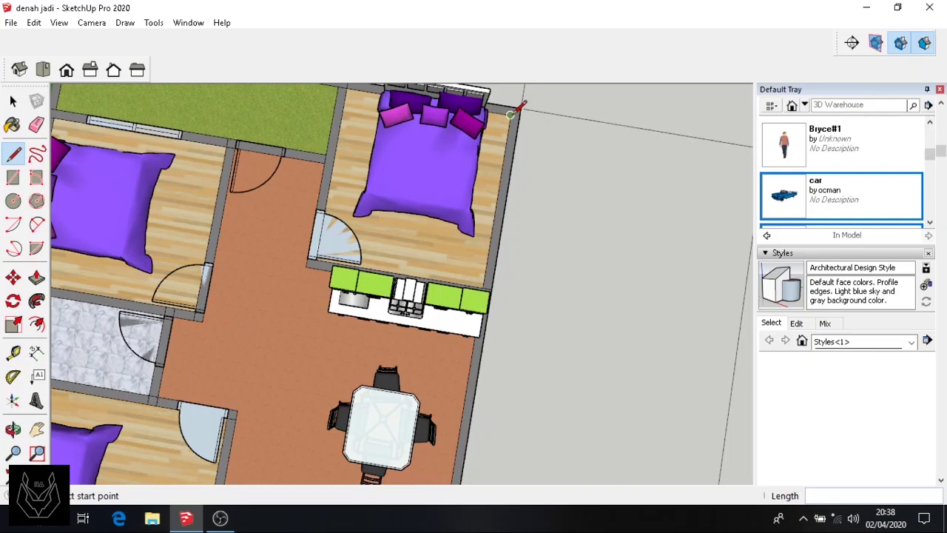
click(517, 109)
click(37, 353)
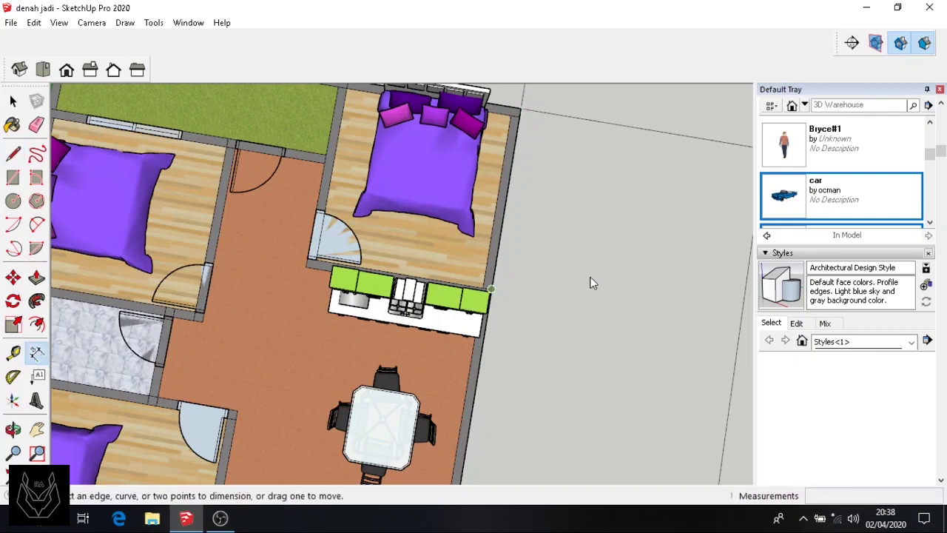
scroll(585, 278, up, 2)
click(471, 293)
scroll(501, 126, down, 2)
click(502, 86)
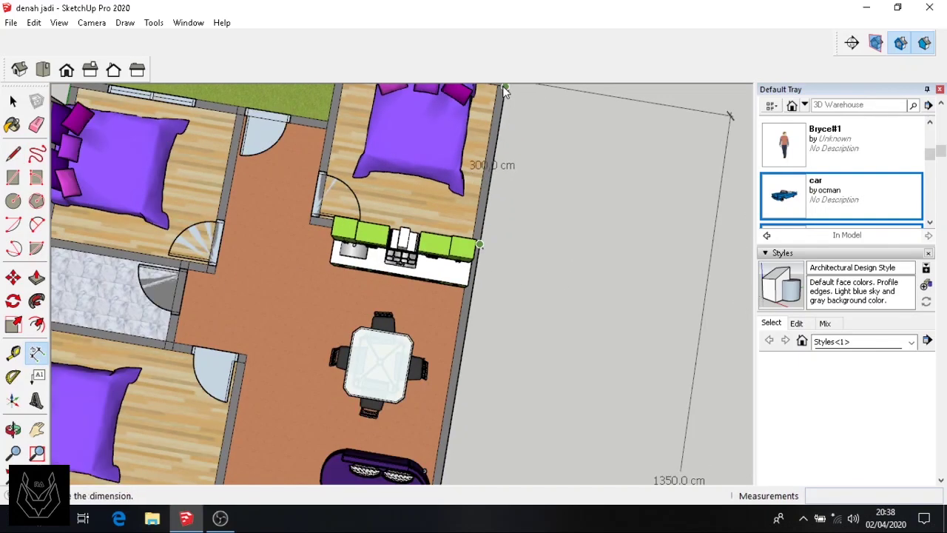
click(599, 102)
Step: Dimension the back garden section along the rear wall, aligned with the rear right bedroom's dimension
scroll(539, 181, down, 3)
scroll(539, 177, down, 3)
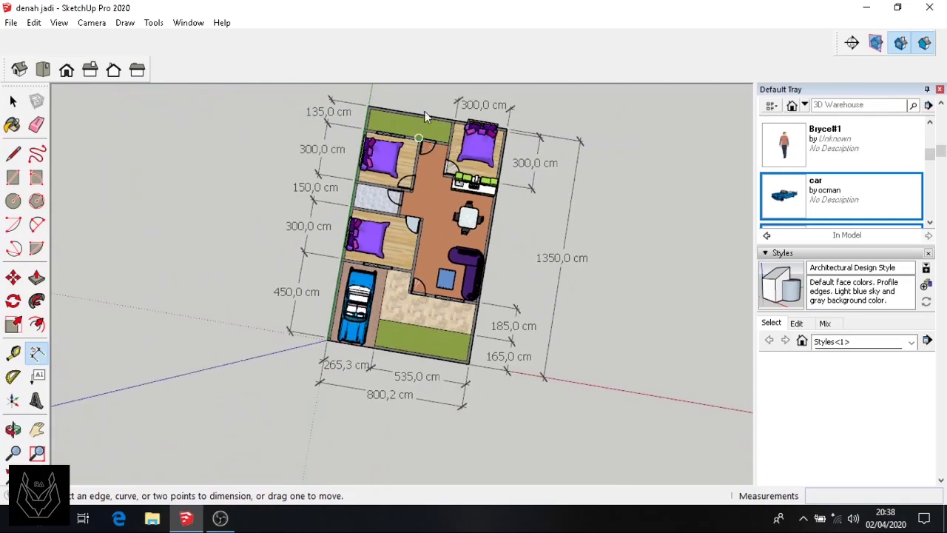
scroll(415, 99, up, 6)
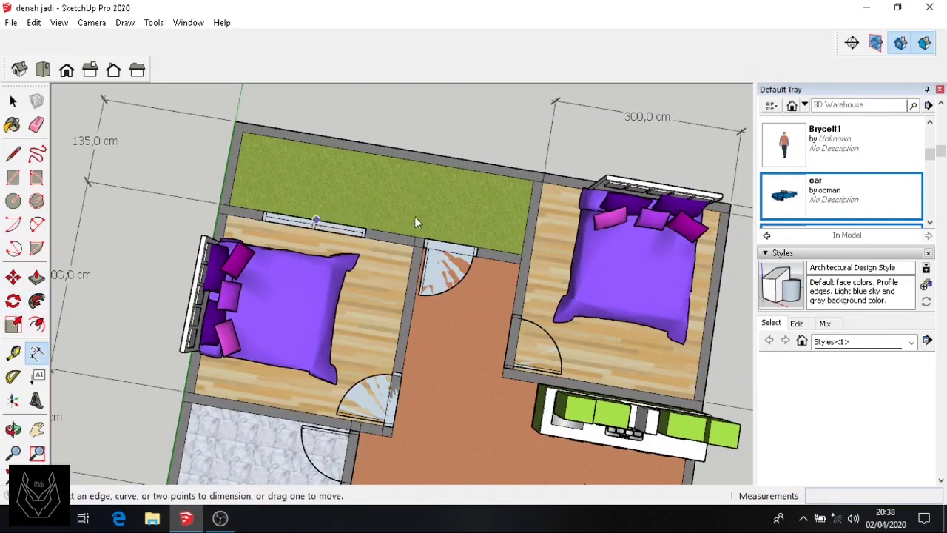
click(543, 172)
click(235, 122)
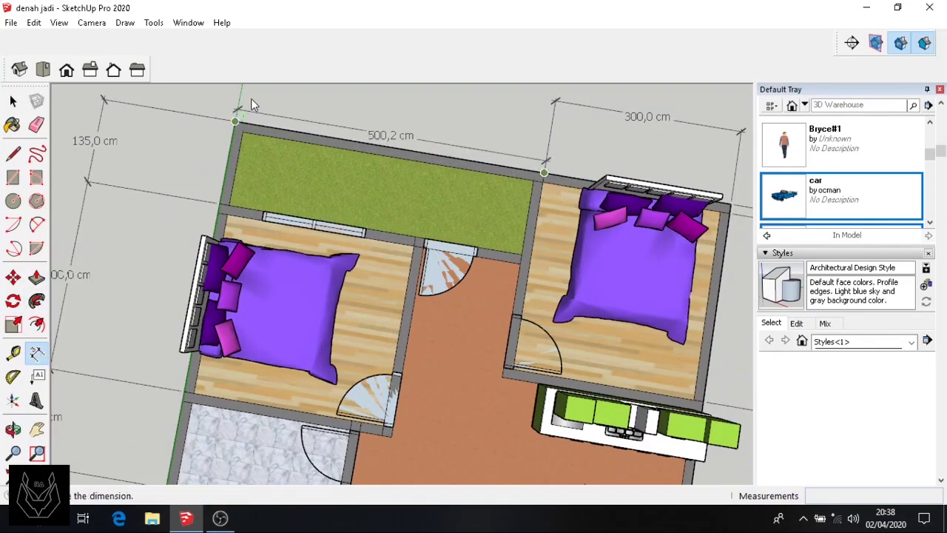
click(444, 90)
Step: Dimension the right wall section running along the kitchen, dining and living area, aligned with the neighbouring section dimensions
scroll(474, 169, down, 5)
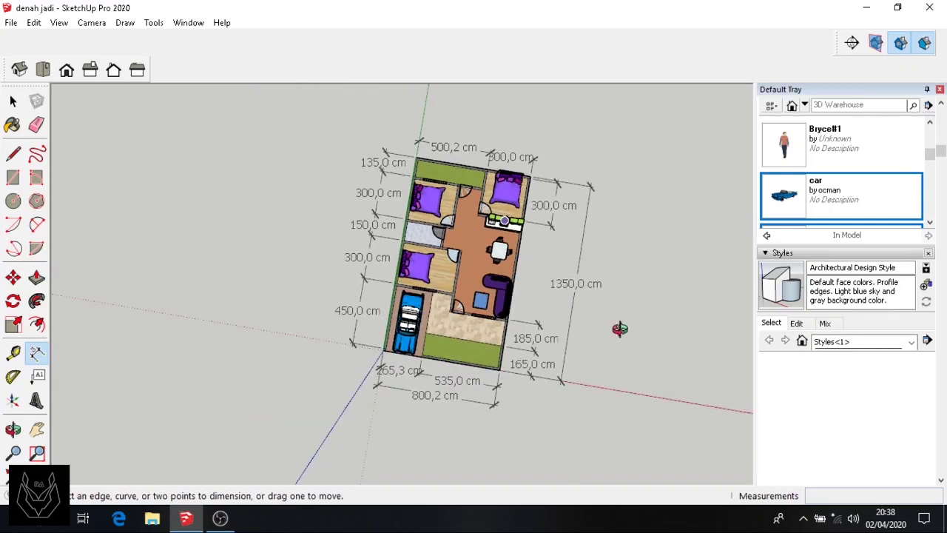
middle_drag(619, 328, 661, 322)
scroll(639, 315, up, 1)
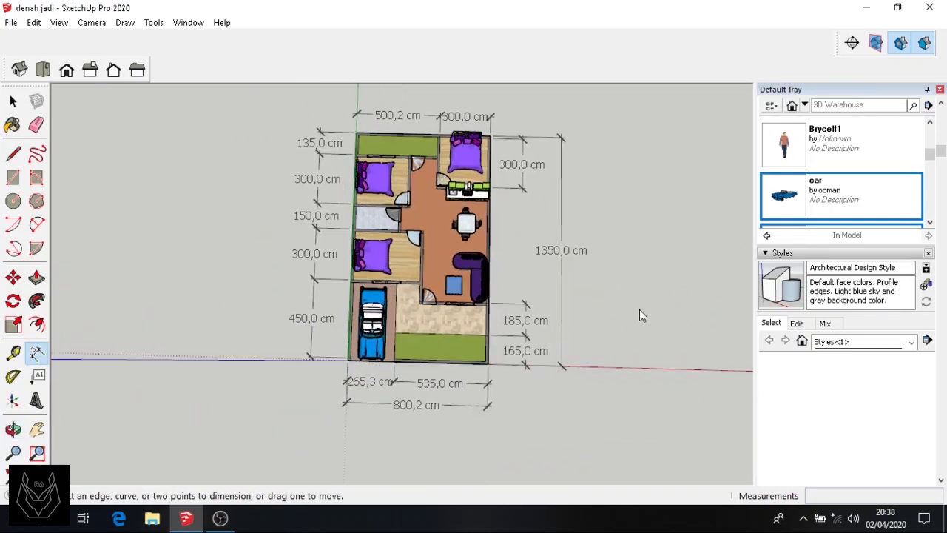
scroll(641, 315, up, 1)
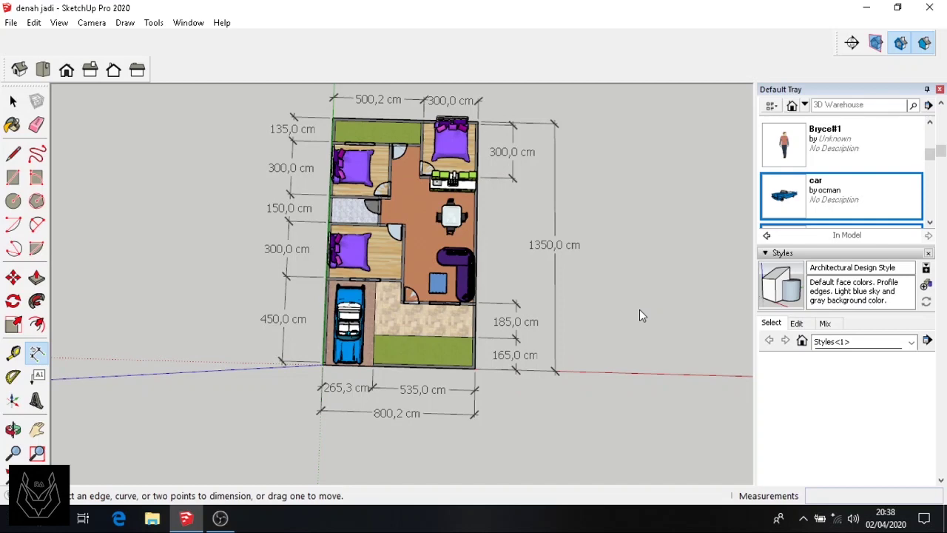
scroll(620, 291, up, 3)
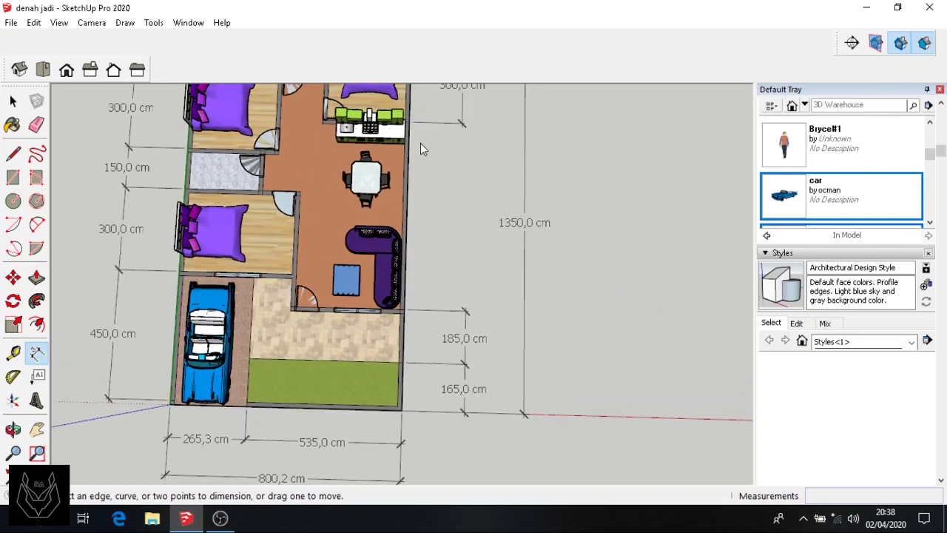
click(407, 213)
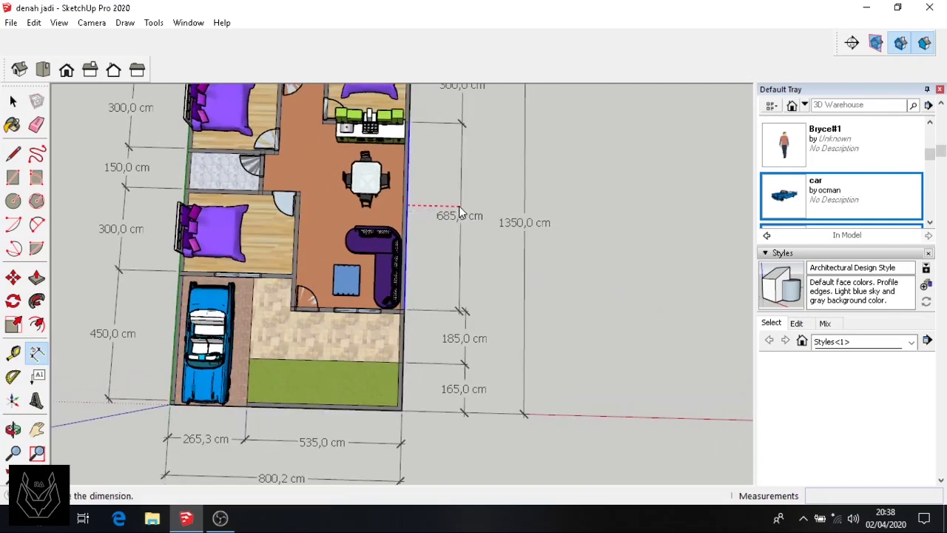
key(Escape)
Step: Return to the top view and examine the whole dimensioned floor plan
scroll(488, 241, down, 3)
scroll(531, 191, down, 2)
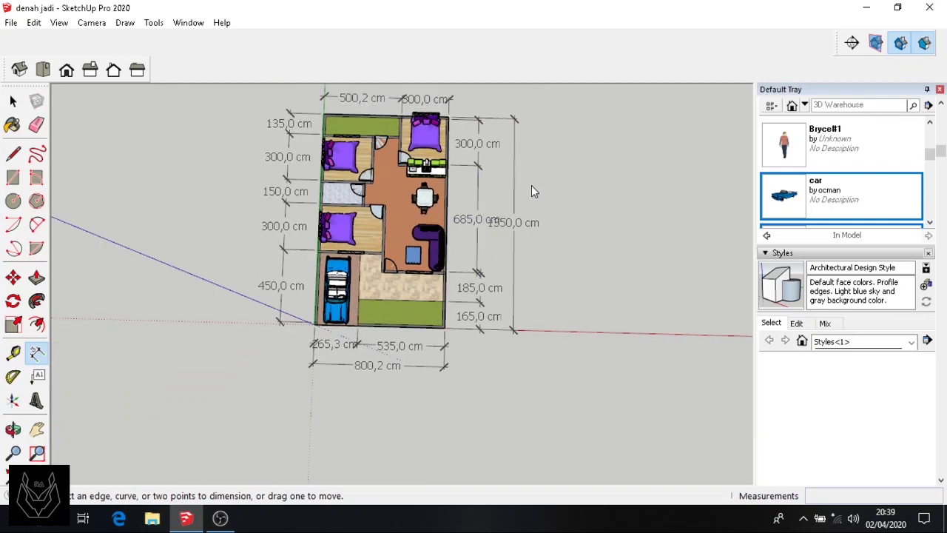
click(42, 70)
click(37, 429)
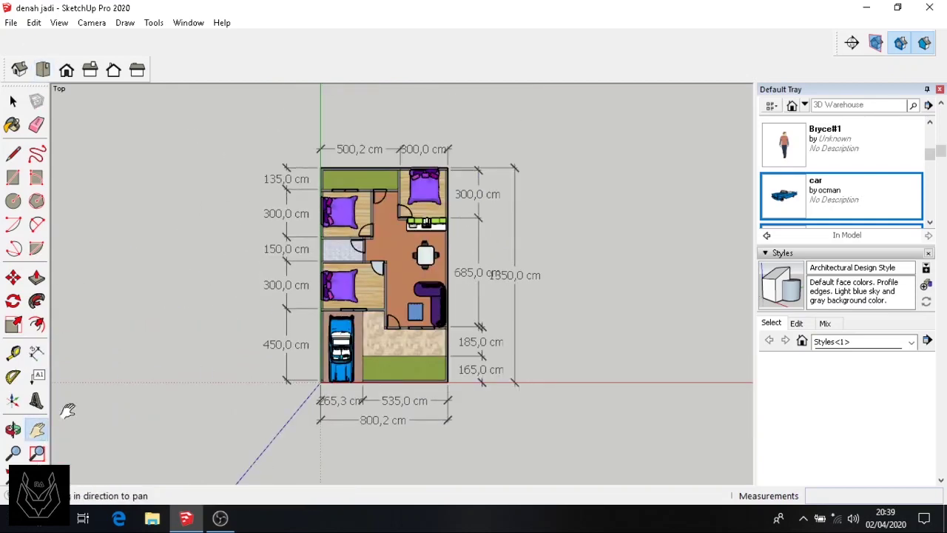
scroll(598, 305, up, 1)
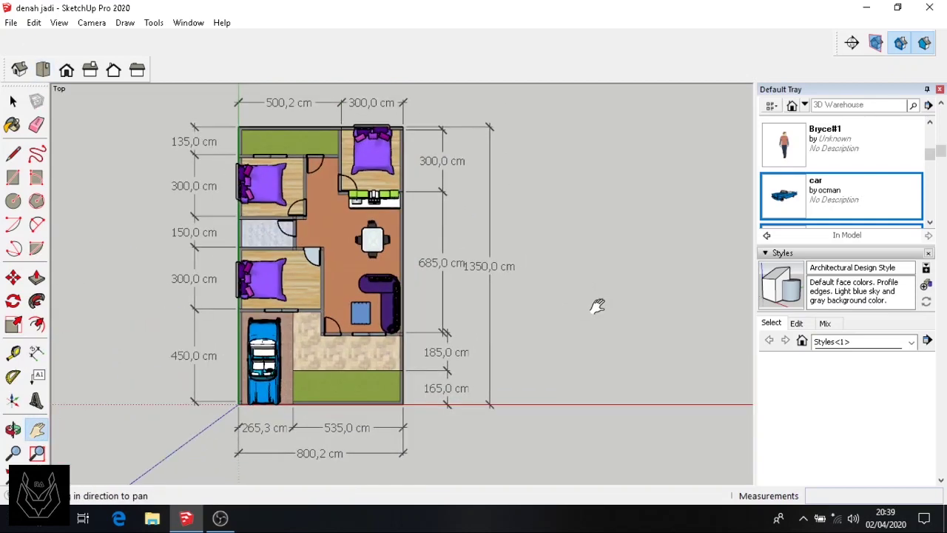